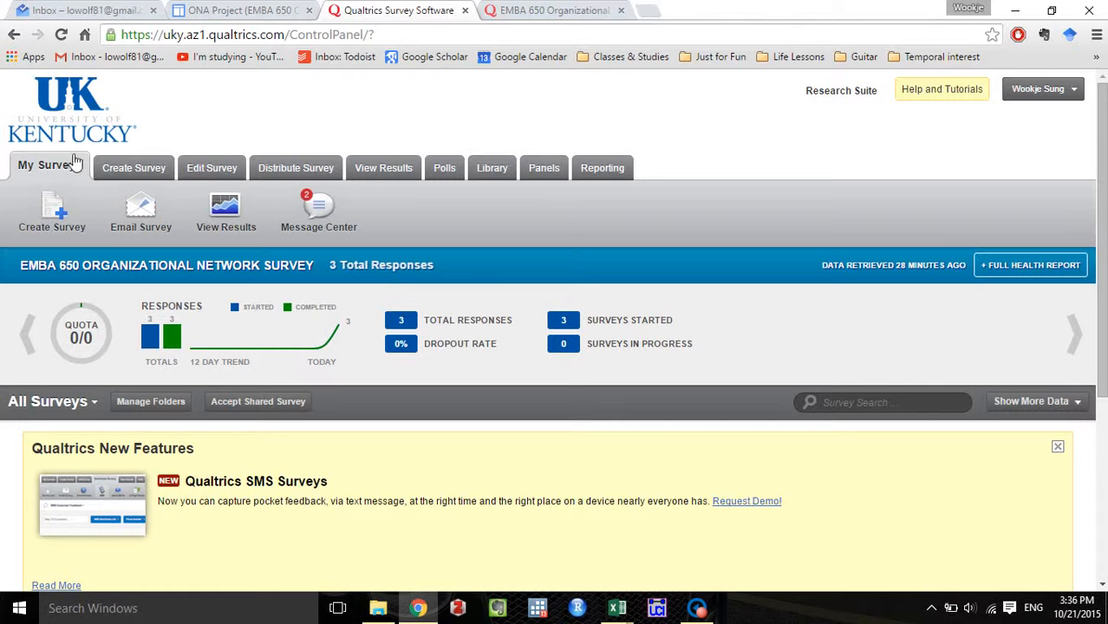
Create a new survey with the Quick Survey Builder, named "EMBA 650 Example" and stored in the TA folder.
click(135, 168)
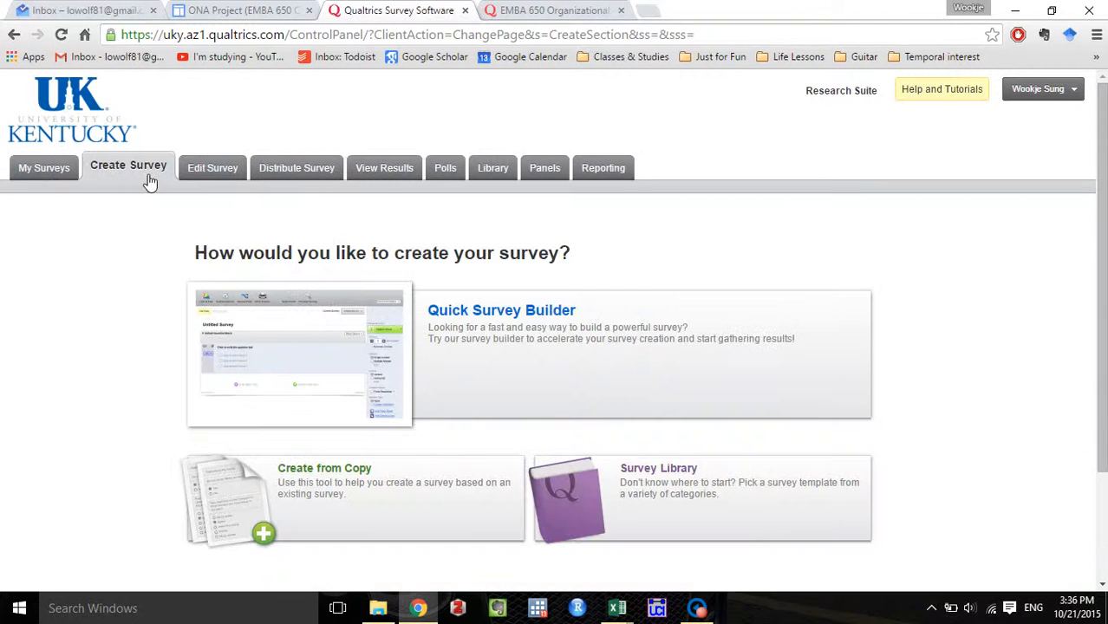
click(548, 345)
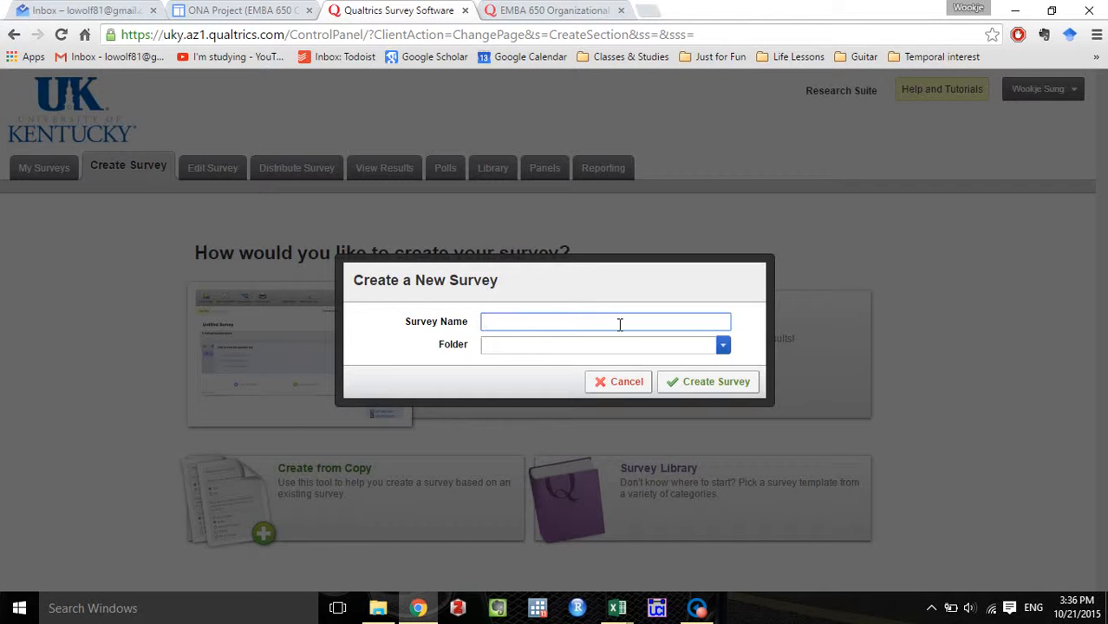
text(EMBA 650 Example)
key(Tab)
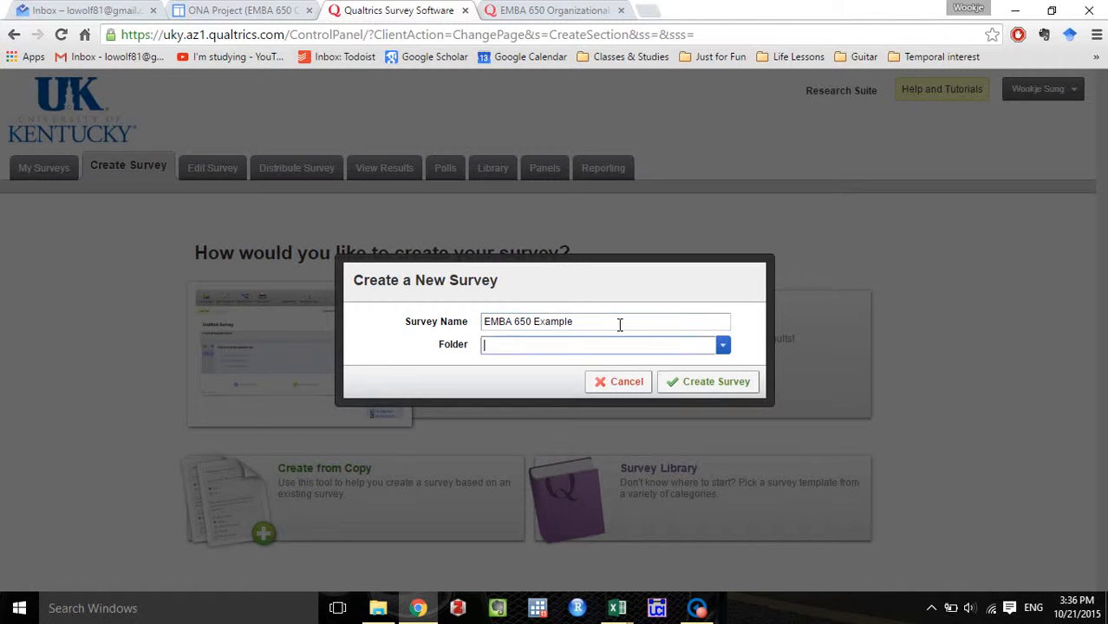
click(717, 349)
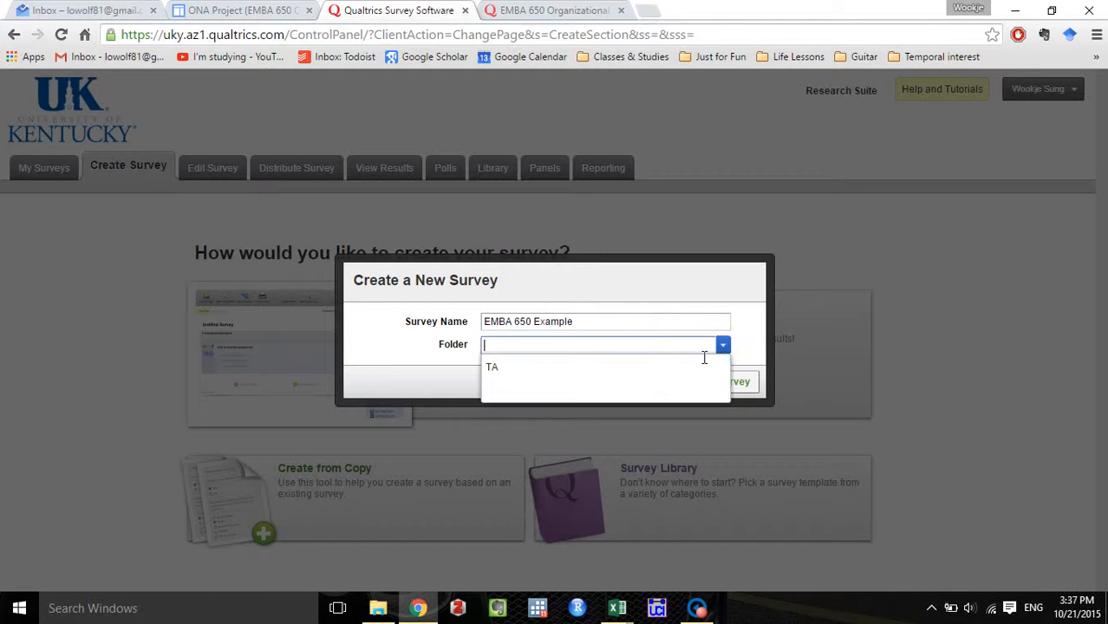
click(638, 371)
click(744, 382)
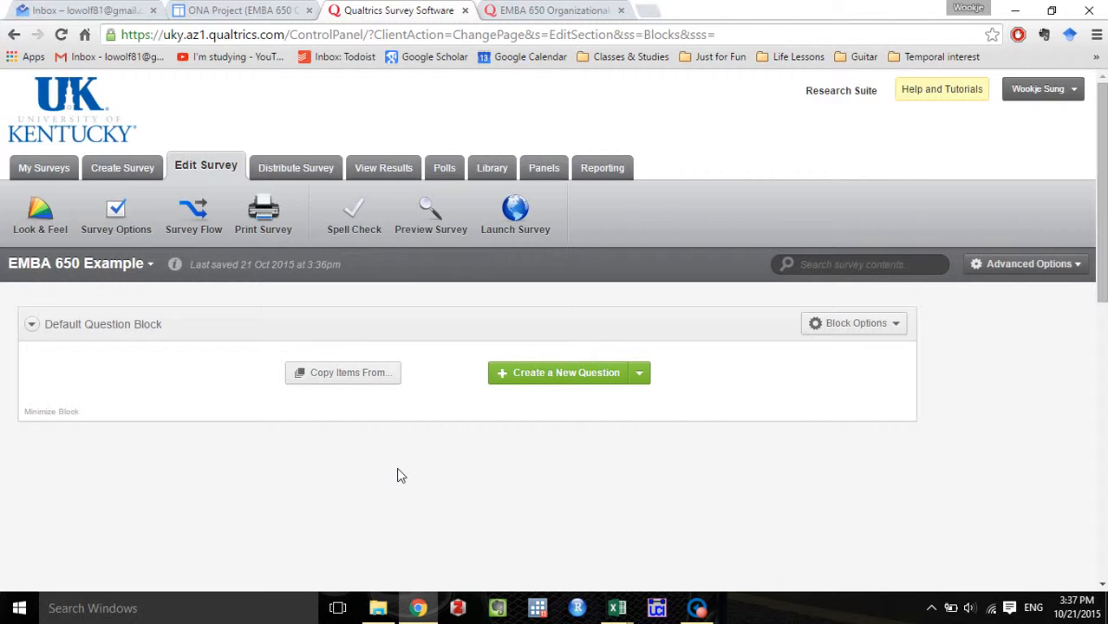
Enable Back Button, By Invitation Only and Prevent Ballot Box Stuffing in the survey options and save the changes.
click(589, 9)
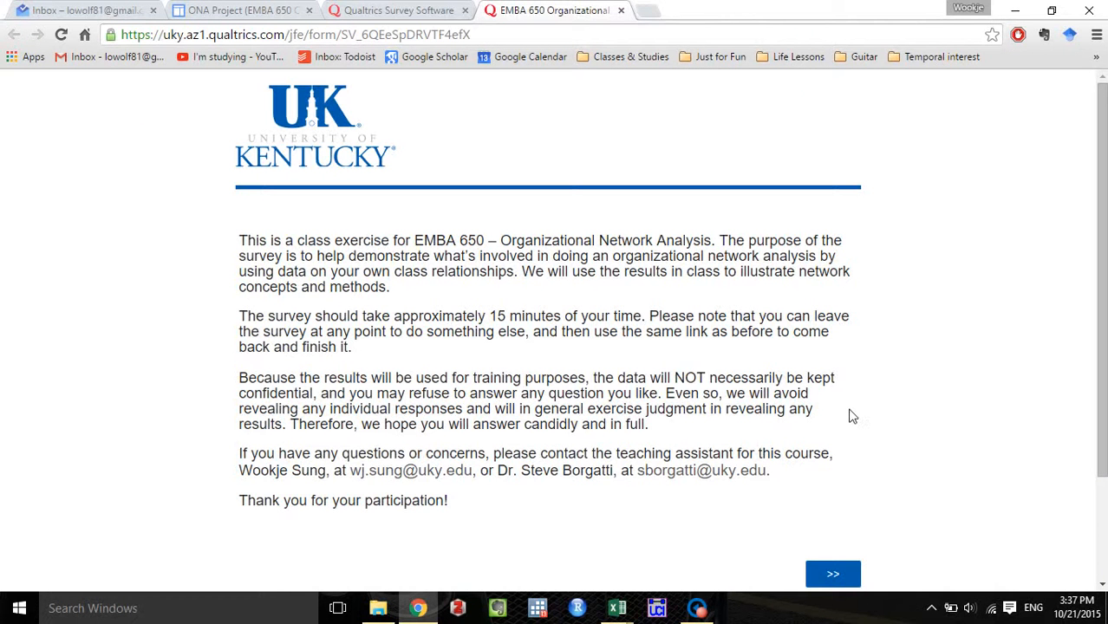
click(415, 8)
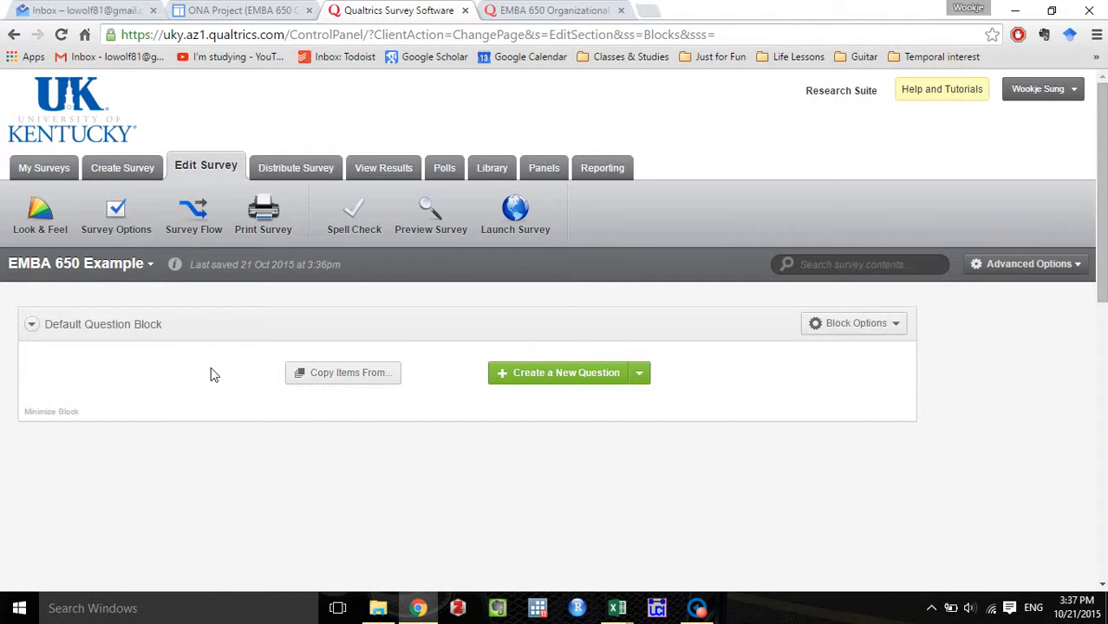
click(131, 220)
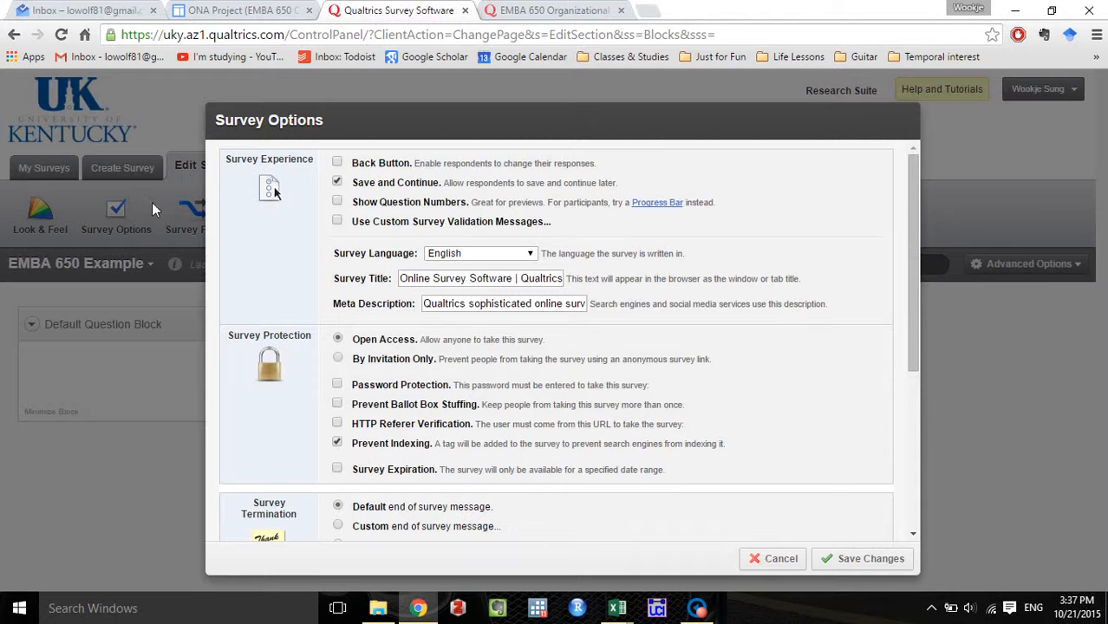
click(336, 163)
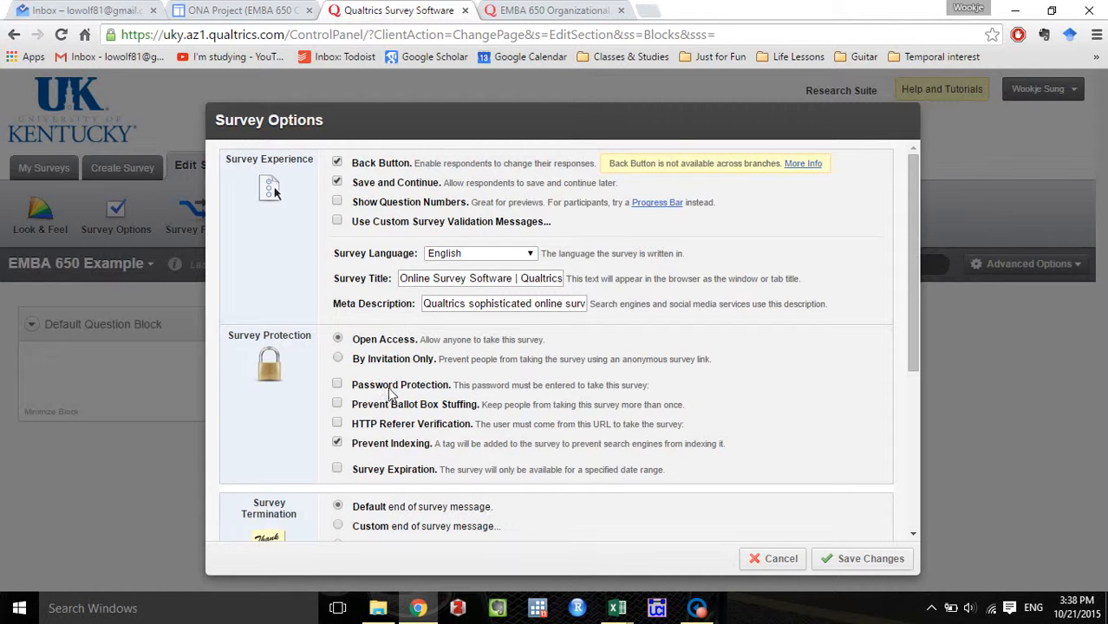
click(338, 363)
click(337, 406)
scroll(702, 394, down, 2)
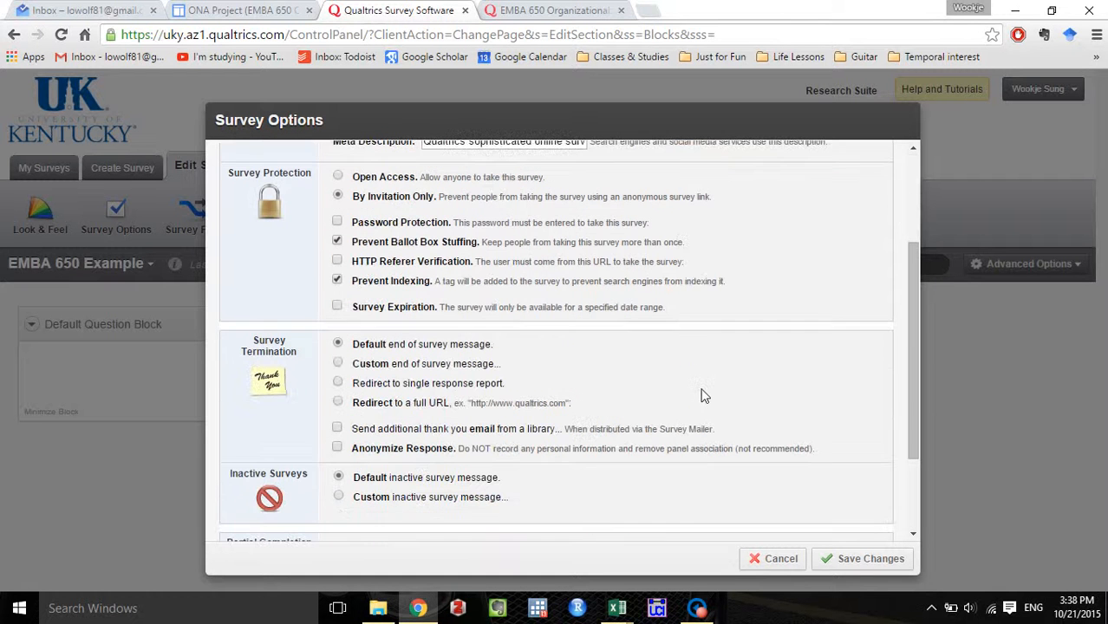
click(868, 560)
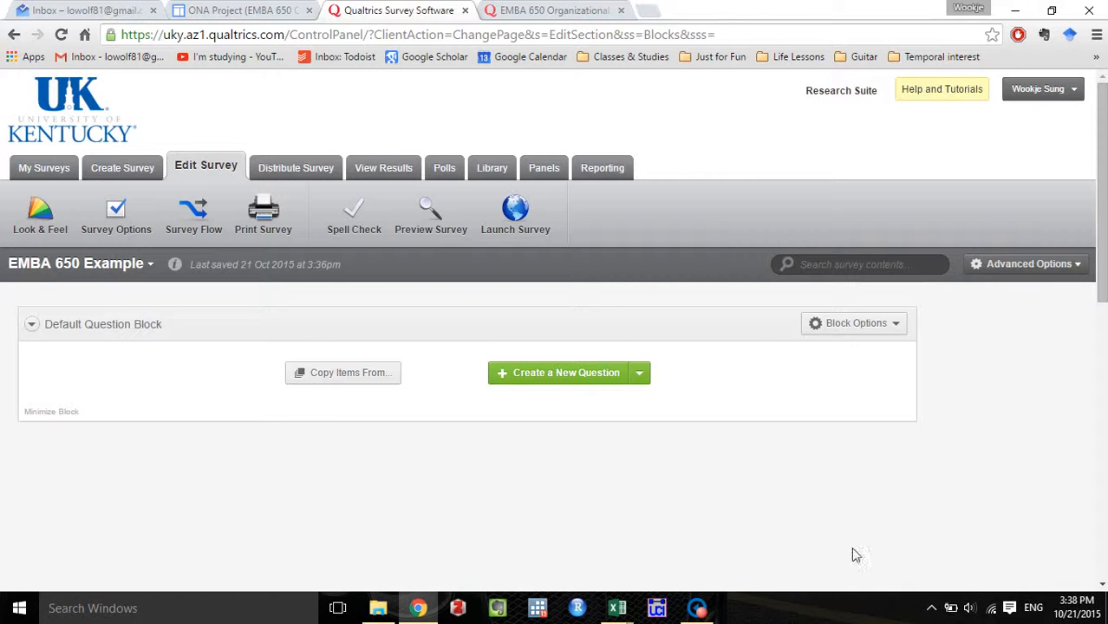
Copy the full introduction text, through the closing thank-you line, from the existing EMBA 650 organizational network survey.
key(ctrl+Tab)
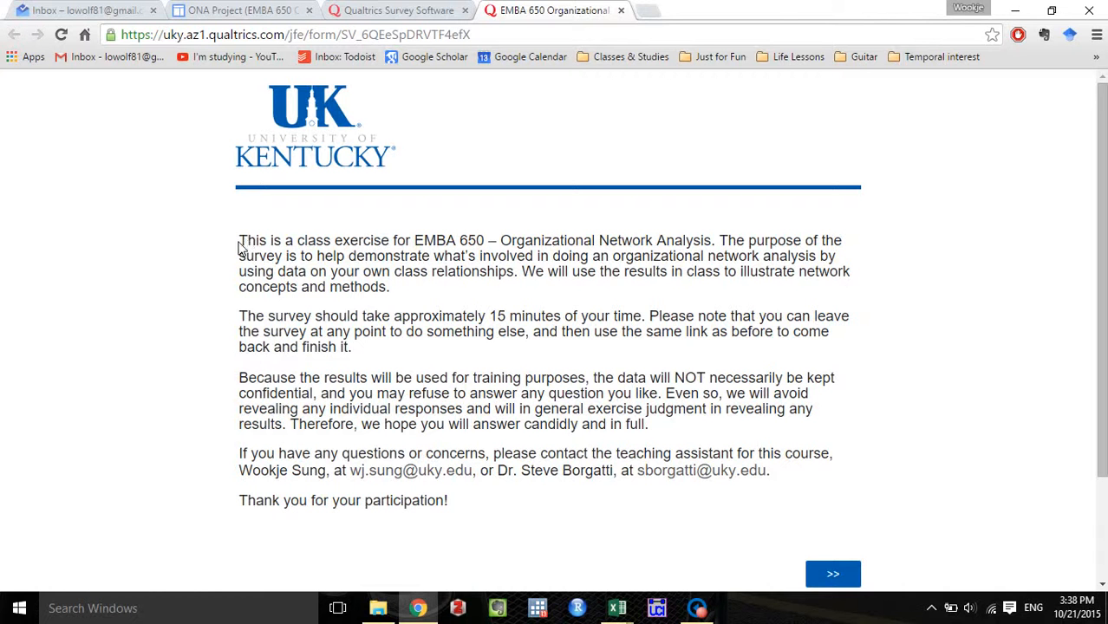
drag(240, 245, 457, 510)
key(ctrl+c)
click(354, 11)
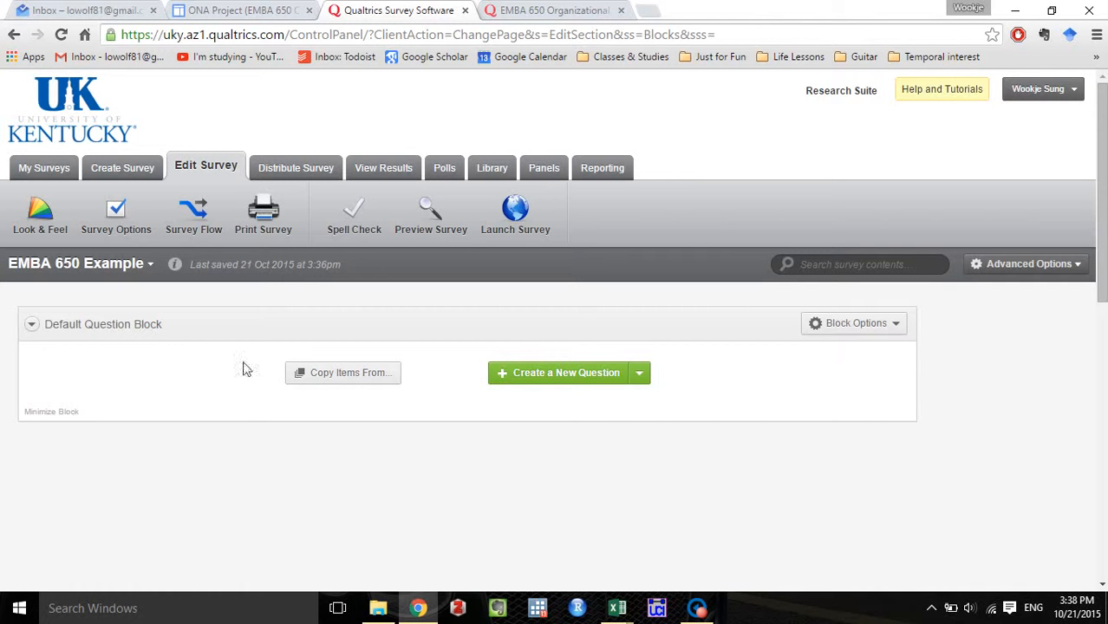
Add a Descriptive Text item to the Default Question Block and paste the copied introduction as its text.
click(640, 375)
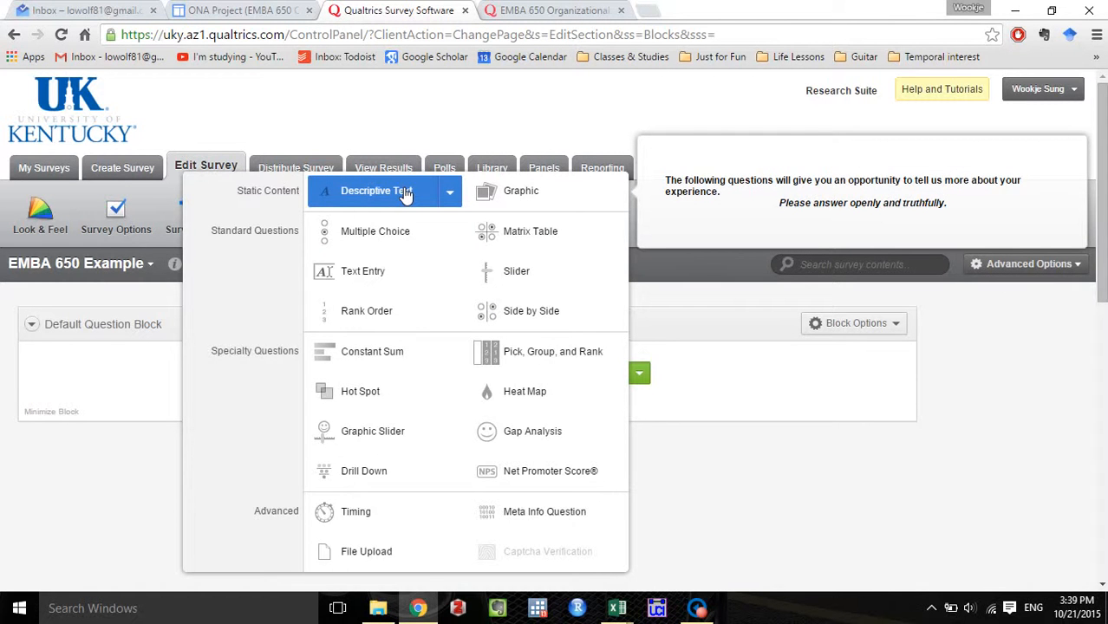
click(405, 194)
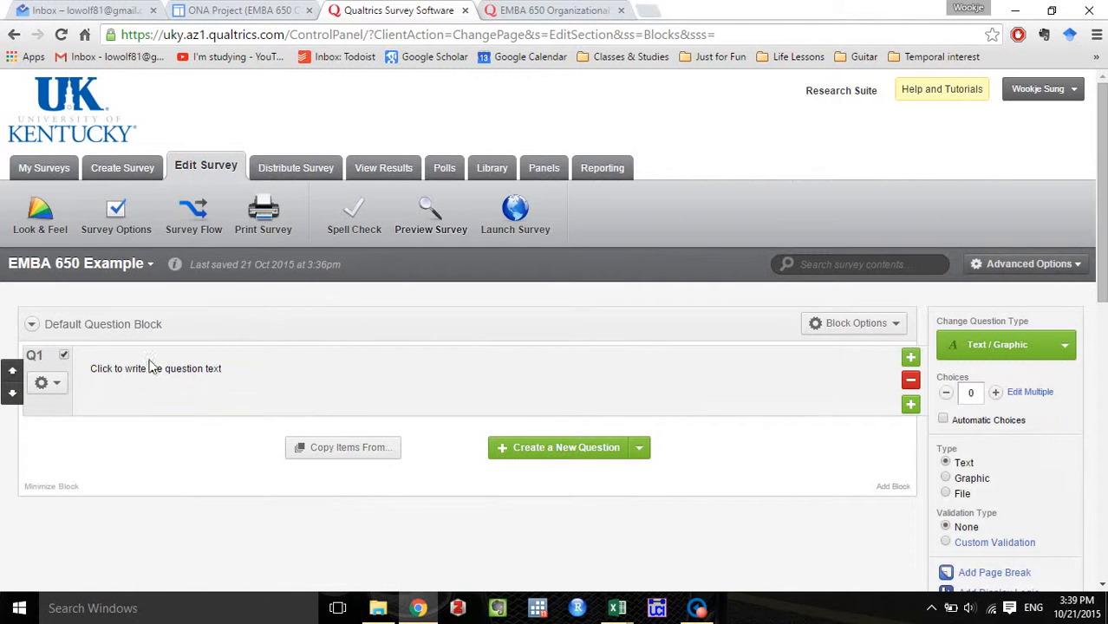
click(152, 387)
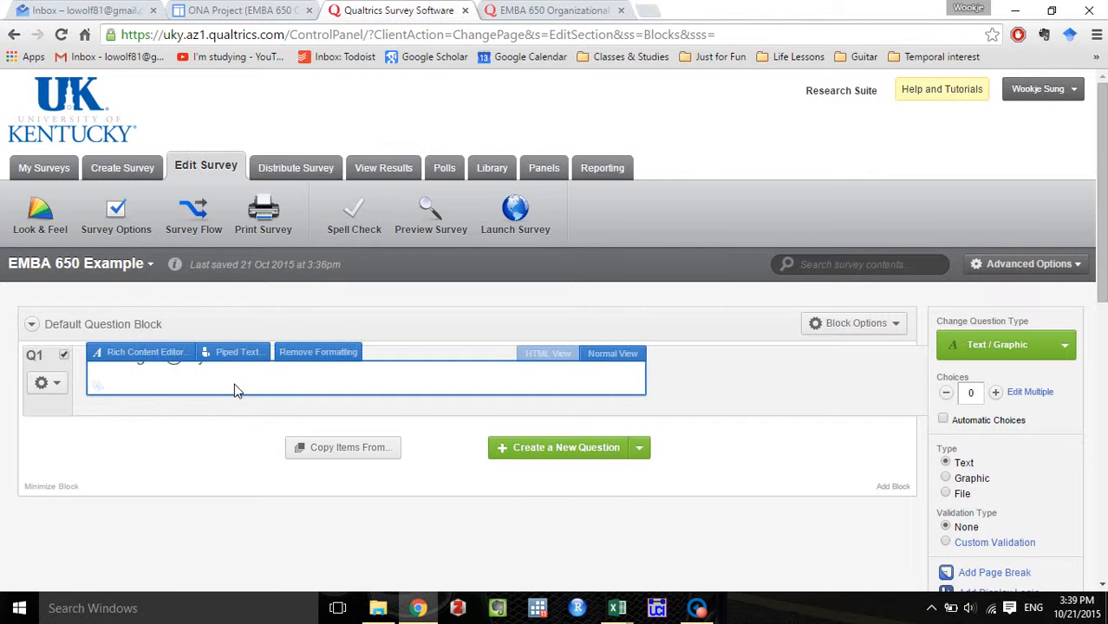
key(ctrl+v)
scroll(390, 493, down, 2)
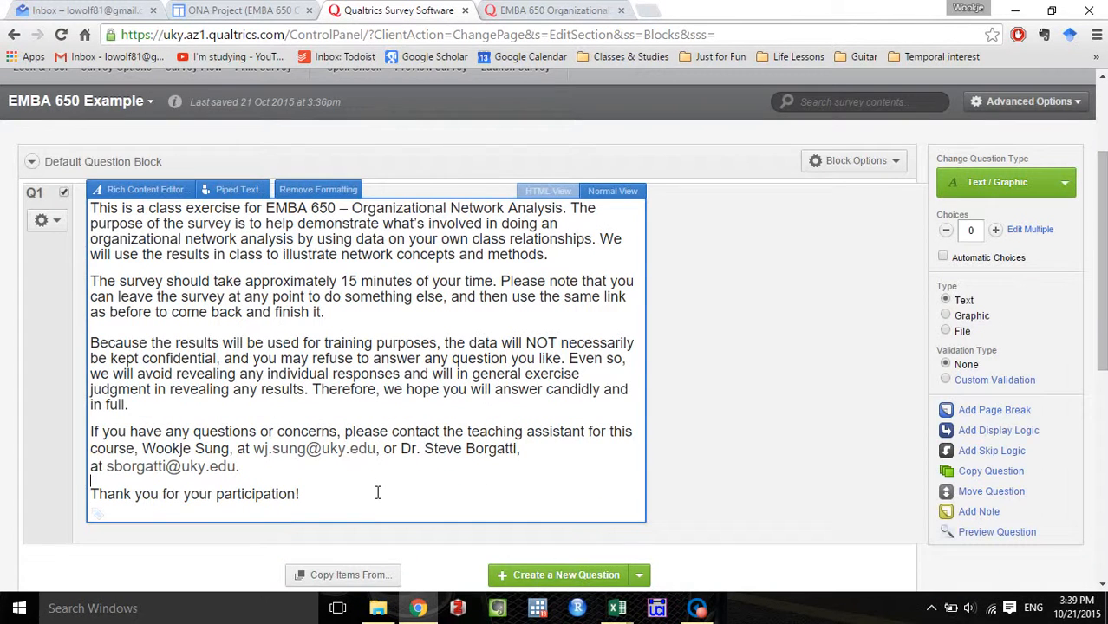
text(Thank you)
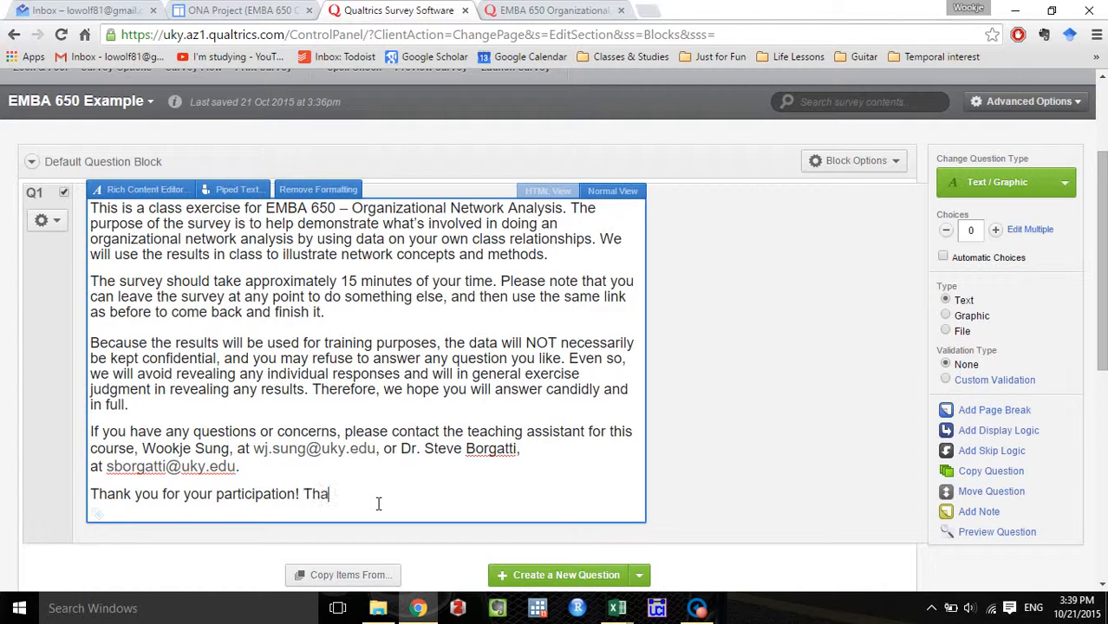
key(BackSpace)
key(BackSpace)
key(BackSpace)
key(BackSpace)
key(BackSpace)
key(BackSpace)
key(BackSpace)
key(BackSpace)
key(BackSpace)
key(BackSpace)
Open the introduction in the Rich Content Editor, look through the font and size choices, and close the editor without changing the formatting.
scroll(161, 221, up, 1)
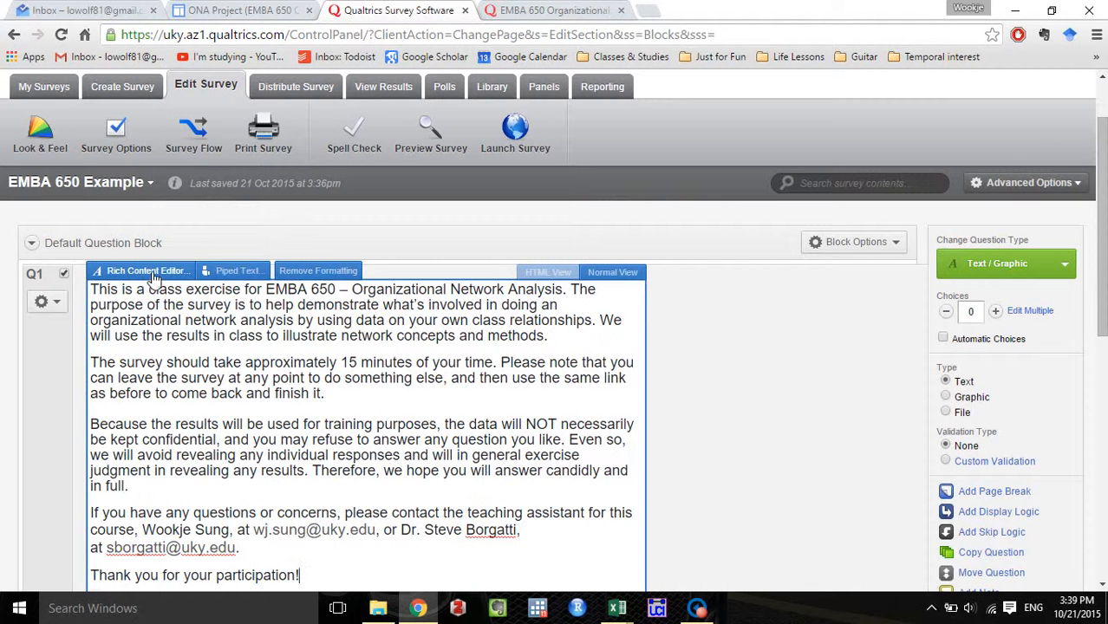
click(149, 273)
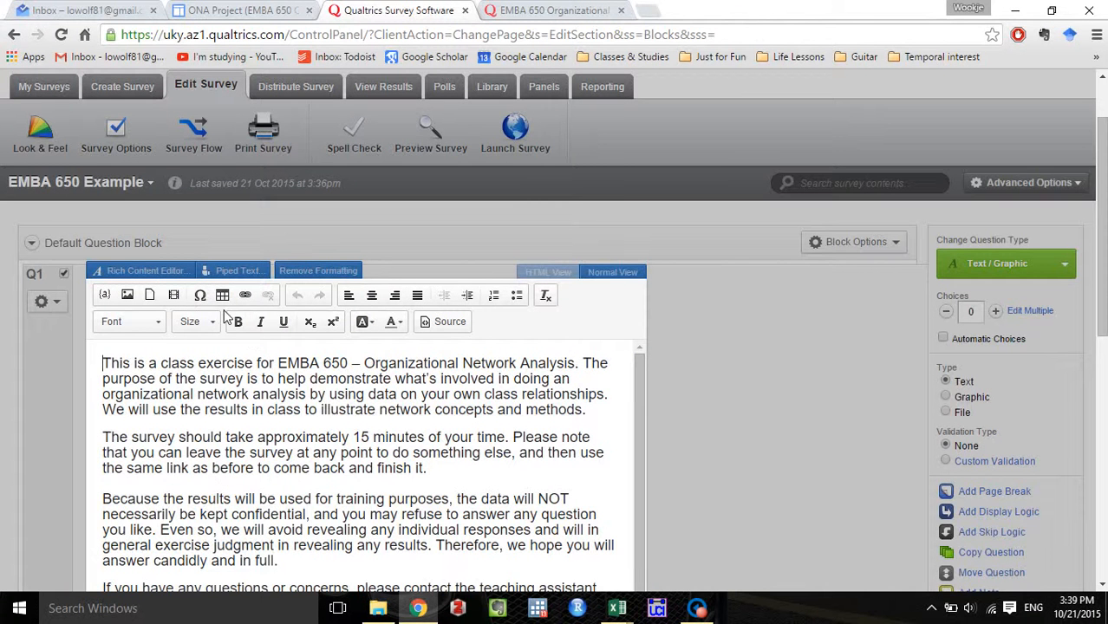
click(163, 330)
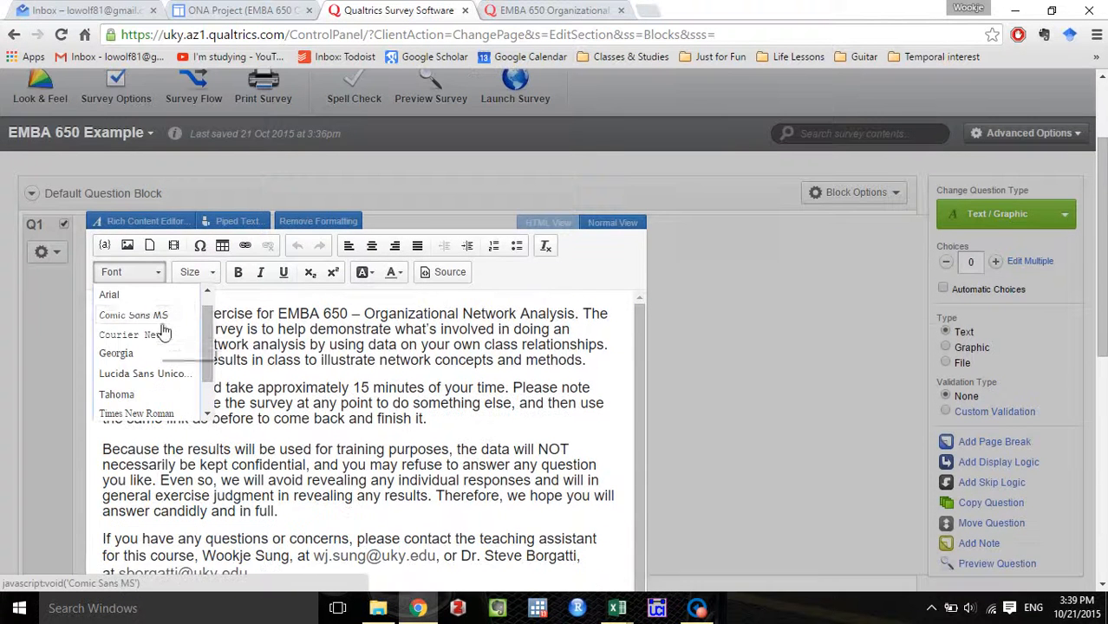
click(209, 271)
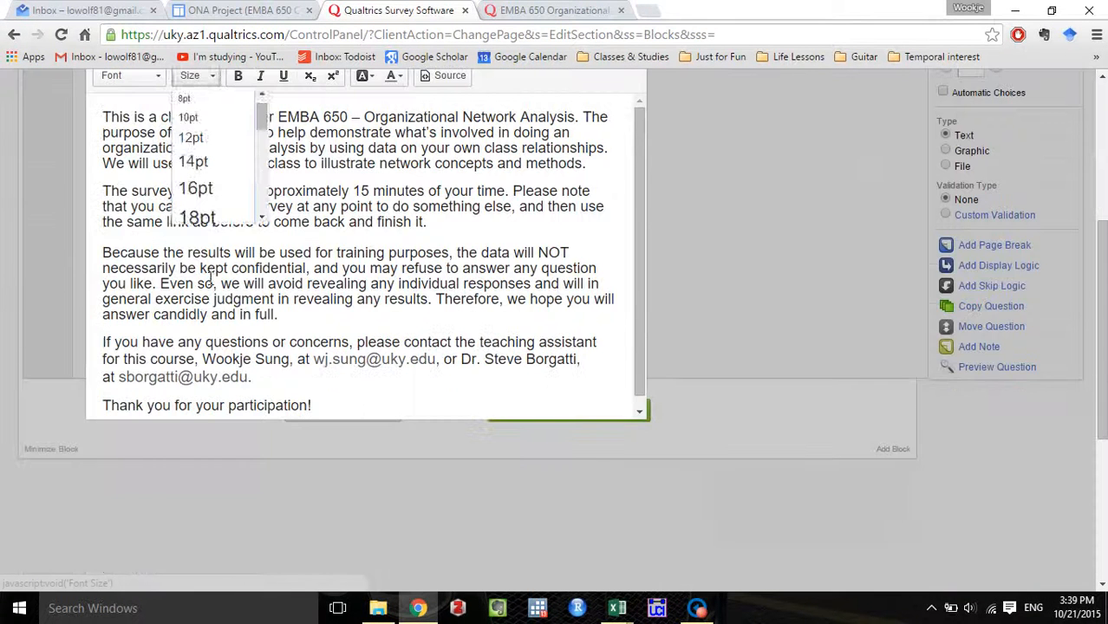
click(388, 304)
scroll(407, 206, up, 2)
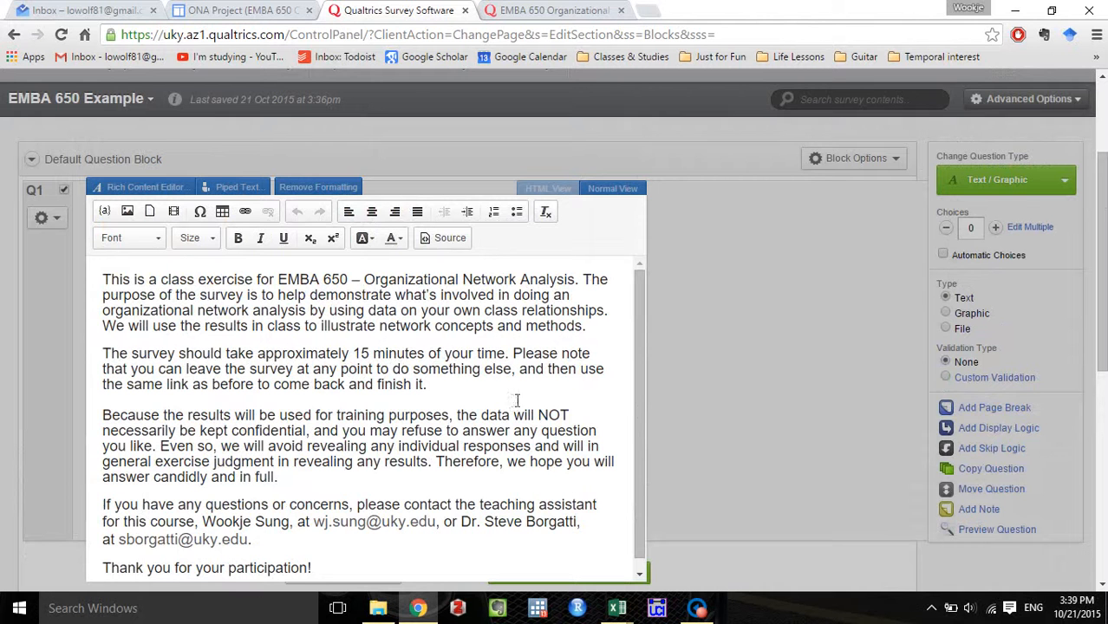
click(724, 318)
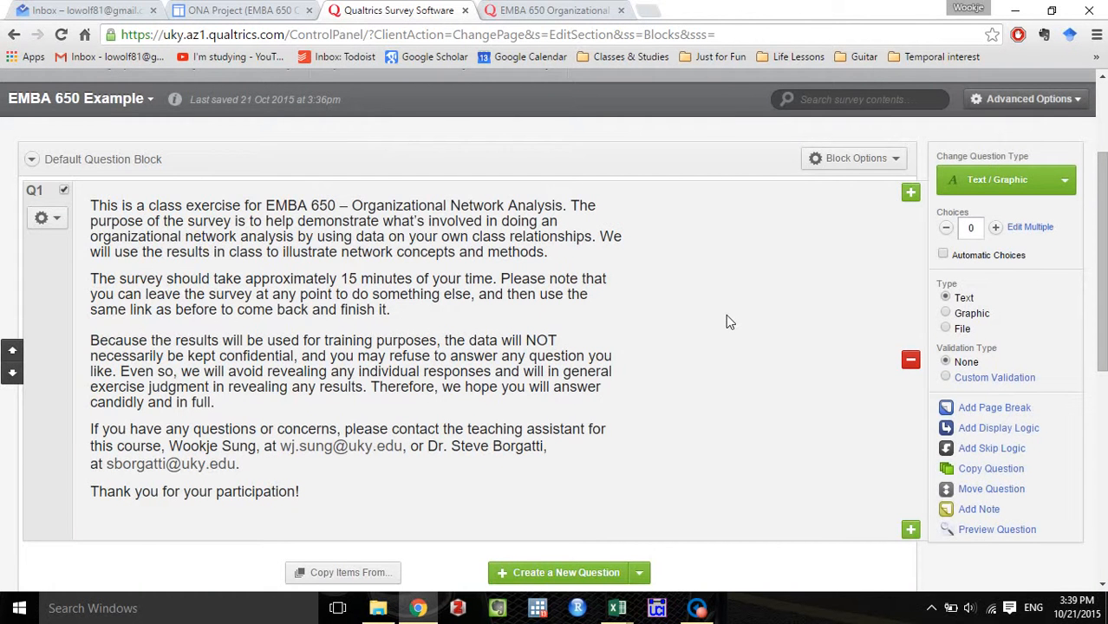
scroll(726, 313, down, 1)
scroll(726, 314, up, 2)
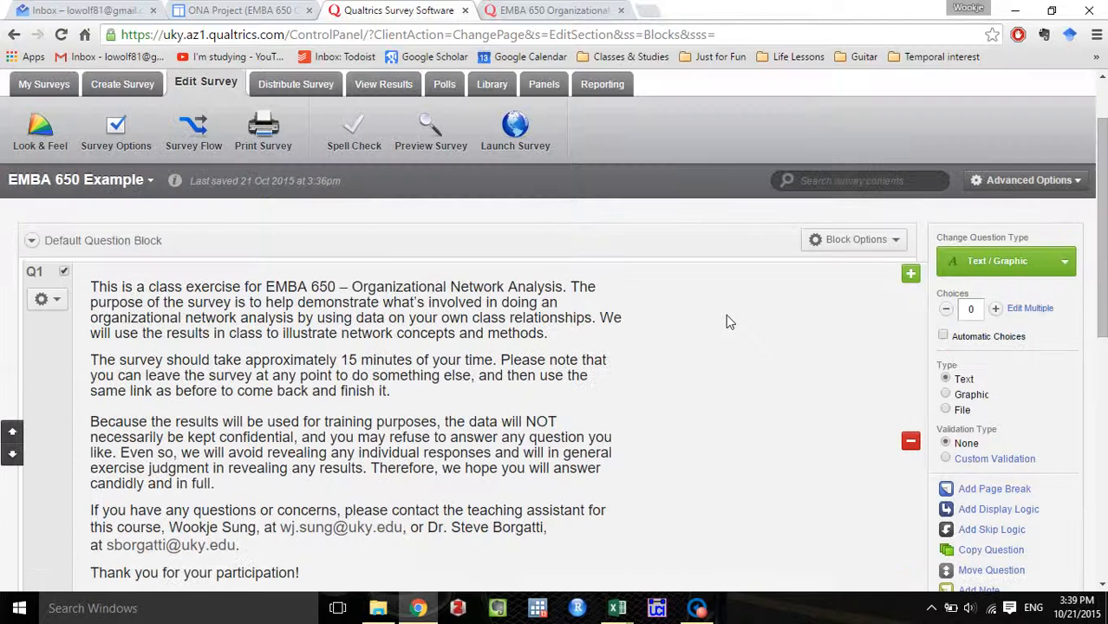
scroll(678, 331, down, 1)
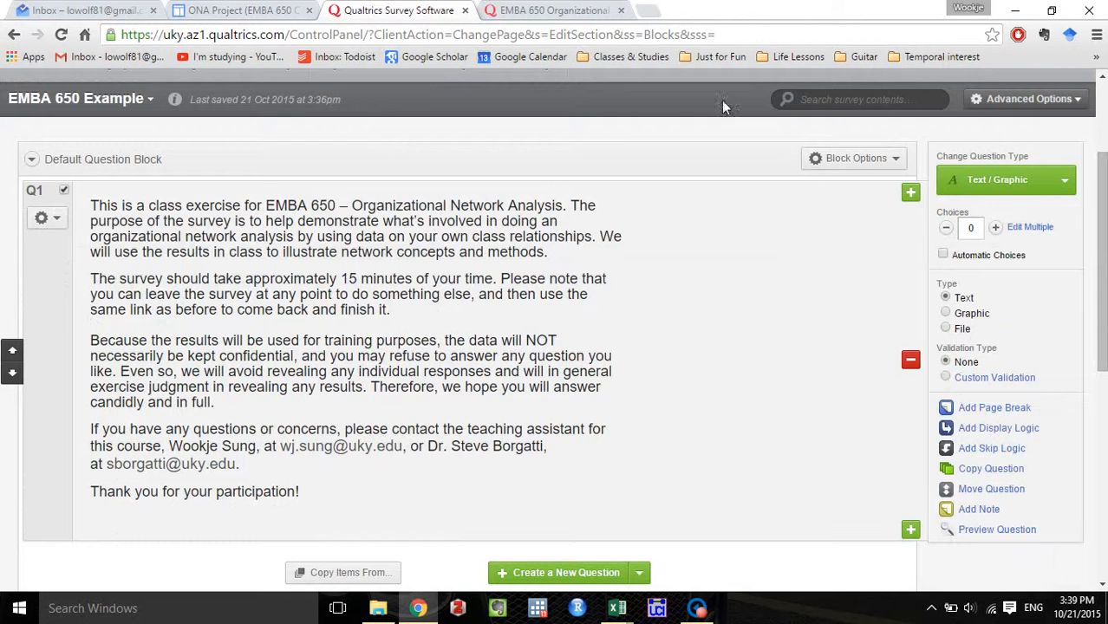
Go back to the existing EMBA 650 survey and advance past its introduction to the first page of questions.
click(555, 9)
click(936, 479)
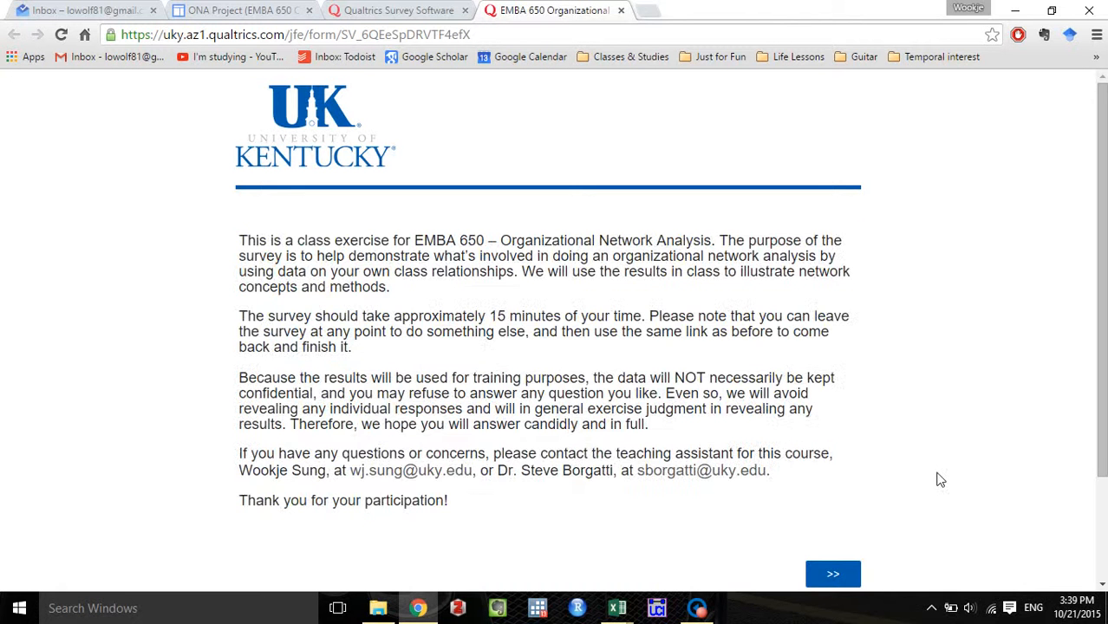
scroll(940, 479, down, 1)
scroll(940, 479, up, 1)
scroll(812, 446, down, 1)
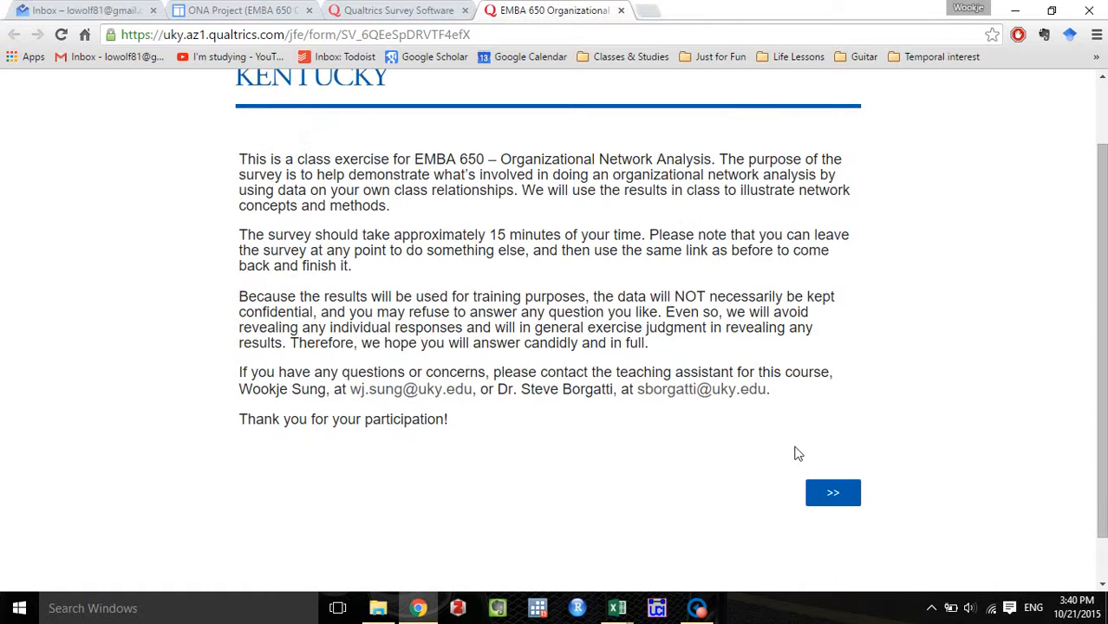
click(838, 489)
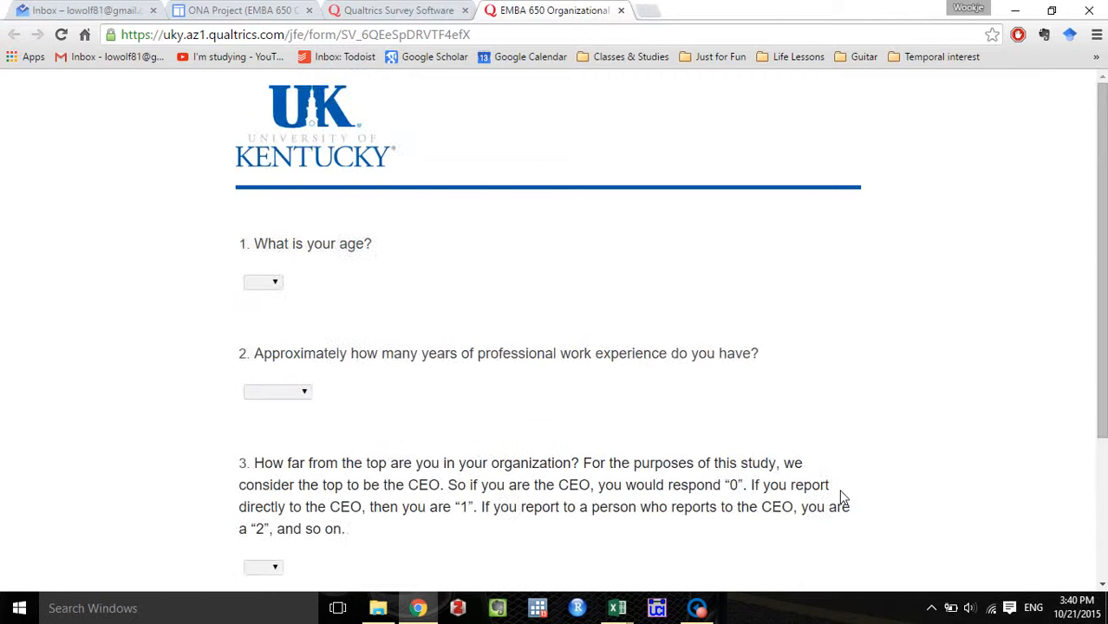
scroll(657, 346, down, 1)
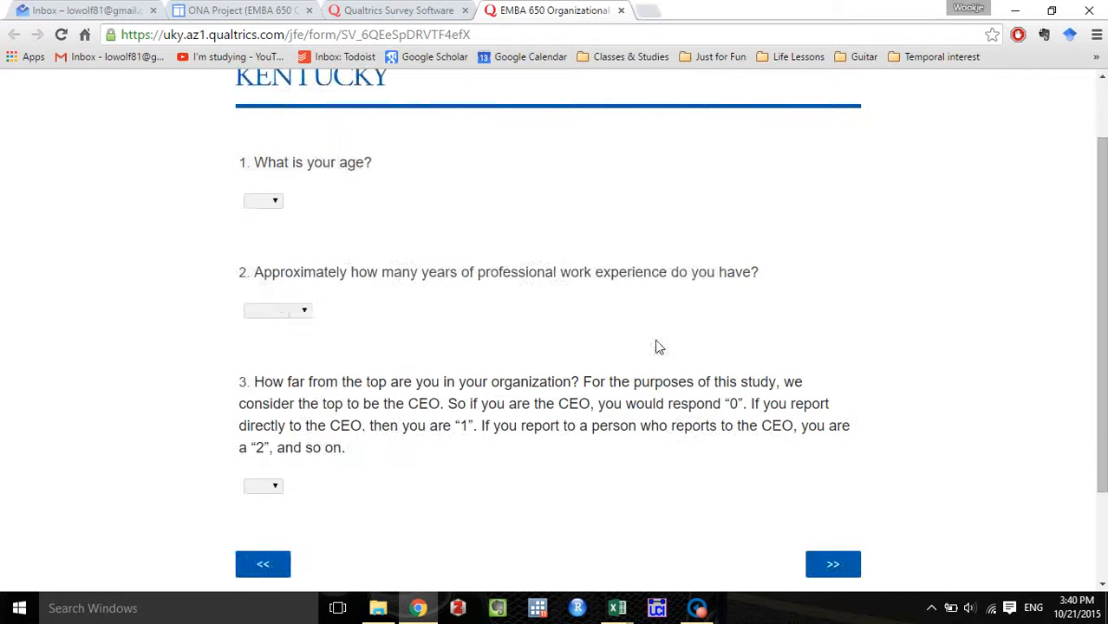
Examine the full range of answer choices for the "What is your age?" question without selecting one.
click(277, 206)
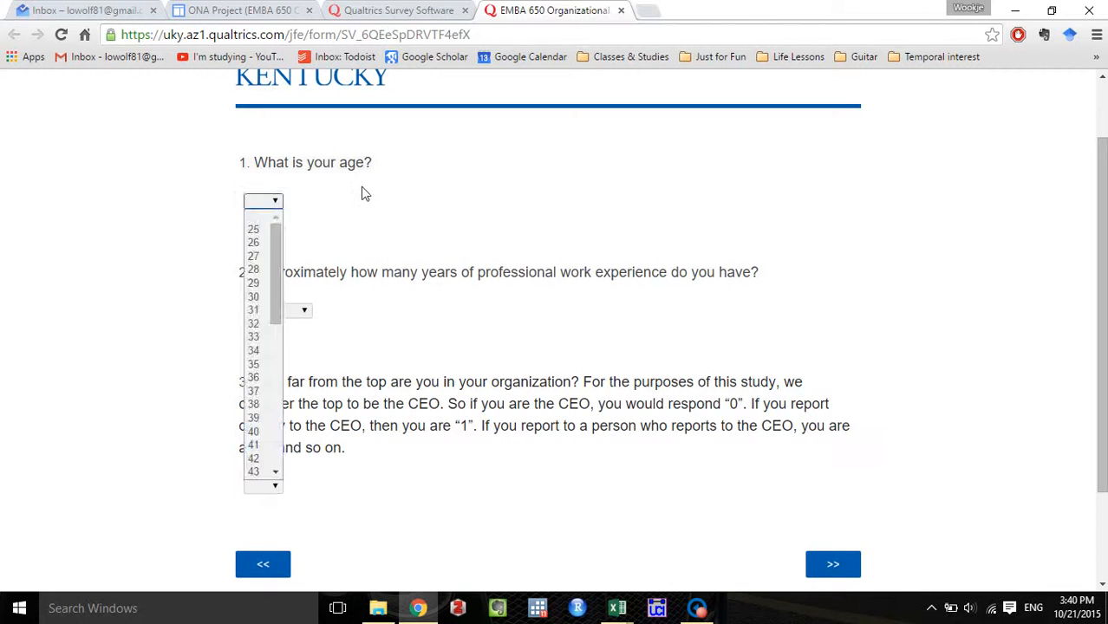
click(364, 194)
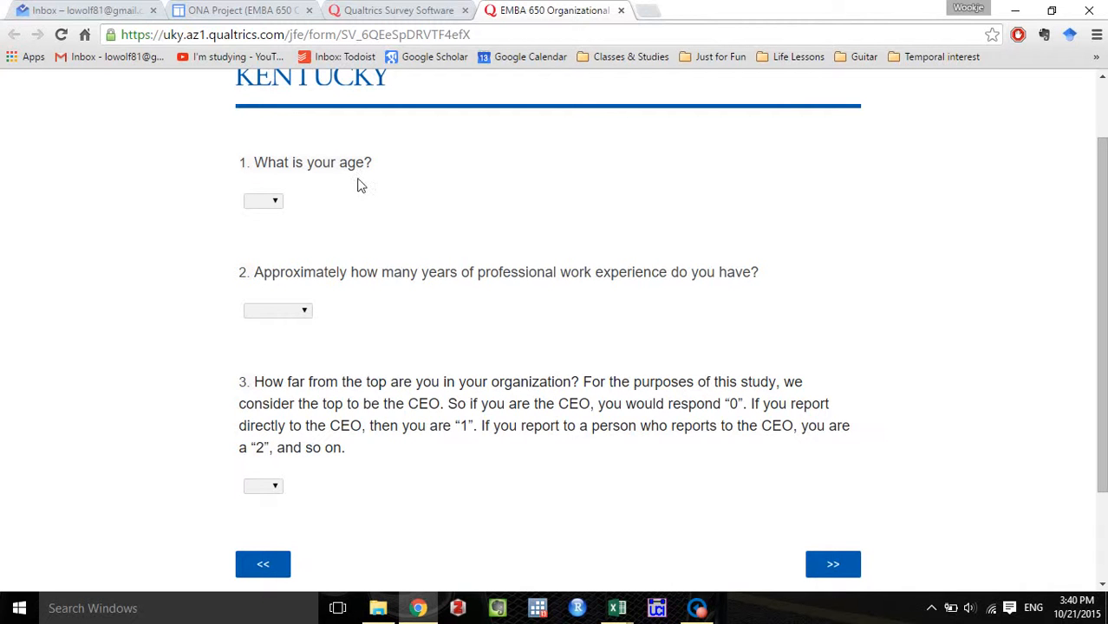
click(274, 203)
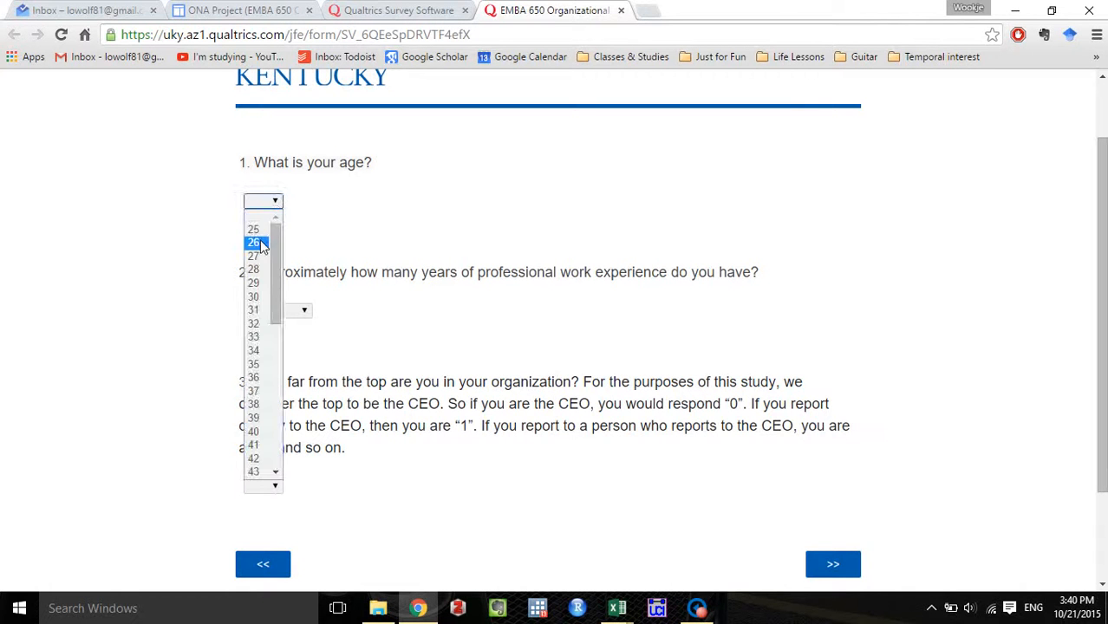
drag(273, 246, 258, 474)
click(344, 230)
click(276, 202)
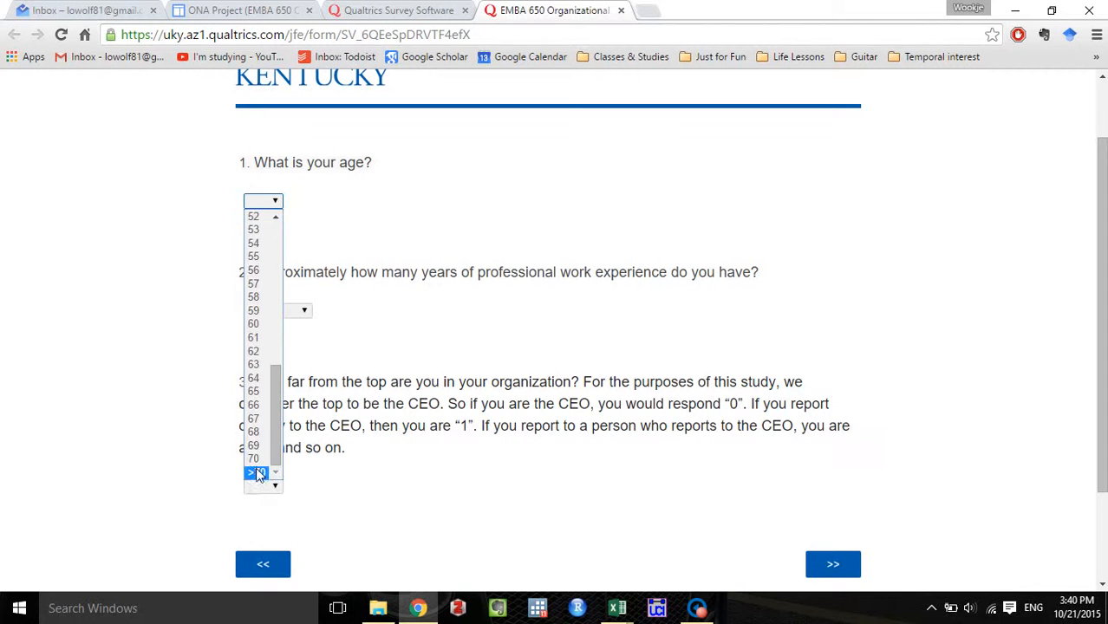
click(351, 273)
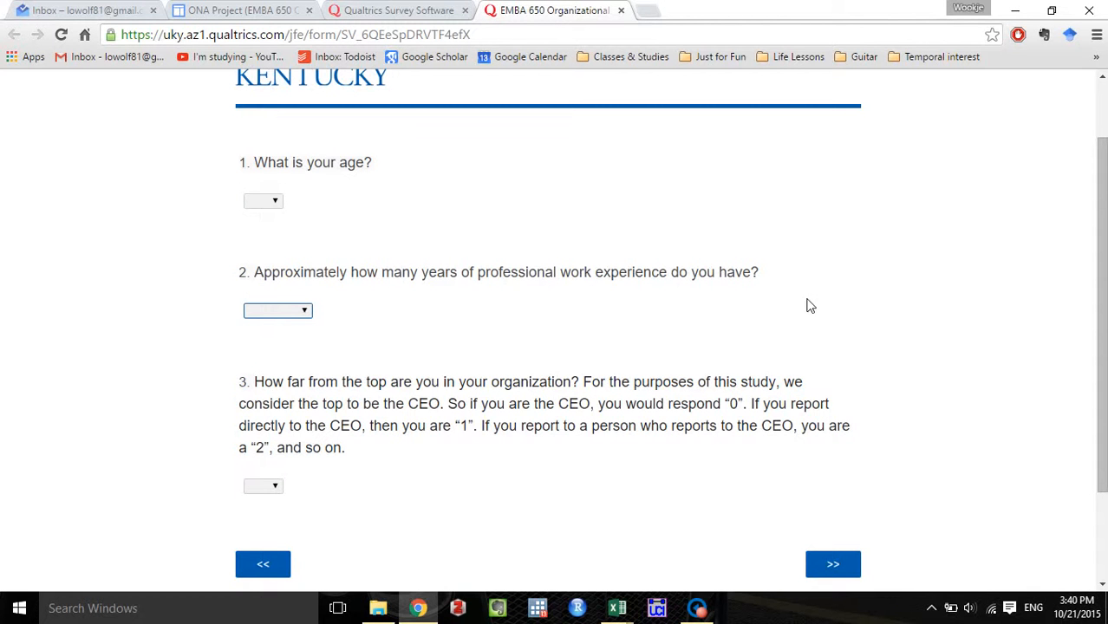
Examine the answer choices for the existing survey's questions on years of work experience and distance from the top without selecting any.
click(303, 312)
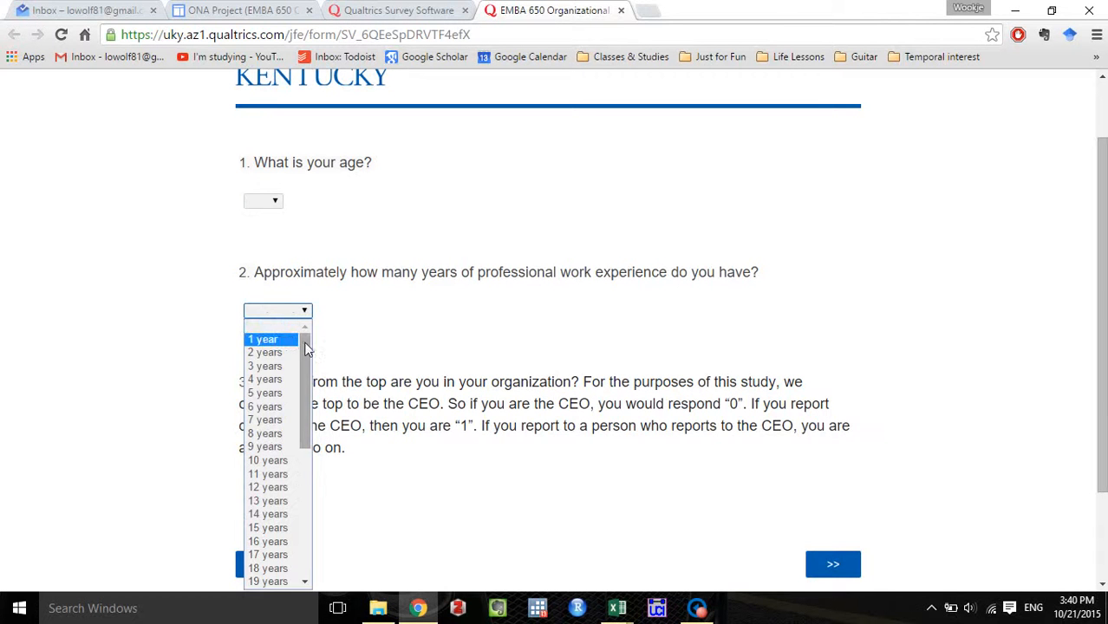
drag(304, 354, 301, 546)
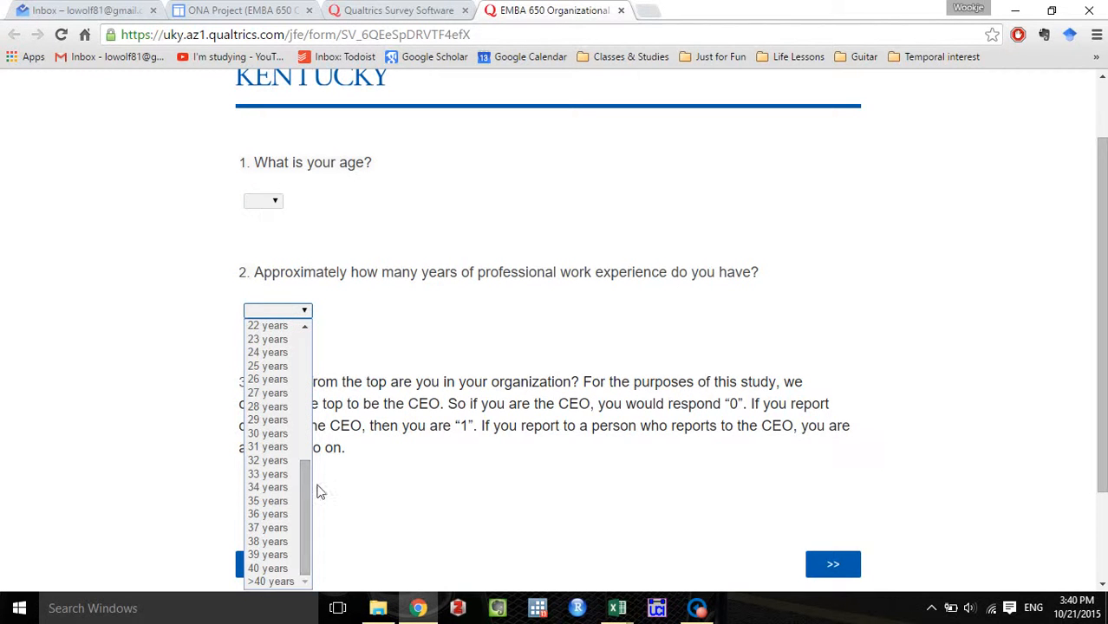
click(342, 354)
scroll(344, 356, down, 1)
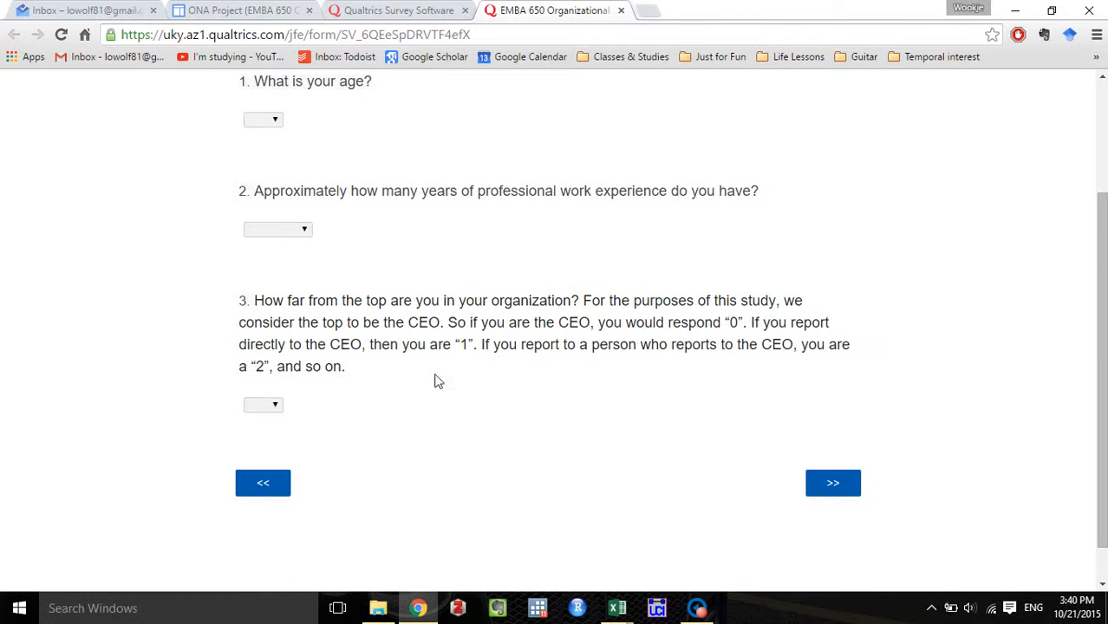
click(277, 406)
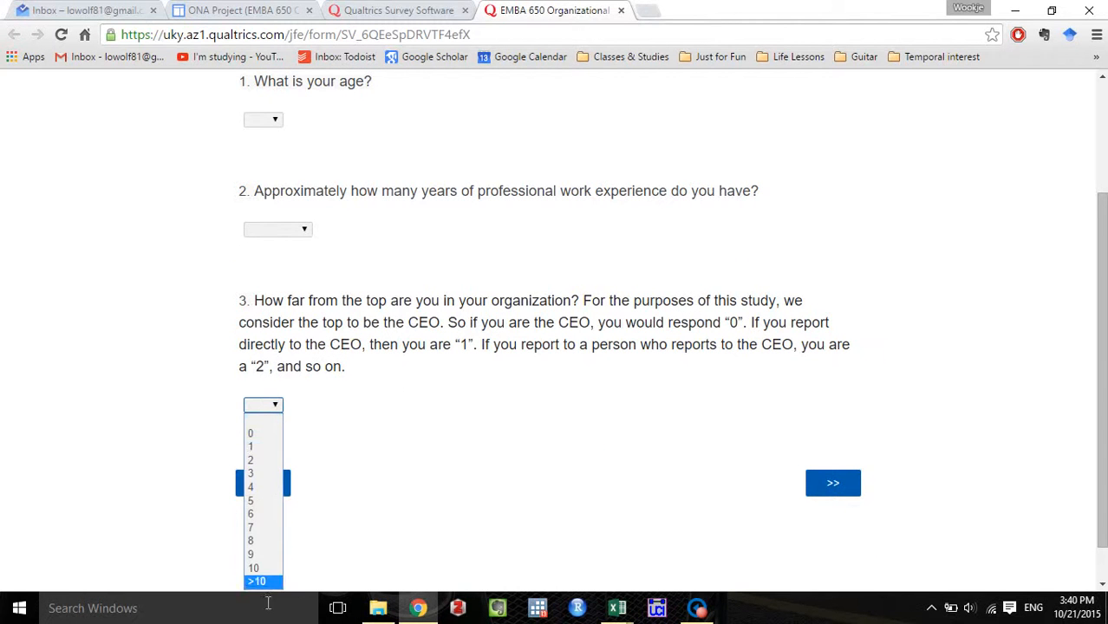
click(489, 416)
scroll(501, 403, up, 1)
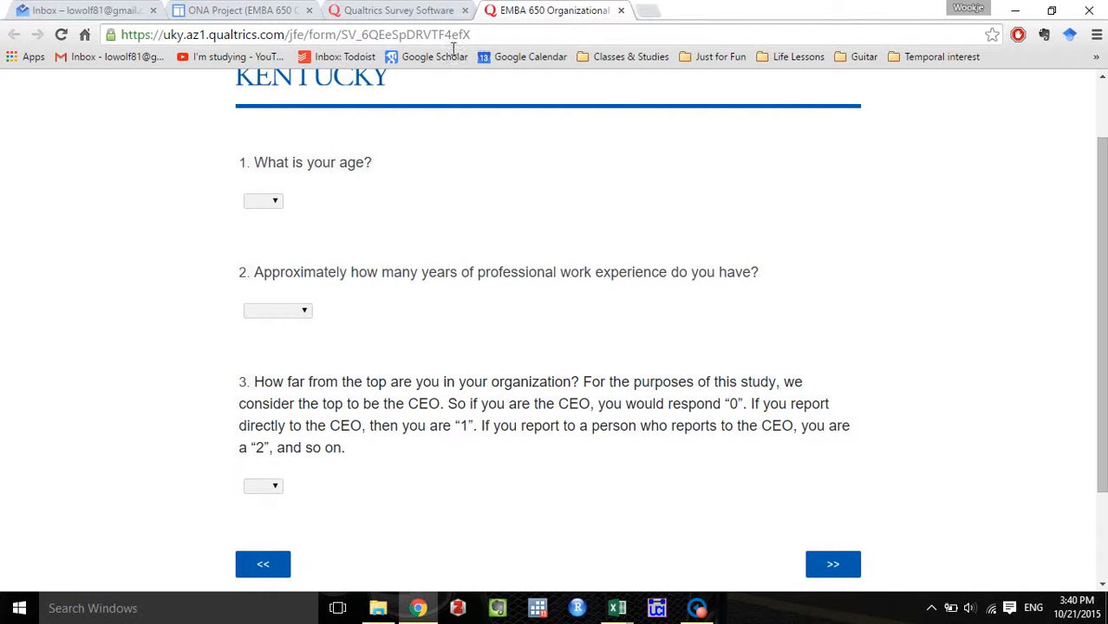
Add a Multiple Choice question in Dropdown List format below the introduction in the survey editor, removing the default-format question Q2.
click(397, 10)
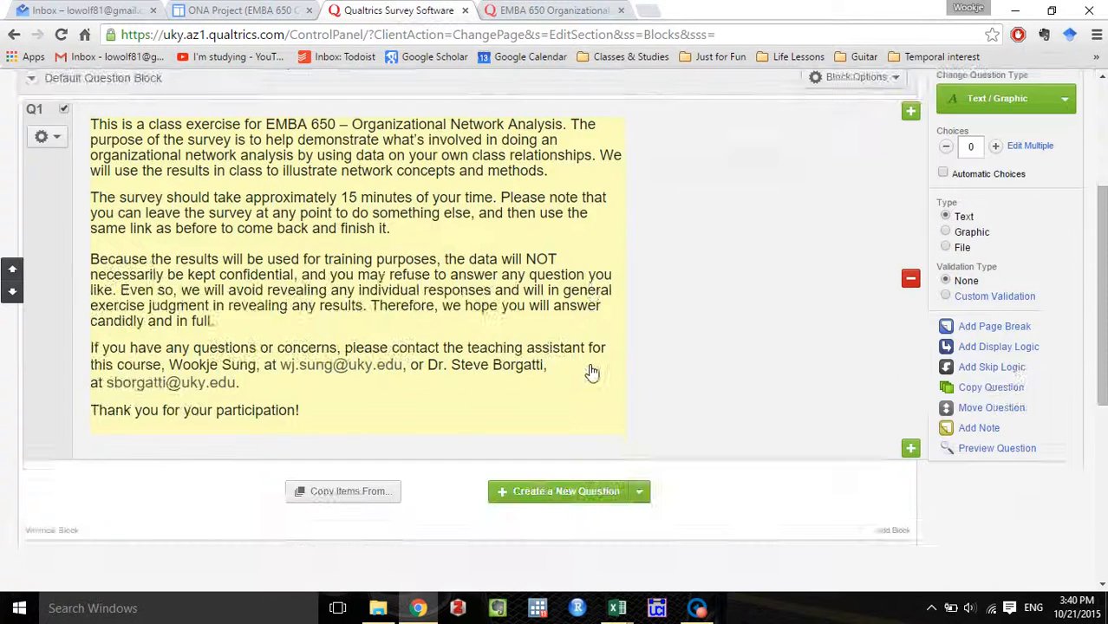
scroll(591, 373, up, 3)
scroll(591, 373, down, 3)
scroll(662, 429, down, 1)
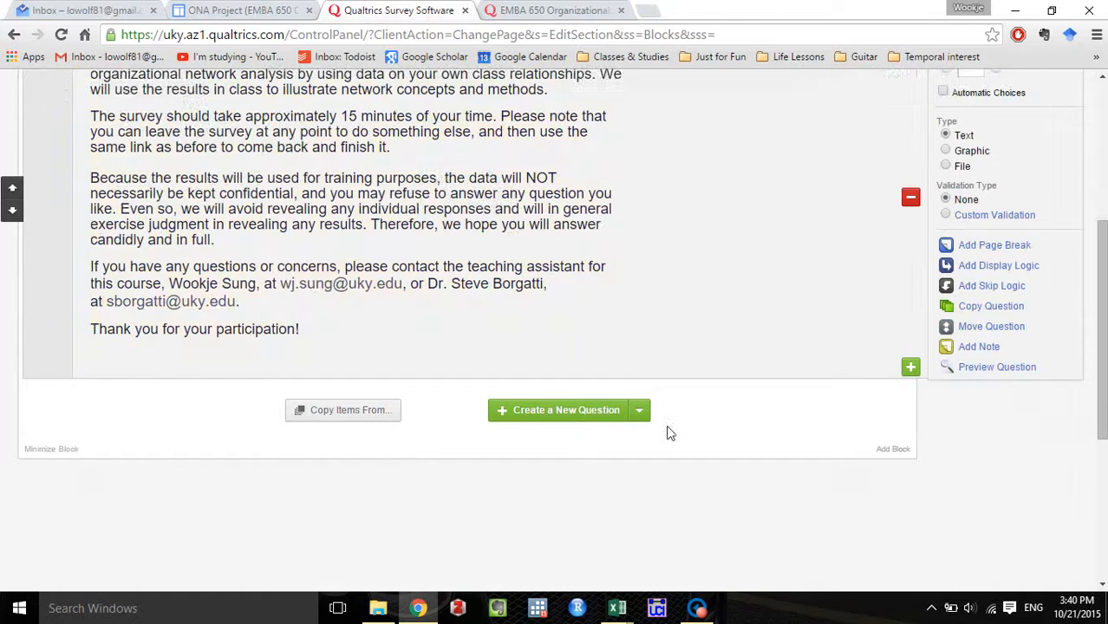
click(566, 411)
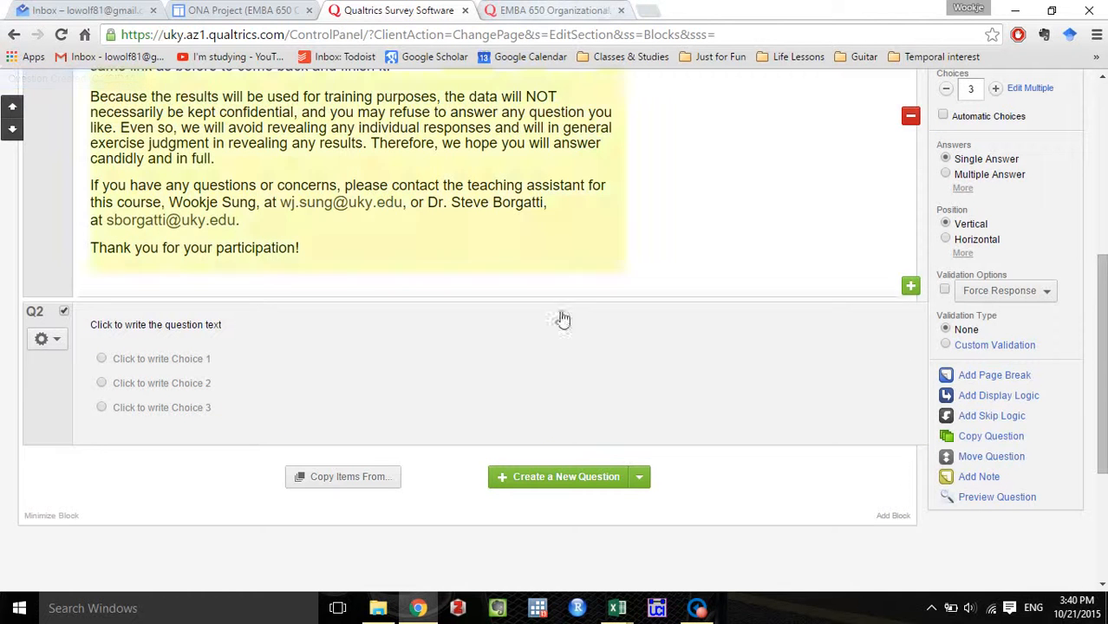
click(641, 479)
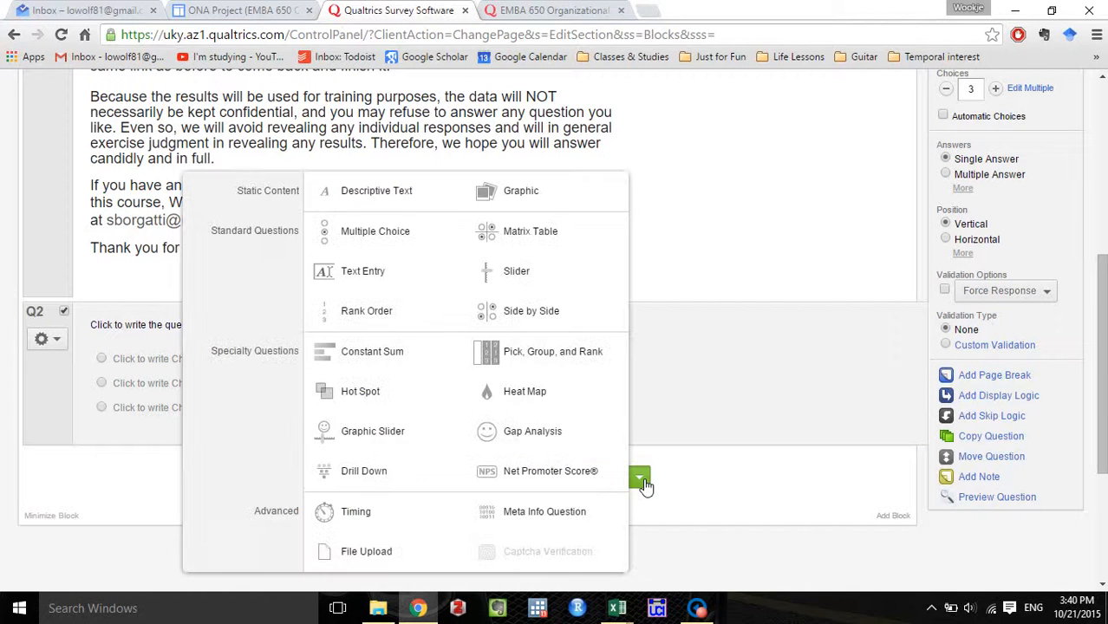
mouse_move(366, 240)
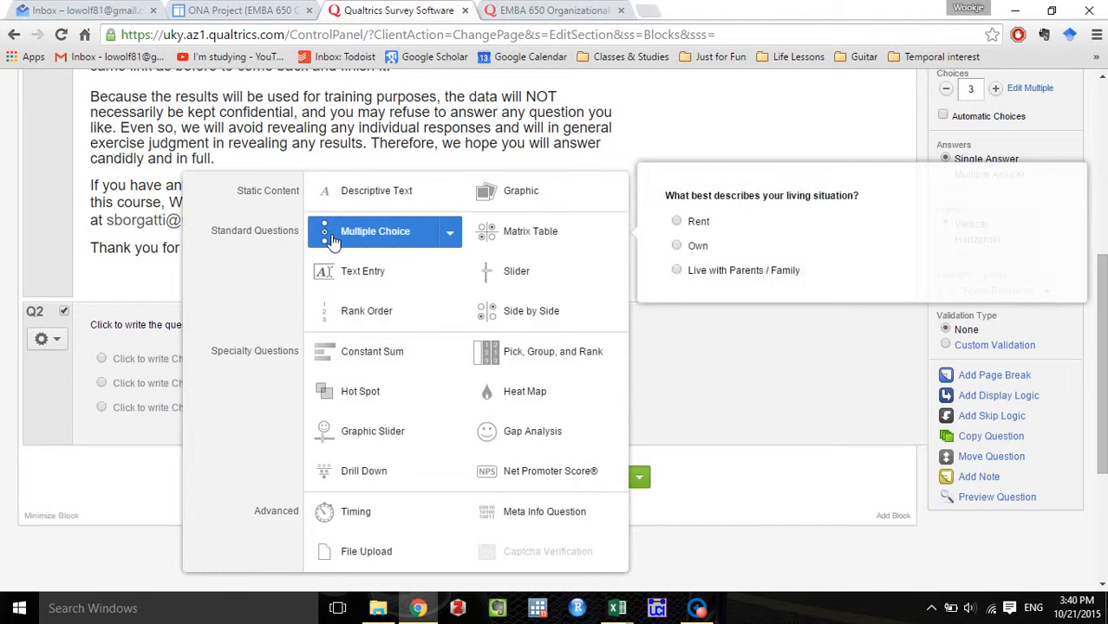
click(452, 235)
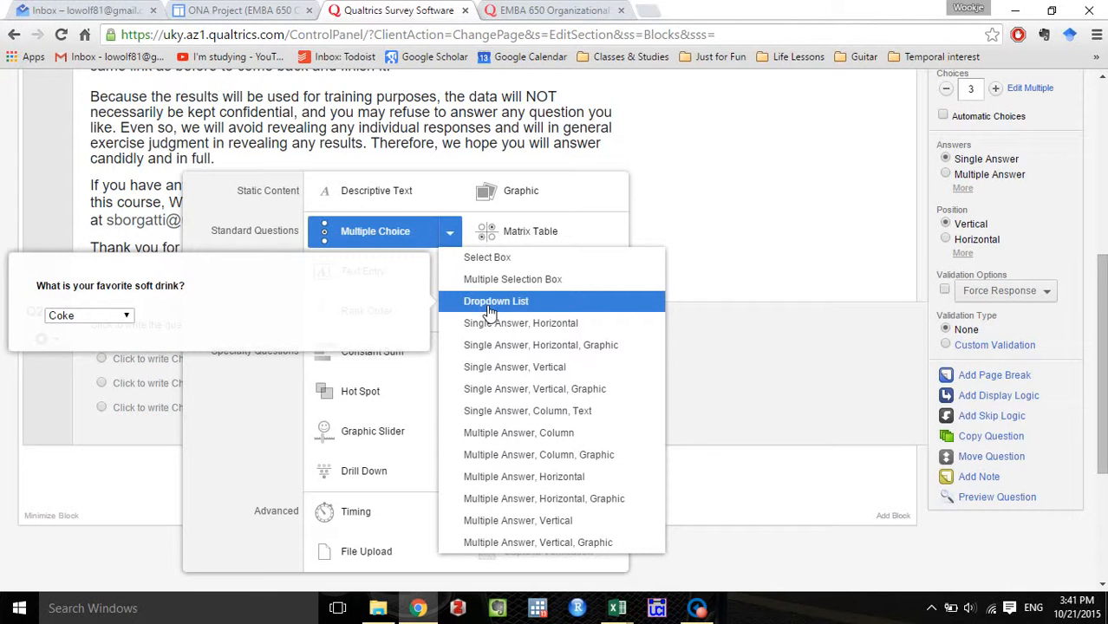
click(490, 302)
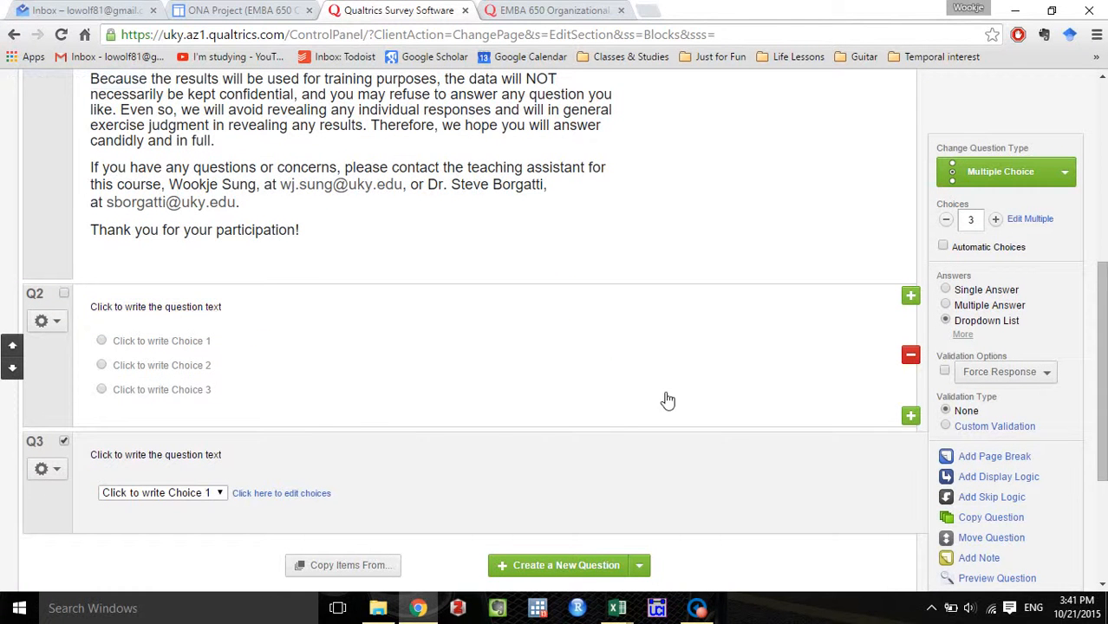
click(910, 356)
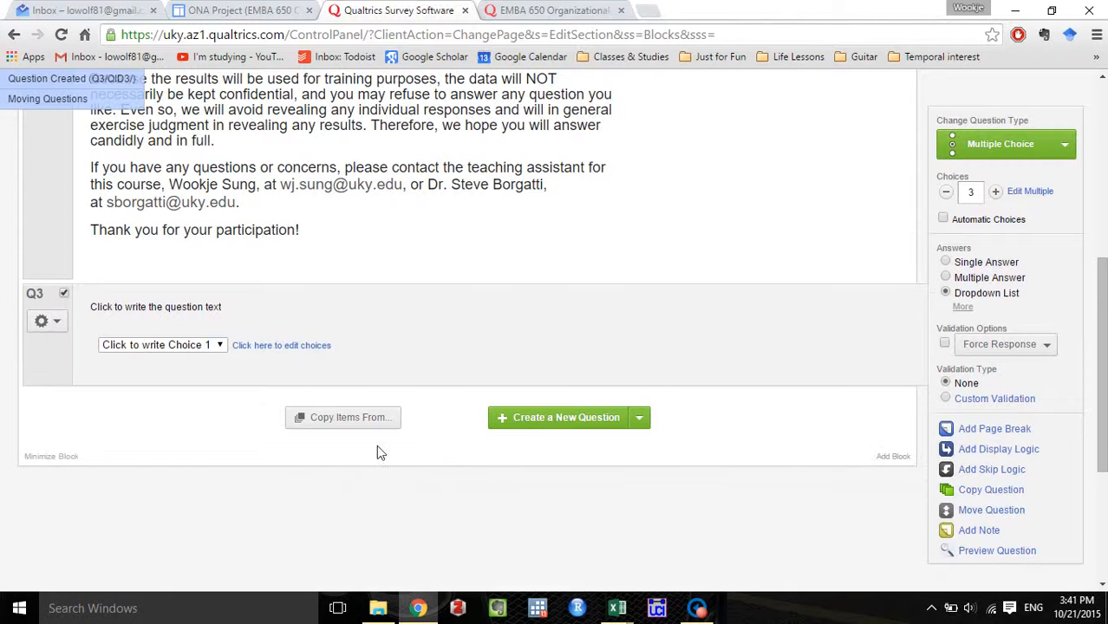
Copy "1. What is your age?" from the existing survey and paste it as the new dropdown question's text.
click(188, 317)
click(574, 9)
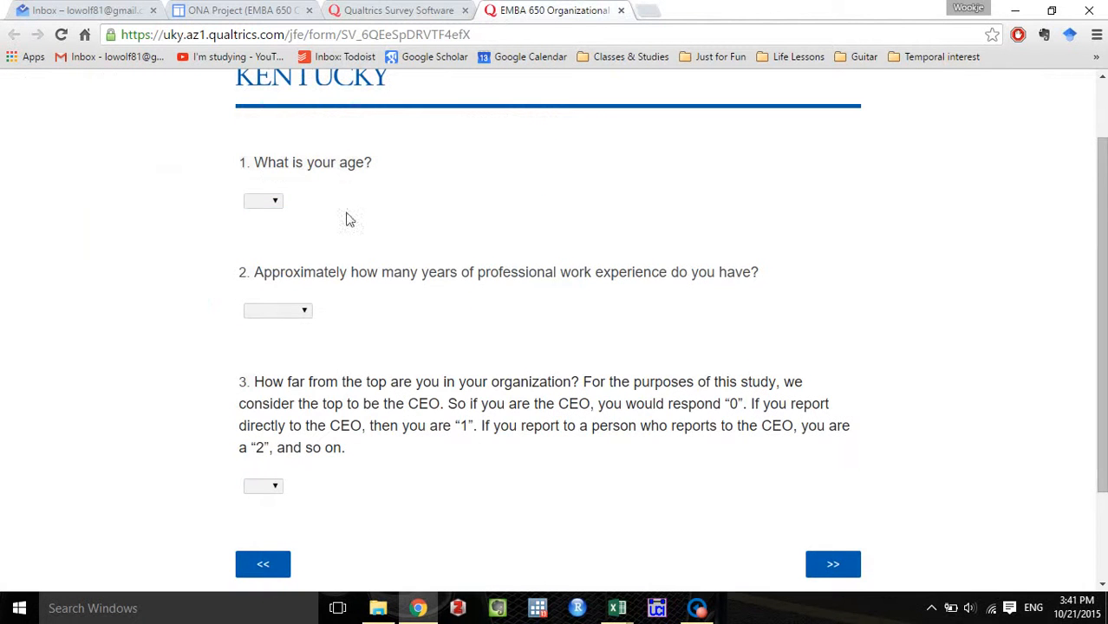
mouse_move(382, 174)
mouse_down()
mouse_move(374, 163)
mouse_move(258, 159)
mouse_move(243, 169)
mouse_move(371, 170)
mouse_up()
key(ctrl+c)
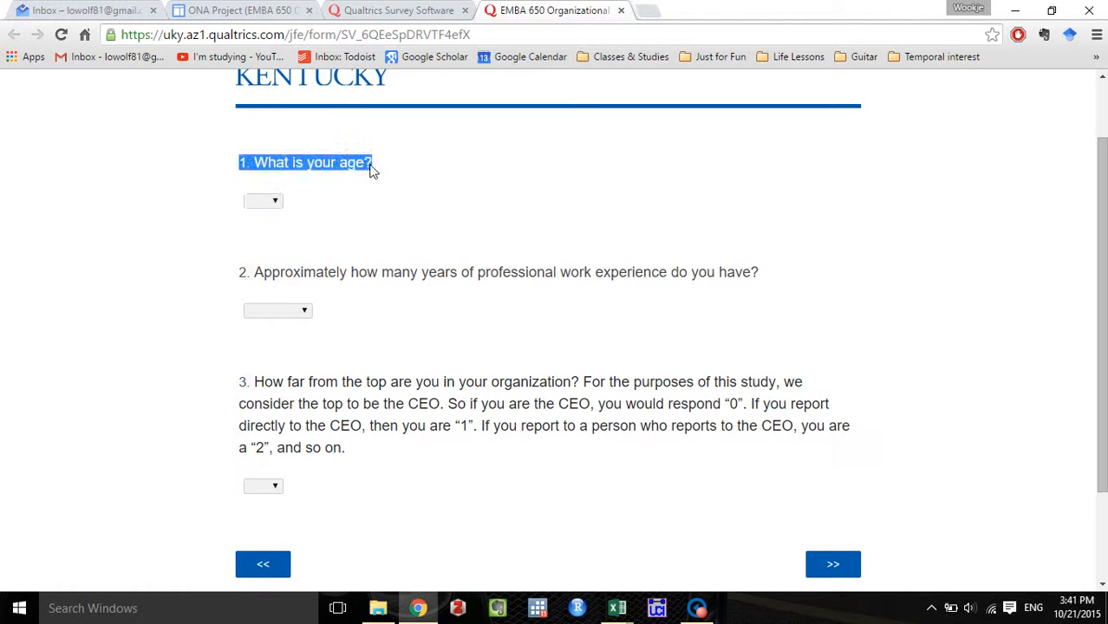
click(397, 9)
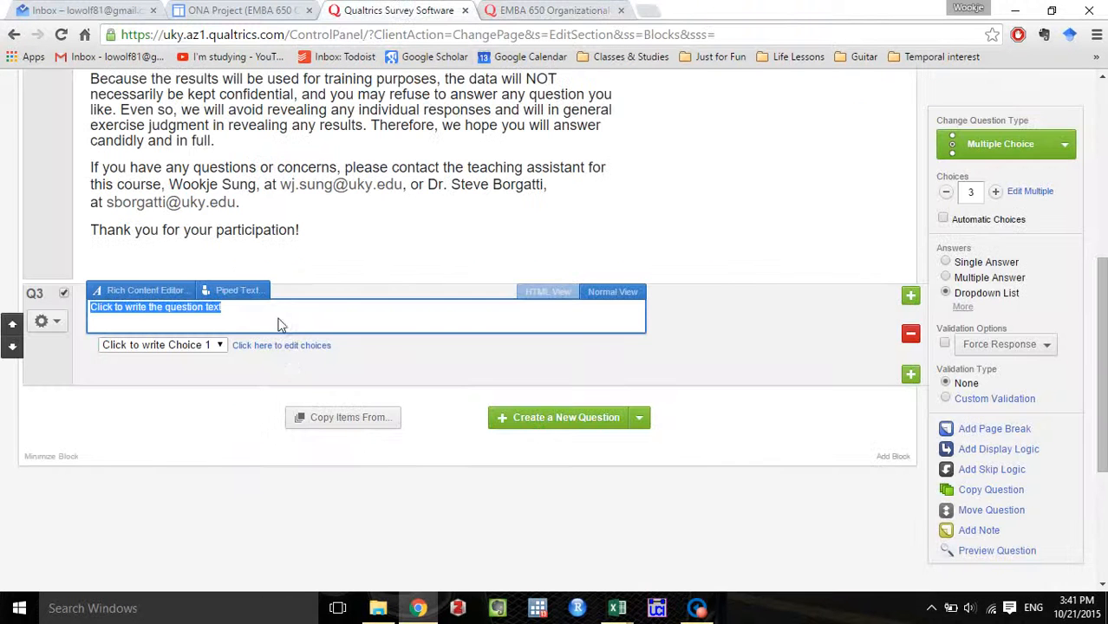
click(285, 317)
drag(286, 317, 90, 309)
key(ctrl+v)
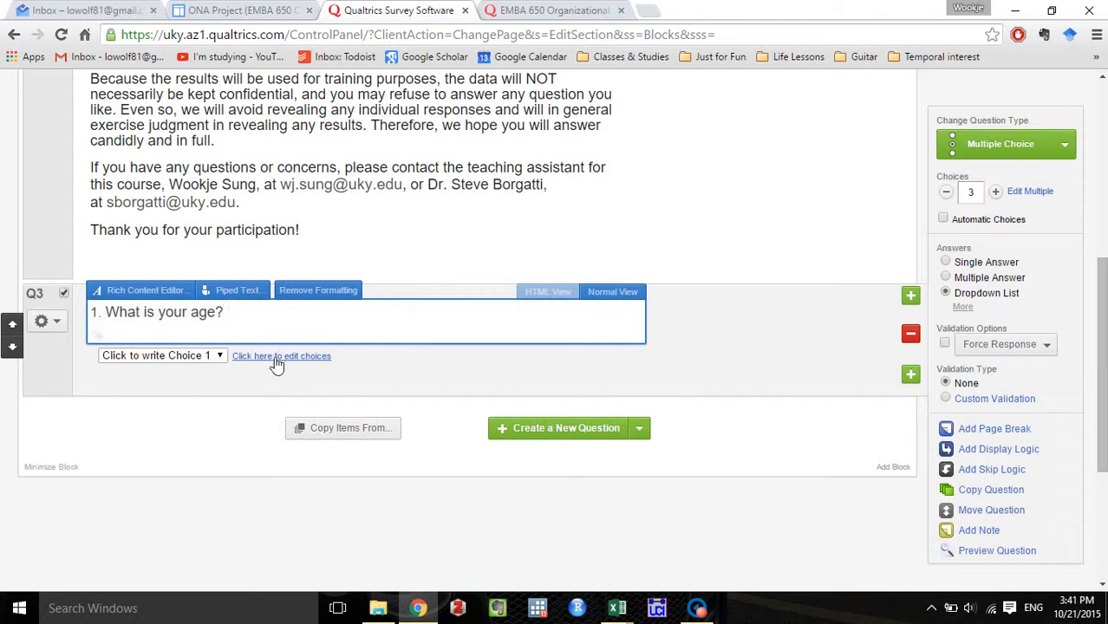
click(368, 375)
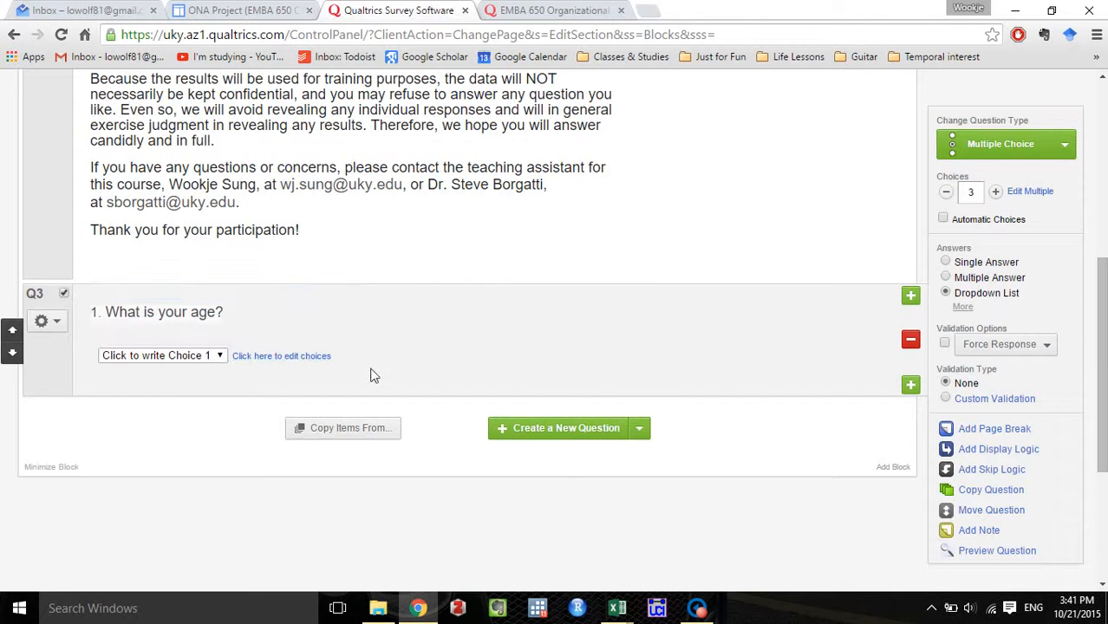
Look over the placeholder choices in the age question's dropdown without changing them.
click(221, 355)
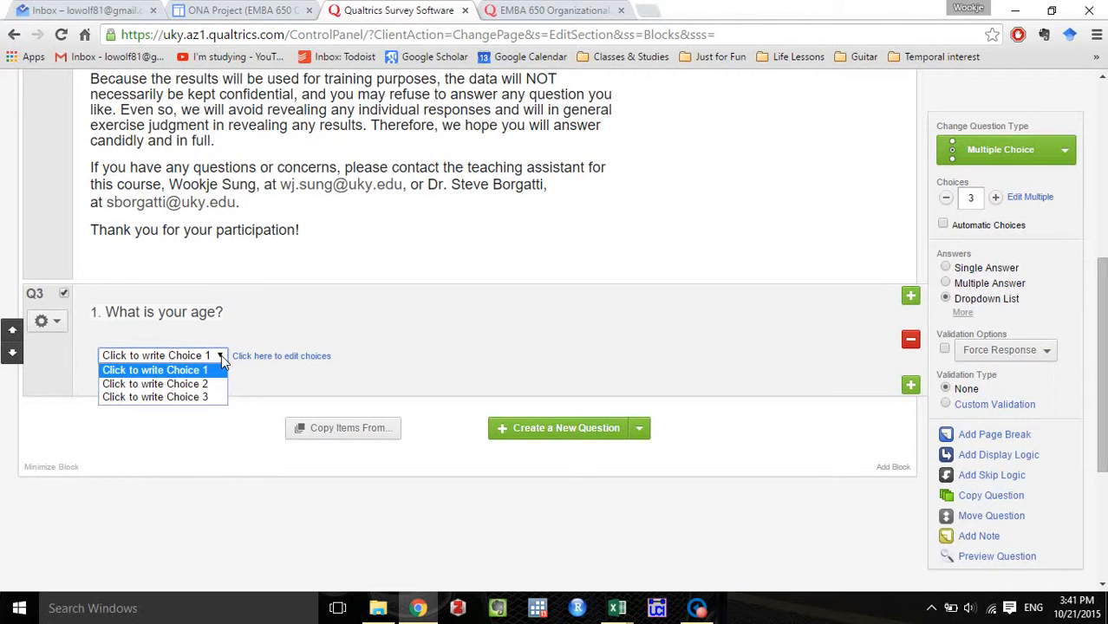
click(713, 340)
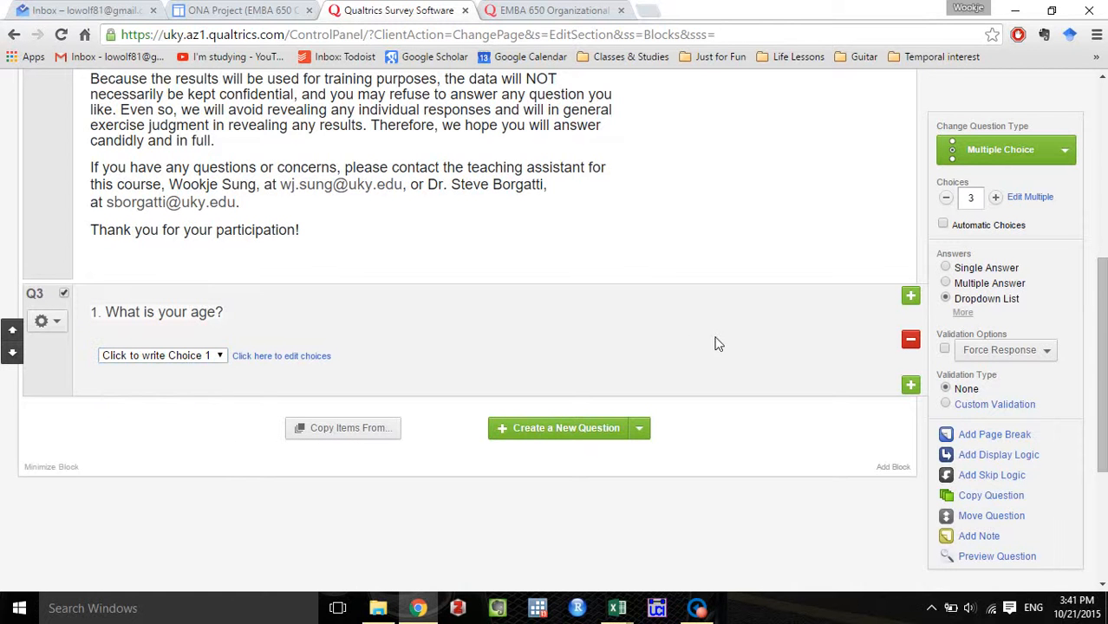
click(219, 355)
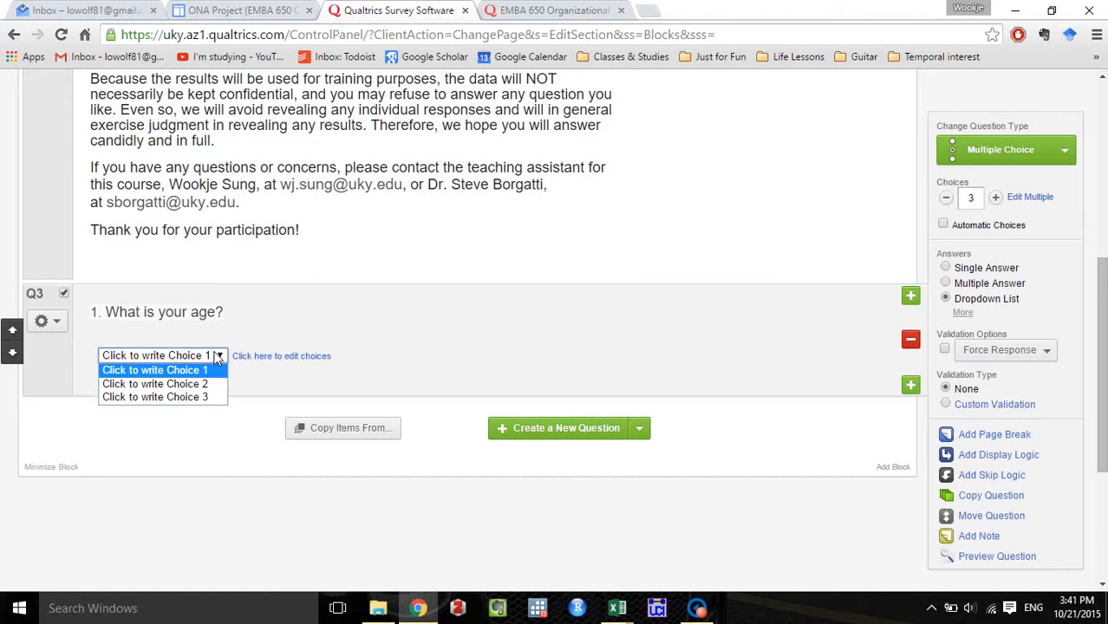
click(599, 317)
click(697, 318)
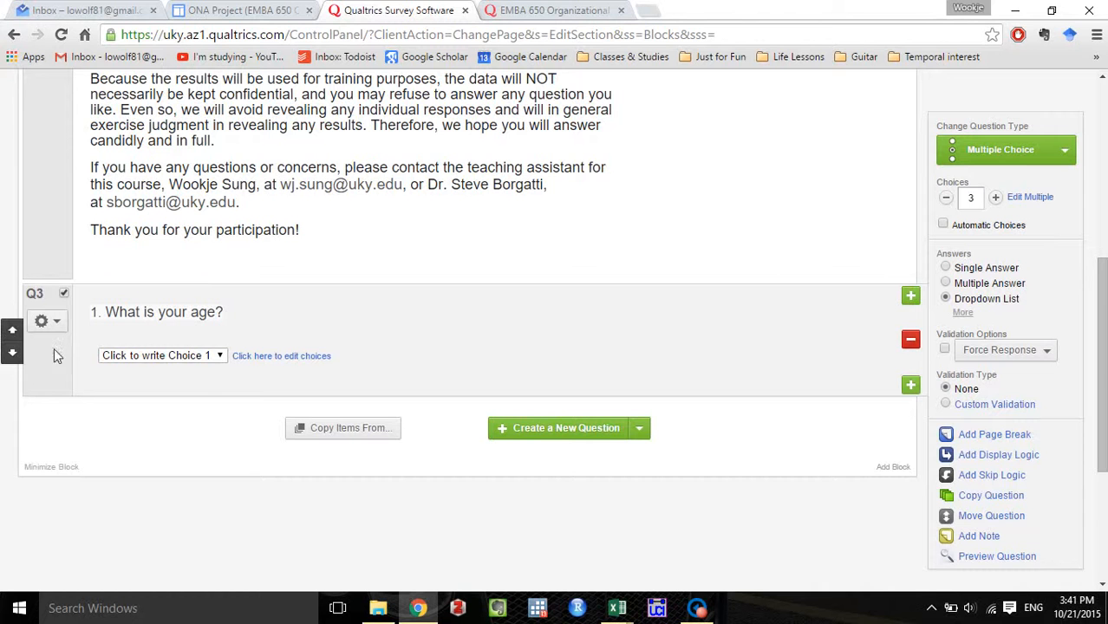
click(148, 355)
click(167, 371)
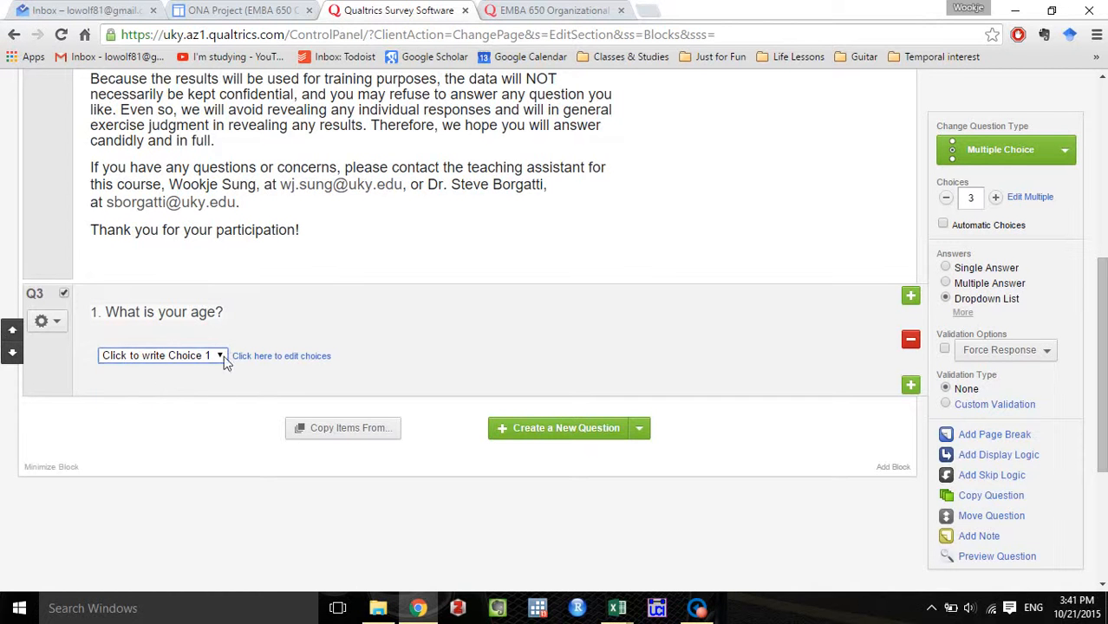
Set the age question's first three choices to 25, 26 and 27.
click(247, 355)
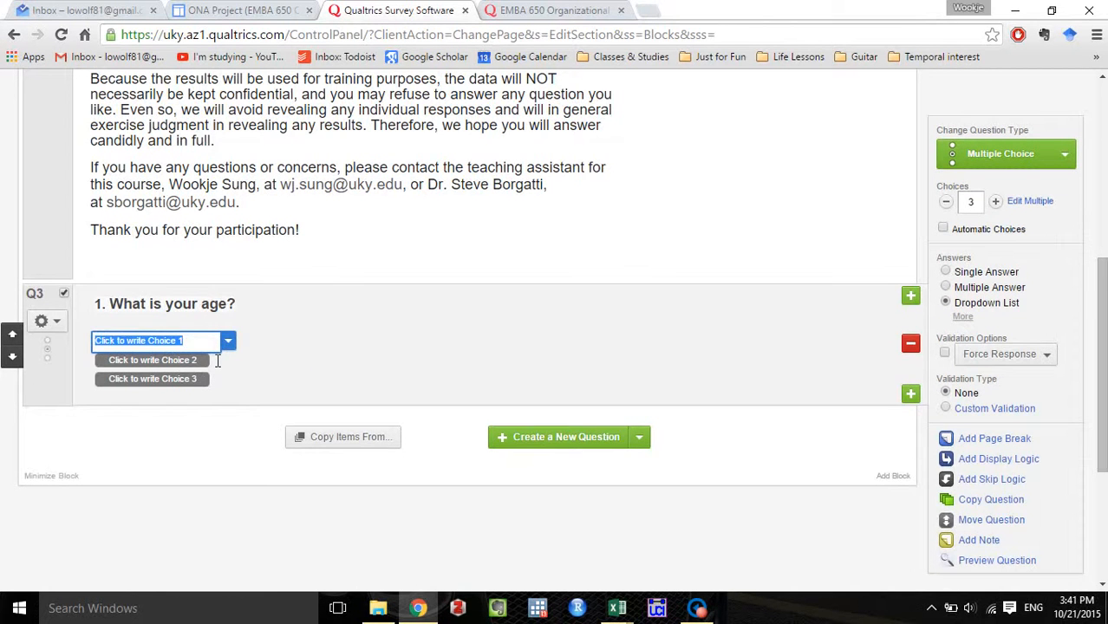
text(25)
key(Return)
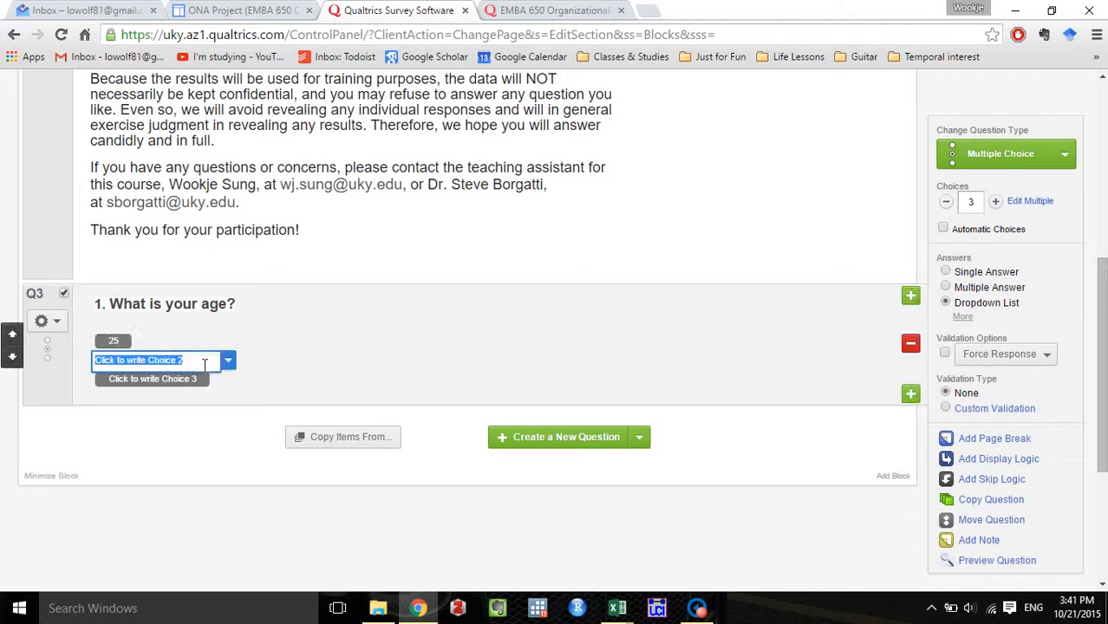
text(26)
key(Return)
text(27)
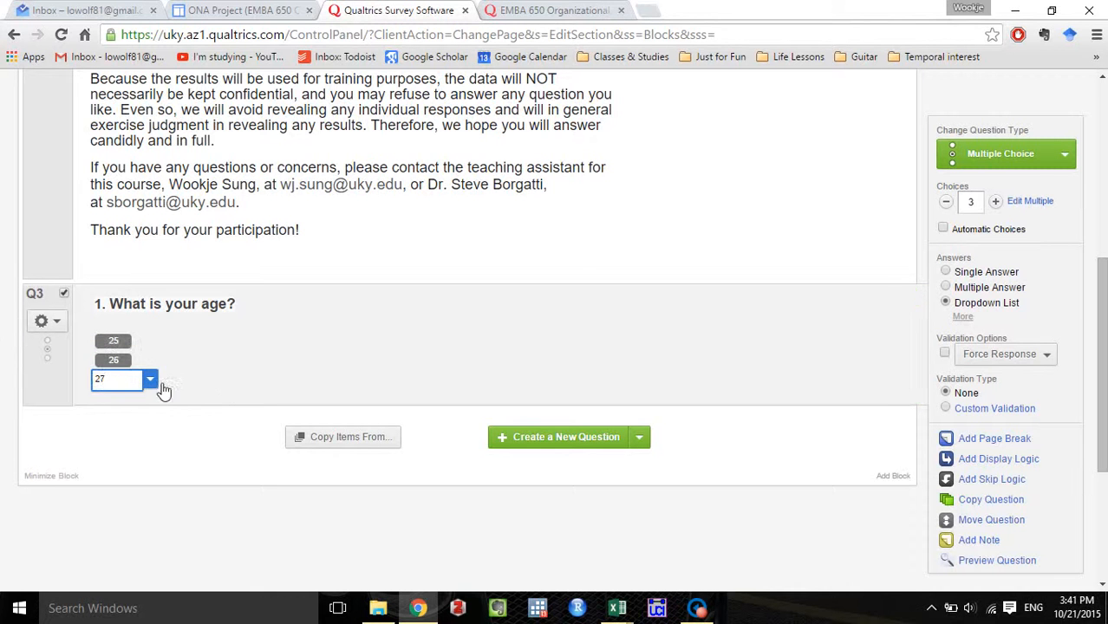
click(246, 390)
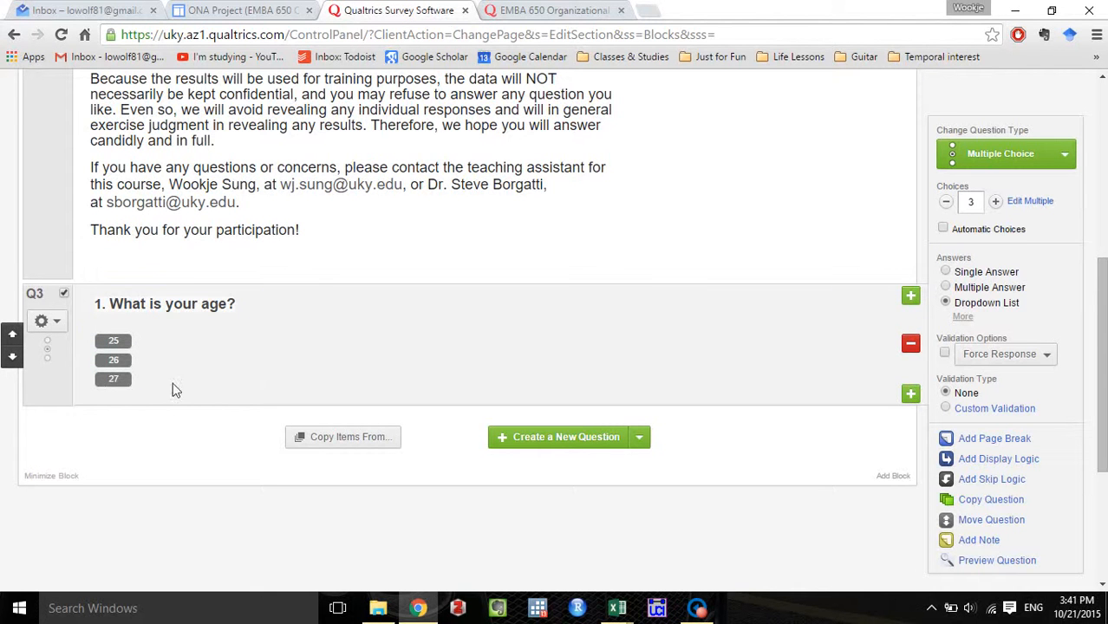
Raise the age question's number of choices to 47 so the suggested ages continue up to 71.
click(1002, 205)
click(1002, 206)
click(1002, 205)
click(1002, 205)
click(1002, 206)
click(1002, 205)
click(1002, 206)
click(1002, 205)
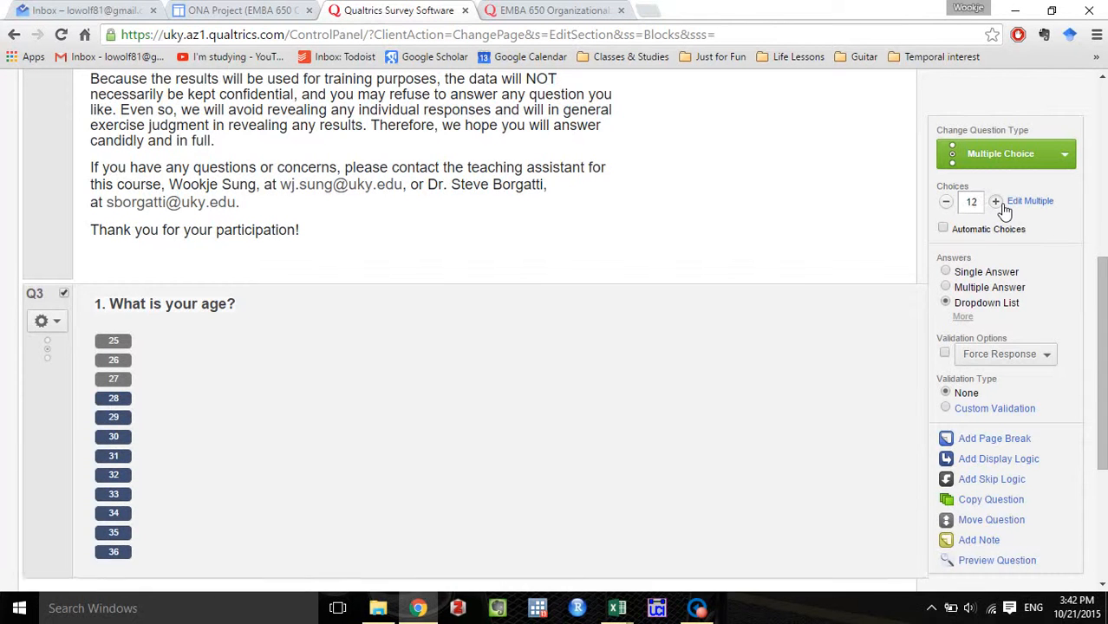
click(996, 202)
click(996, 202)
click(996, 202)
click(997, 203)
click(996, 203)
click(997, 203)
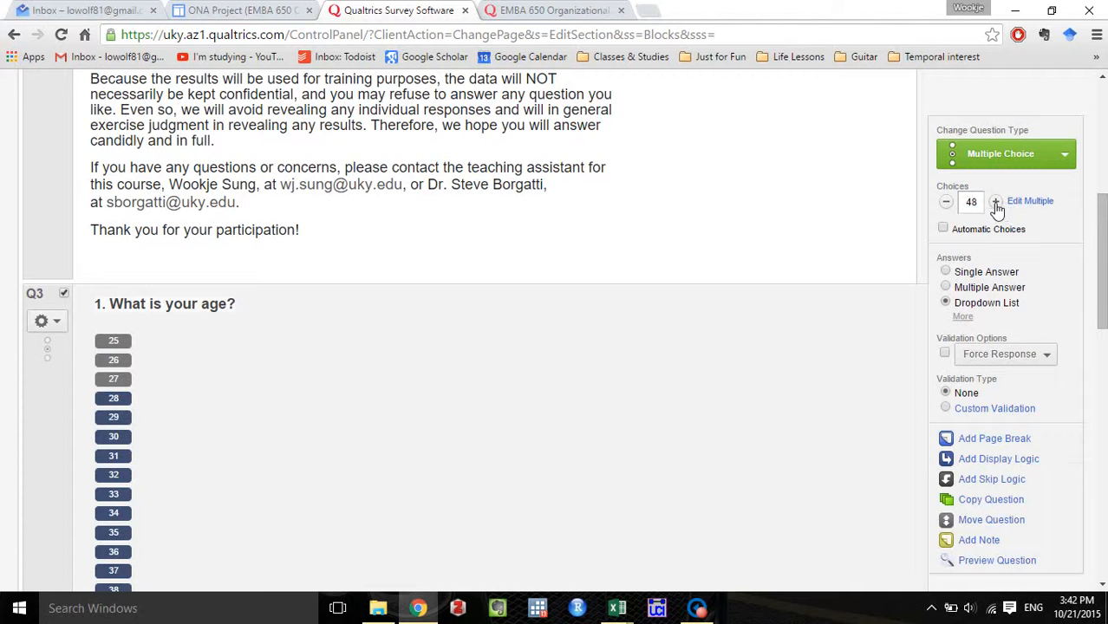
scroll(511, 317, down, 3)
scroll(511, 317, down, 8)
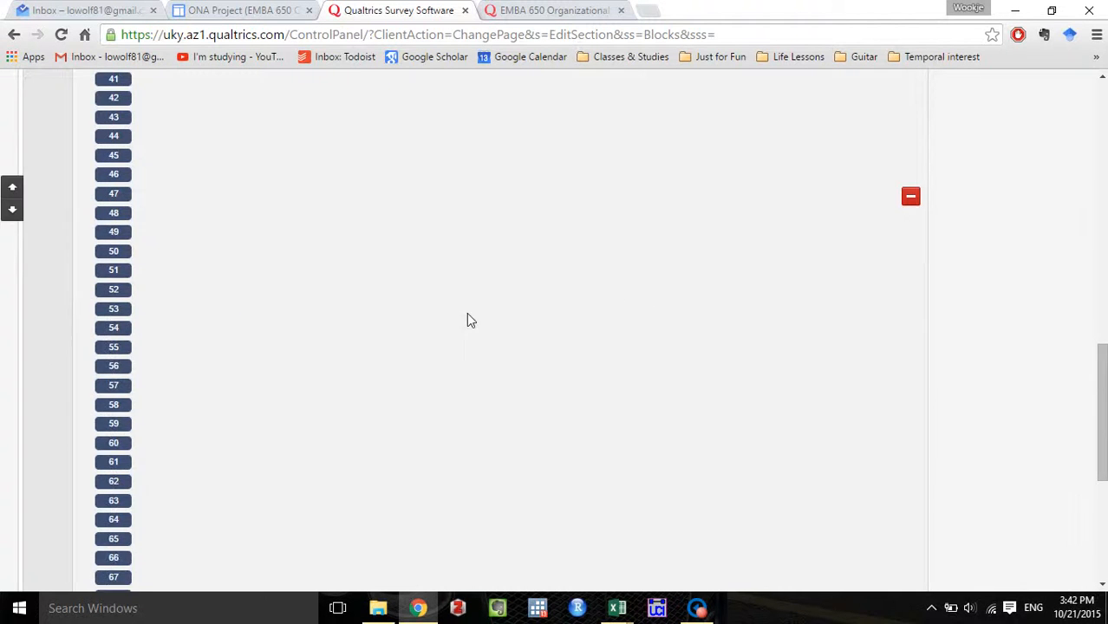
Change the age question's last choice to ">70" and finish editing the choices.
click(111, 329)
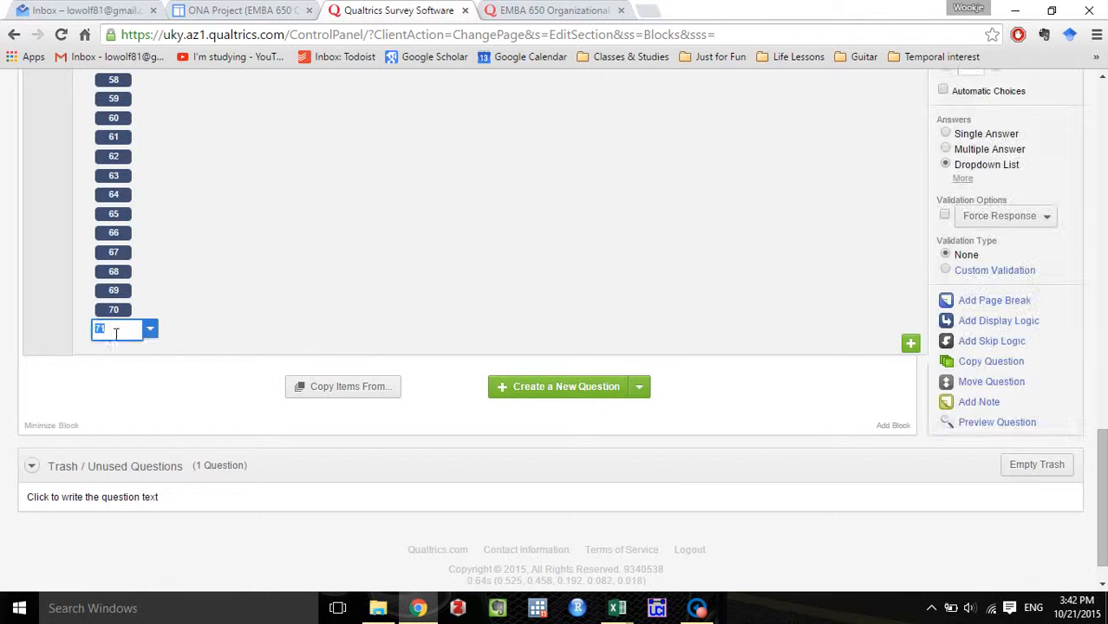
text(>770)
key(BackSpace)
key(BackSpace)
text(0)
click(418, 265)
scroll(539, 277, up, 8)
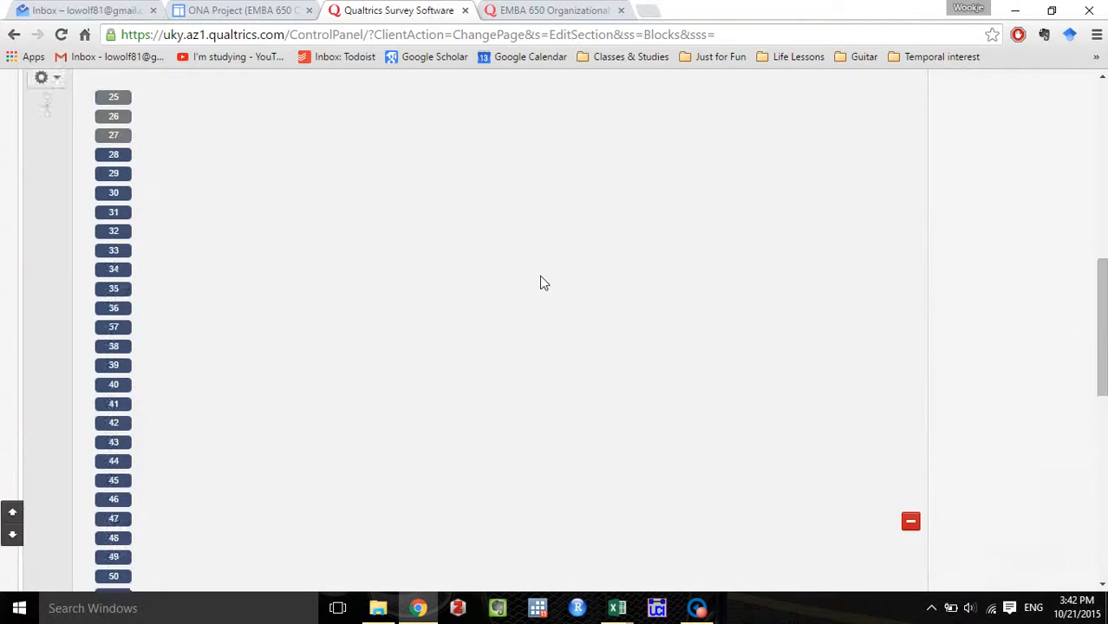
scroll(538, 290, up, 5)
click(693, 314)
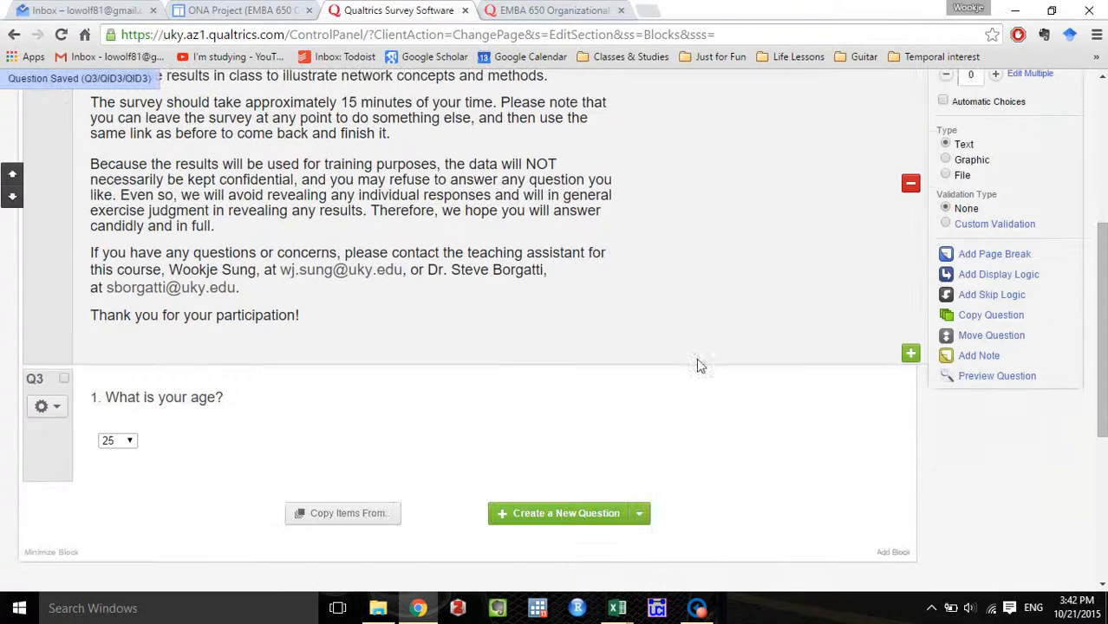
Look through the age question's dropdown choices without changing them.
click(117, 441)
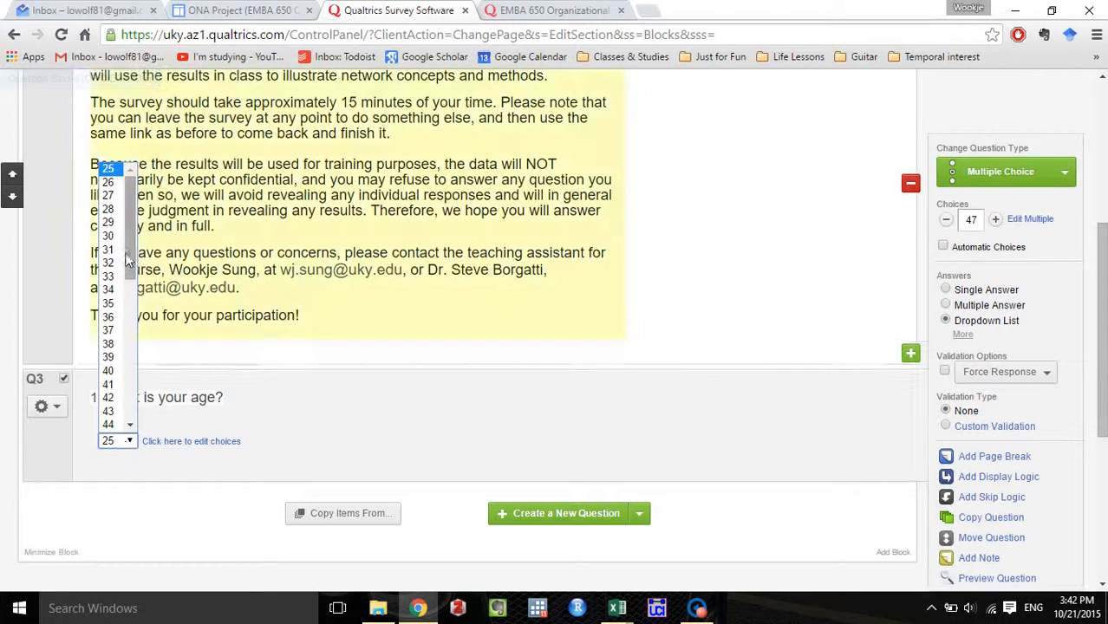
drag(128, 260, 138, 216)
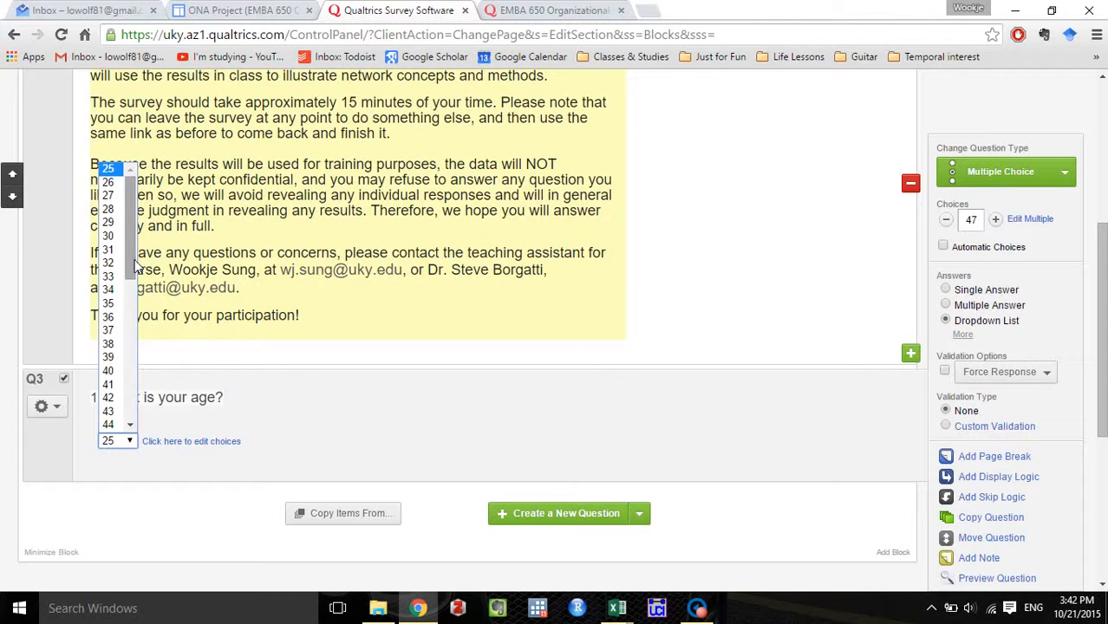
click(384, 415)
click(747, 406)
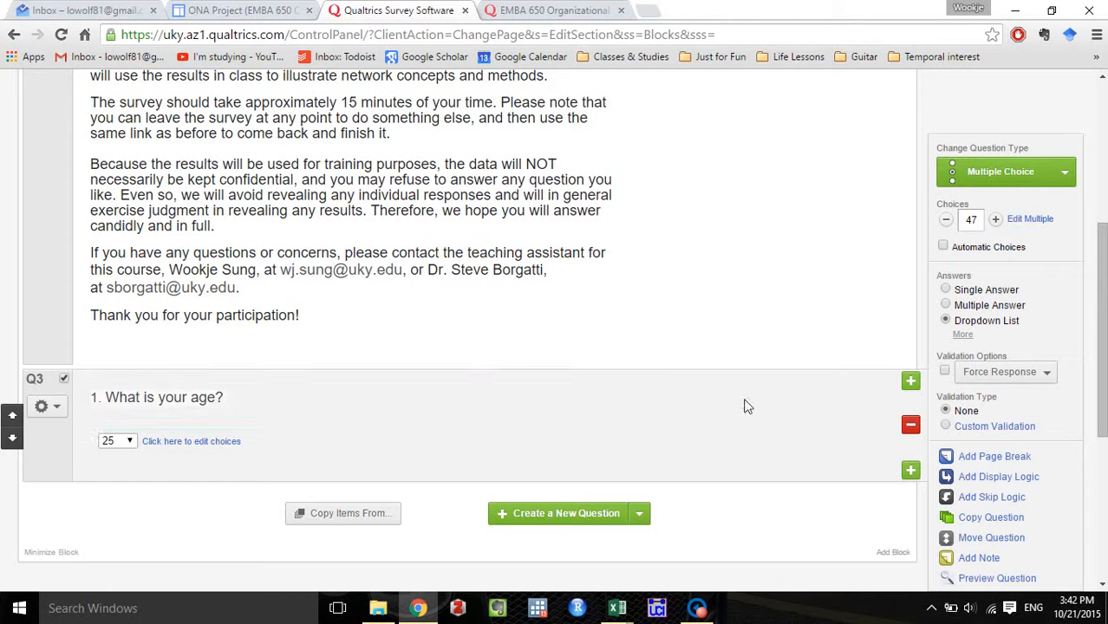
Copy the text of question 2, on years of professional work experience, from the existing survey and return to the survey editor.
click(555, 11)
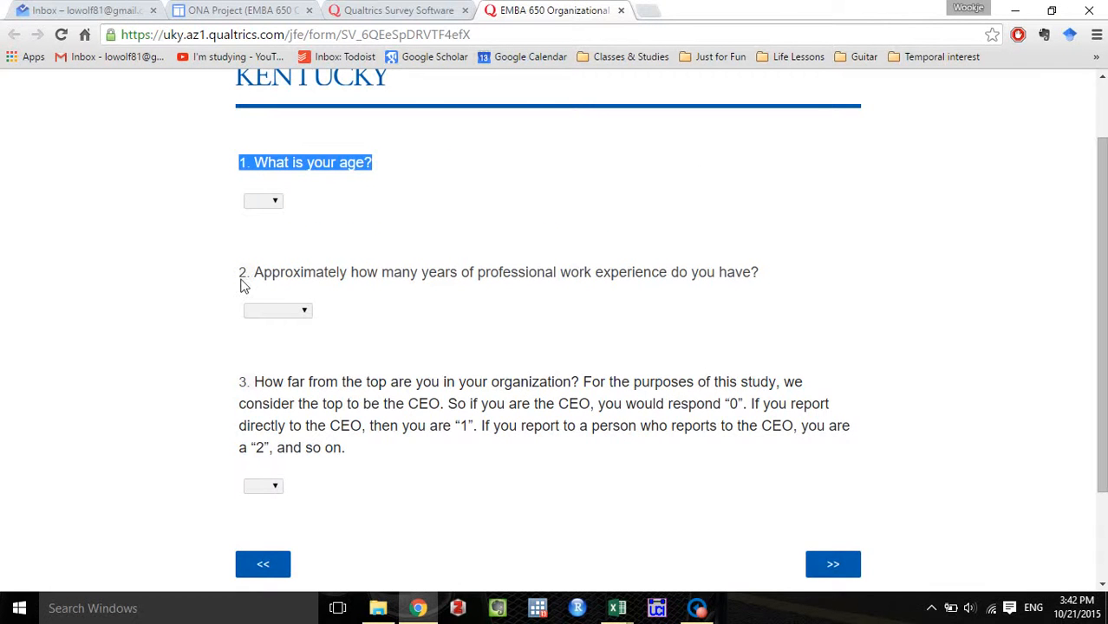
drag(242, 286, 770, 286)
key(ctrl+c)
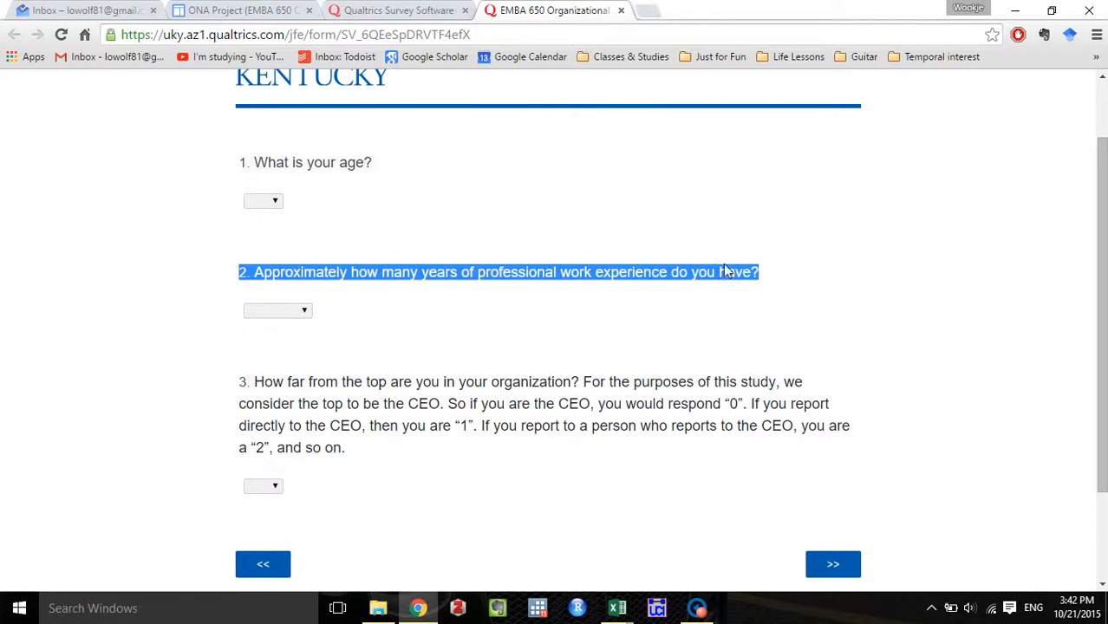
key(ctrl+shift+Tab)
Add a dropdown-list multiple choice question below the age question, using the copied text "2. Approximately how many years of professional work experience do you have?".
scroll(637, 499, down, 1)
click(641, 433)
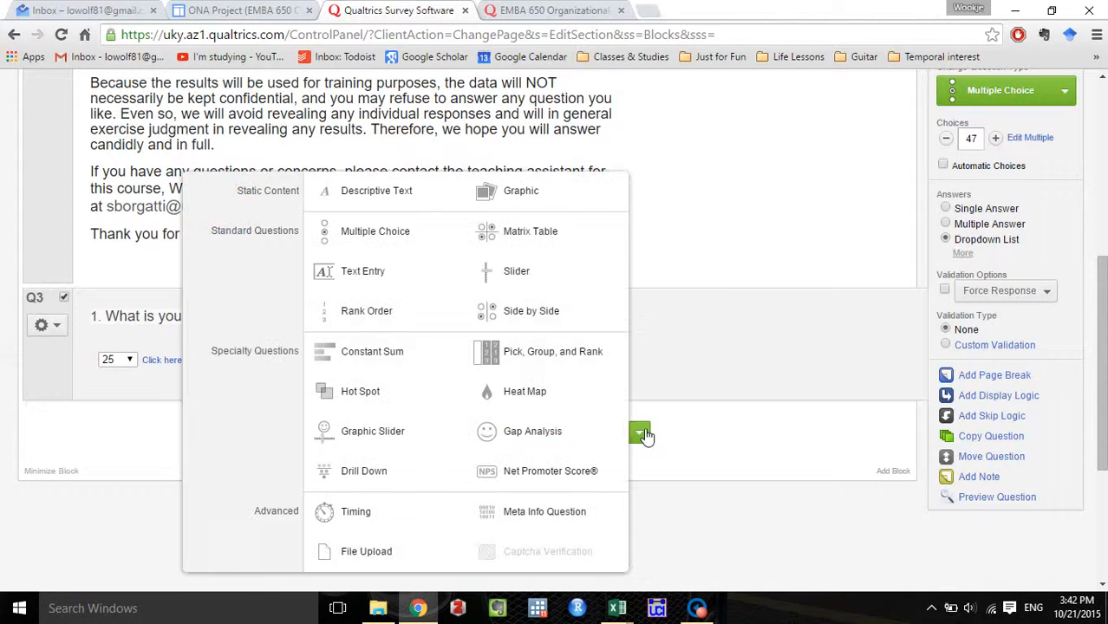
click(451, 234)
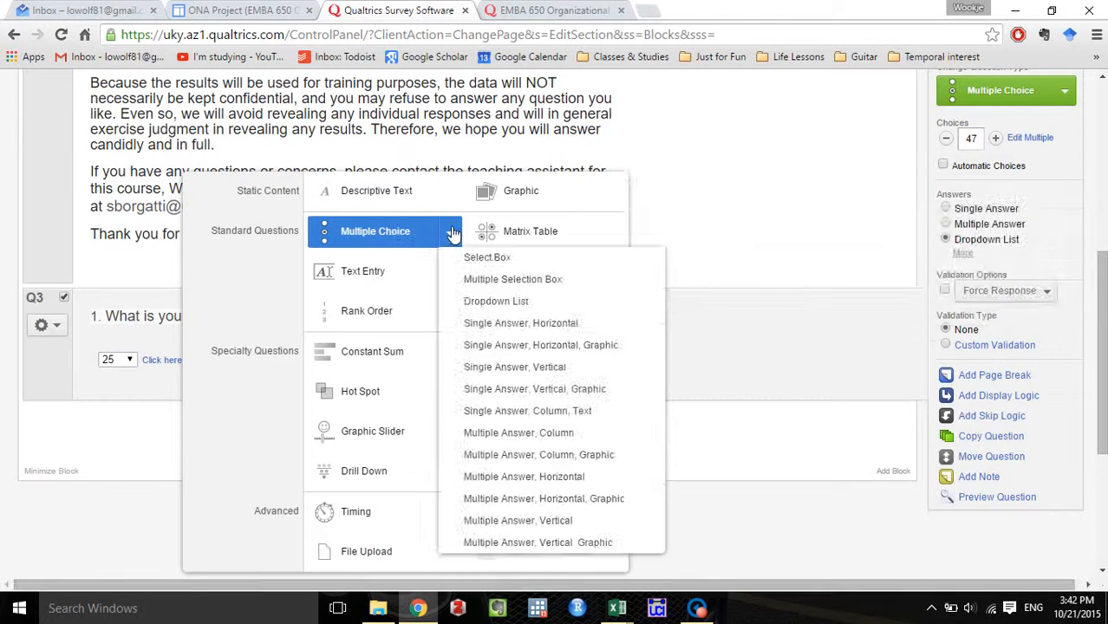
click(504, 305)
click(218, 430)
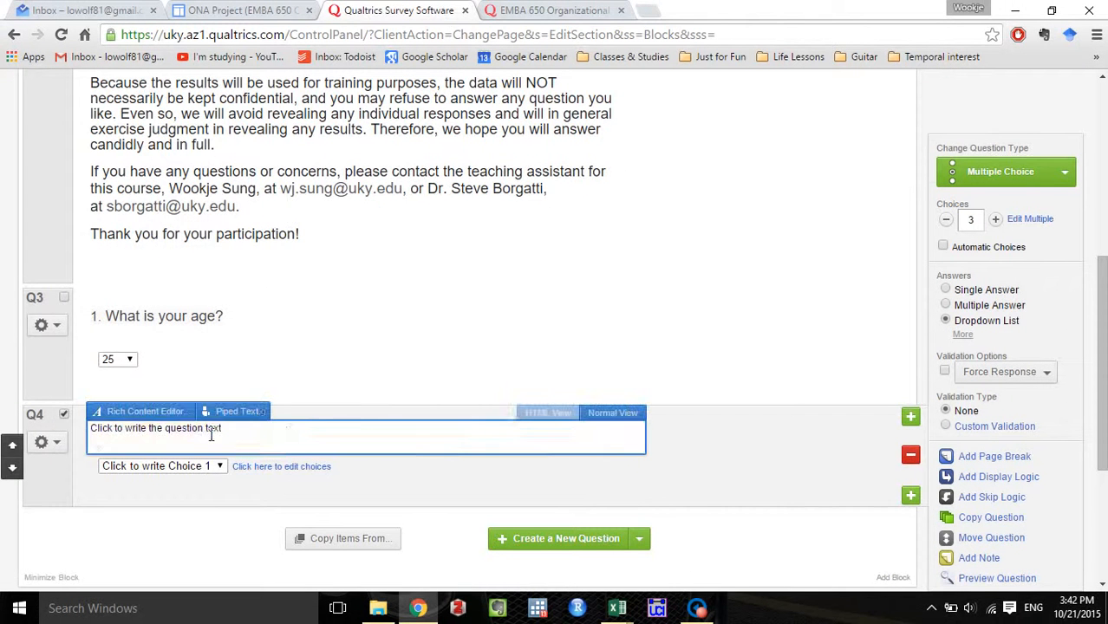
key(ctrl+v)
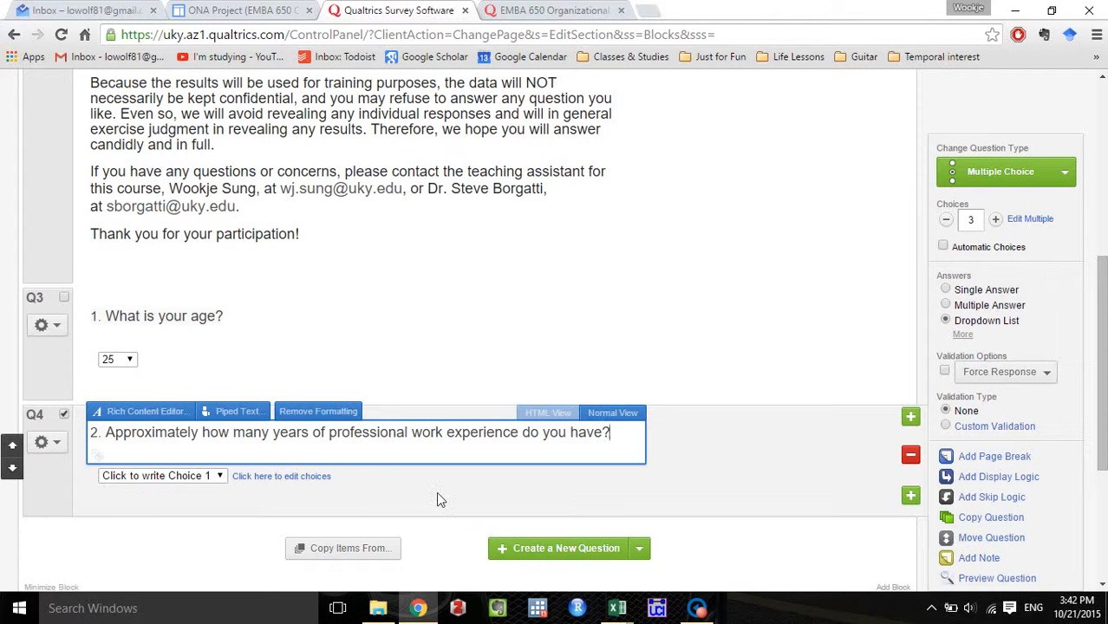
Open the experience question's choices for bulk editing and switch to the Book2 workbook in Excel.
click(1046, 227)
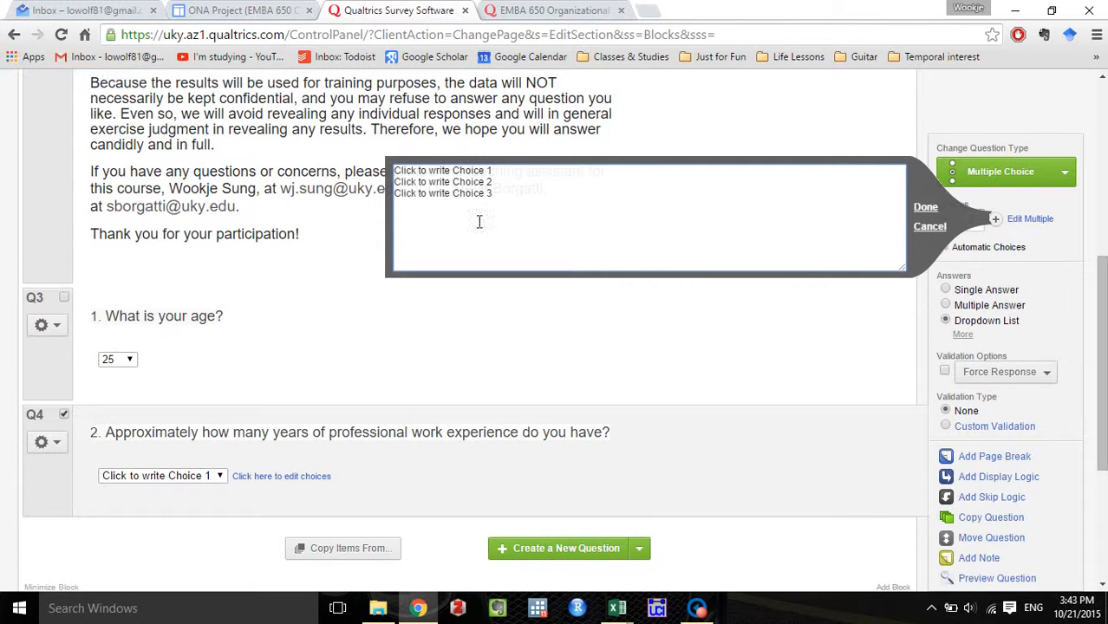
mouse_move(614, 607)
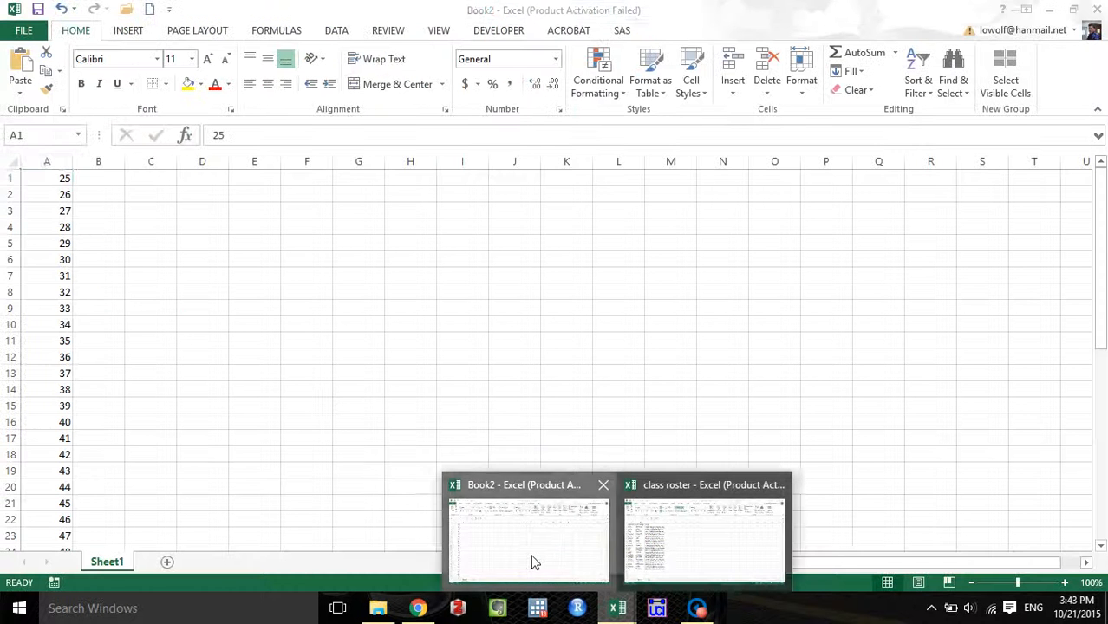
click(532, 561)
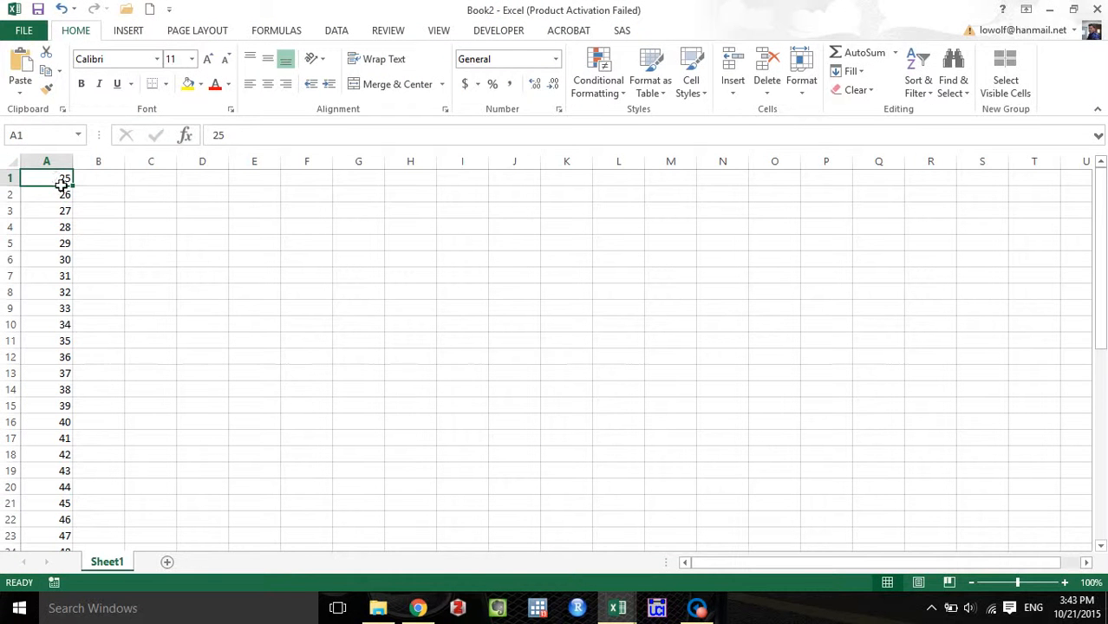
Clear the old age values from cells A1 to A41.
drag(62, 180, 78, 531)
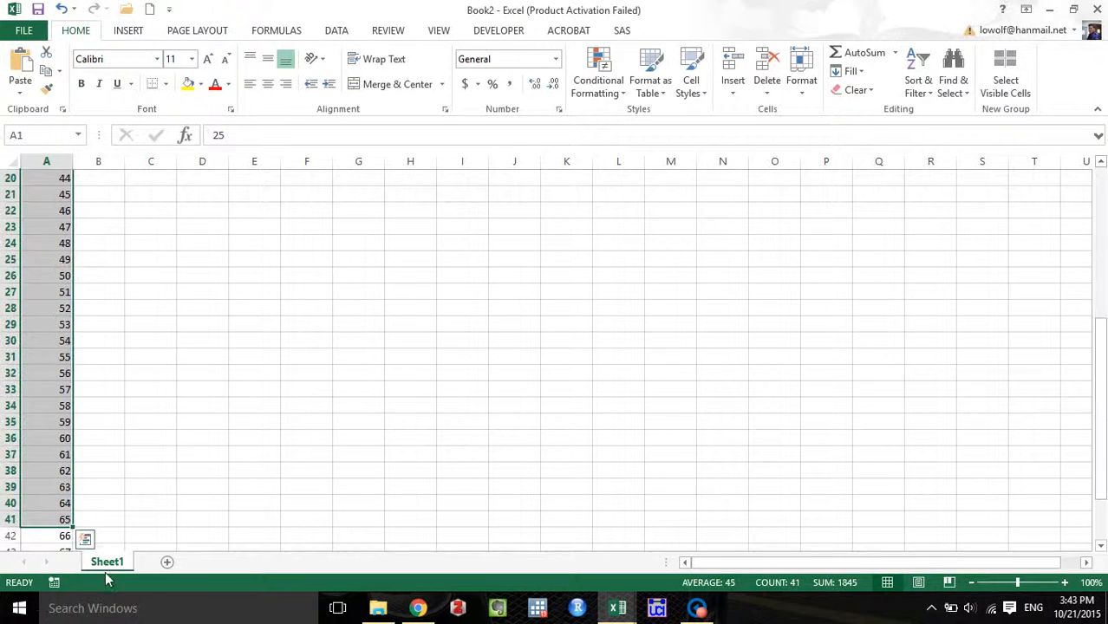
key(Delete)
scroll(118, 350, down, 5)
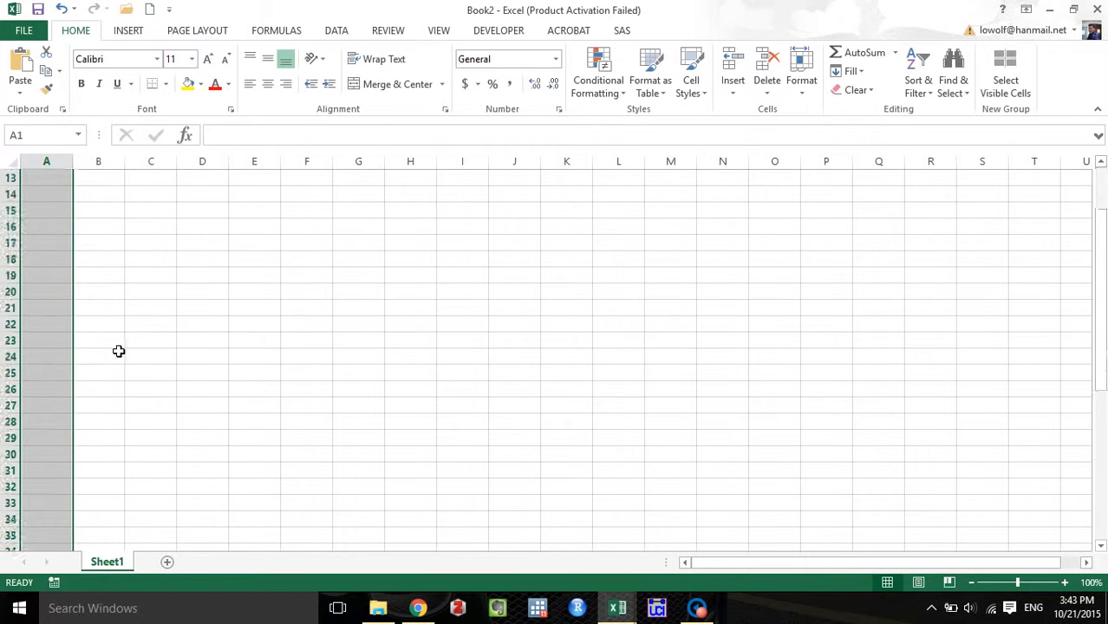
scroll(119, 350, up, 5)
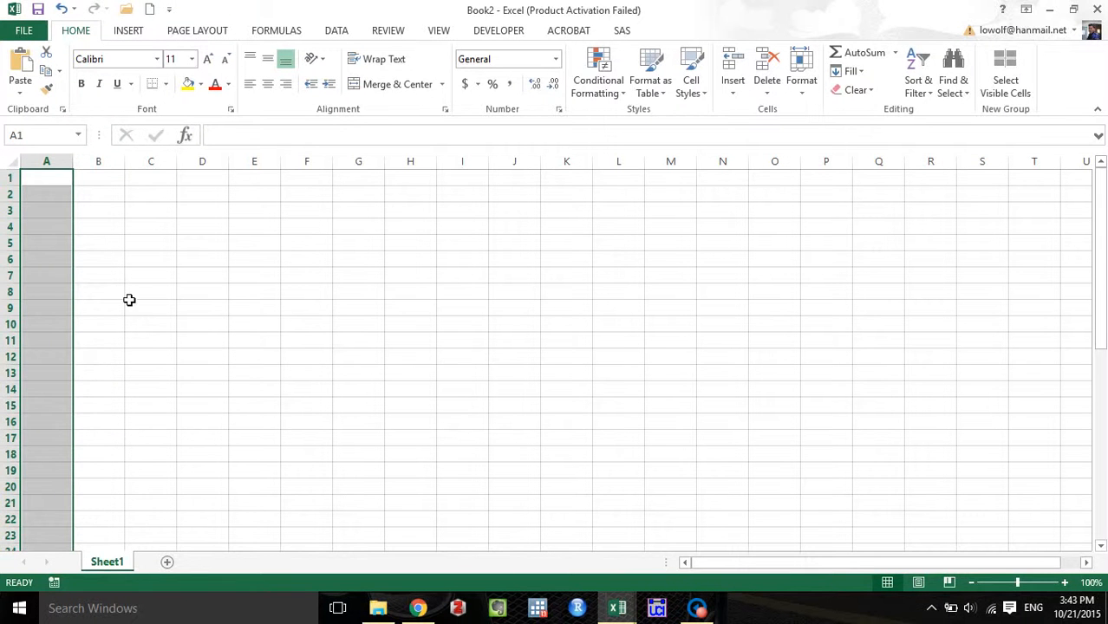
Enter "1 year", "2 years" and "3 years" in cells A1 to A3.
click(42, 180)
text(1)
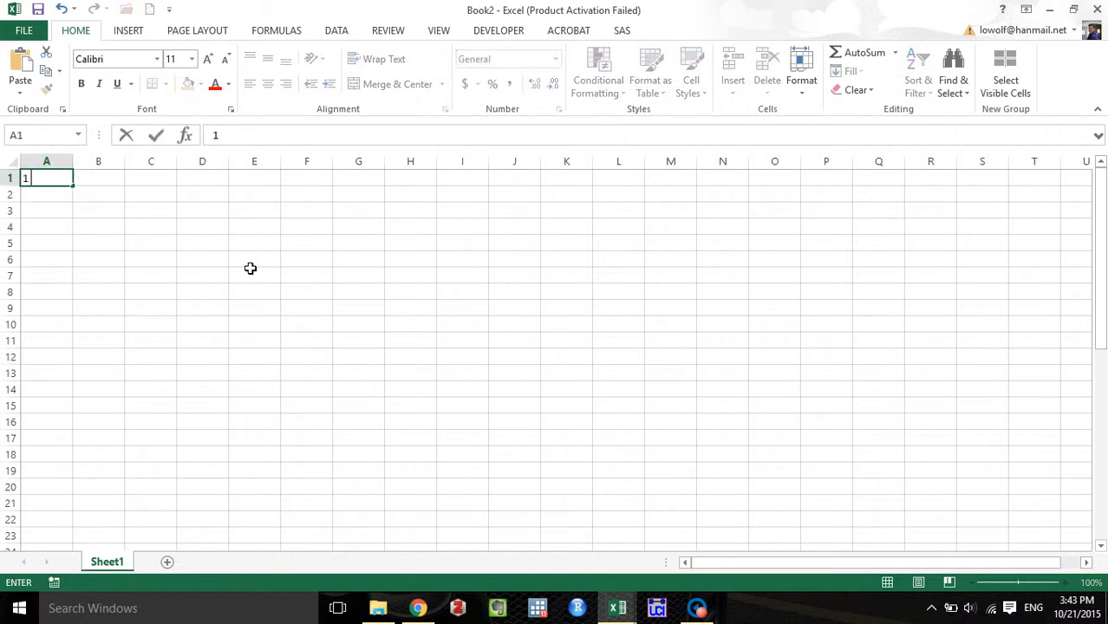
text( year)
key(Return)
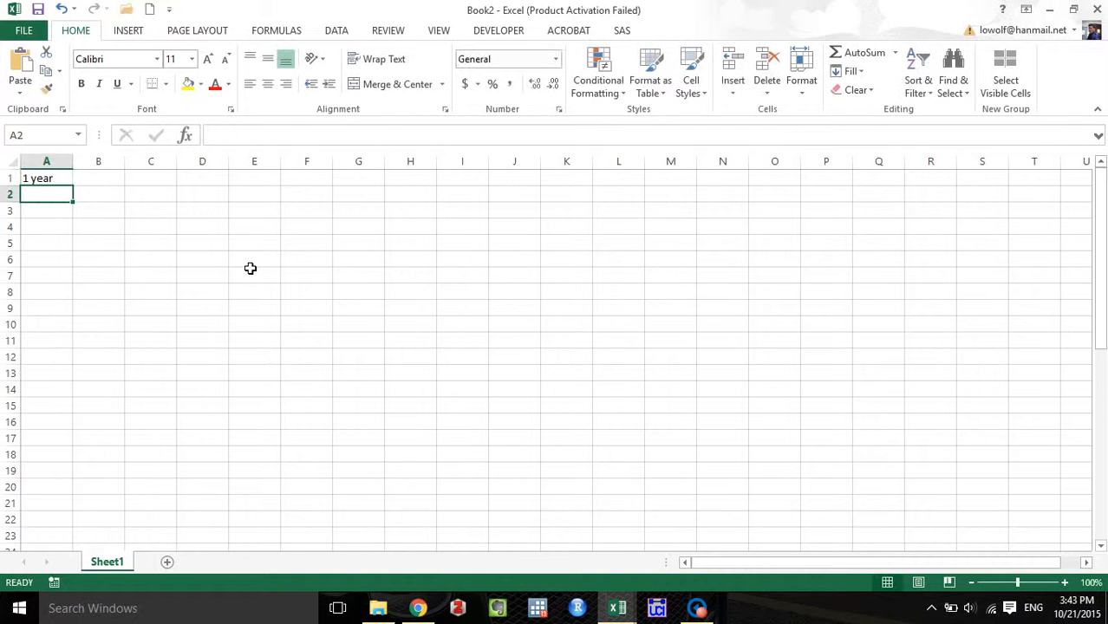
text(2 years)
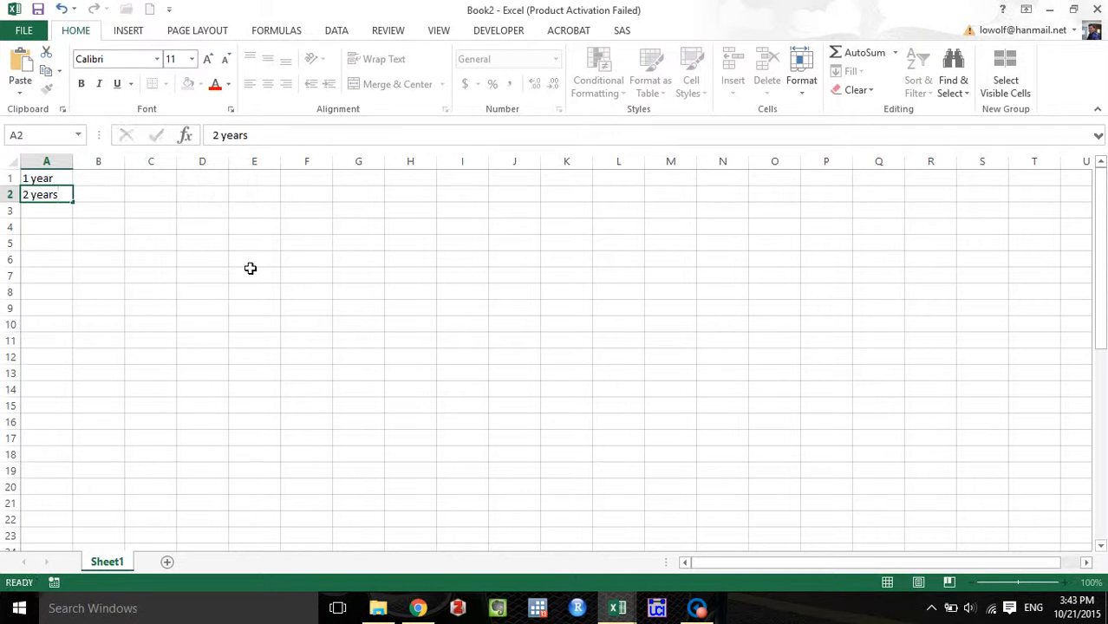
key(Return)
text(3 years)
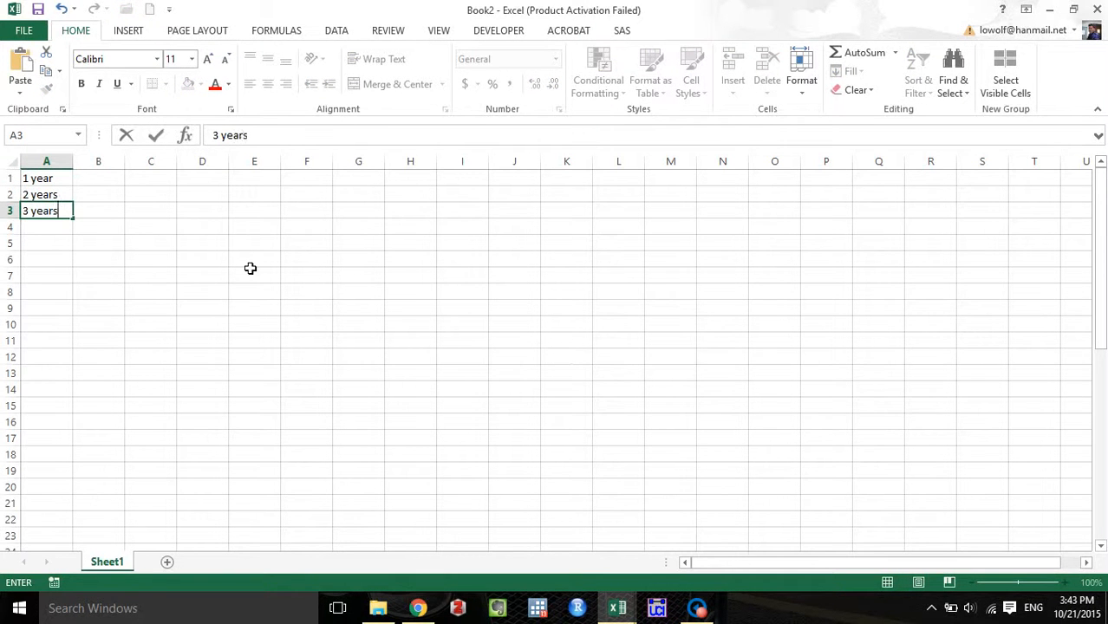
Fill the series of years down column A to "41 years" and clear the leftover ages in A42 to A47.
click(67, 198)
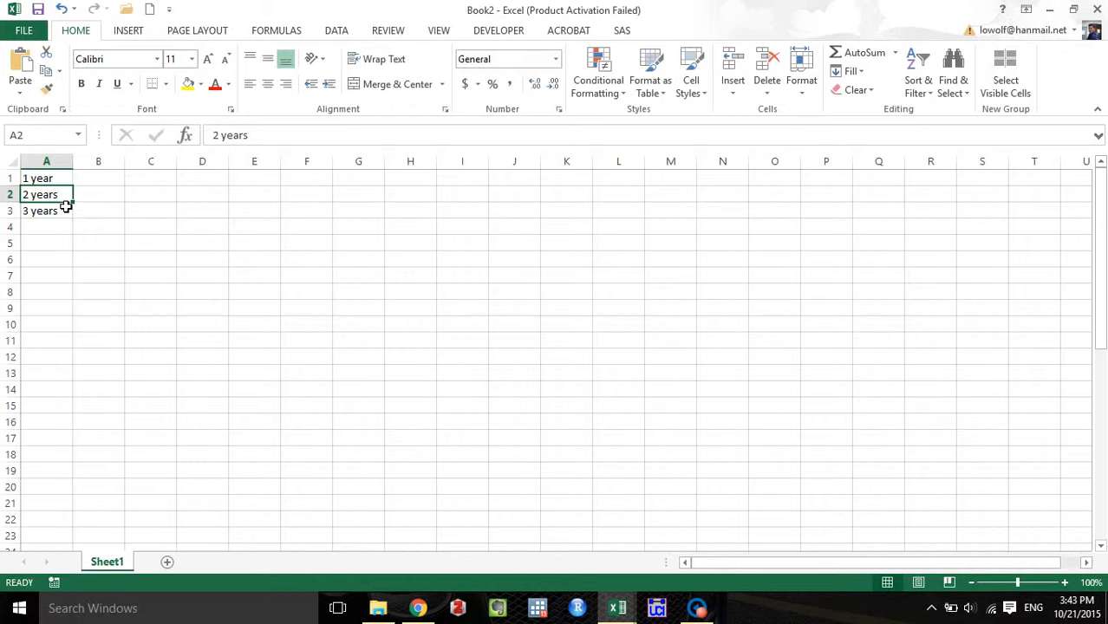
click(70, 212)
drag(66, 206, 59, 548)
key(Delete)
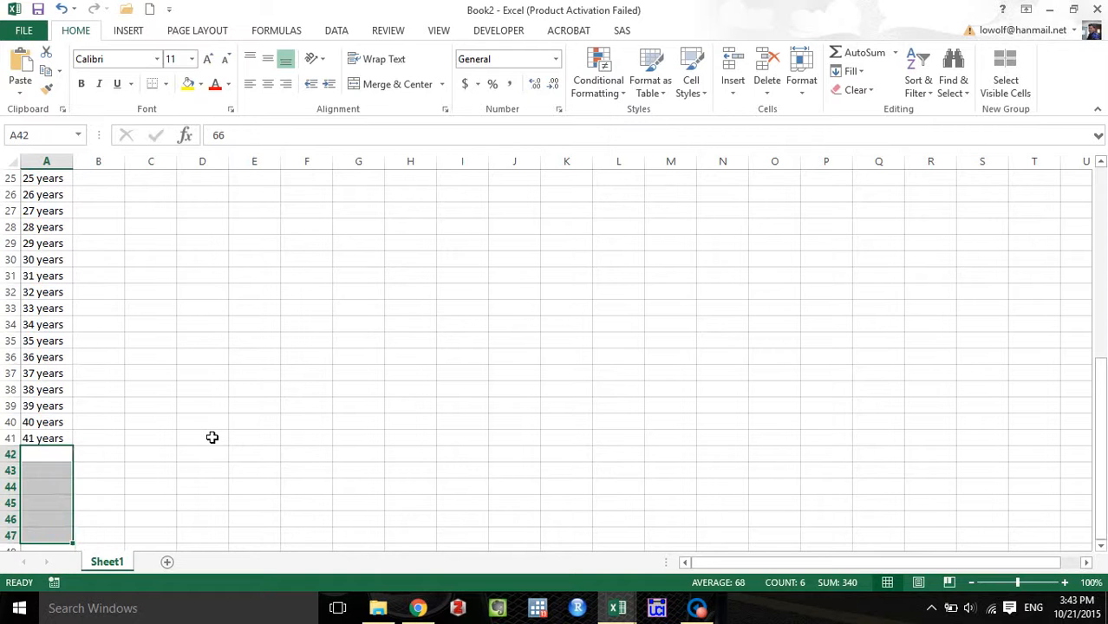
Replace the last entry in cell A41 with ">40 years".
click(70, 441)
key(Delete)
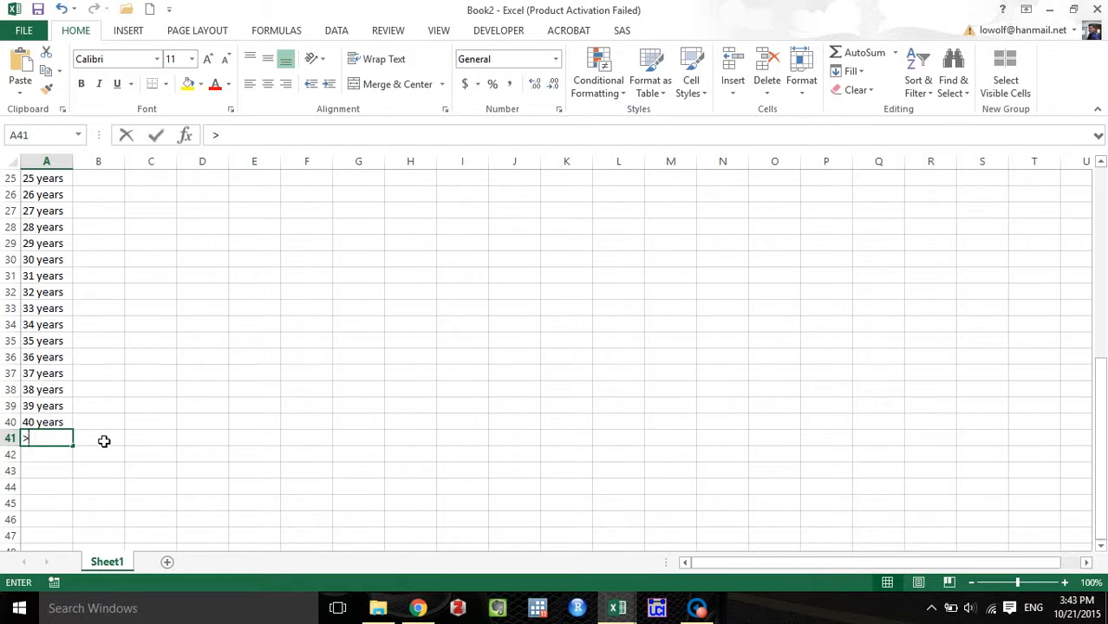
text(>40 years)
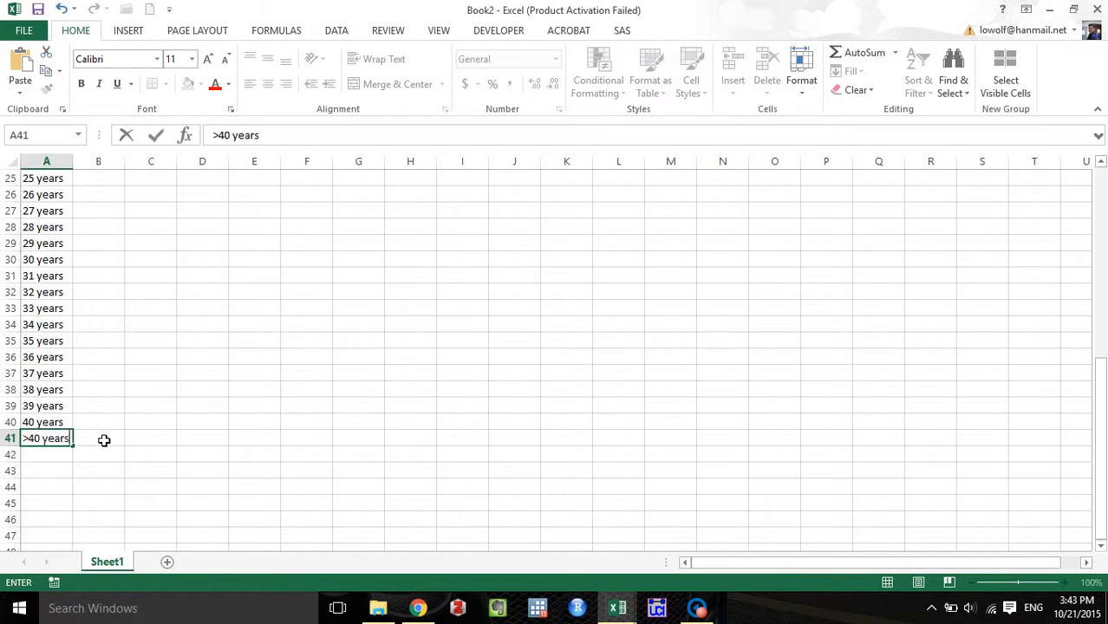
key(Return)
Copy A1 to A41 and paste the list over the experience question's placeholder choices in Qualtrics, removing the trailing blank line.
drag(50, 441, 37, 8)
key(ctrl+c)
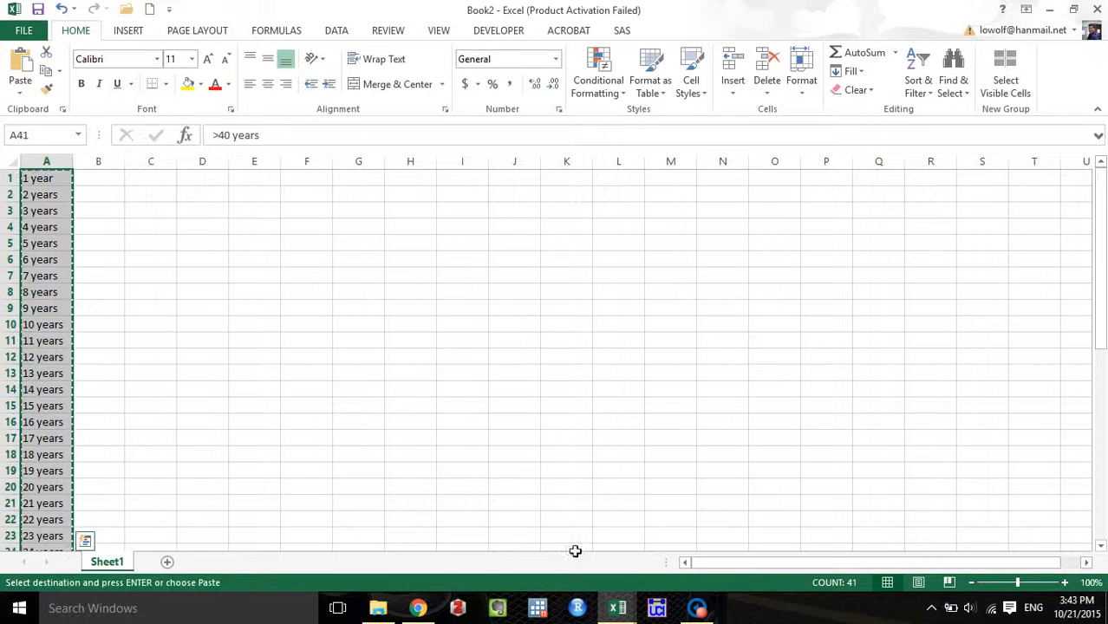
click(419, 610)
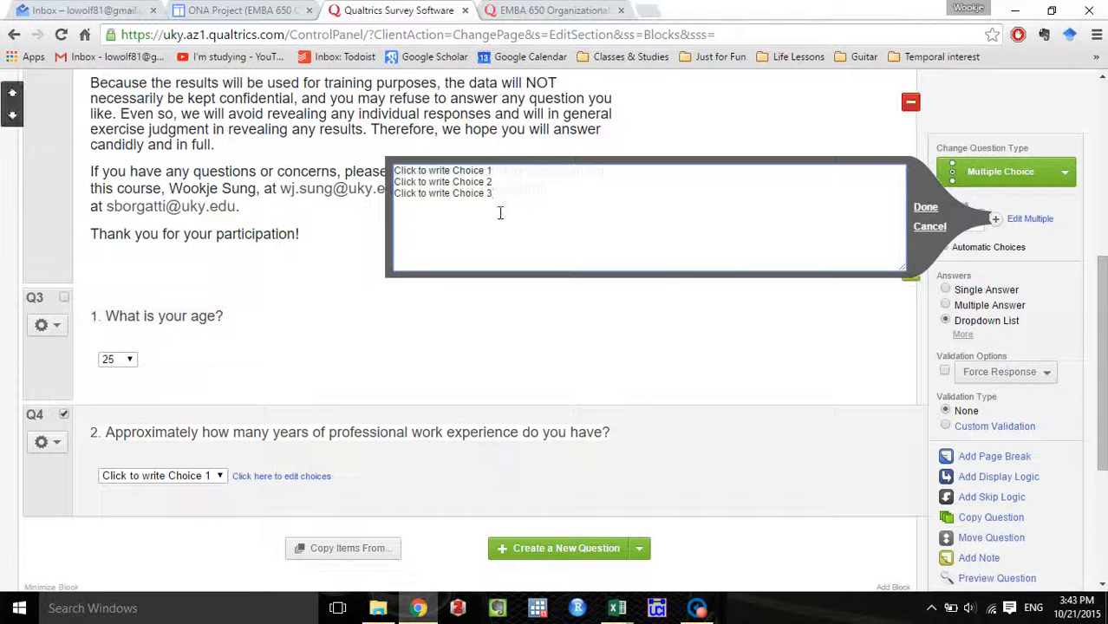
drag(500, 213, 370, 142)
key(ctrl+v)
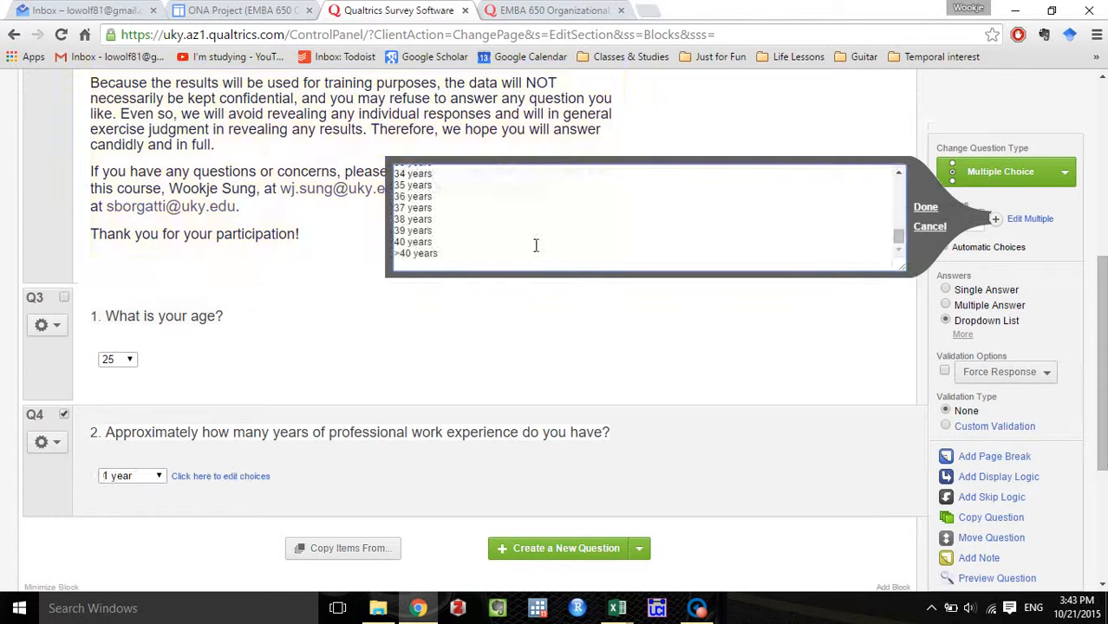
key(BackSpace)
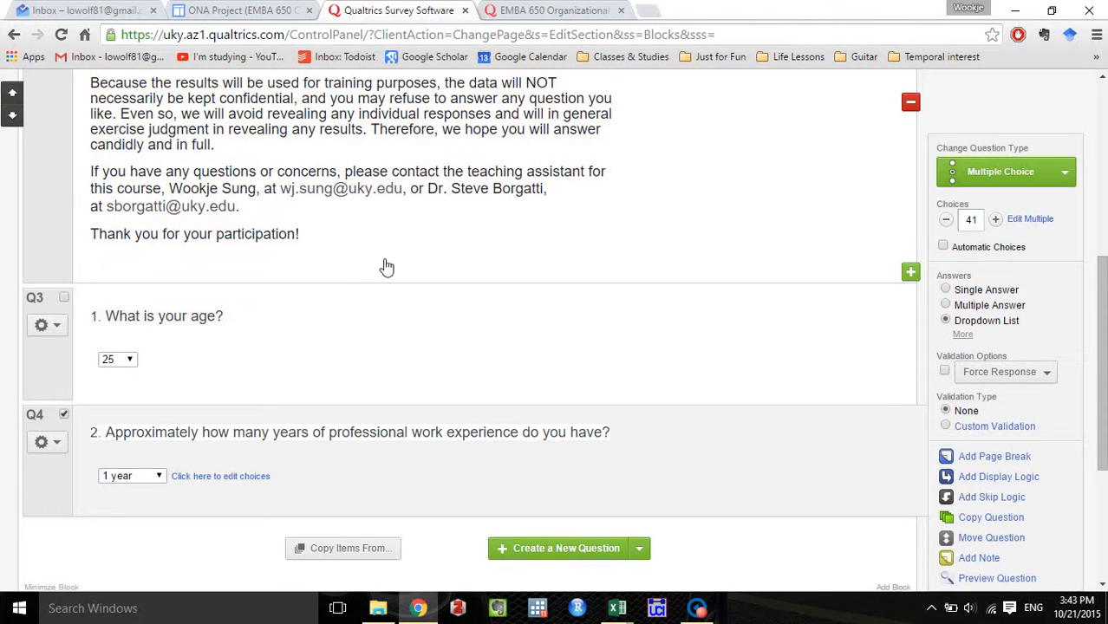
Look through the dropdown choices of the experience question and the age question without changing the selections.
click(160, 477)
drag(158, 304, 152, 275)
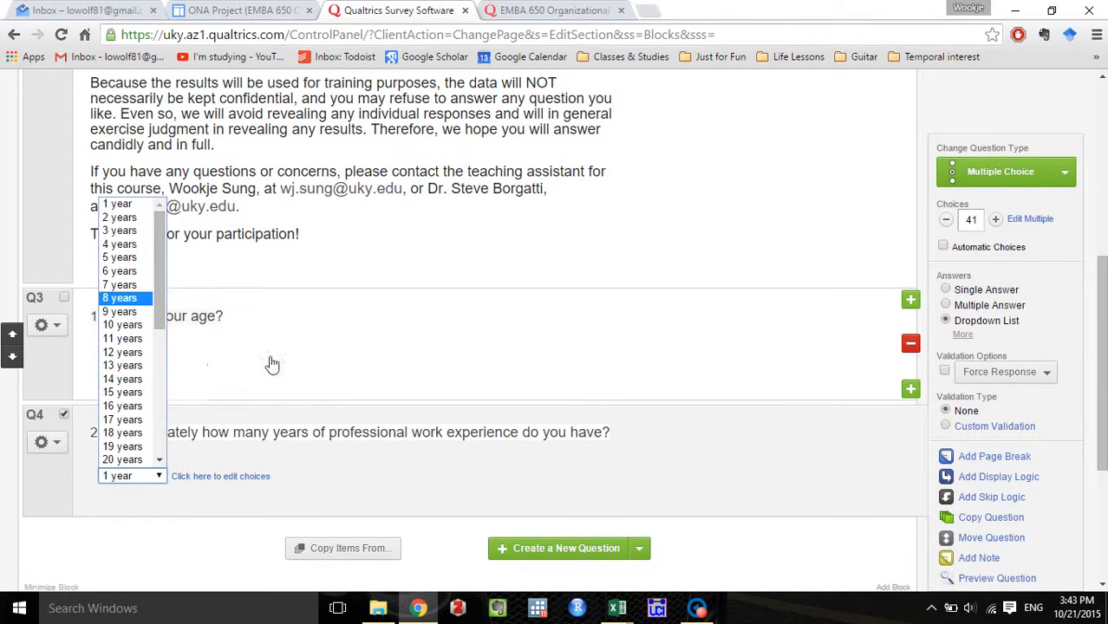
click(796, 361)
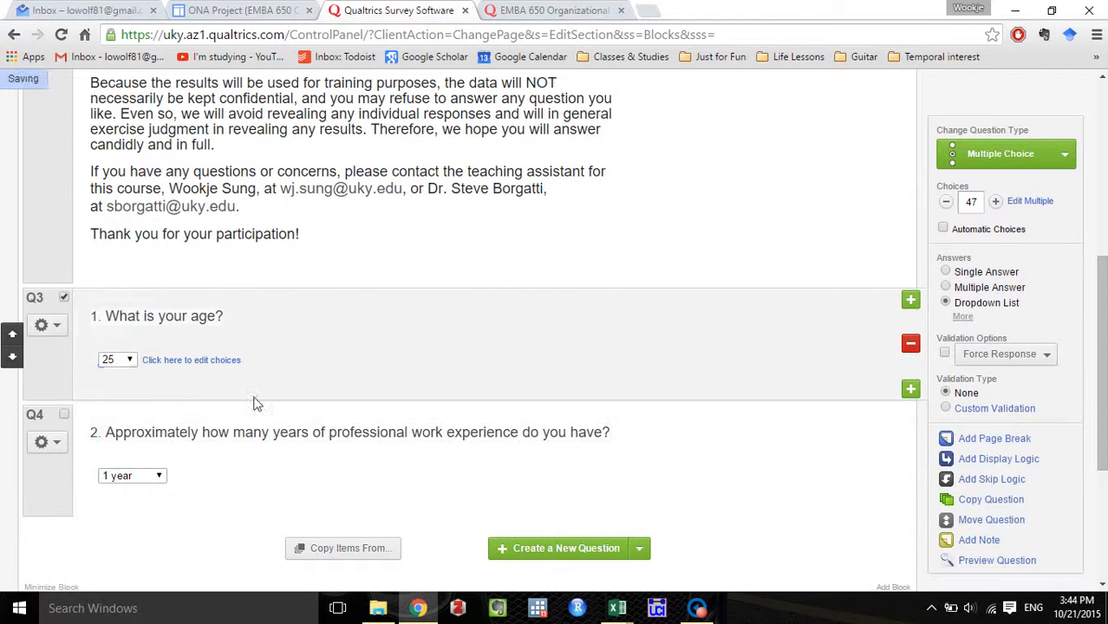
click(128, 361)
mouse_move(129, 147)
mouse_down()
mouse_move(130, 290)
mouse_move(128, 156)
mouse_up()
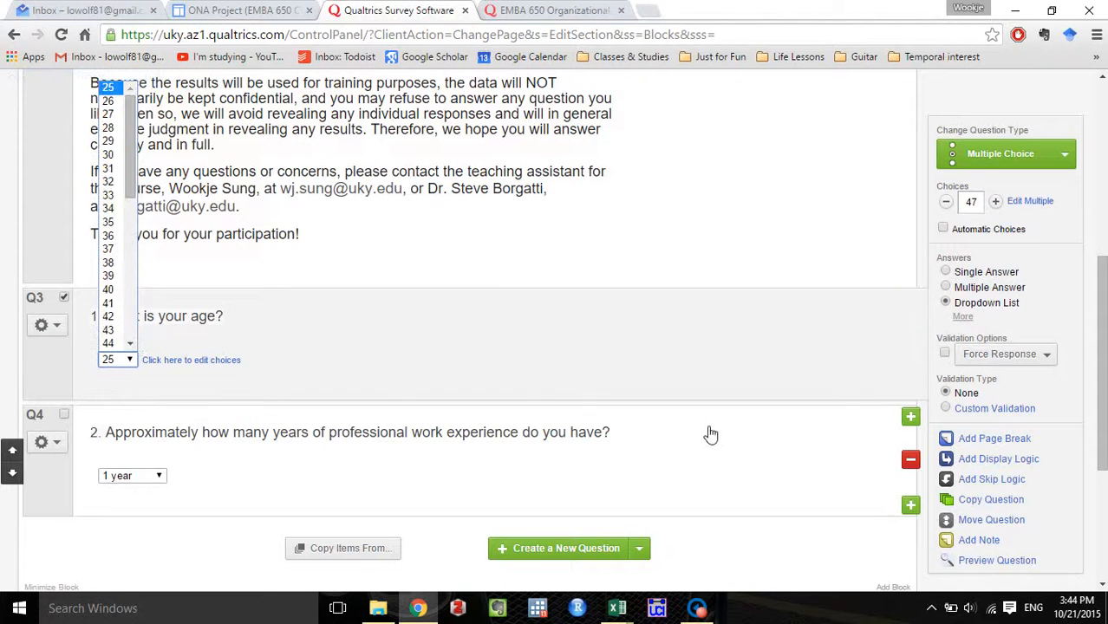
scroll(751, 460, down, 2)
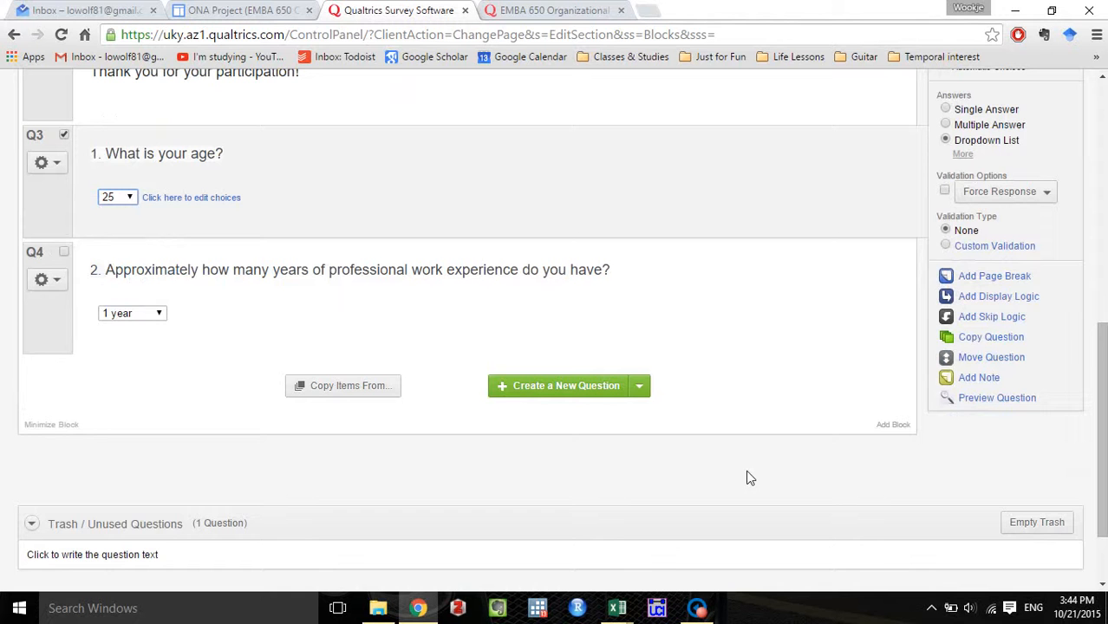
scroll(730, 376, up, 1)
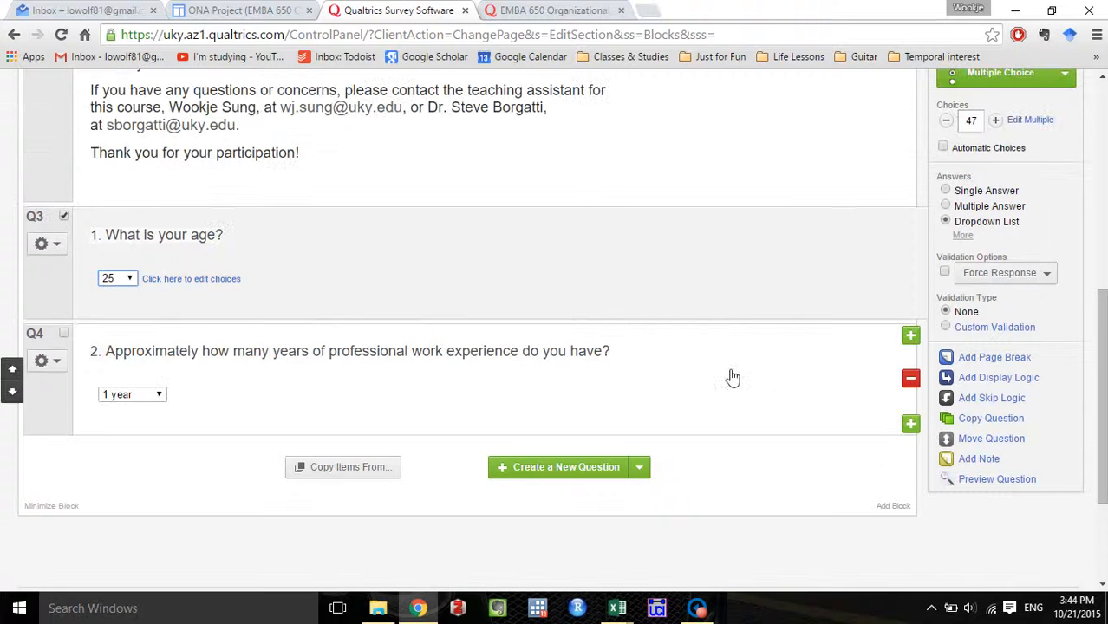
Copy the full text of question 3, on distance from the top of the organization, from the existing survey and return to the editor.
click(555, 10)
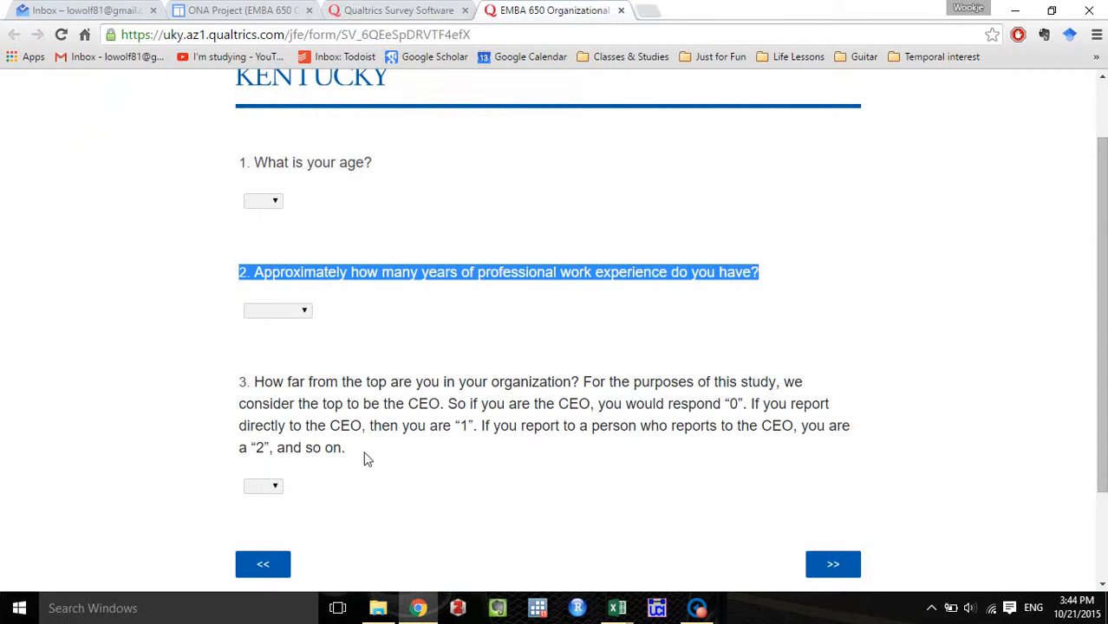
drag(365, 457, 241, 384)
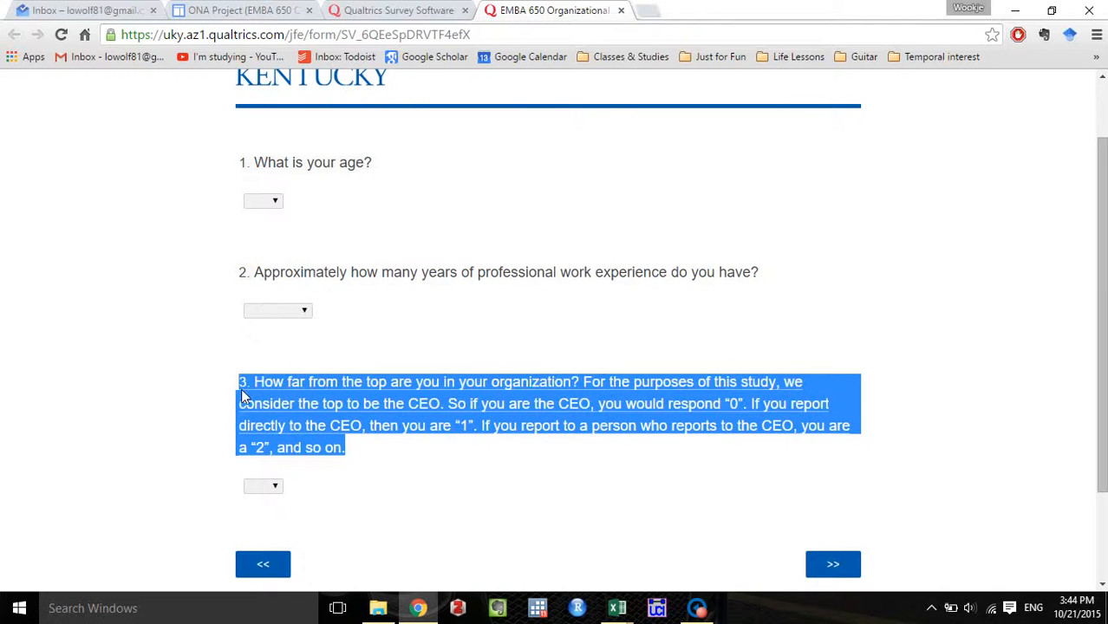
click(395, 13)
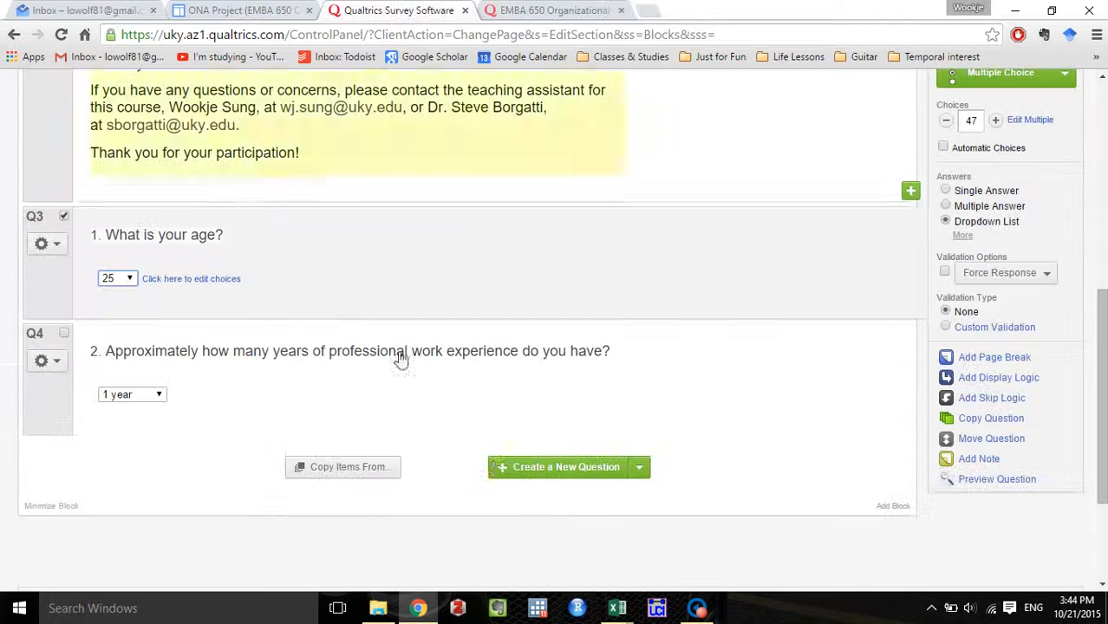
Add a dropdown-list multiple choice question after the experience question and paste in the copied question 3 text on distance from the top.
click(641, 469)
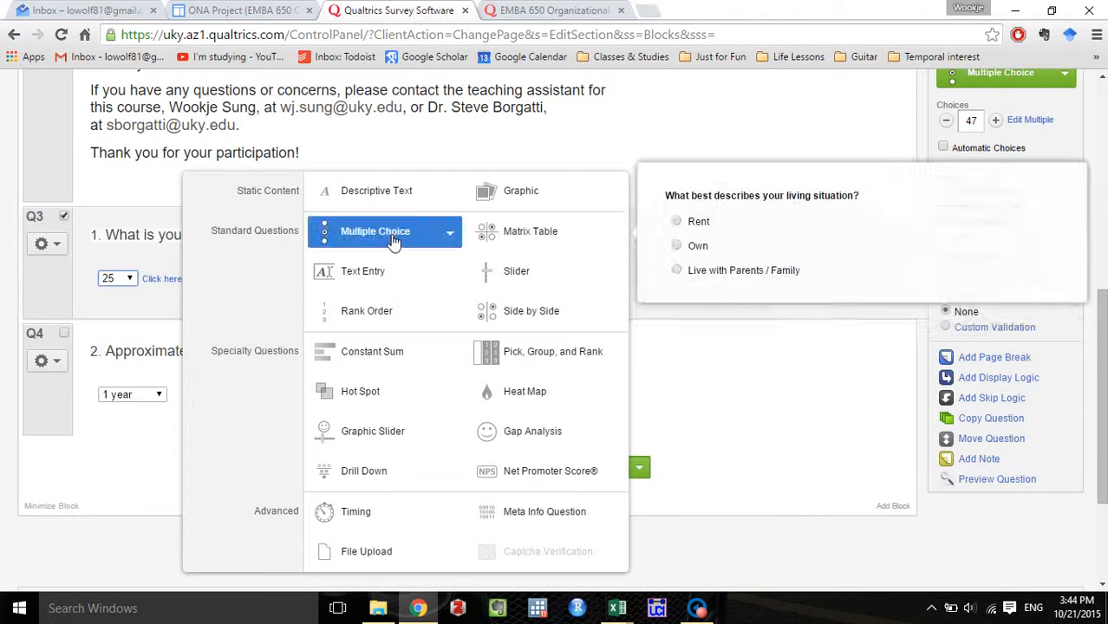
click(450, 236)
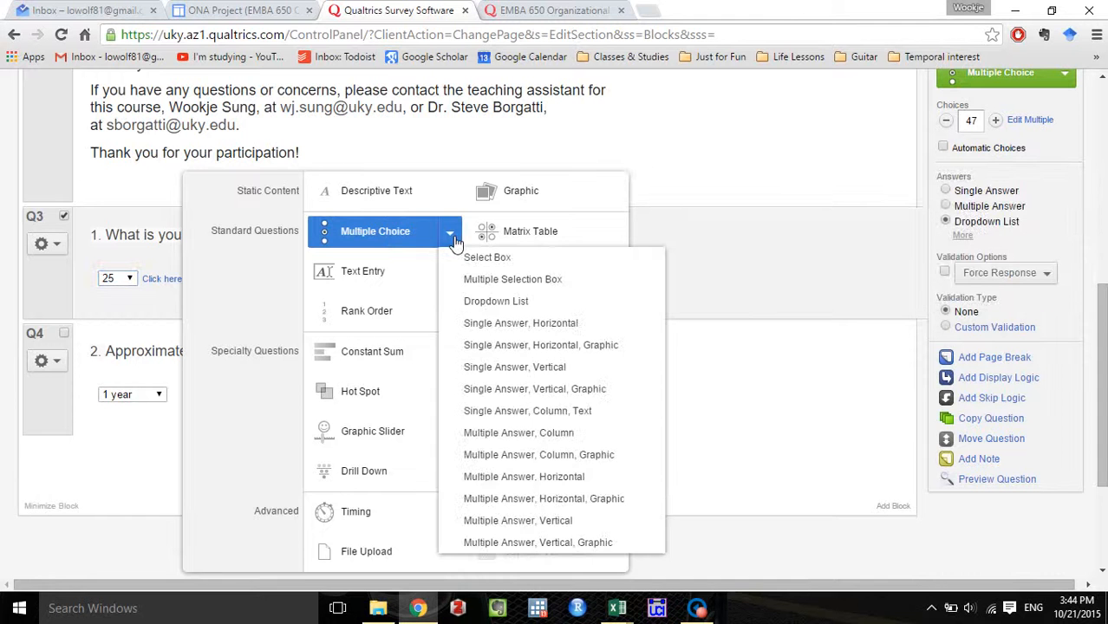
click(459, 301)
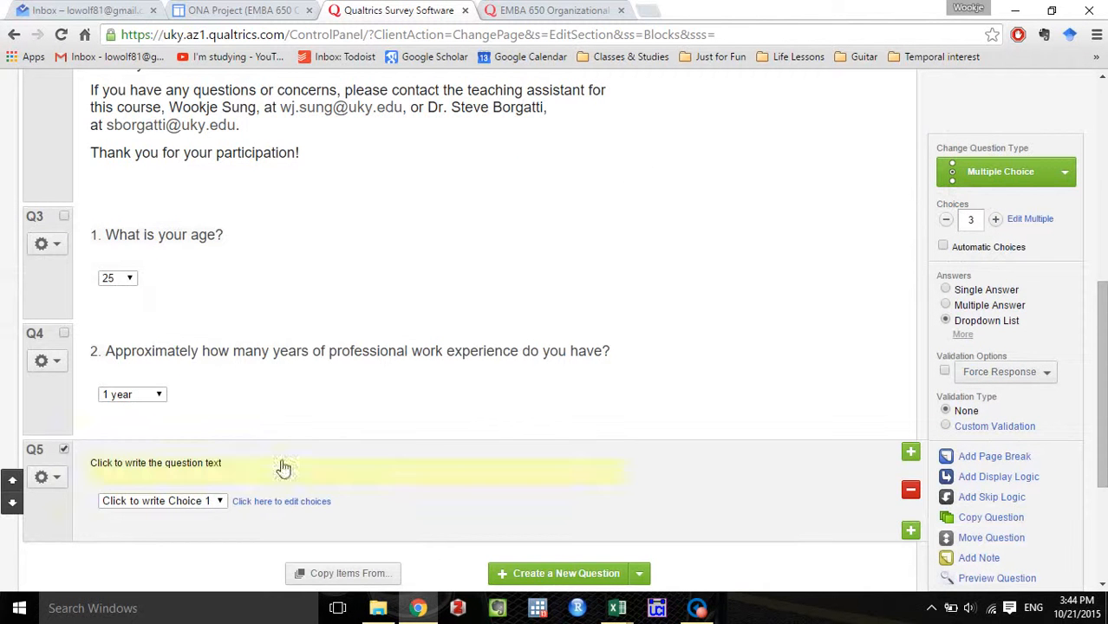
click(205, 465)
key(ctrl+v)
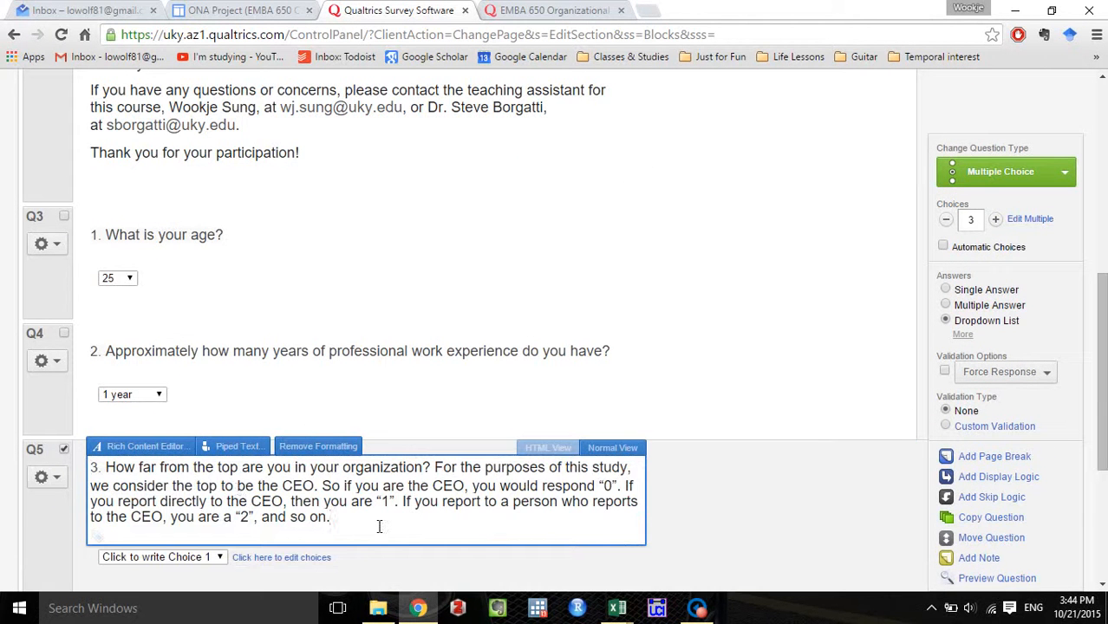
Open the bulk choice editor of the distance-from-the-top question and clear all its placeholder choices.
click(1032, 220)
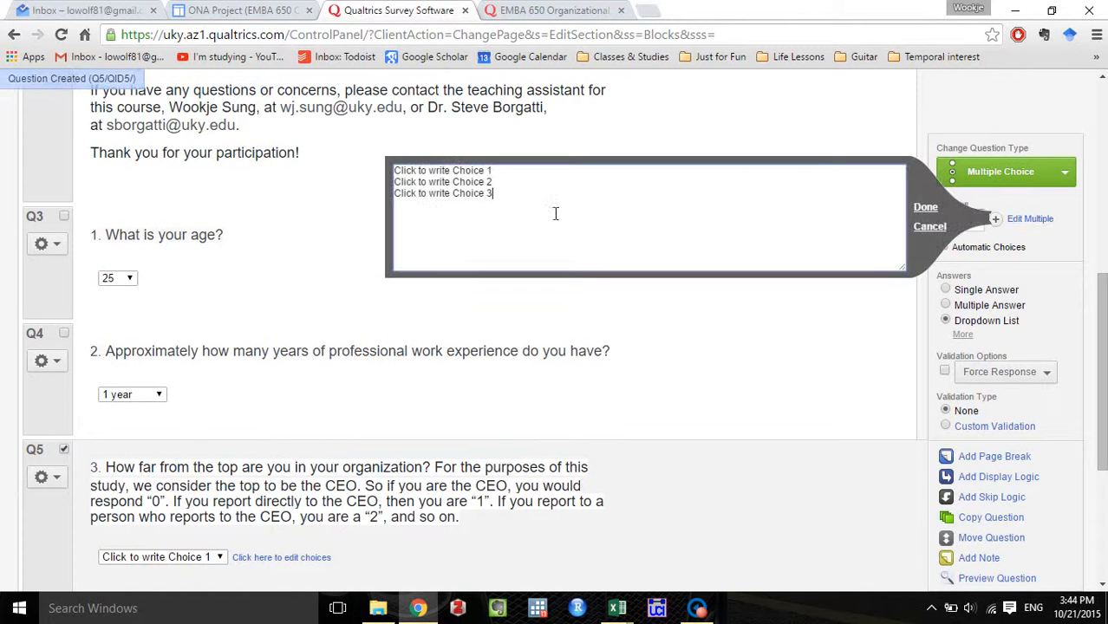
drag(555, 213, 303, 128)
key(BackSpace)
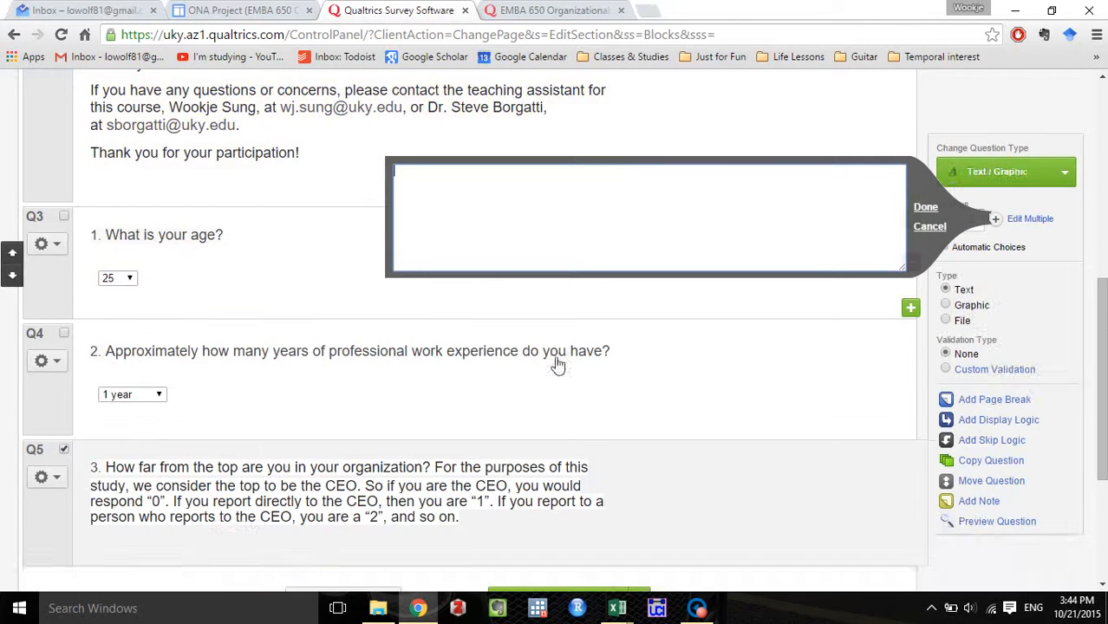
Switch to the Excel workbook and clear the list of years from A1 to A41.
mouse_move(618, 608)
click(554, 571)
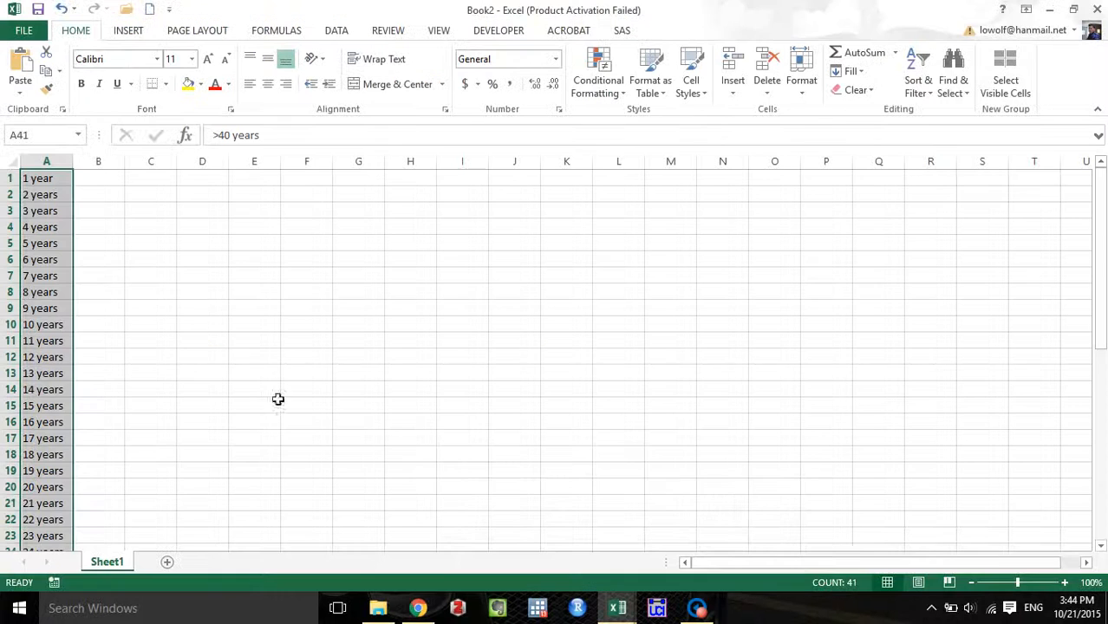
key(Delete)
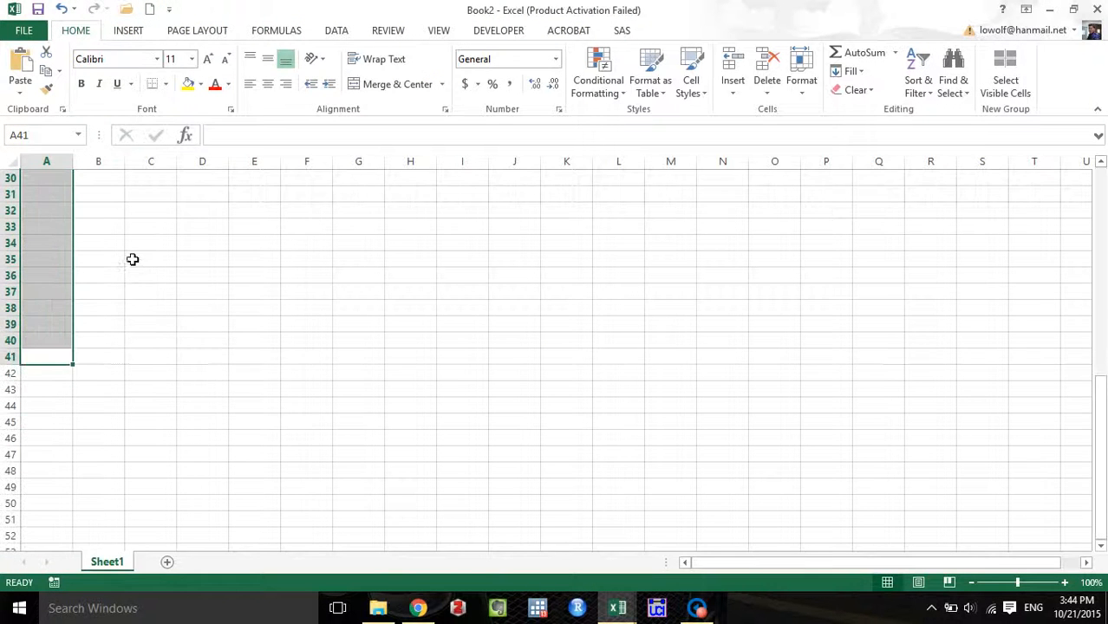
scroll(143, 256, up, 10)
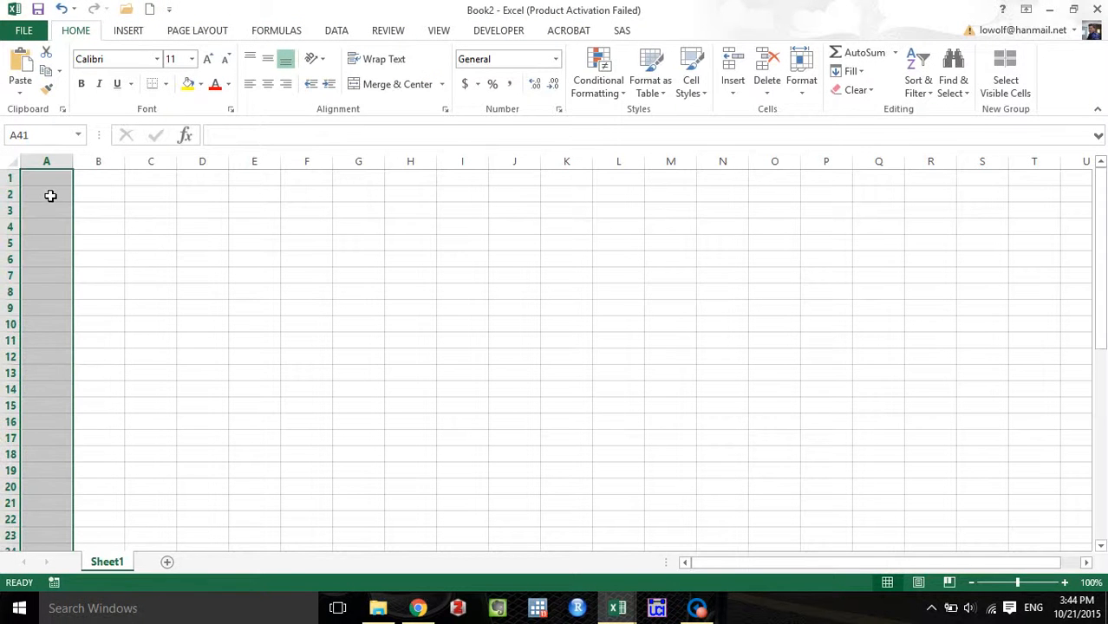
Fill A1 to A12 with a number series starting 0, 1 and replace the last entry with ">10".
click(54, 182)
text(0)
key(Return)
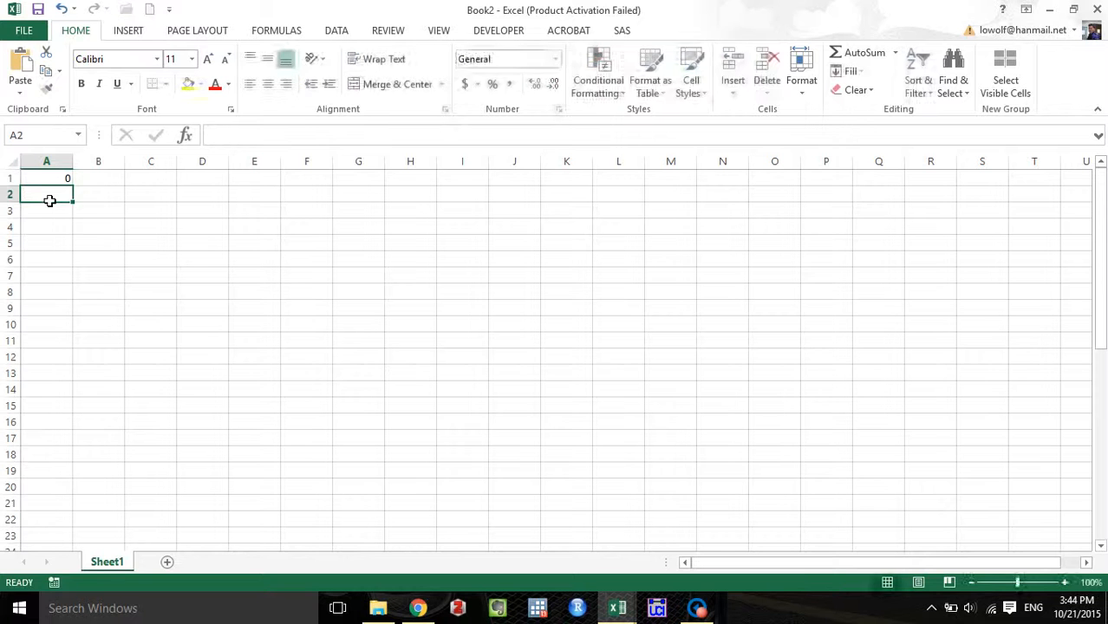
text(1)
click(63, 186)
drag(62, 186, 72, 366)
click(63, 358)
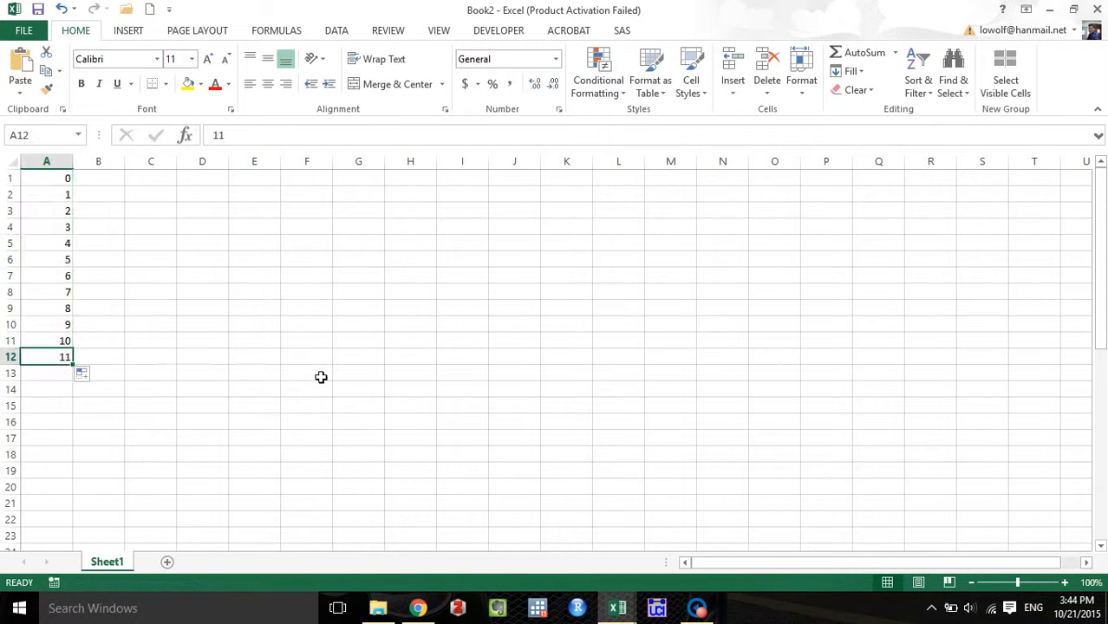
text(>10)
Copy A1 to A12 and paste the list as the choices of the distance-from-the-top question in Qualtrics.
drag(65, 179, 52, 362)
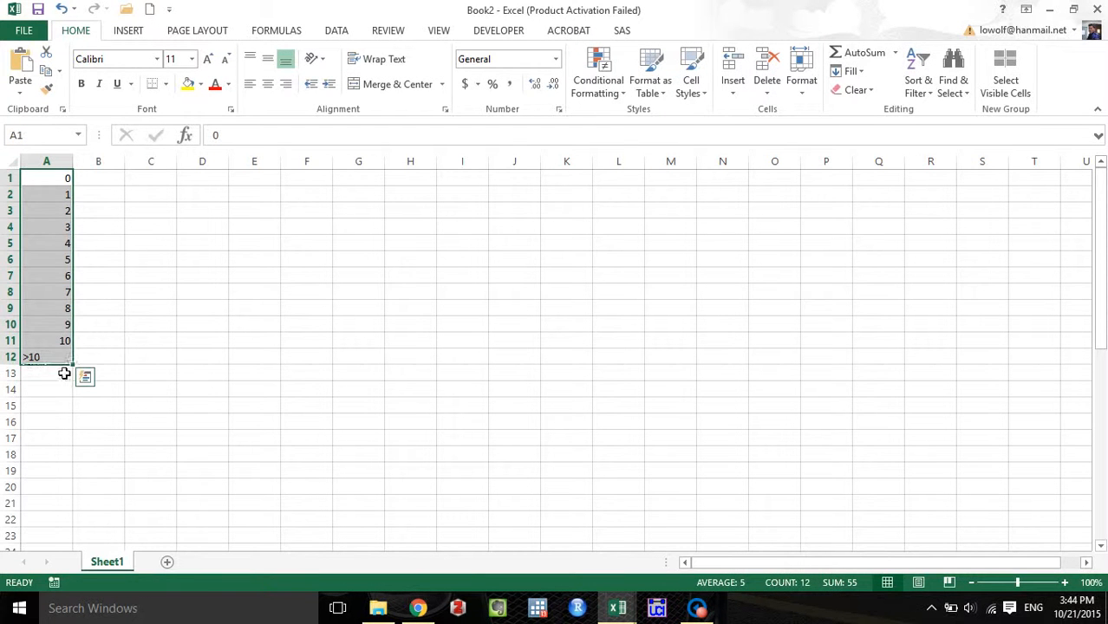
key(ctrl+c)
click(420, 606)
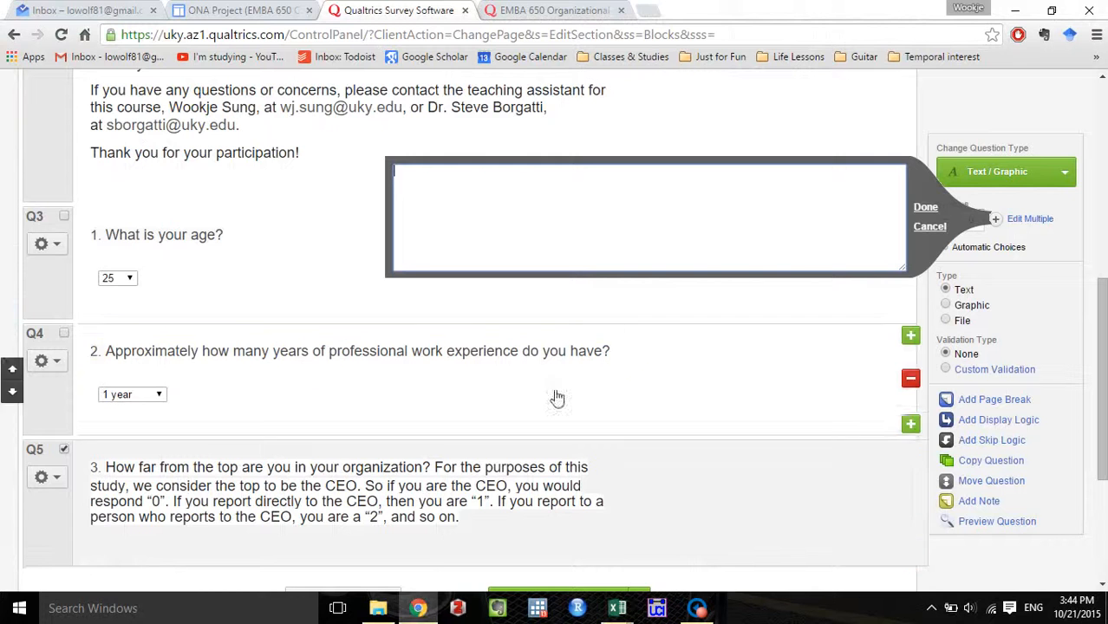
key(ctrl+v)
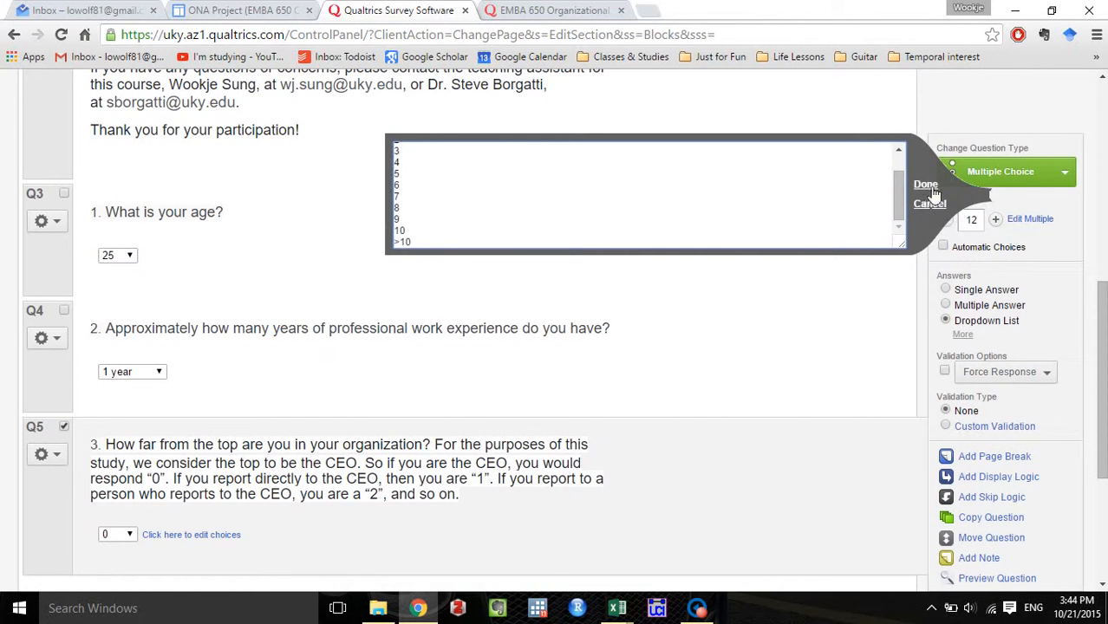
click(925, 185)
Look through the dropdown choices of the distance-from-the-top question without changing the selection.
scroll(151, 416, down, 1)
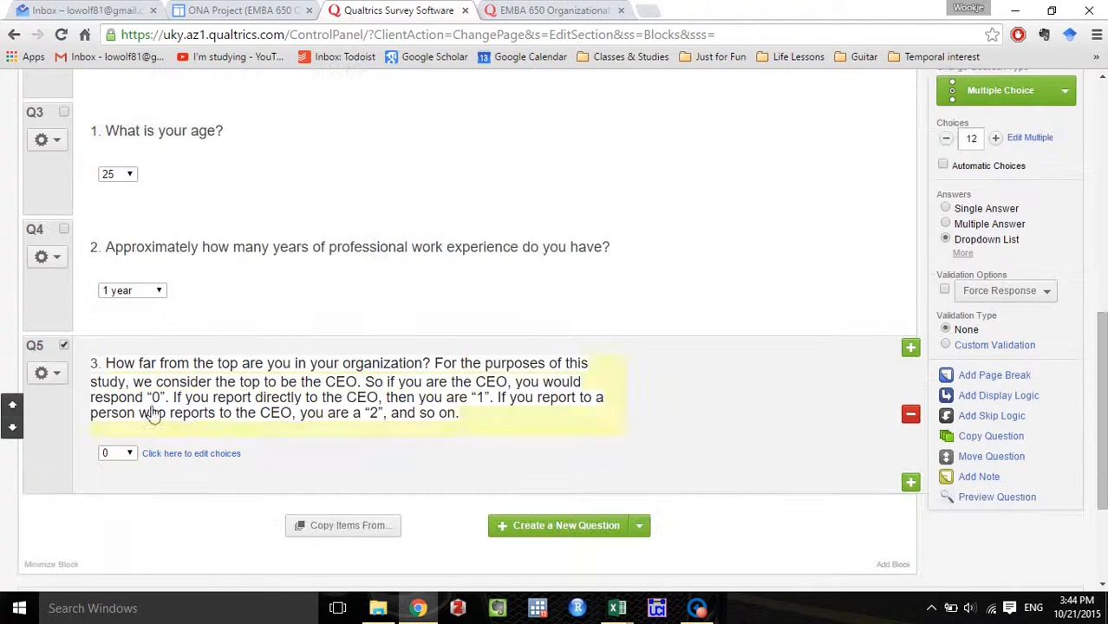
click(130, 455)
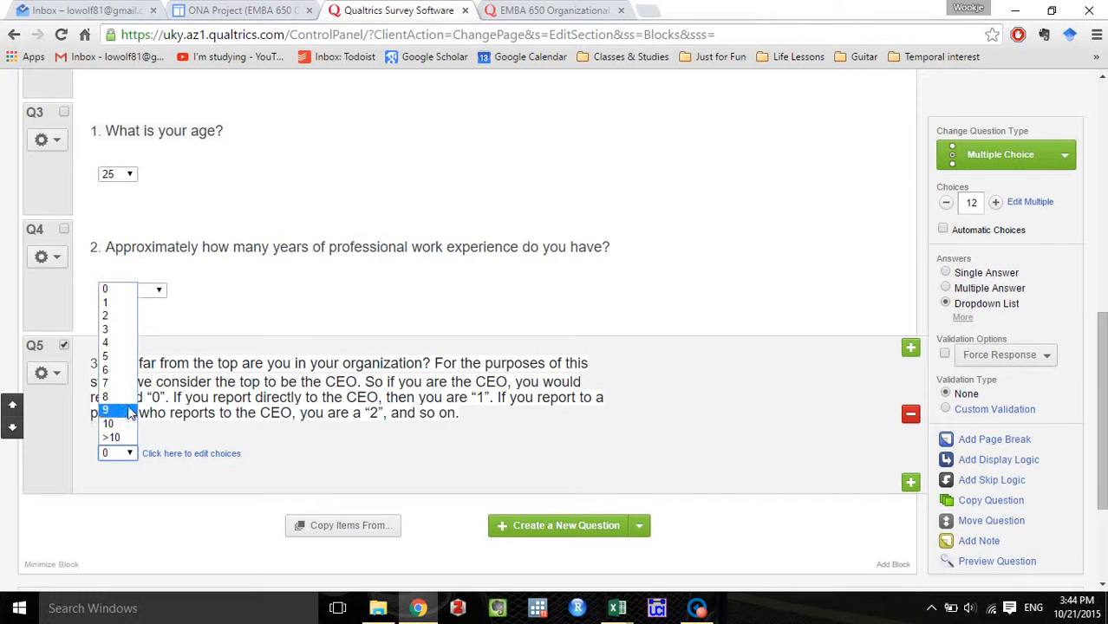
click(758, 396)
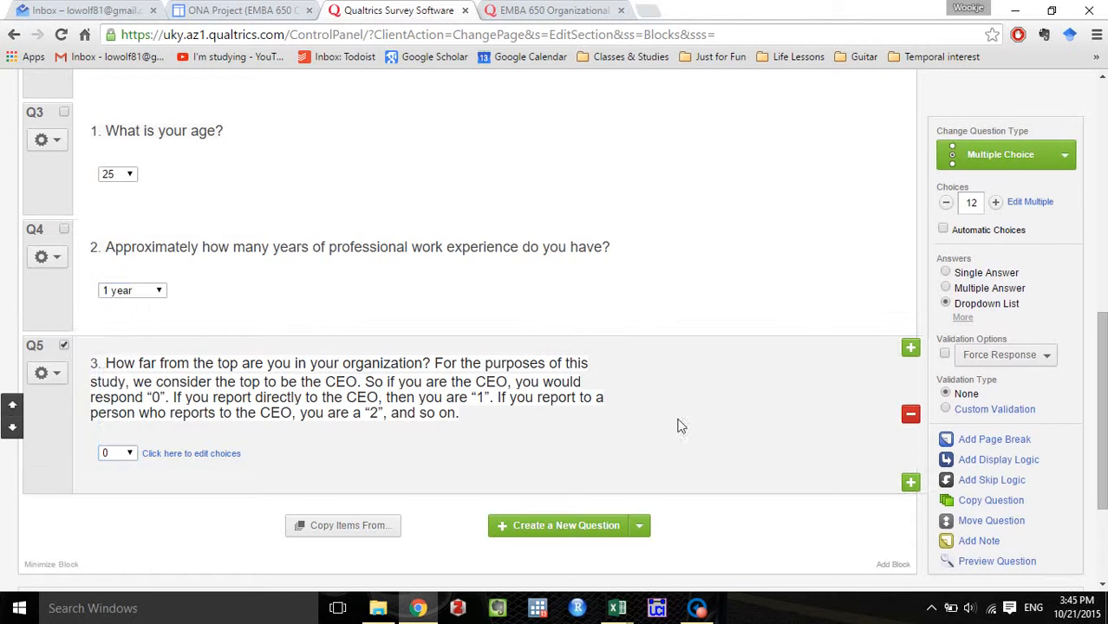
scroll(534, 457, up, 2)
scroll(536, 457, down, 2)
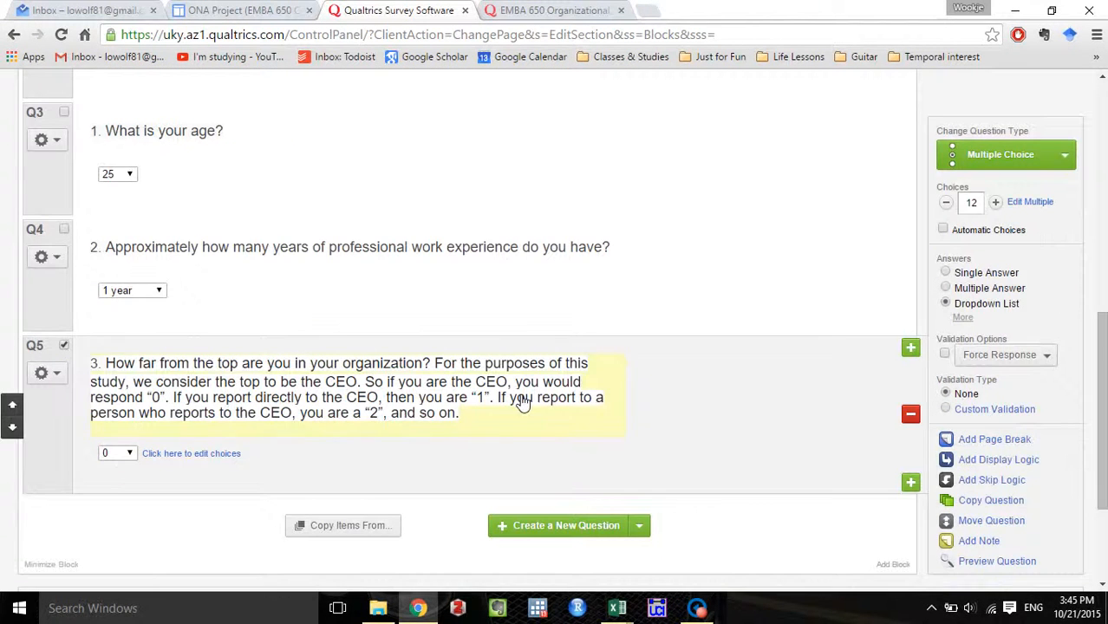
Advance the existing survey to question 4, copy its text on agreement with EMBA program statements, and return to the editor.
click(547, 9)
scroll(552, 273, down, 1)
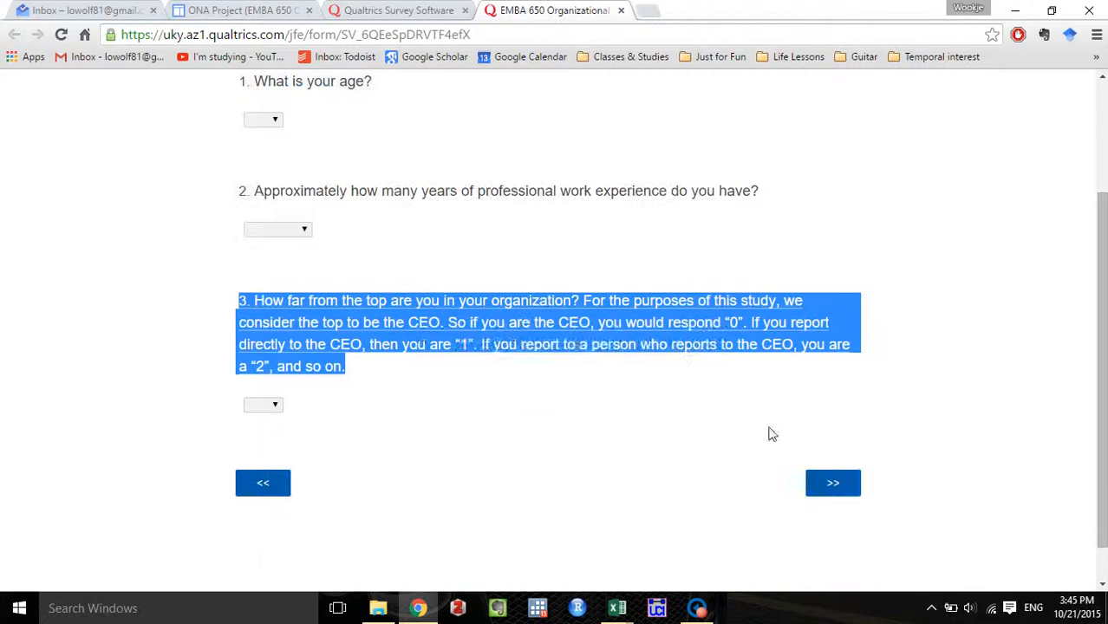
click(833, 484)
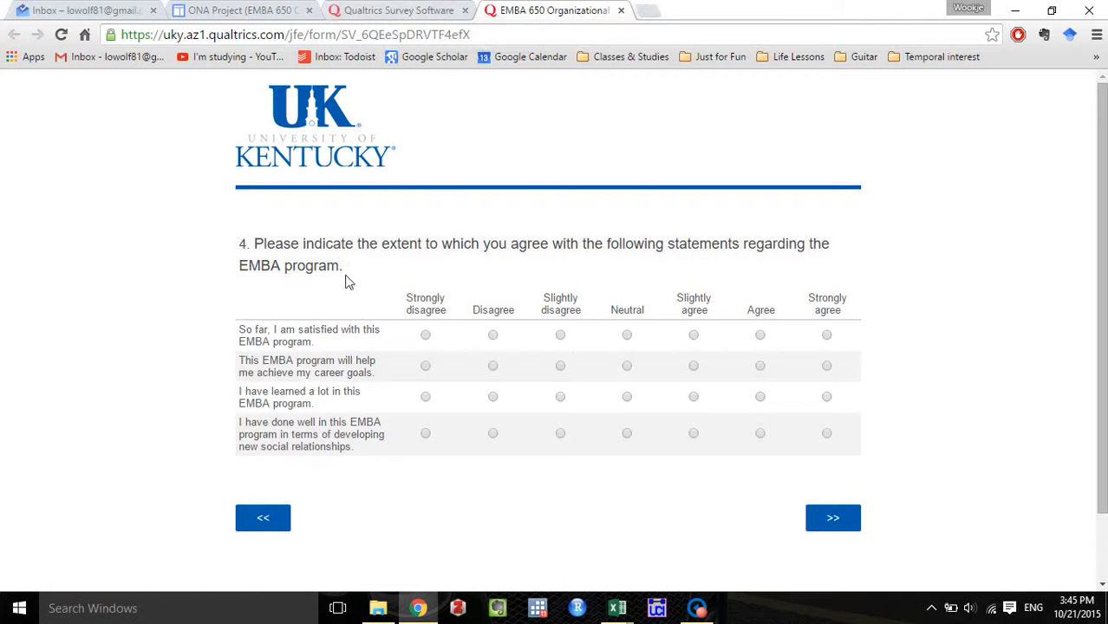
drag(344, 272, 230, 253)
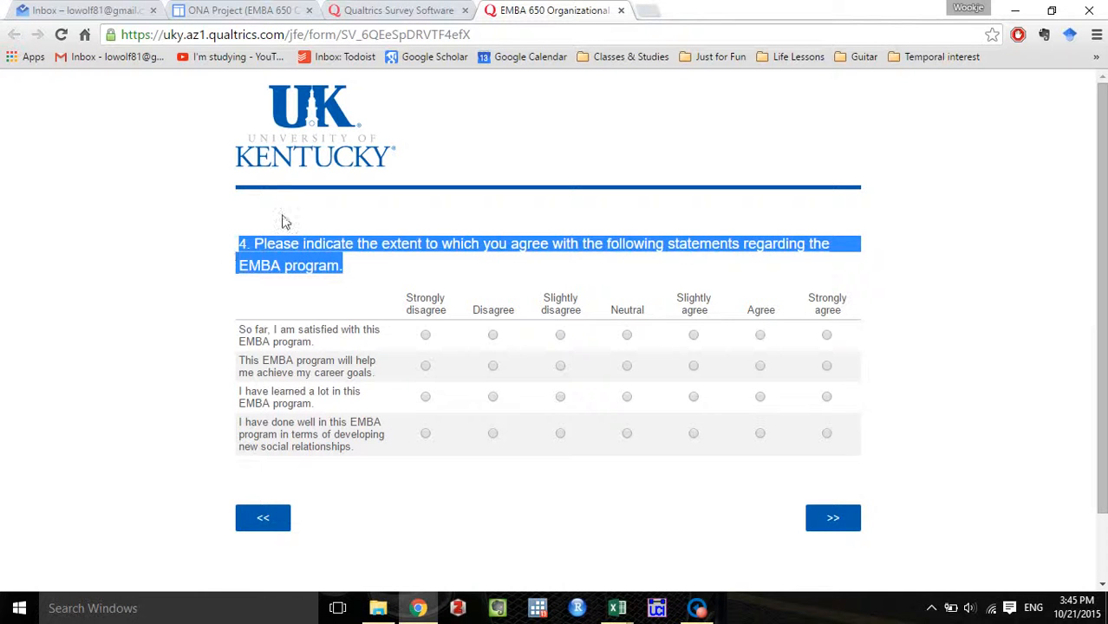
click(407, 10)
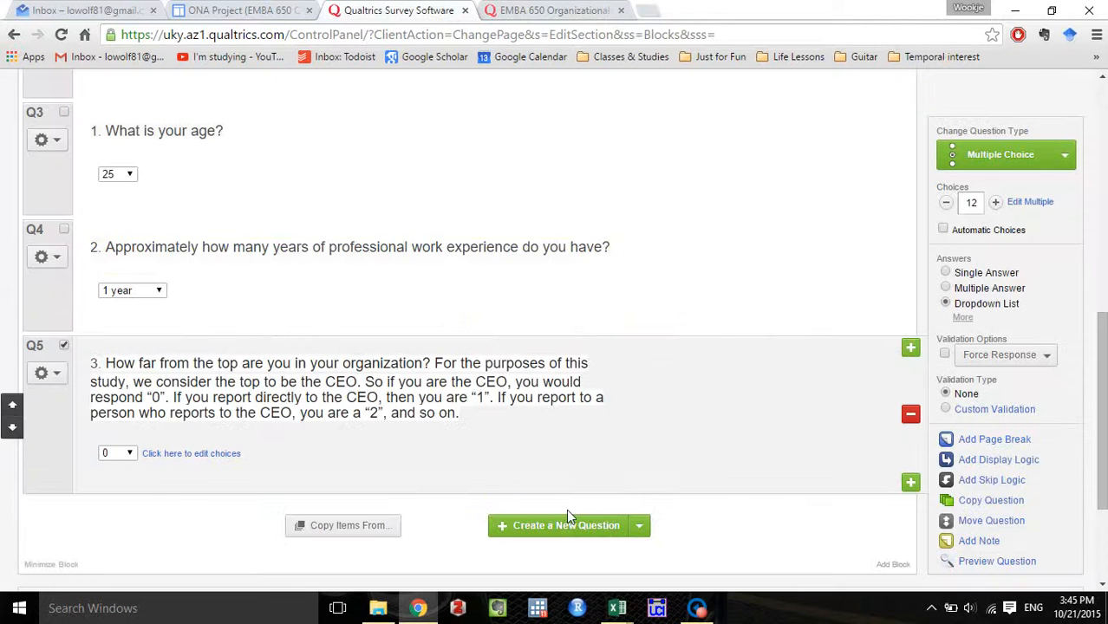
Add a Likert, Single Answer matrix table after the last question and paste the copied question 4 text as its wording.
click(650, 533)
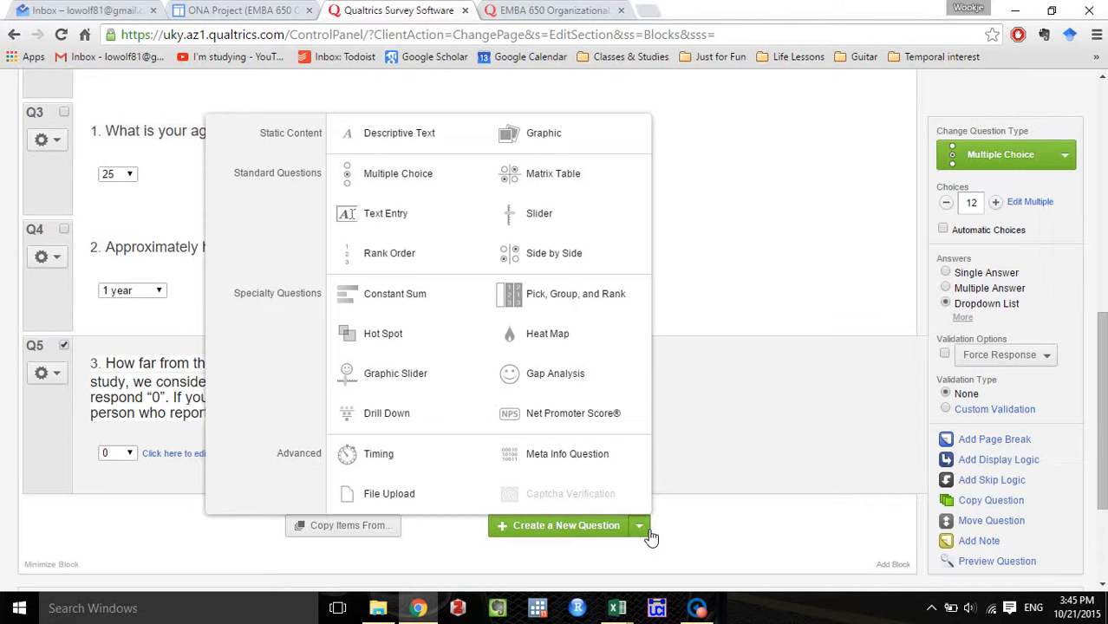
mouse_move(625, 179)
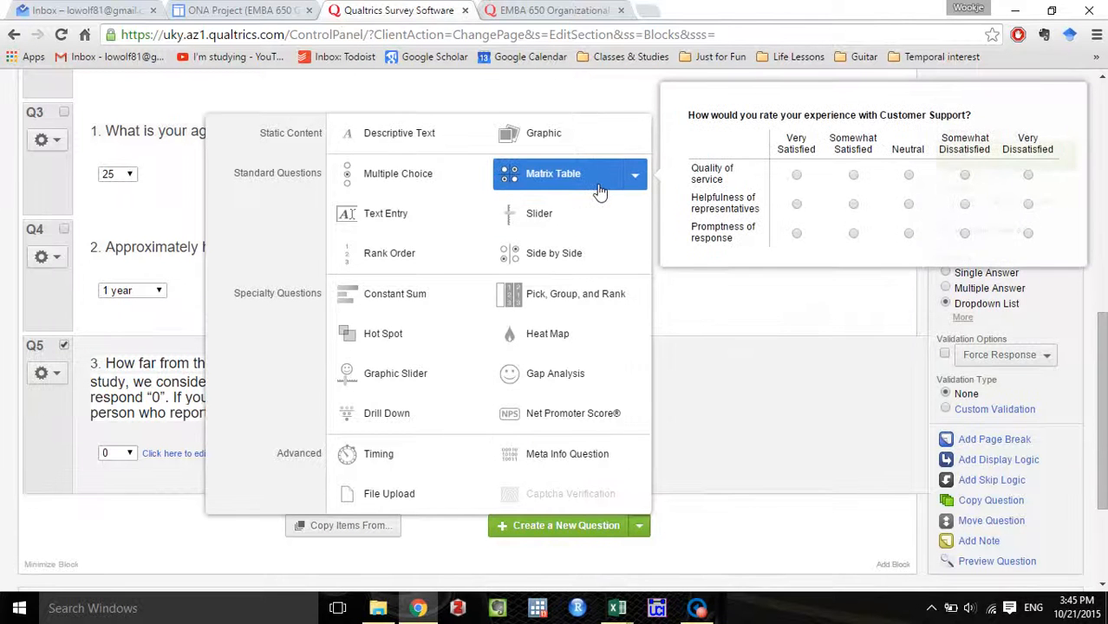
click(638, 178)
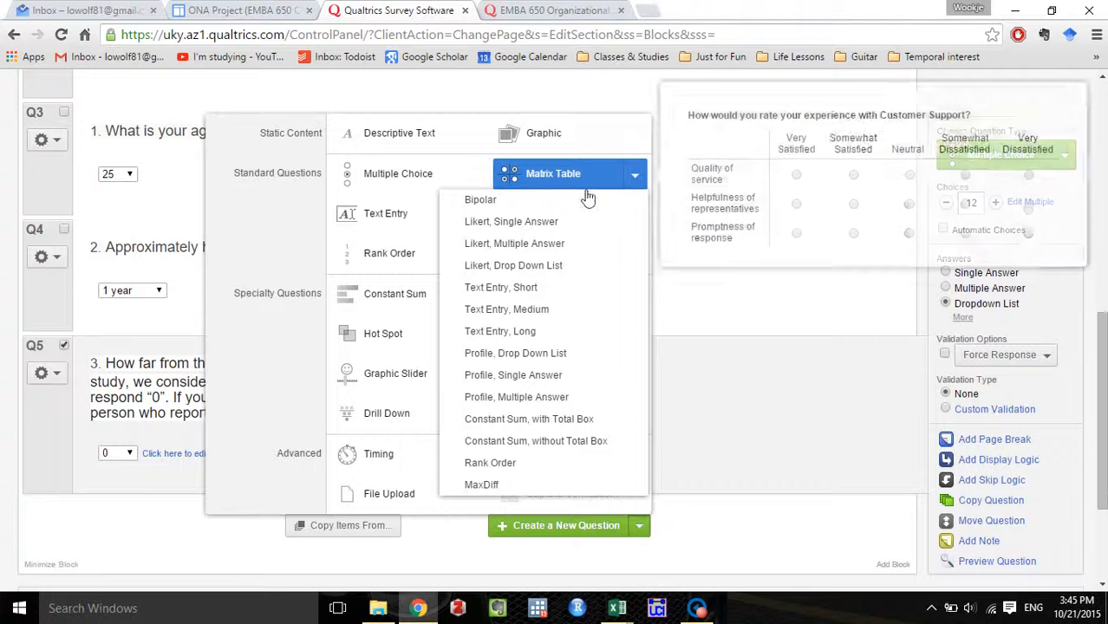
mouse_move(528, 222)
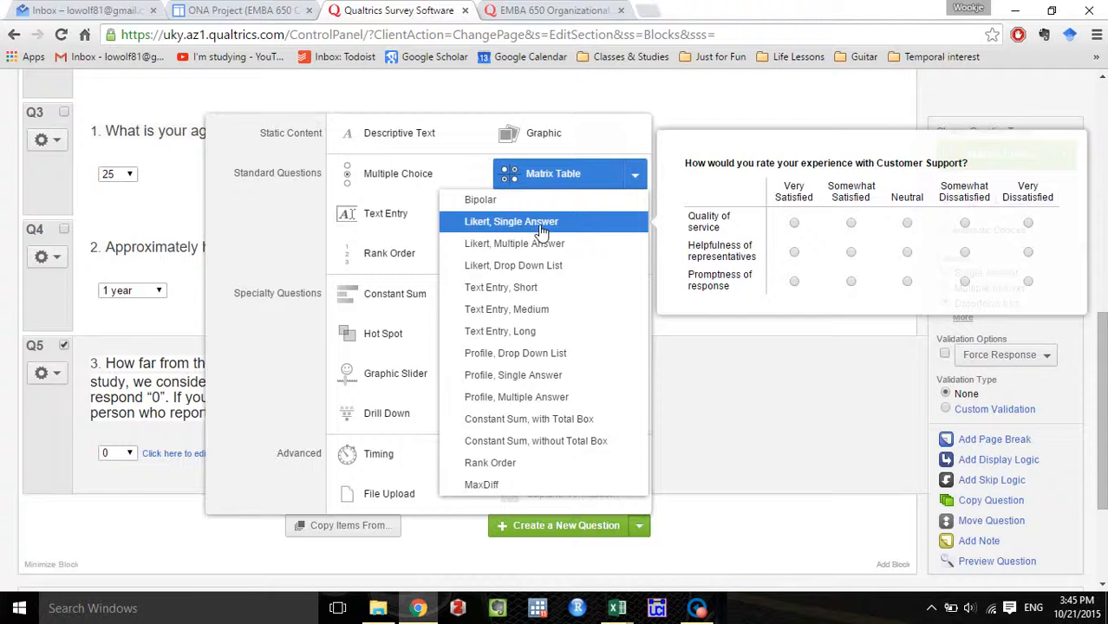
click(540, 227)
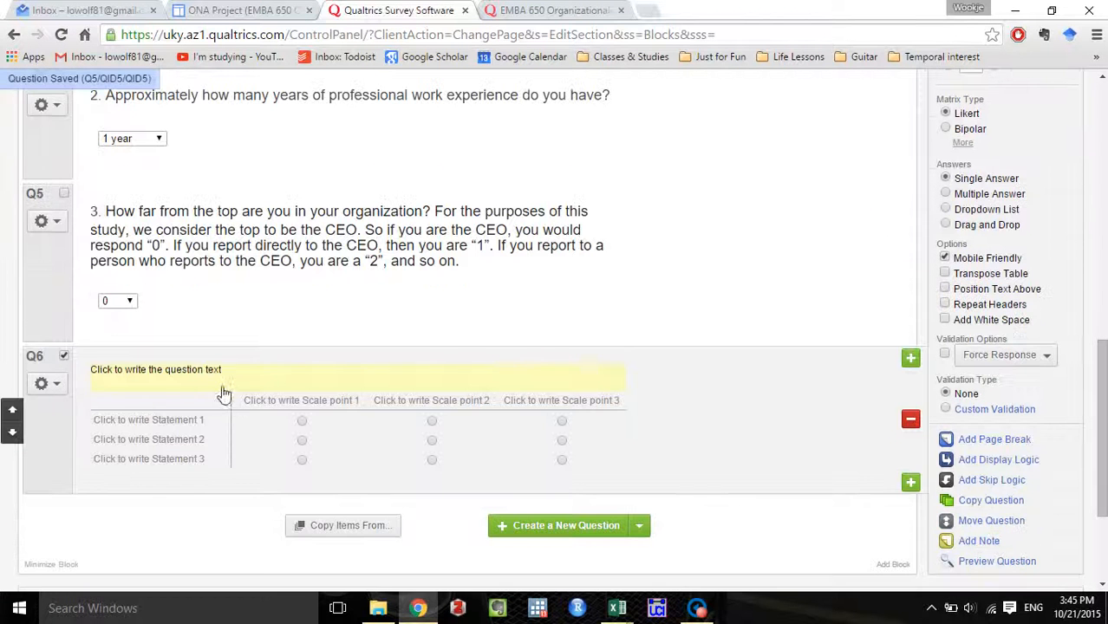
click(224, 382)
key(ctrl+v)
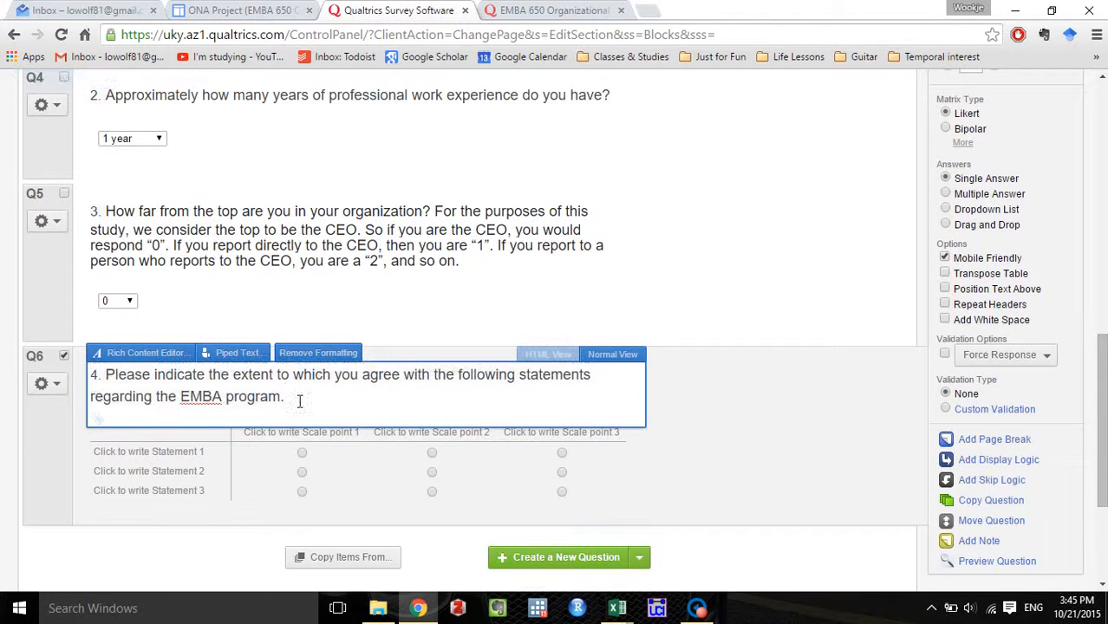
click(707, 481)
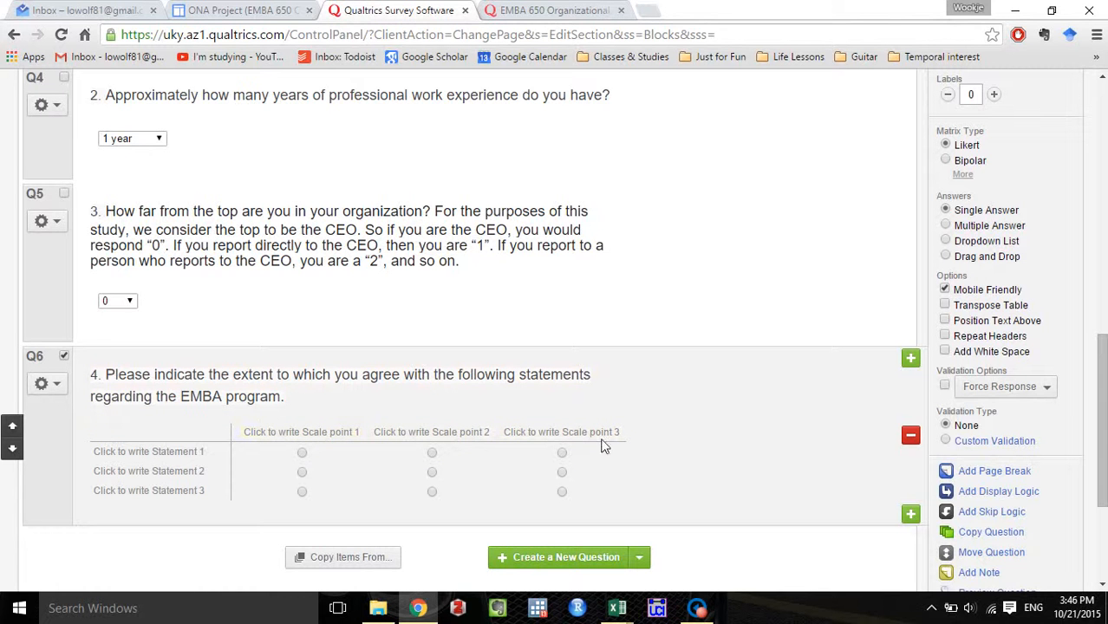
Replace the matrix's placeholder statements in the bulk editor with "So far, I am satisfied with this EMBA program." copied from the existing survey.
scroll(729, 486, up, 2)
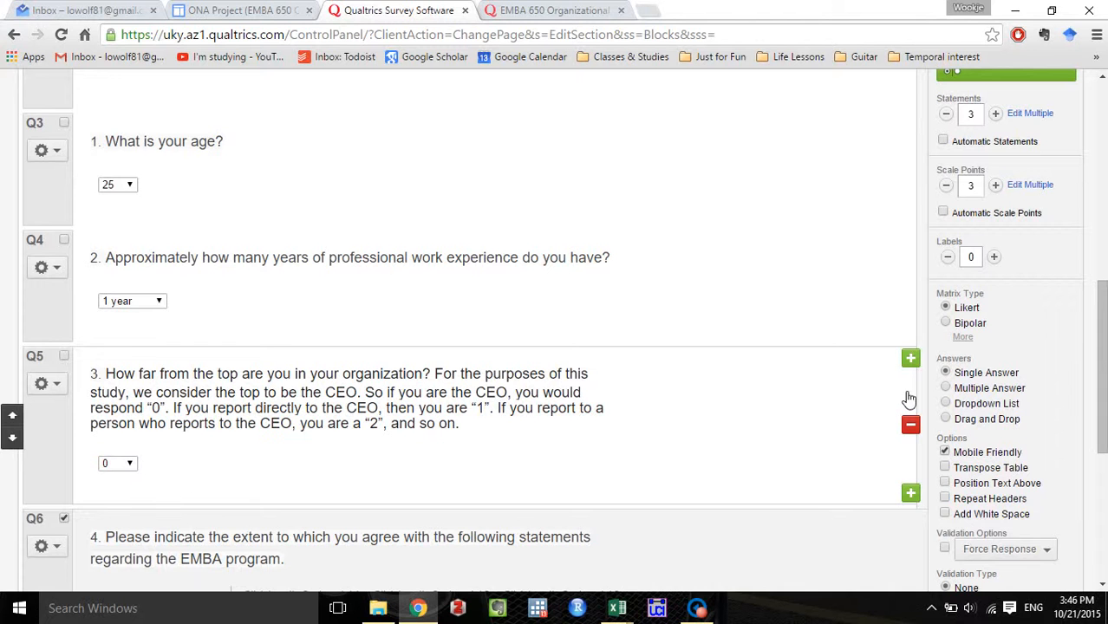
click(1030, 113)
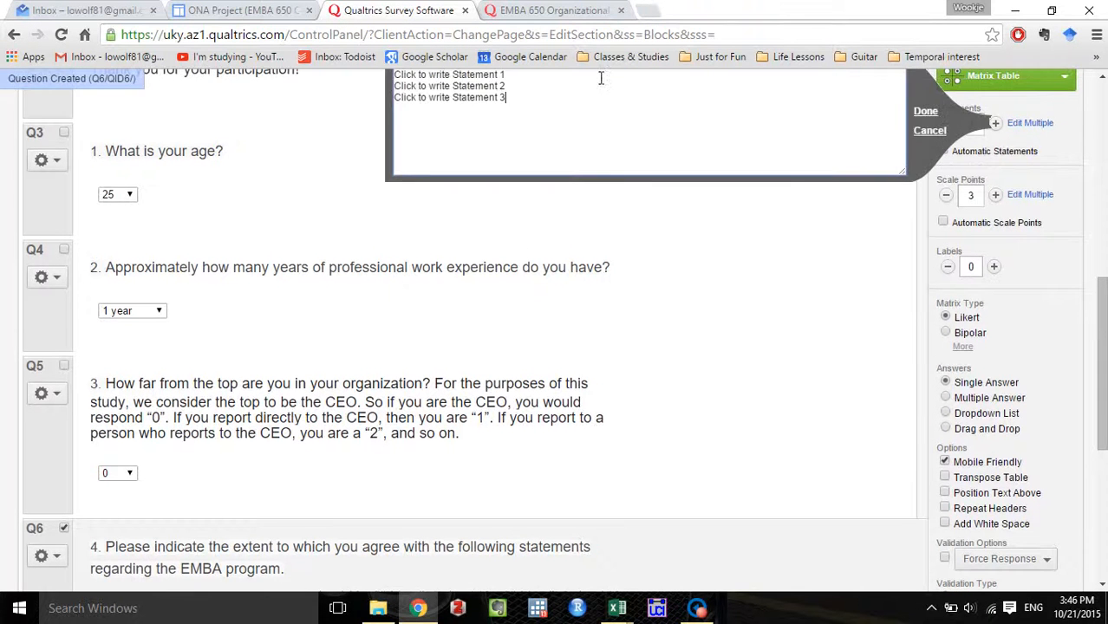
scroll(586, 104, up, 1)
click(545, 10)
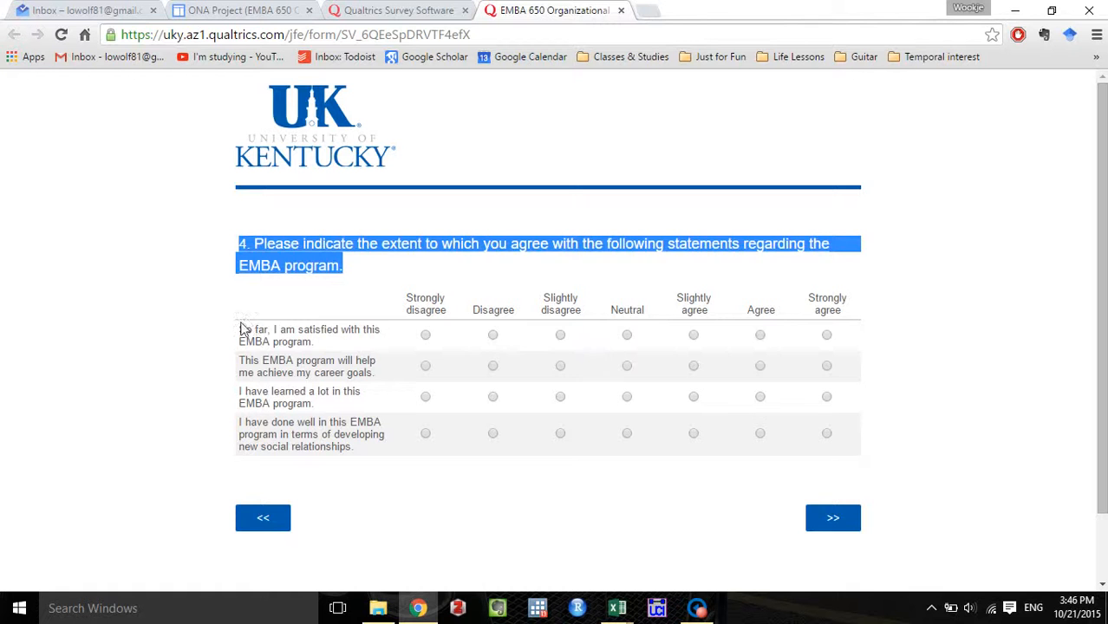
mouse_move(241, 327)
mouse_down()
mouse_move(263, 350)
mouse_move(312, 358)
mouse_move(322, 347)
mouse_move(243, 333)
mouse_up()
key(ctrl+c)
click(323, 345)
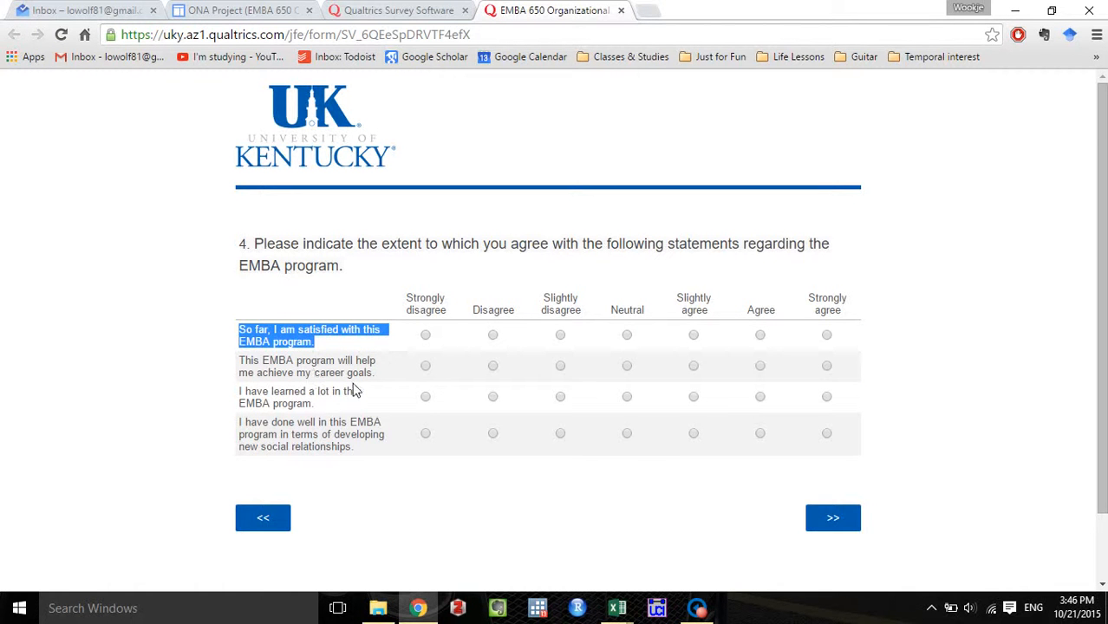
click(400, 7)
drag(525, 192, 387, 140)
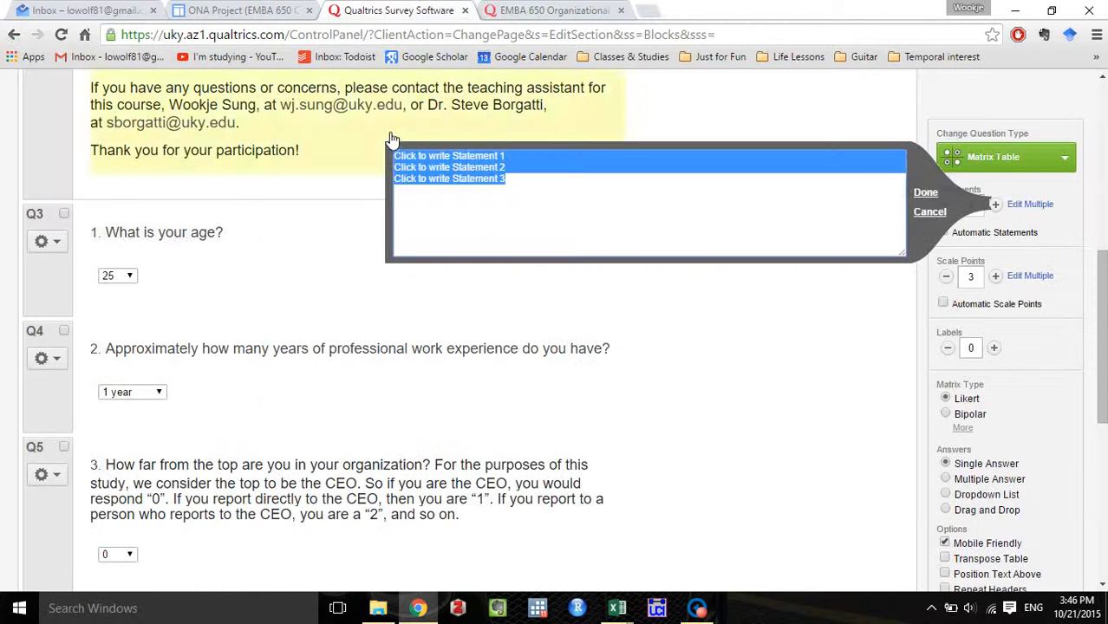
key(ctrl+v)
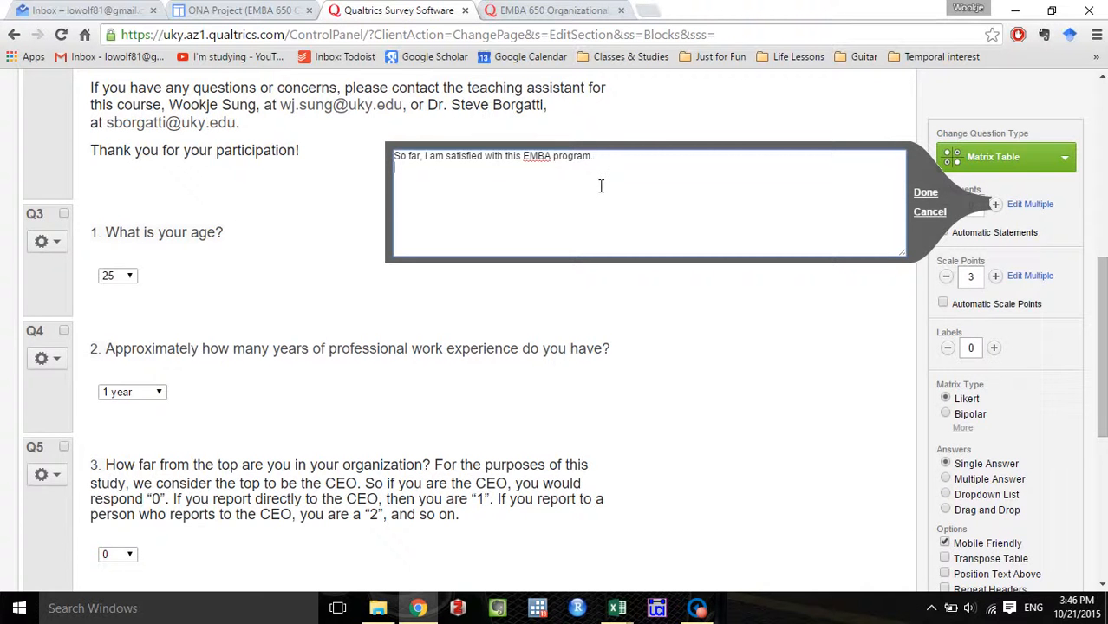
Copy "This EMBA program will help me achieve my career goals." from the existing survey and paste it as the matrix's second statement.
click(555, 10)
drag(375, 374, 243, 368)
key(ctrl+c)
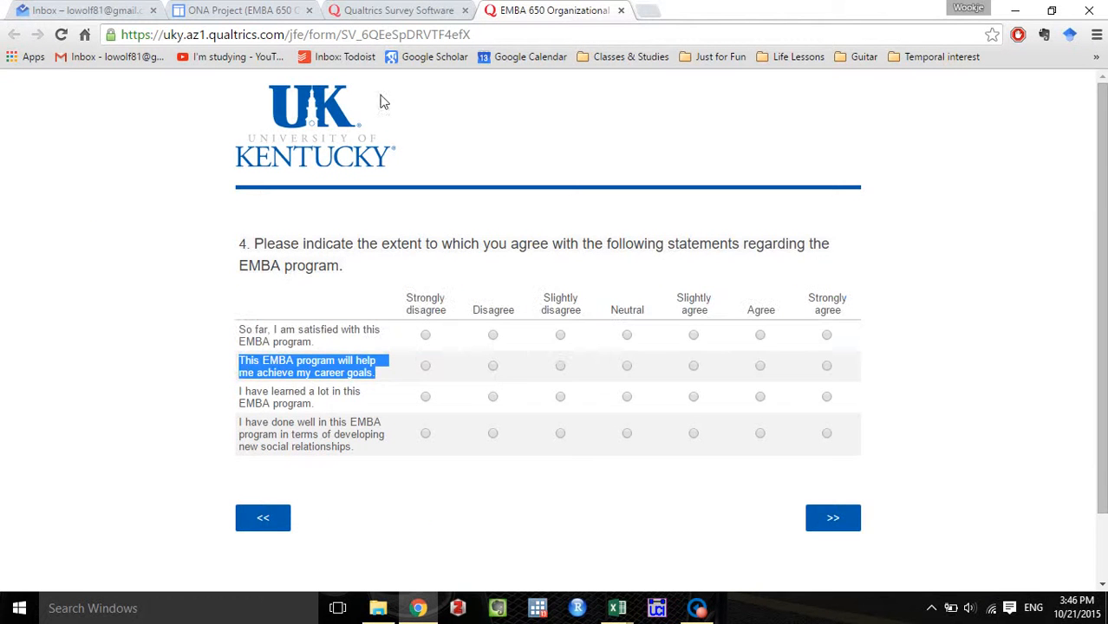
click(382, 10)
click(420, 169)
key(ctrl+v)
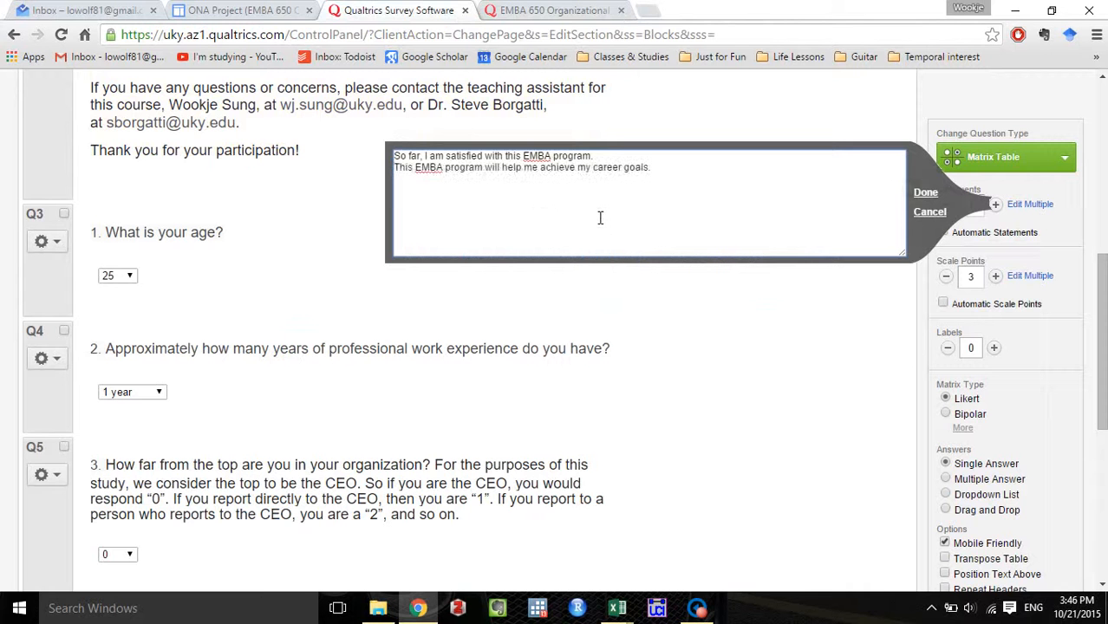
Copy "I have learned a lot in this EMBA program." from the existing survey and paste it as the matrix's third statement.
click(541, 9)
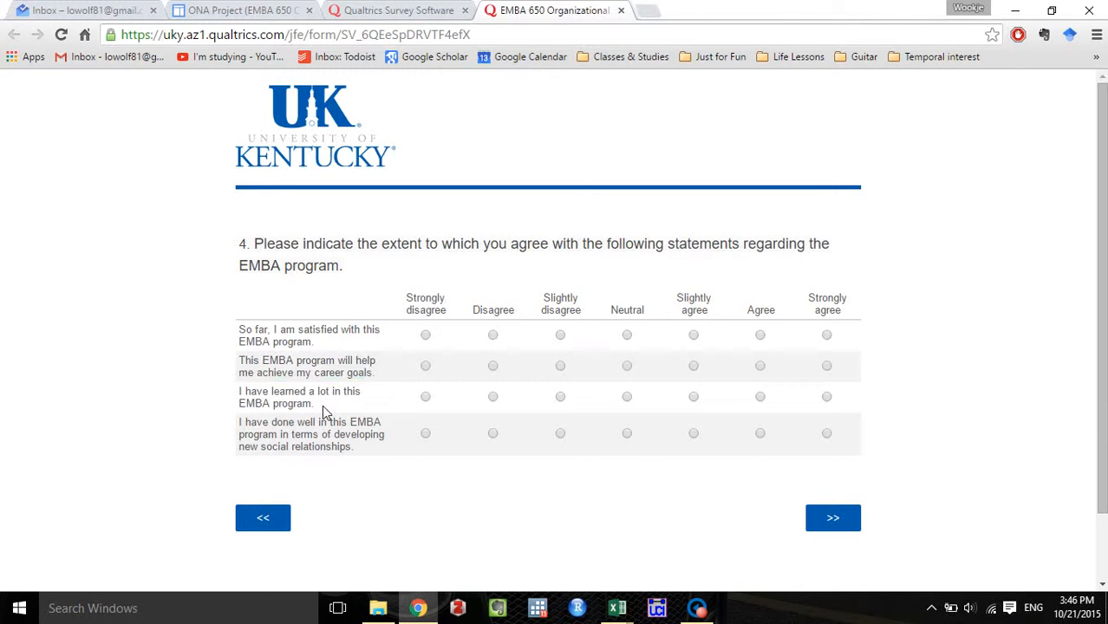
drag(321, 405, 240, 393)
key(ctrl+c)
click(397, 10)
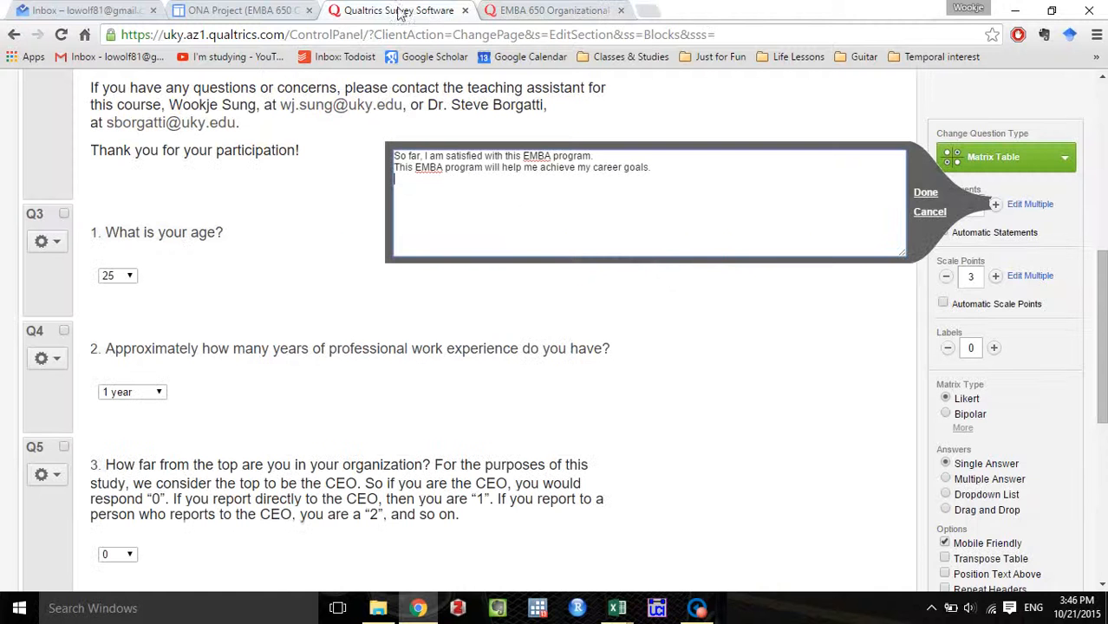
key(ctrl+v)
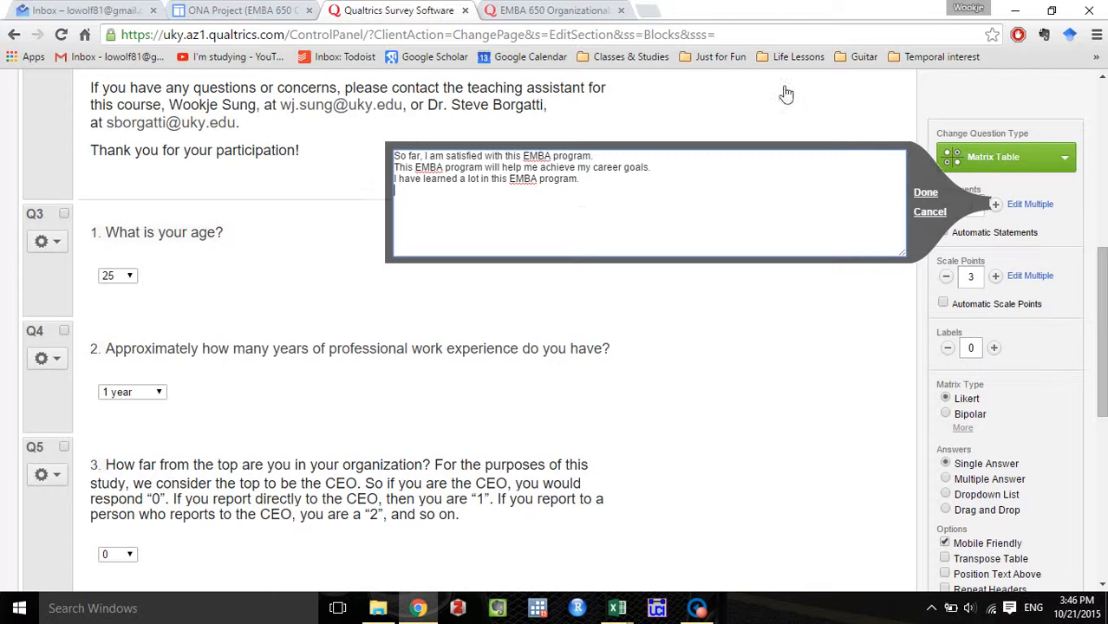
Paste "I have done well in this EMBA program in terms of developing new social relationships." as the fourth statement and apply the statement list.
key(ctrl+Tab)
drag(351, 452, 242, 427)
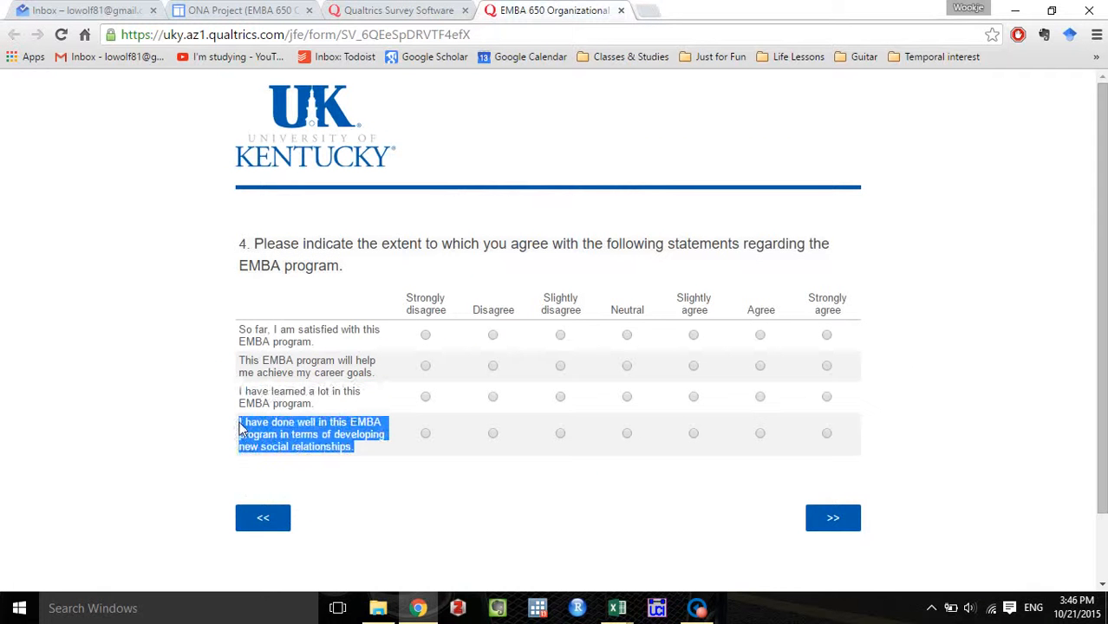
key(ctrl+c)
click(365, 9)
key(ctrl+v)
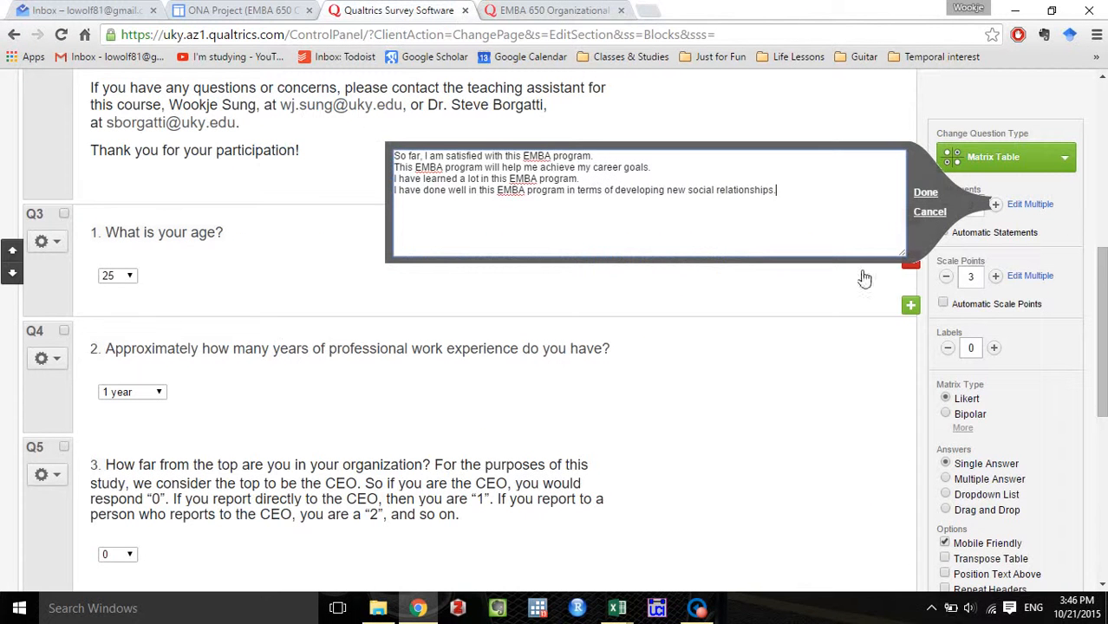
click(928, 194)
scroll(296, 482, down, 3)
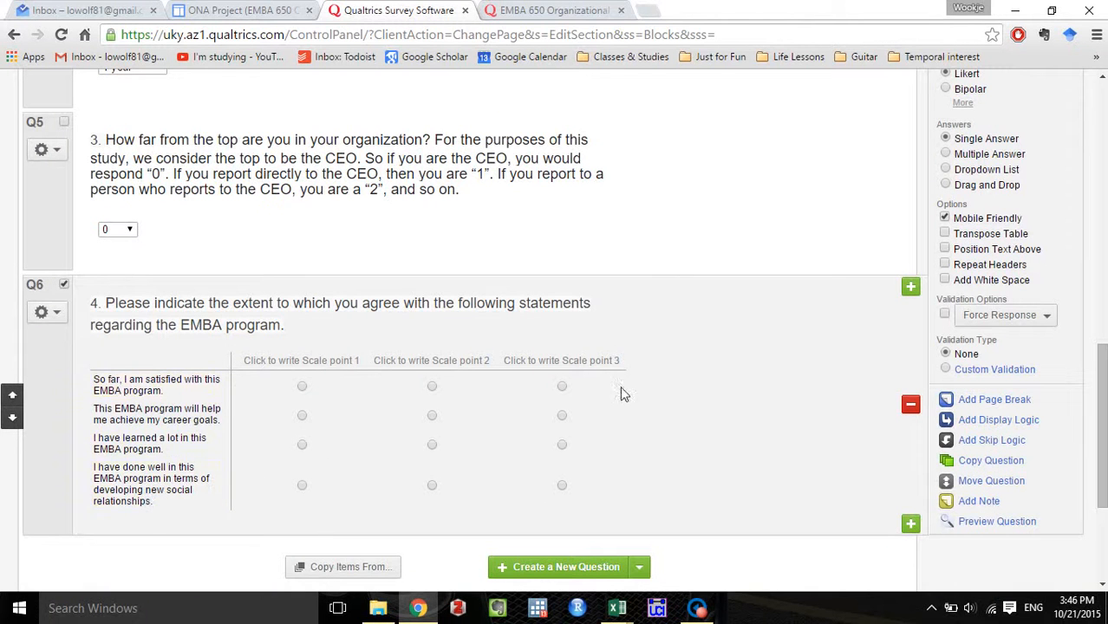
Replace the matrix's scale points in the bulk editor with Strongly disagree, Disagree, Slightly disagree, Neutral, Slightly agree, Agree and Strongly agree, following the existing survey.
scroll(656, 394, up, 3)
click(555, 10)
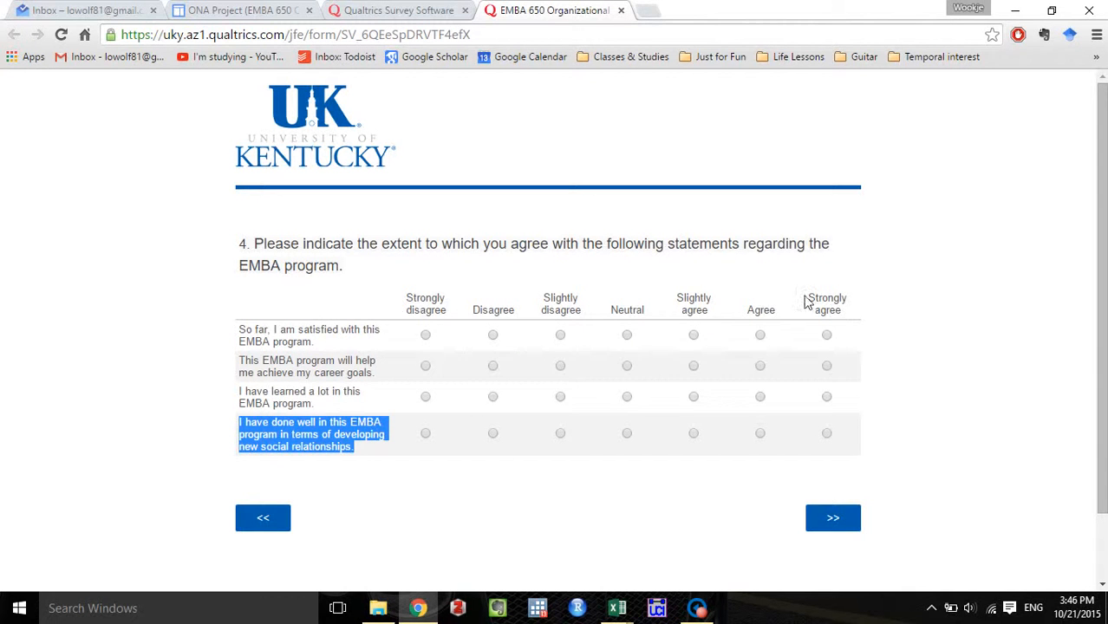
click(394, 8)
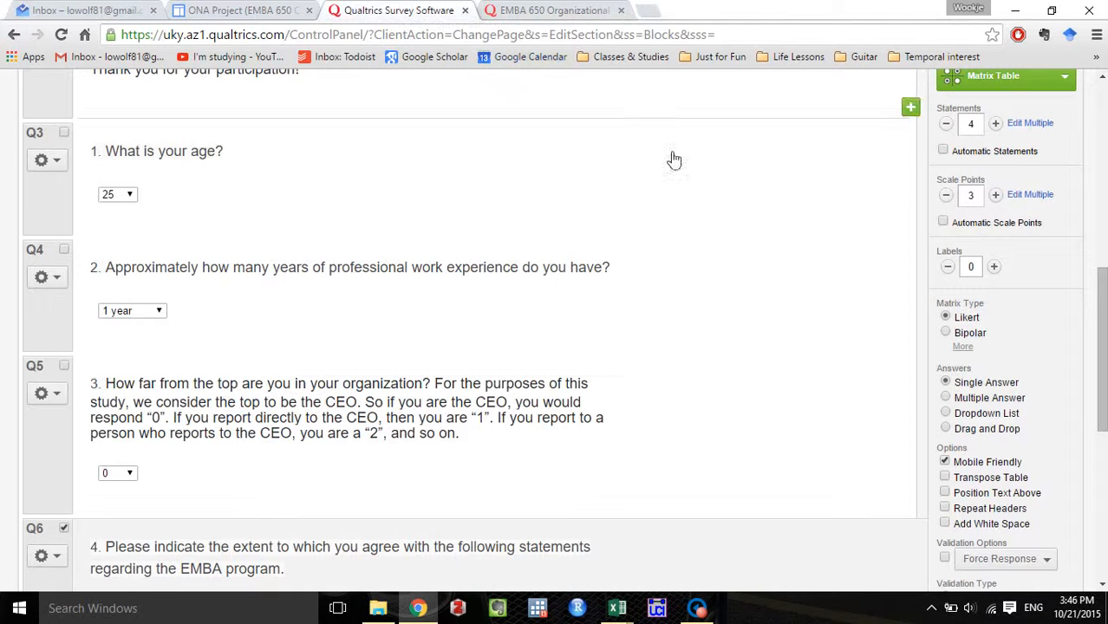
scroll(936, 300, down, 1)
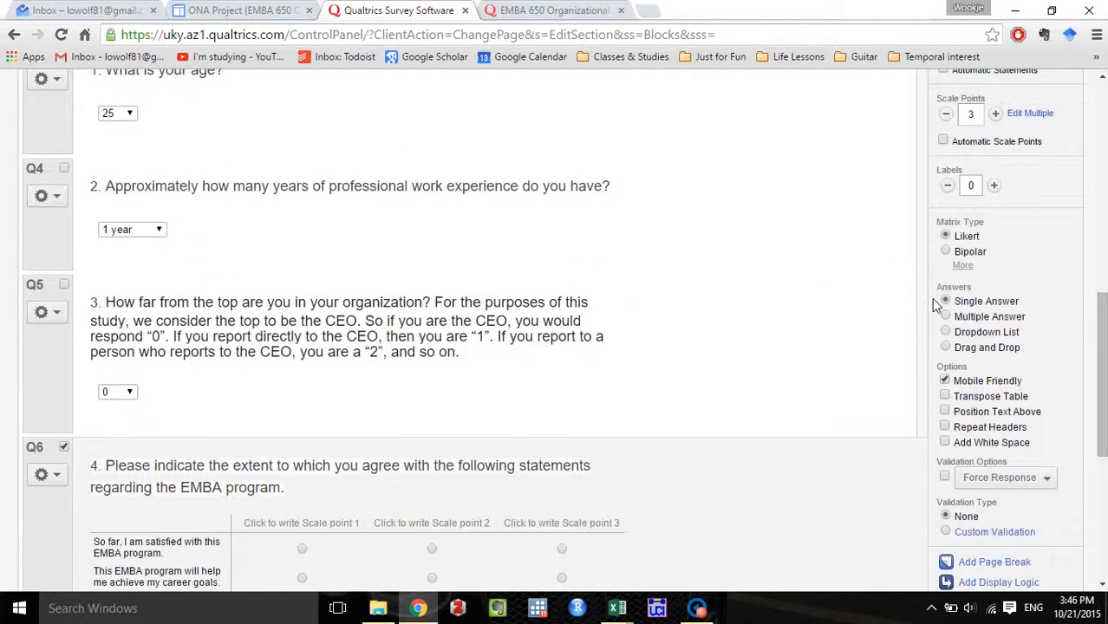
scroll(934, 299, up, 1)
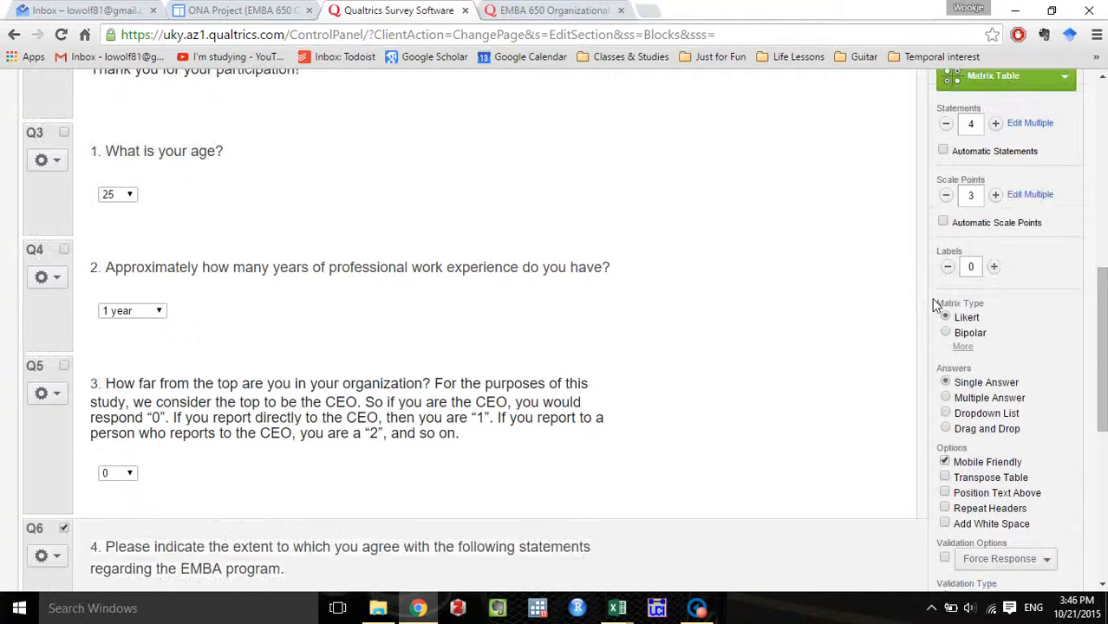
click(1029, 198)
drag(613, 197, 255, 101)
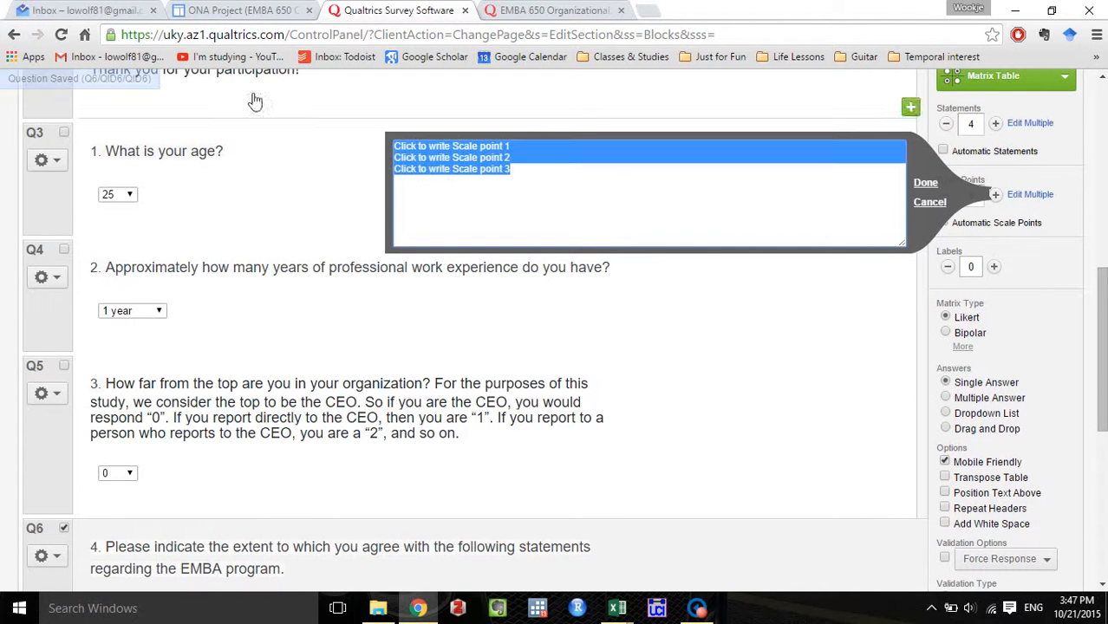
text(Sli)
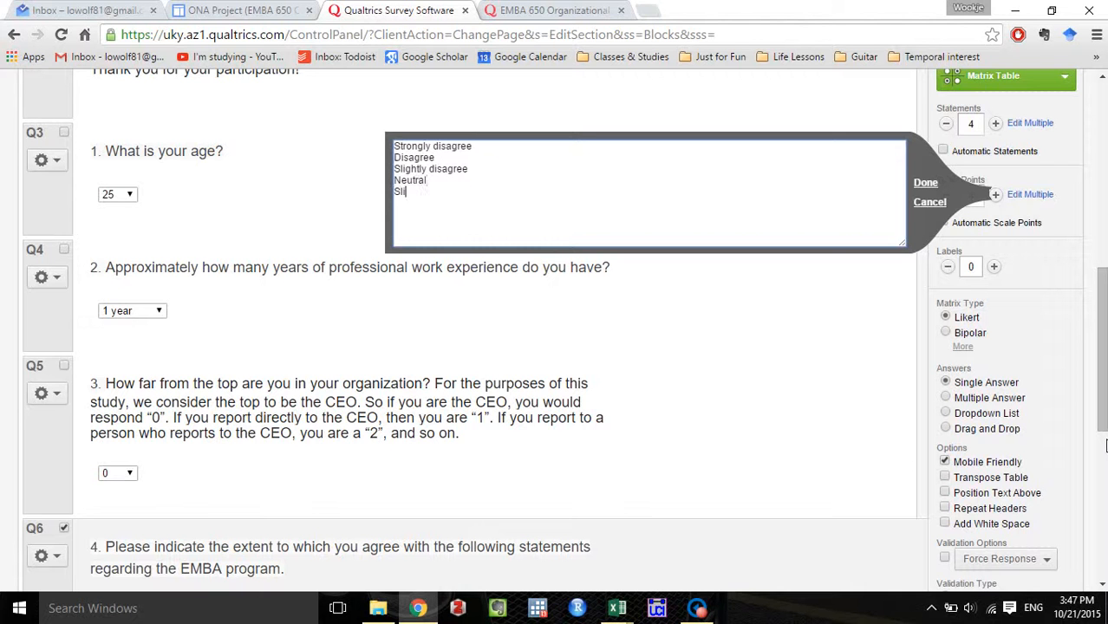
text(ghtly agree)
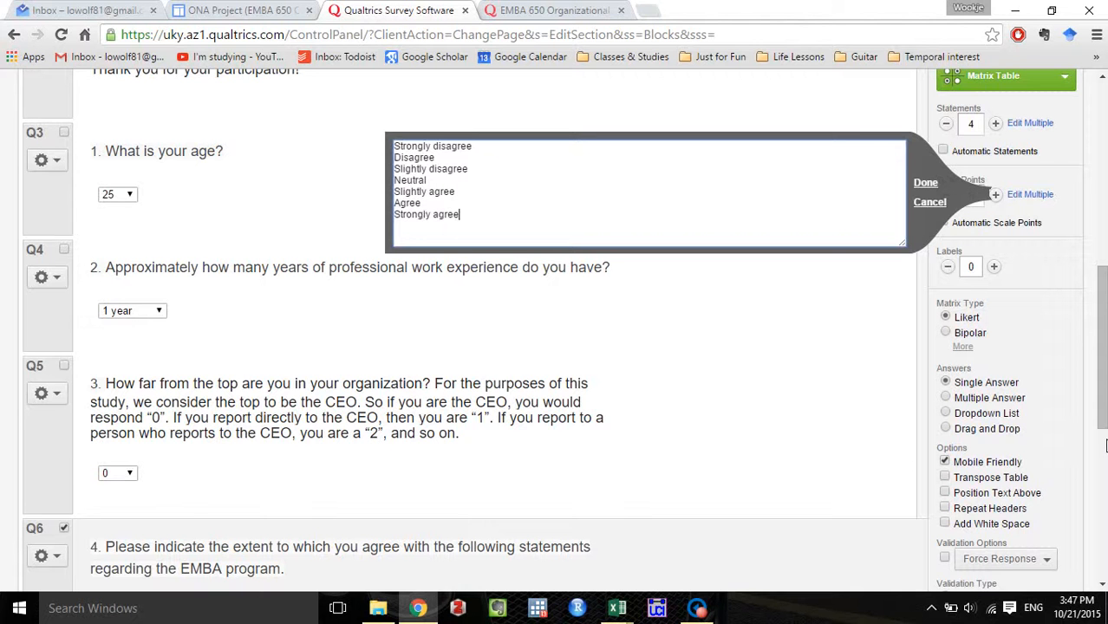
click(925, 183)
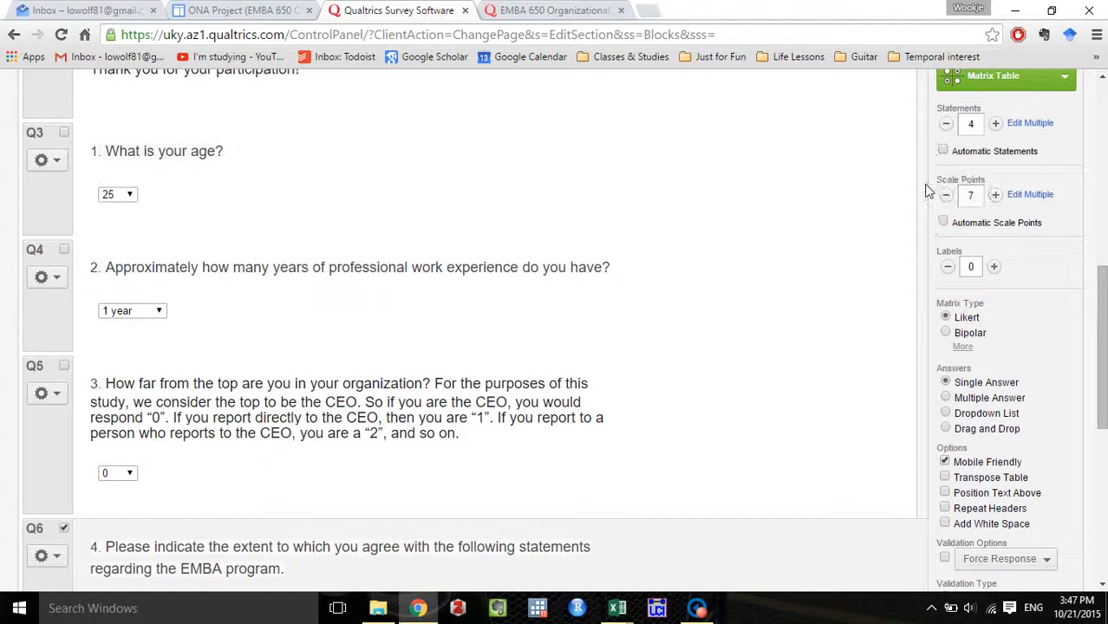
scroll(702, 346, down, 2)
scroll(702, 346, down, 1)
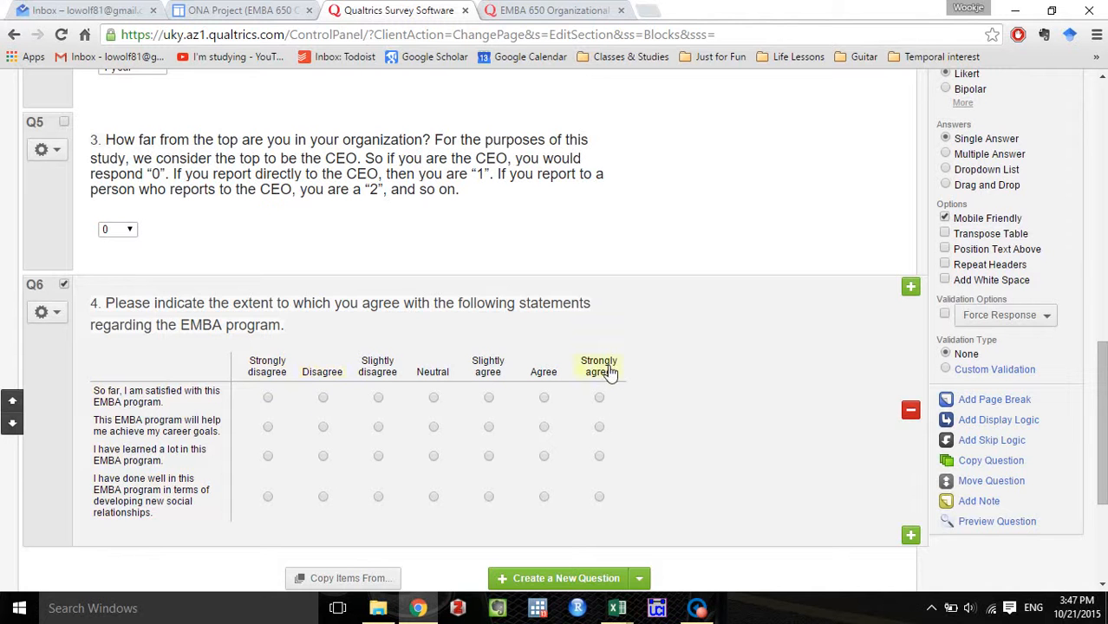
scroll(693, 413, down, 1)
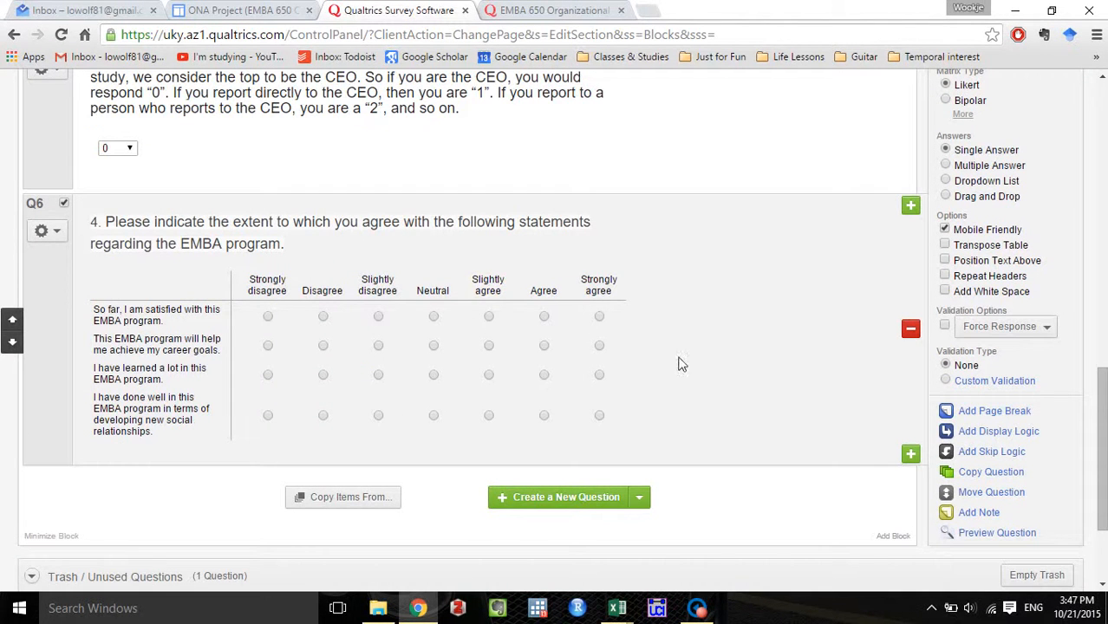
Advance the existing survey to question 5, copy its text about people known before joining the EMBA program, and return to the editor.
click(533, 10)
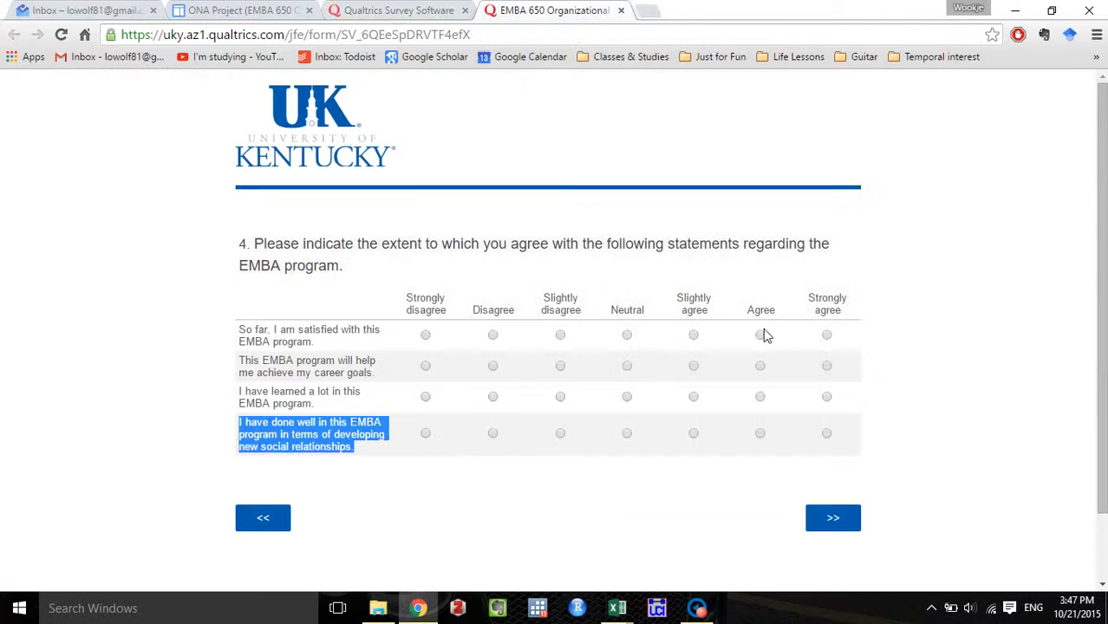
click(399, 10)
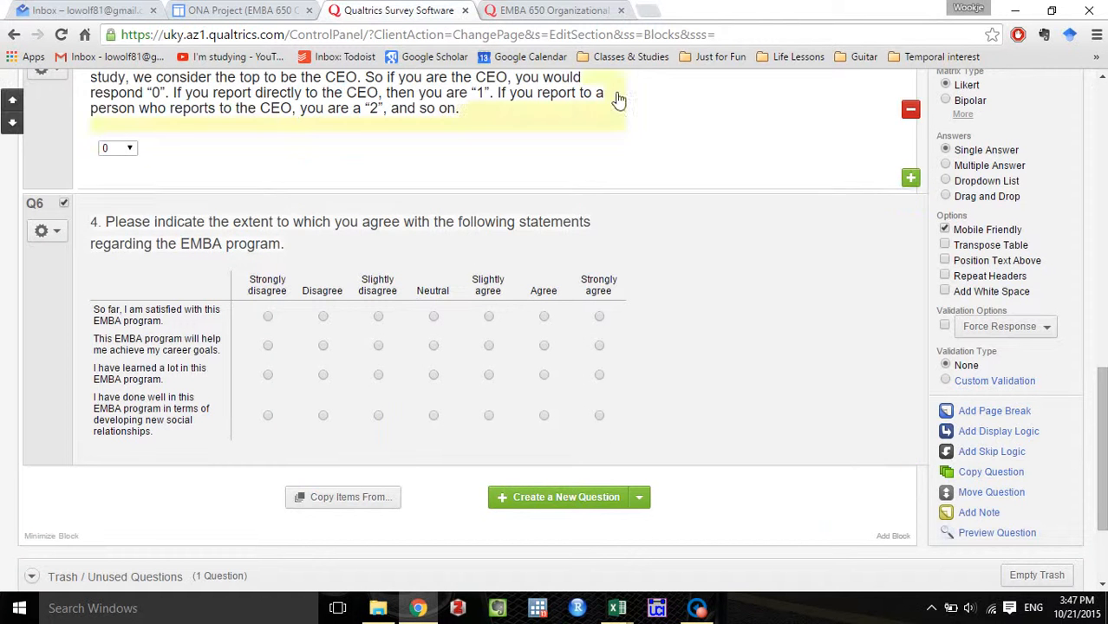
key(ctrl+Tab)
click(836, 513)
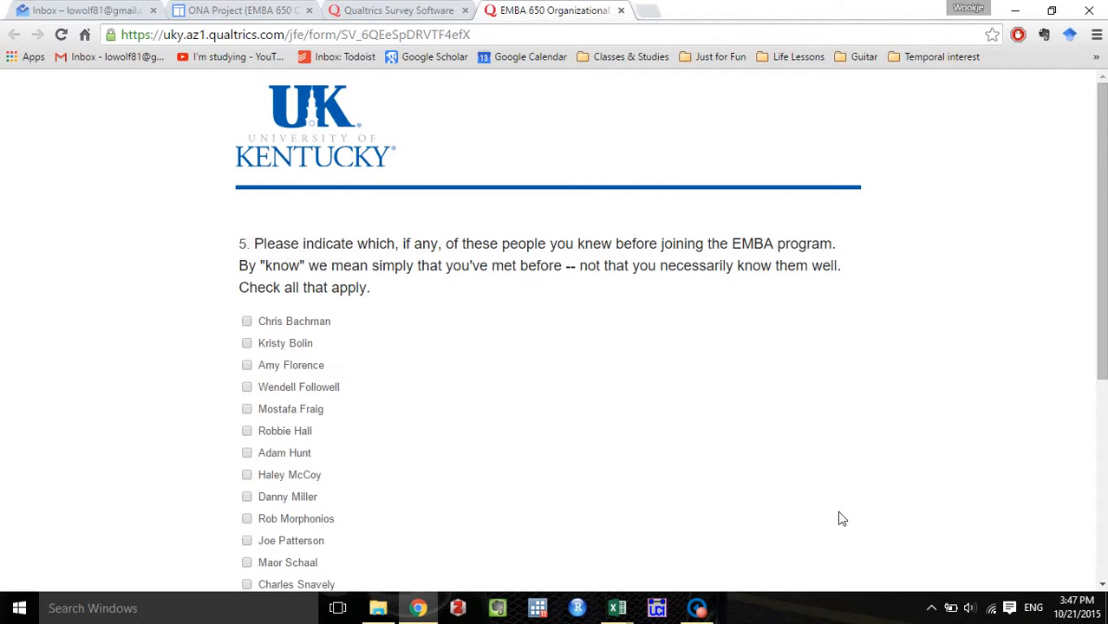
scroll(690, 433, down, 1)
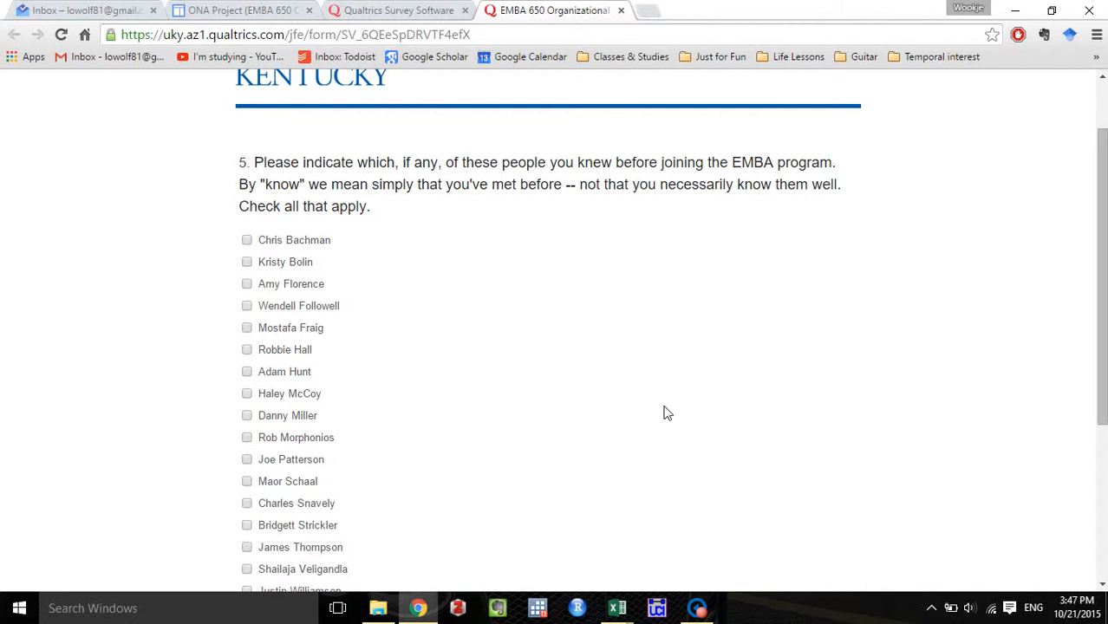
scroll(666, 413, up, 1)
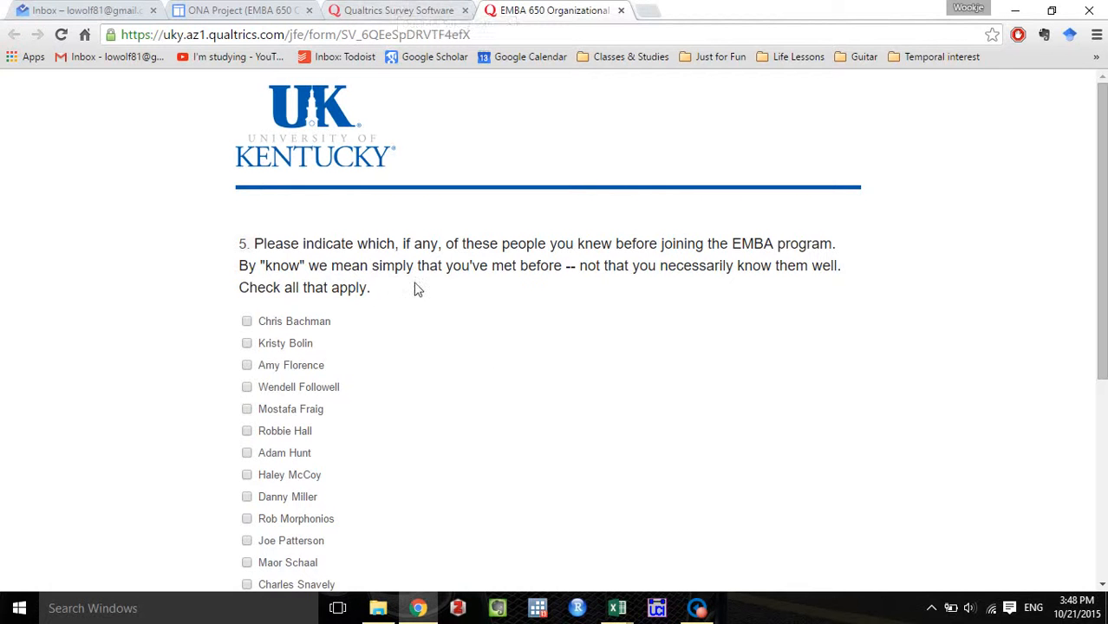
drag(370, 288, 222, 248)
key(ctrl+c)
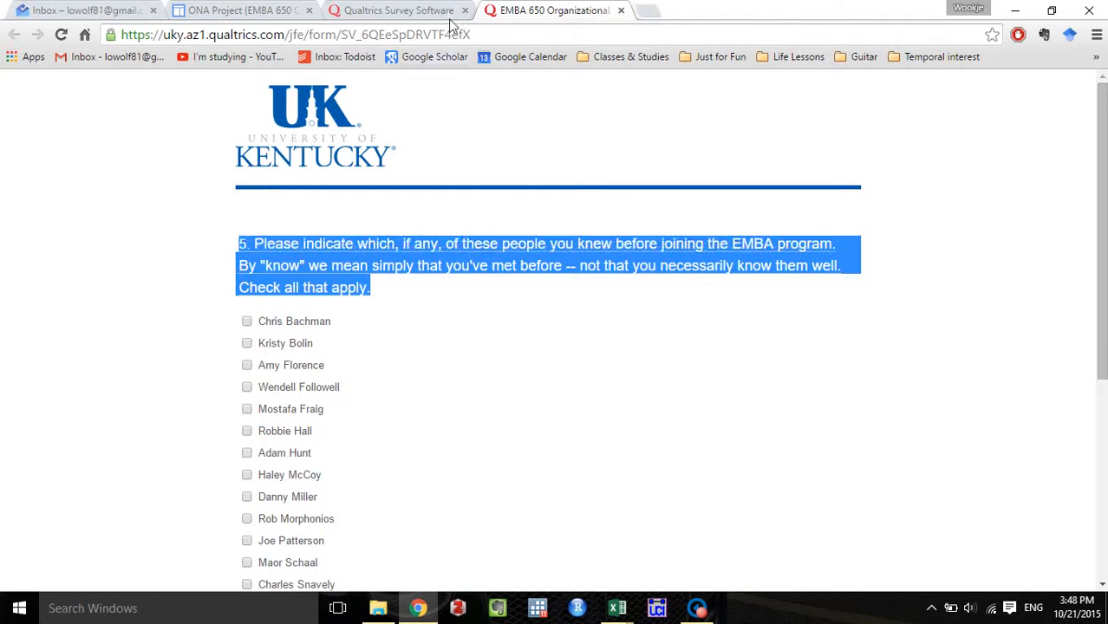
click(424, 10)
Add a Multiple Answer, Vertical multiple choice question after the matrix and paste the copied question 5 text as its wording.
scroll(572, 390, down, 1)
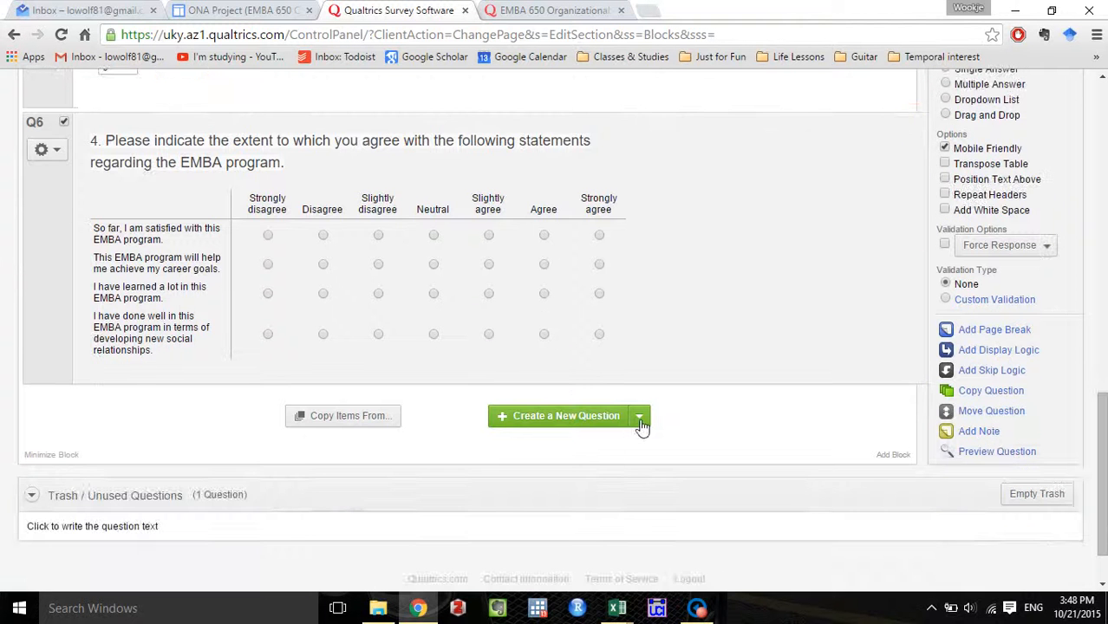
click(639, 423)
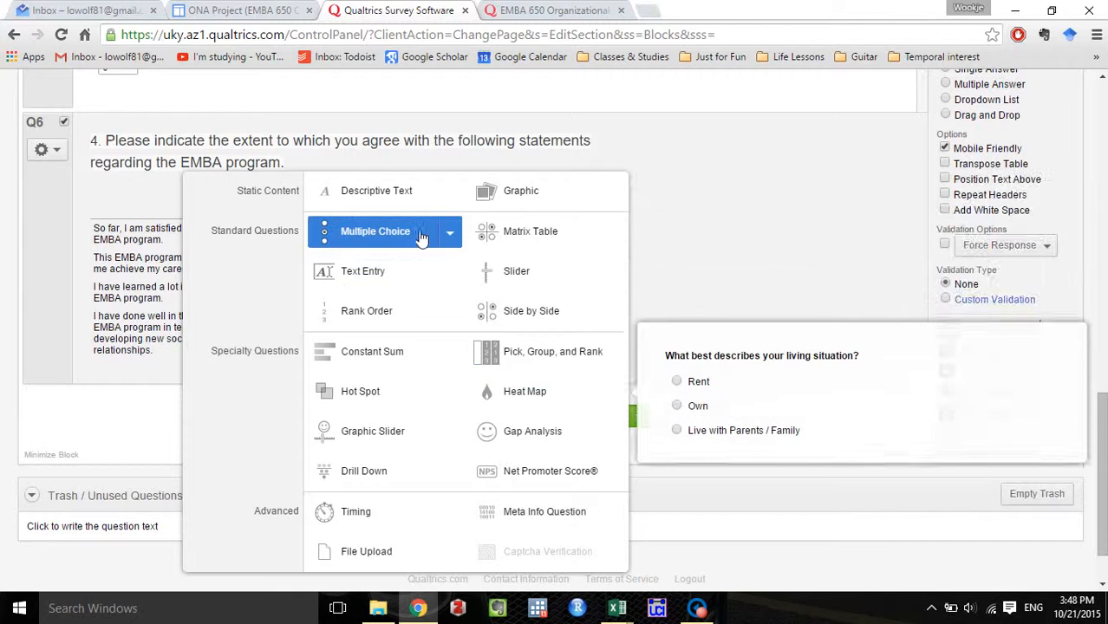
click(449, 235)
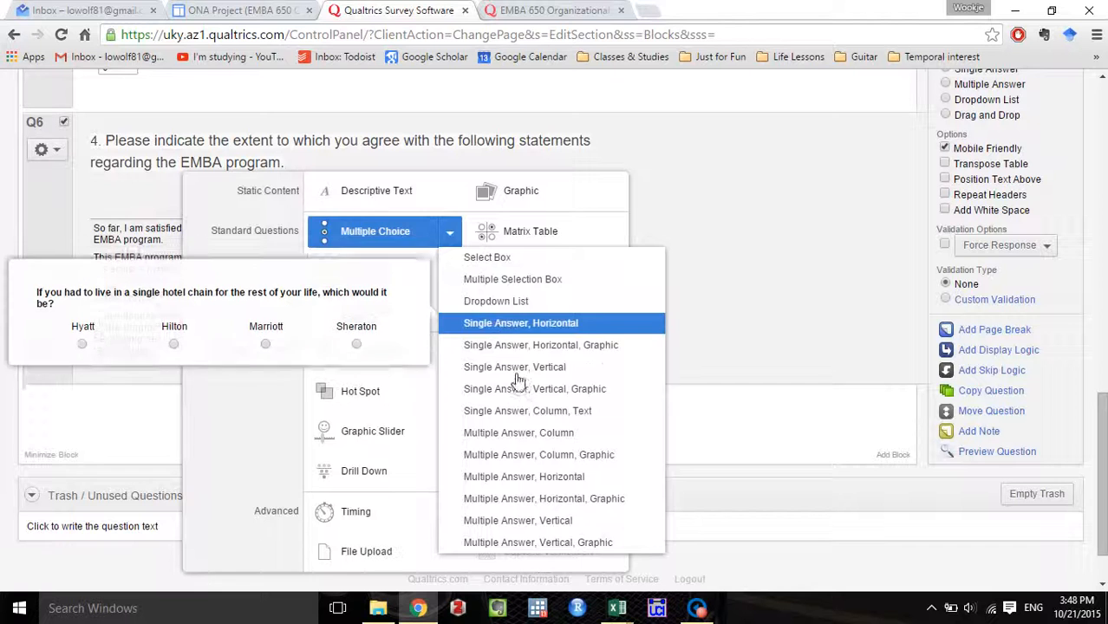
click(575, 524)
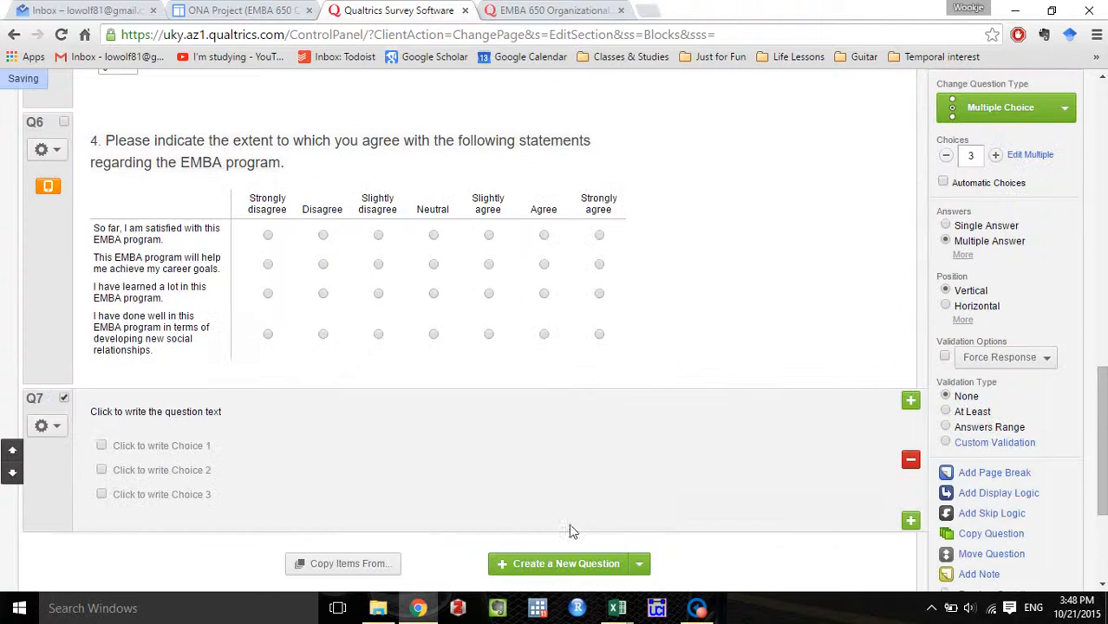
click(217, 416)
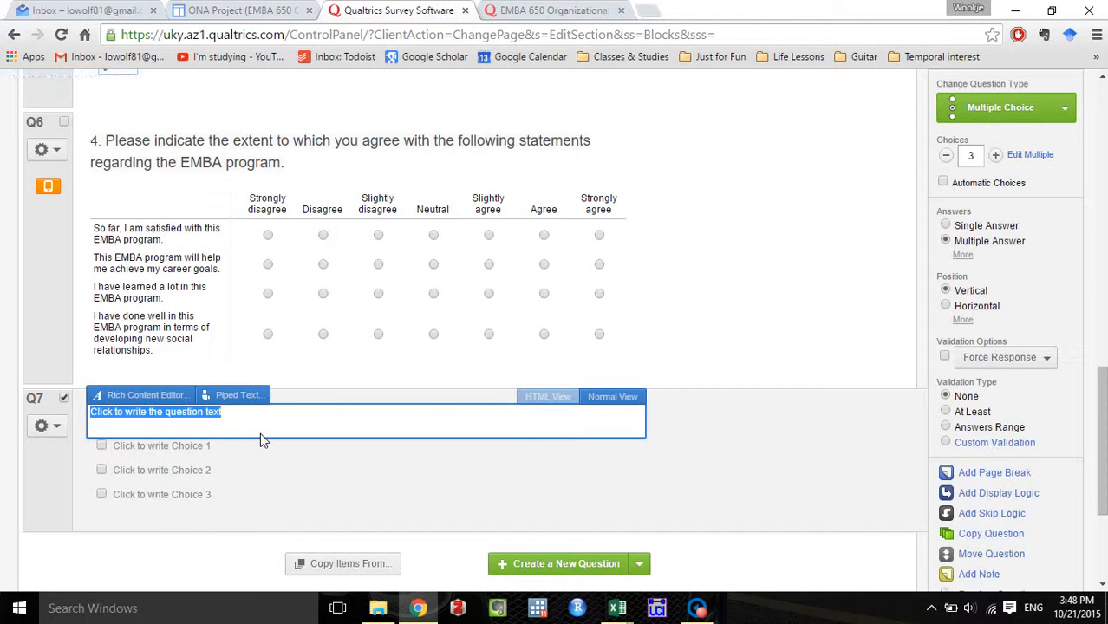
key(ctrl+v)
click(439, 512)
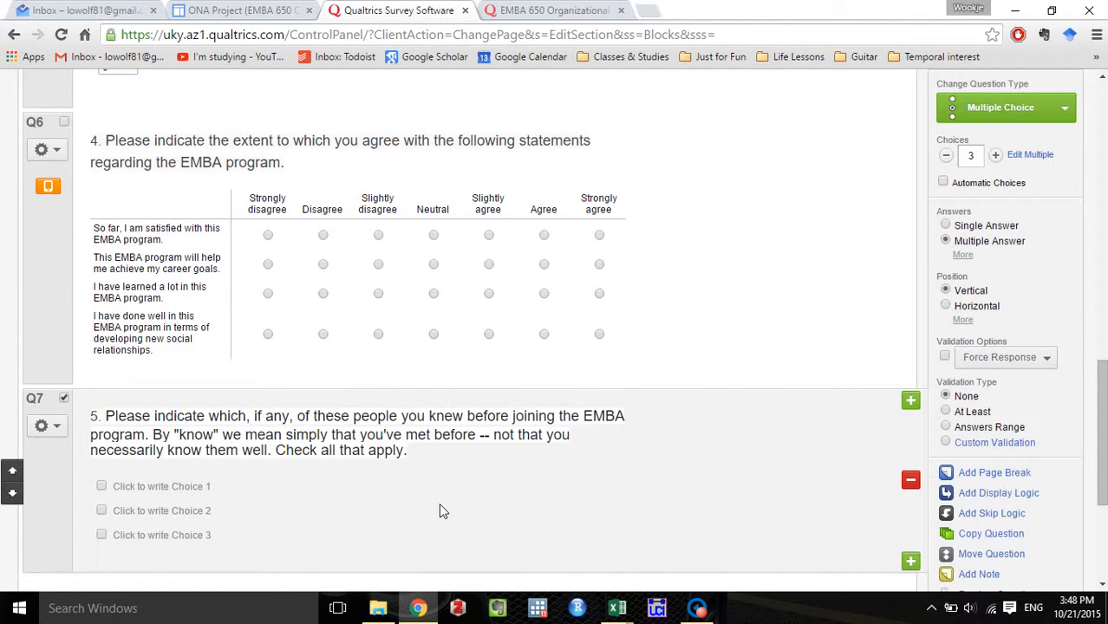
Open the bulk editor for question 5's choices and clear the three default choices.
click(1030, 156)
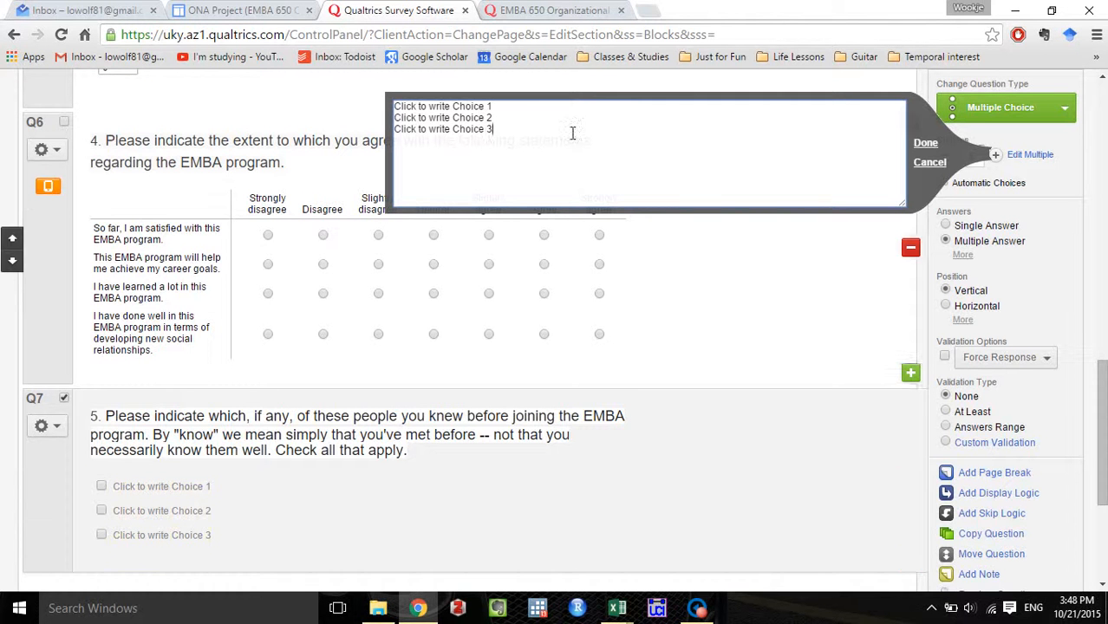
key(ctrl+a)
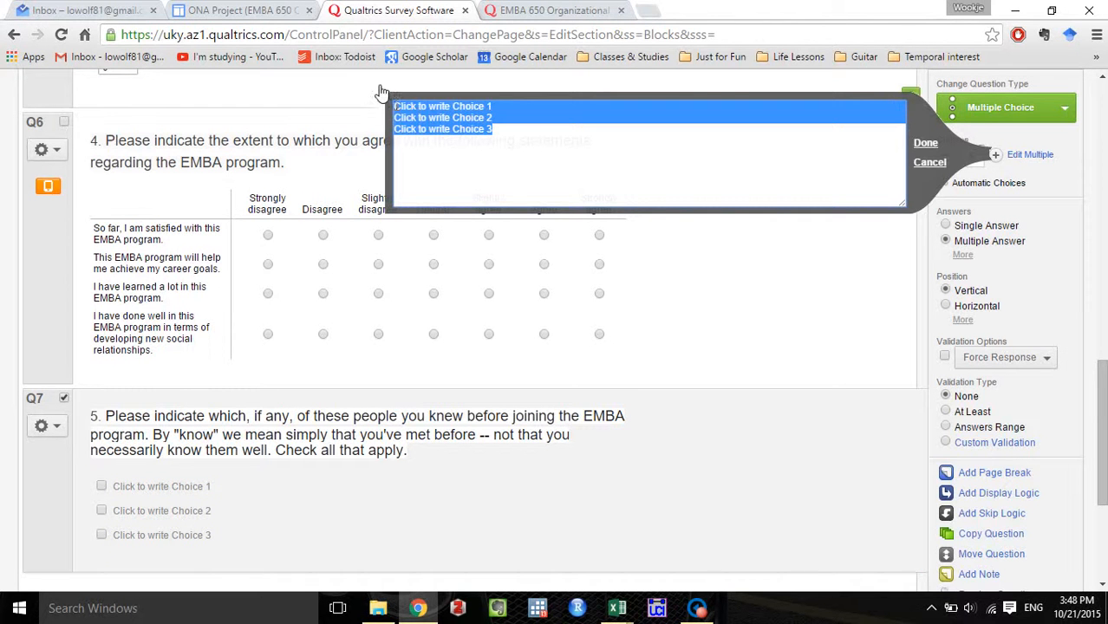
key(BackSpace)
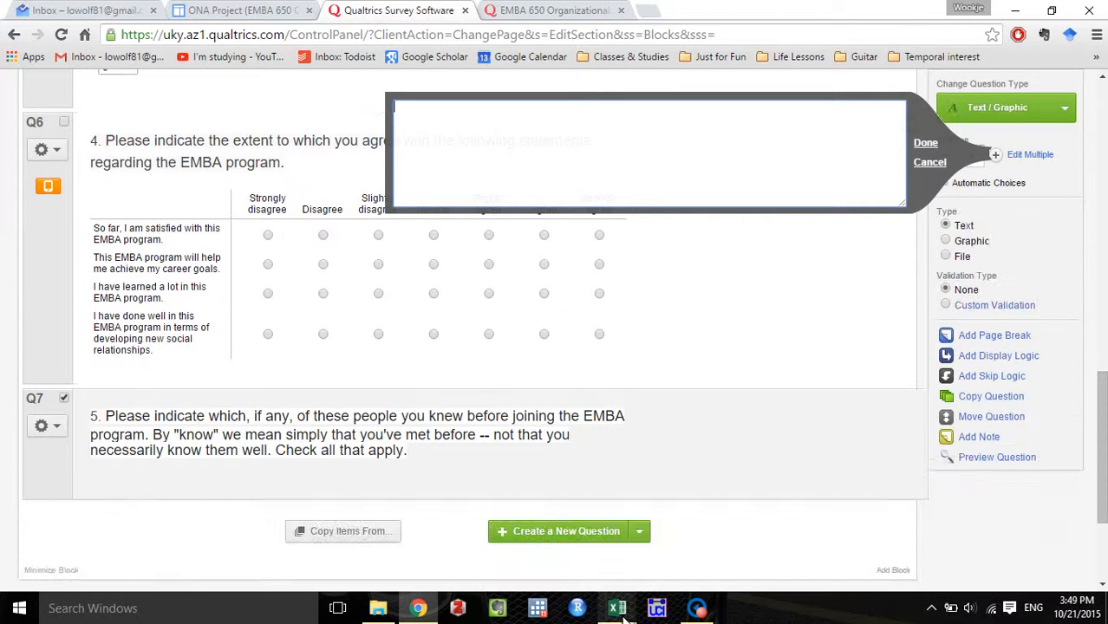
Switch to the class roster workbook in Excel and copy the first and last names in A2:B20.
mouse_move(626, 612)
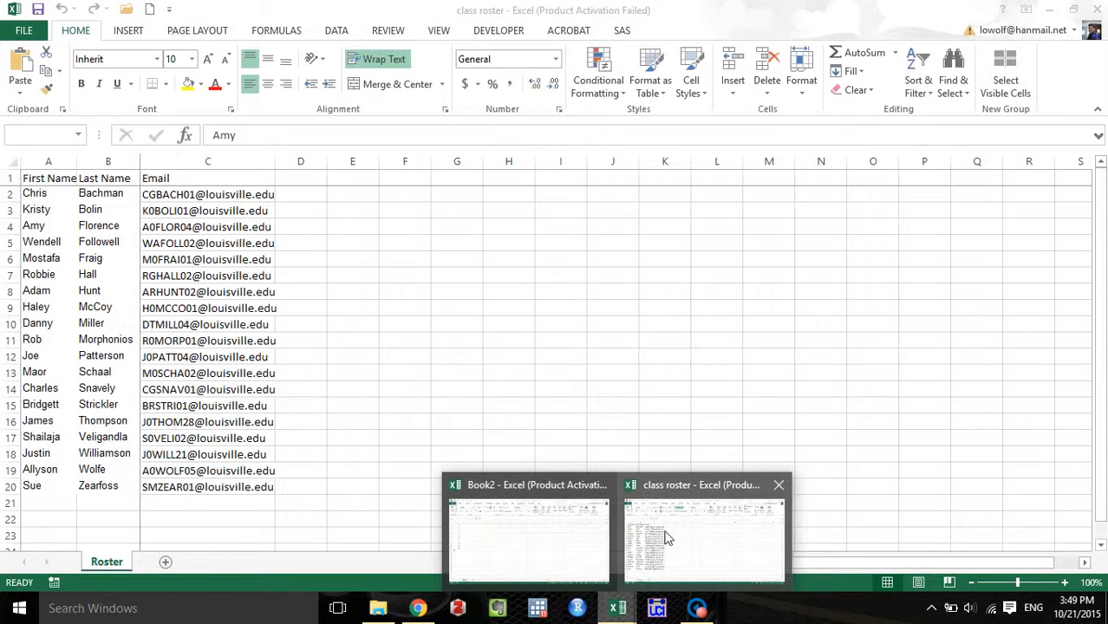
click(666, 538)
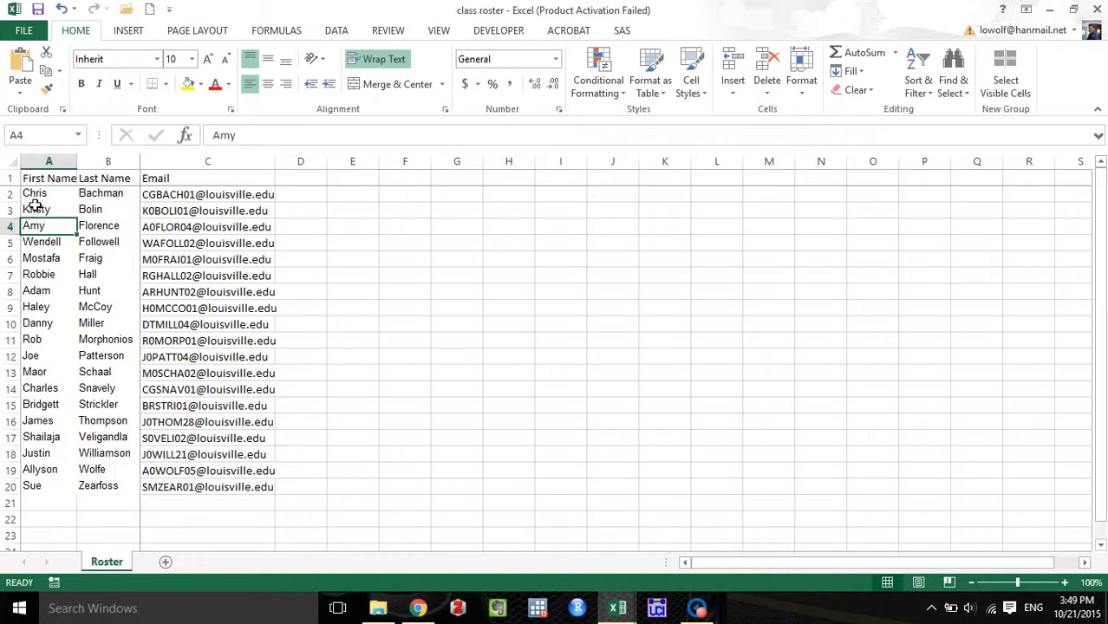
drag(31, 195, 91, 485)
key(ctrl+c)
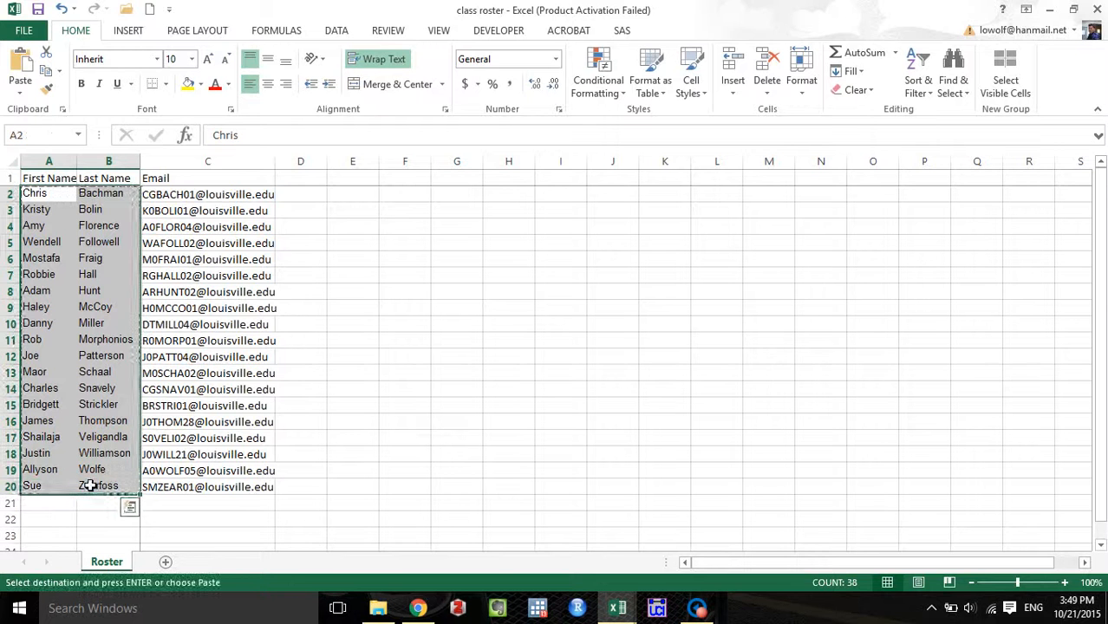
Return to the Qualtrics editor in Chrome, paste the roster names as question 5's choices and apply the list.
click(418, 608)
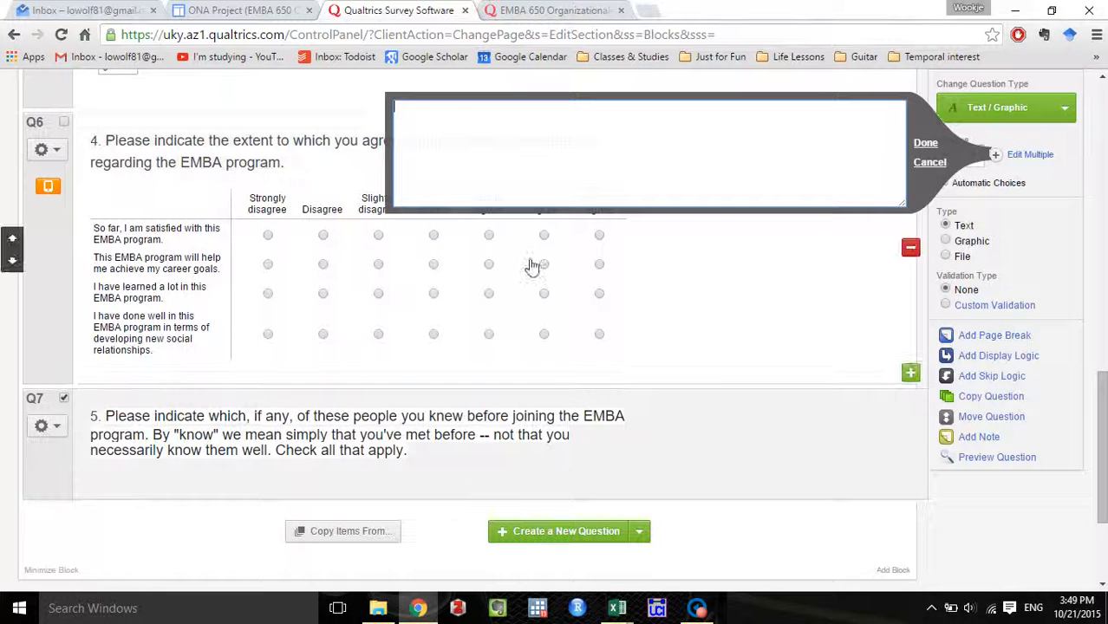
key(ctrl+v)
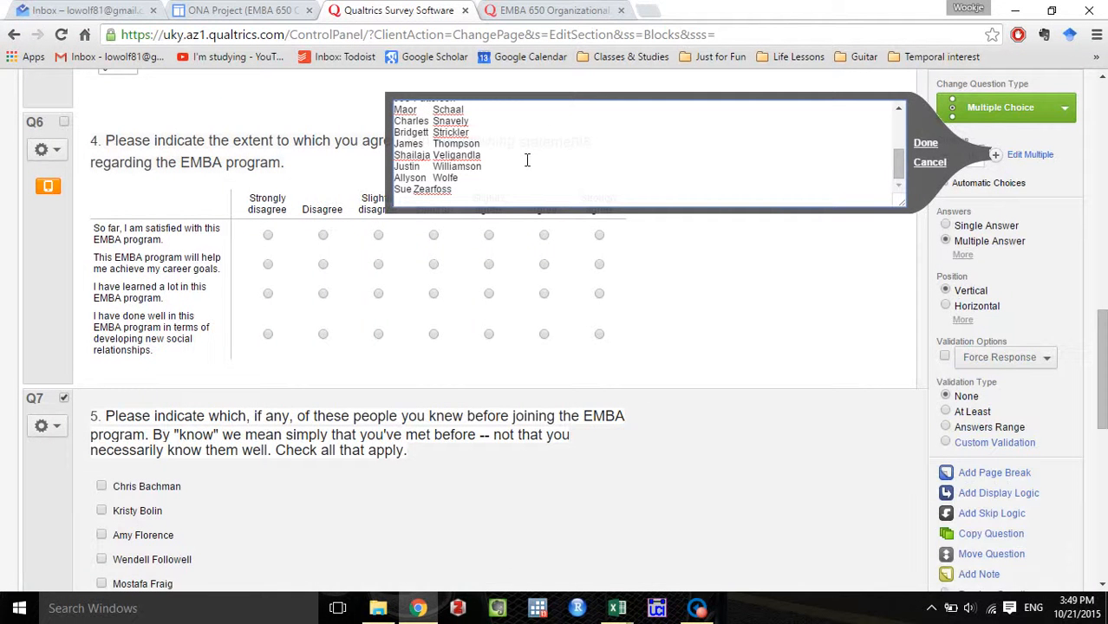
click(926, 144)
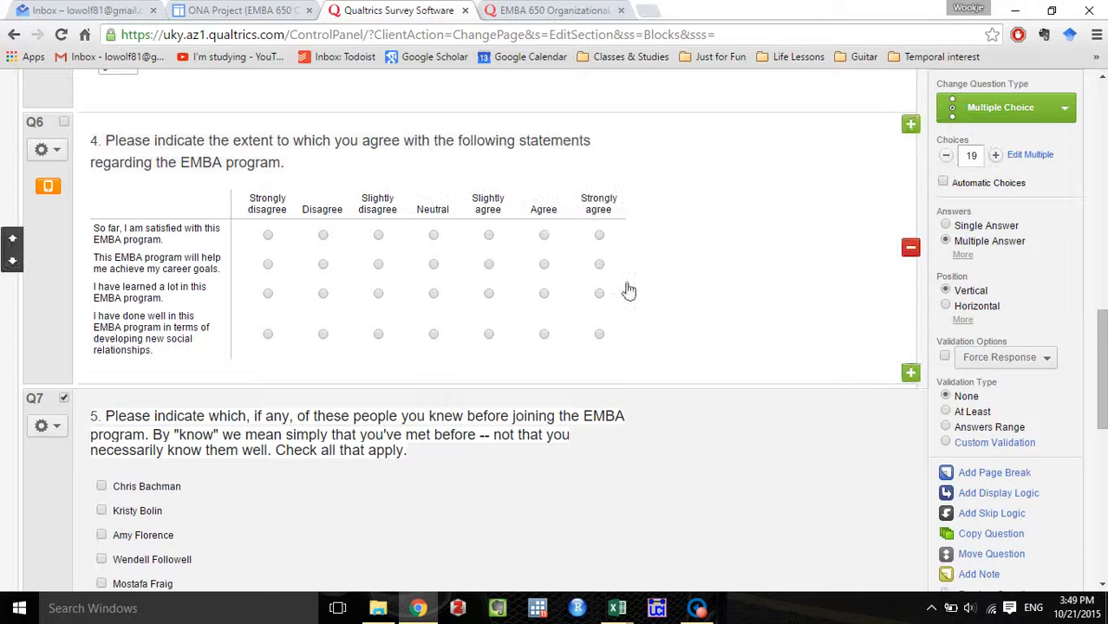
scroll(411, 447, down, 2)
scroll(411, 448, down, 5)
scroll(410, 448, up, 5)
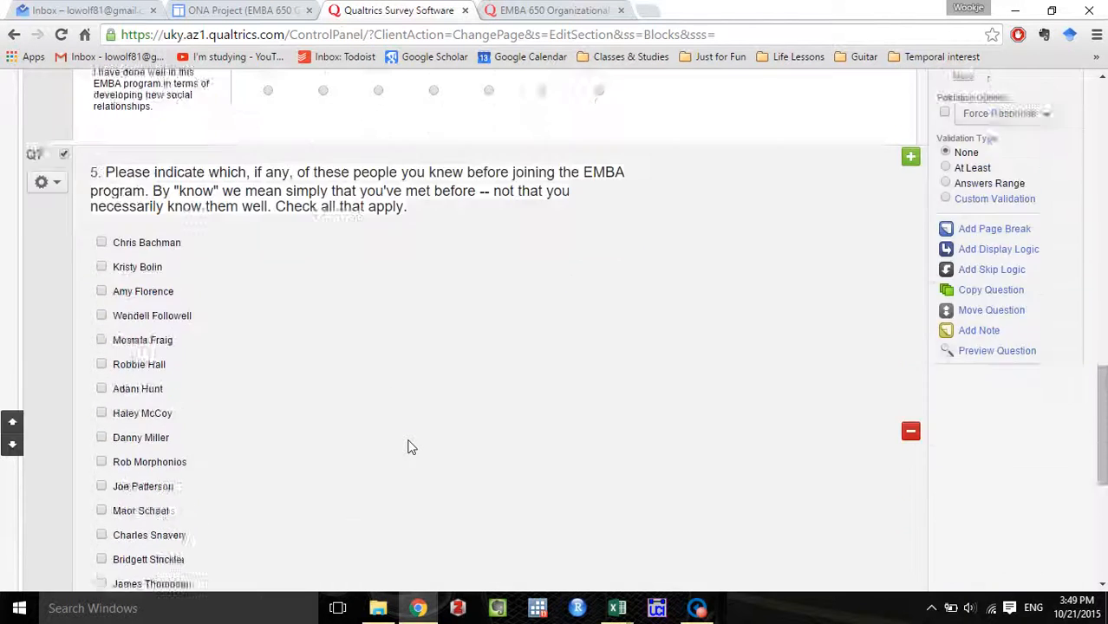
scroll(411, 447, down, 4)
scroll(409, 445, up, 1)
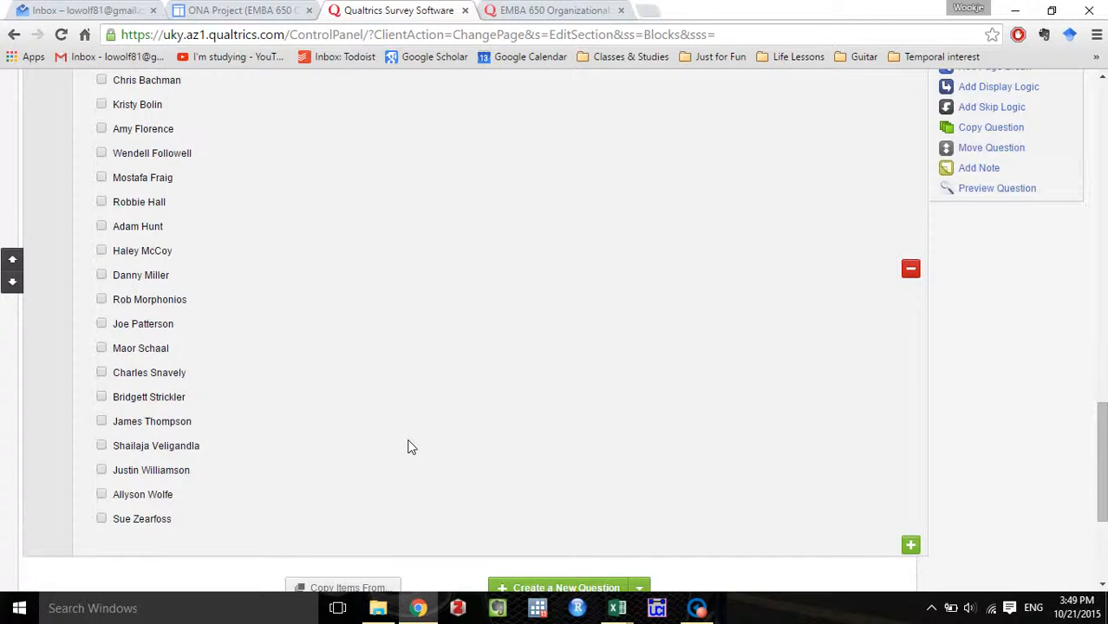
Compare question 5's name list with the existing survey and advance that survey to question 6.
click(499, 9)
scroll(670, 367, down, 3)
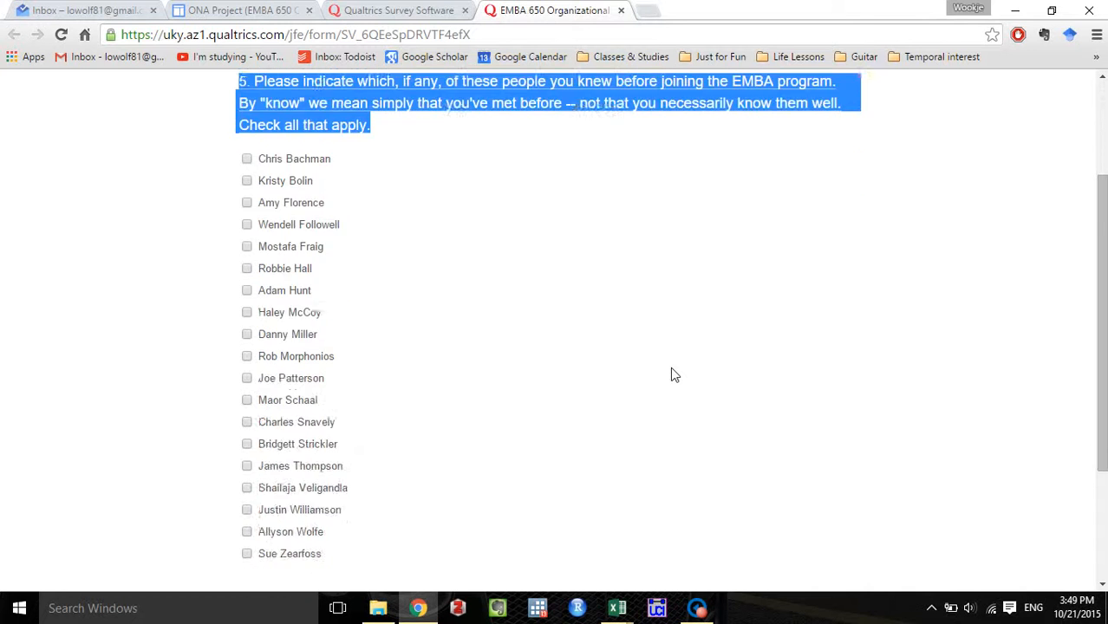
click(838, 548)
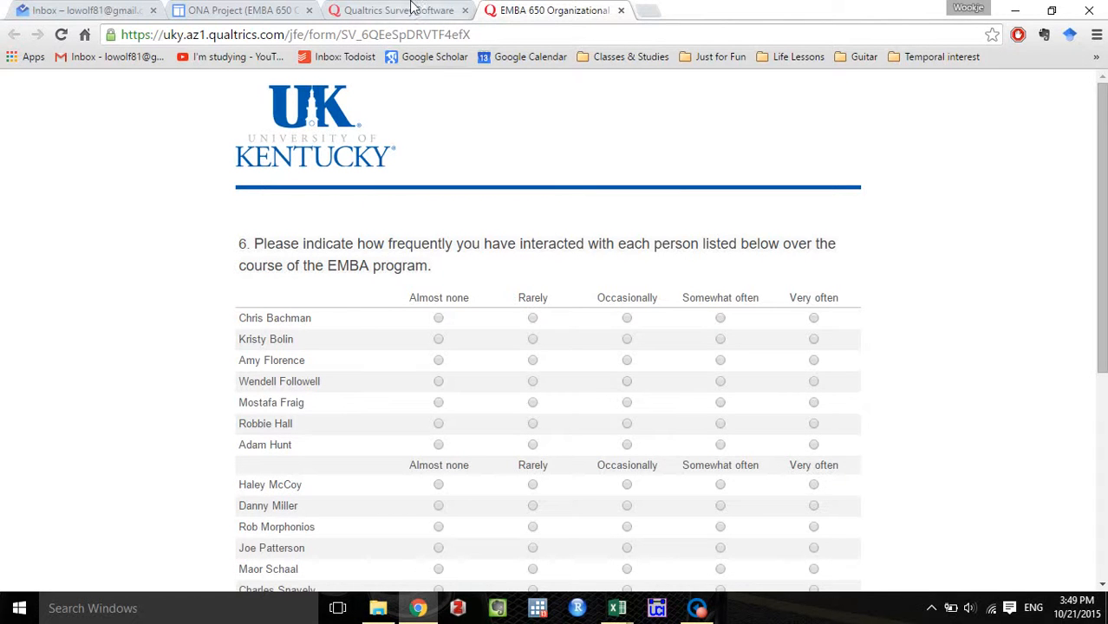
Return to the survey editor and add a Likert, Single Answer matrix table question after question 5.
click(412, 10)
scroll(534, 288, down, 2)
click(639, 426)
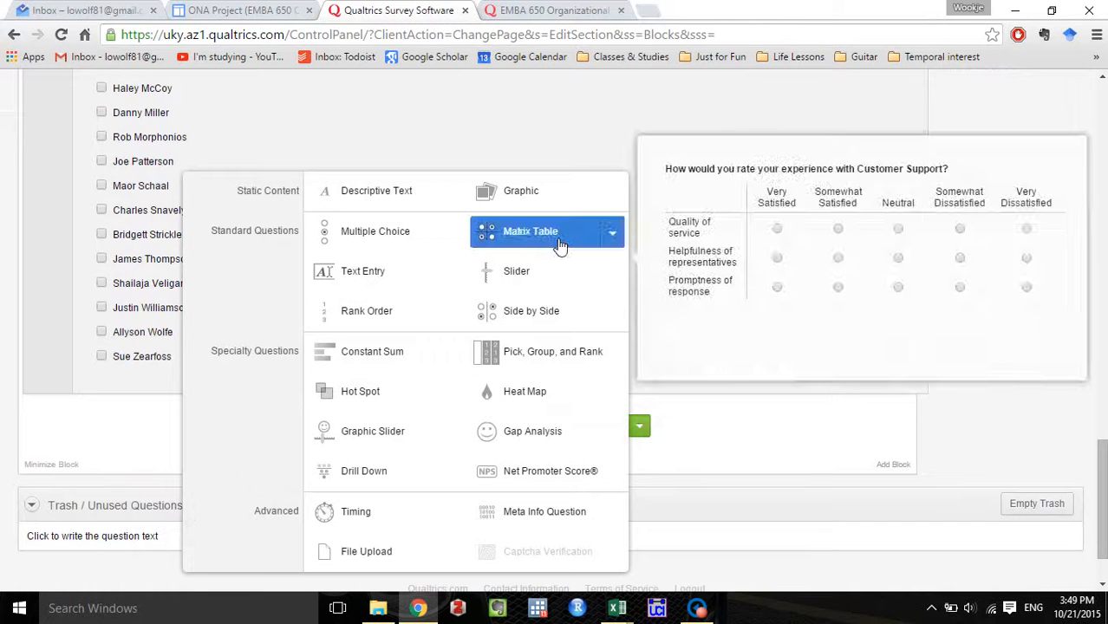
click(610, 236)
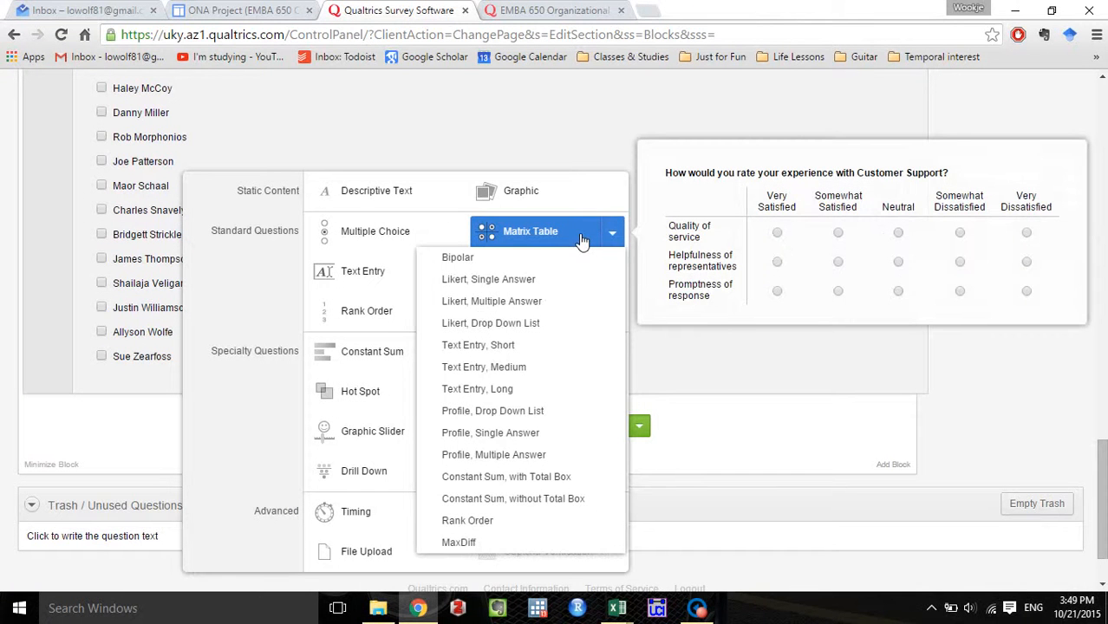
click(536, 287)
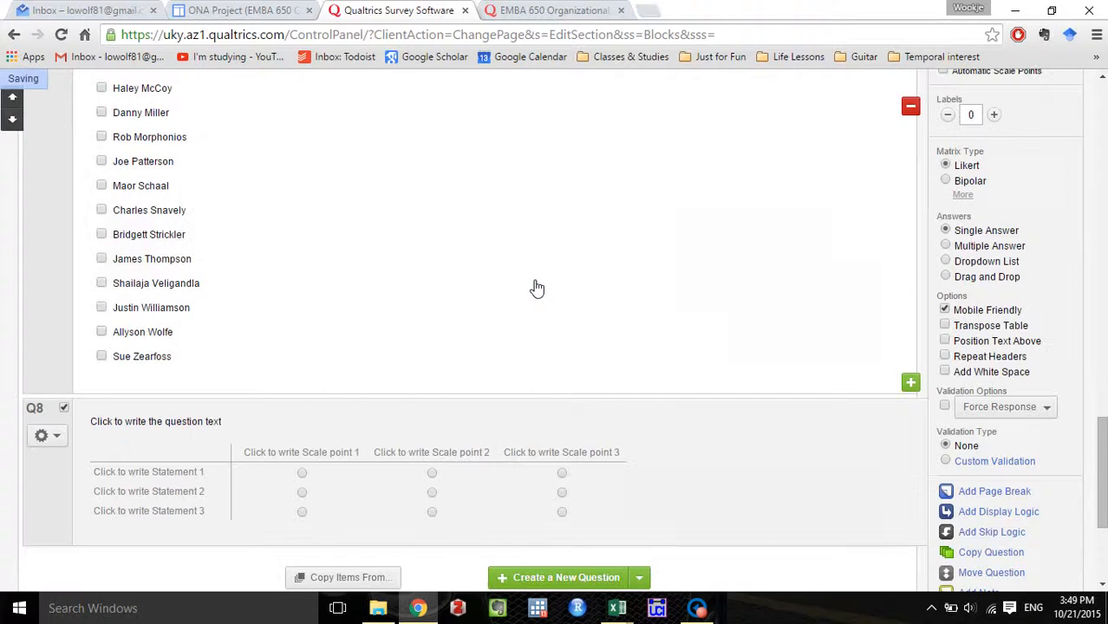
scroll(537, 287, down, 1)
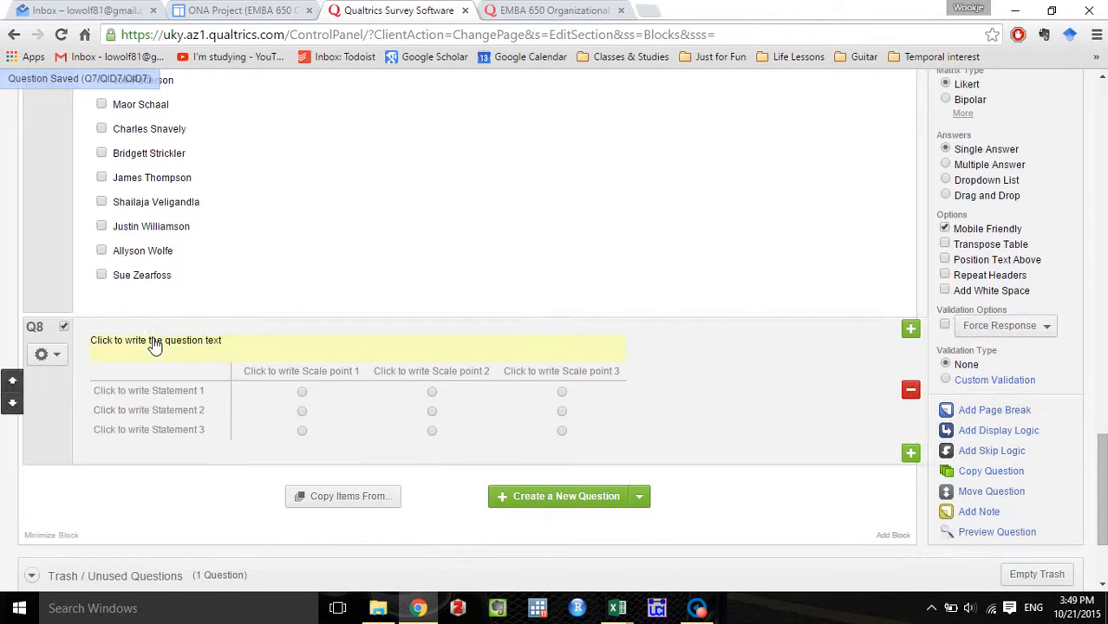
Copy the existing survey's question 6 text about interaction frequency and paste it as the new matrix's question wording.
click(500, 7)
drag(438, 270, 225, 252)
click(399, 9)
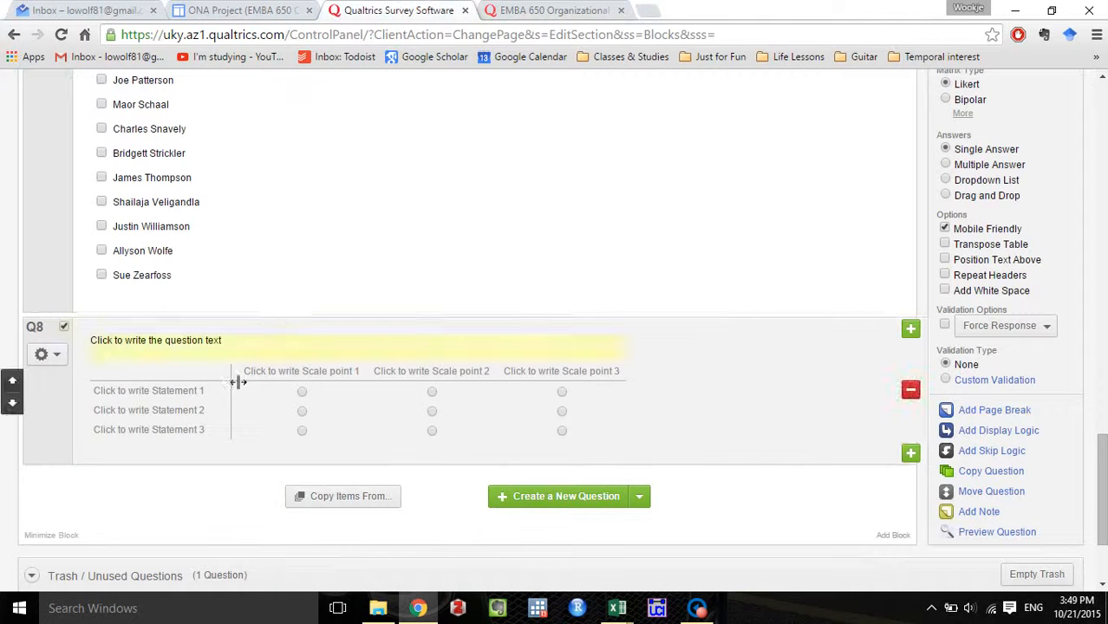
click(220, 348)
key(ctrl+a)
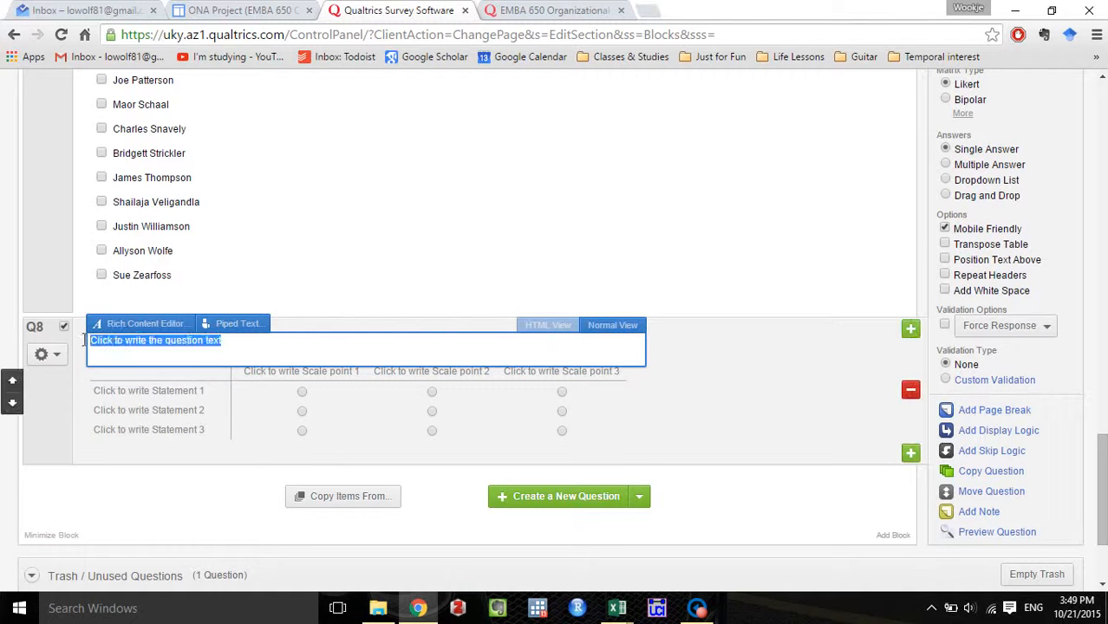
key(ctrl+v)
click(765, 356)
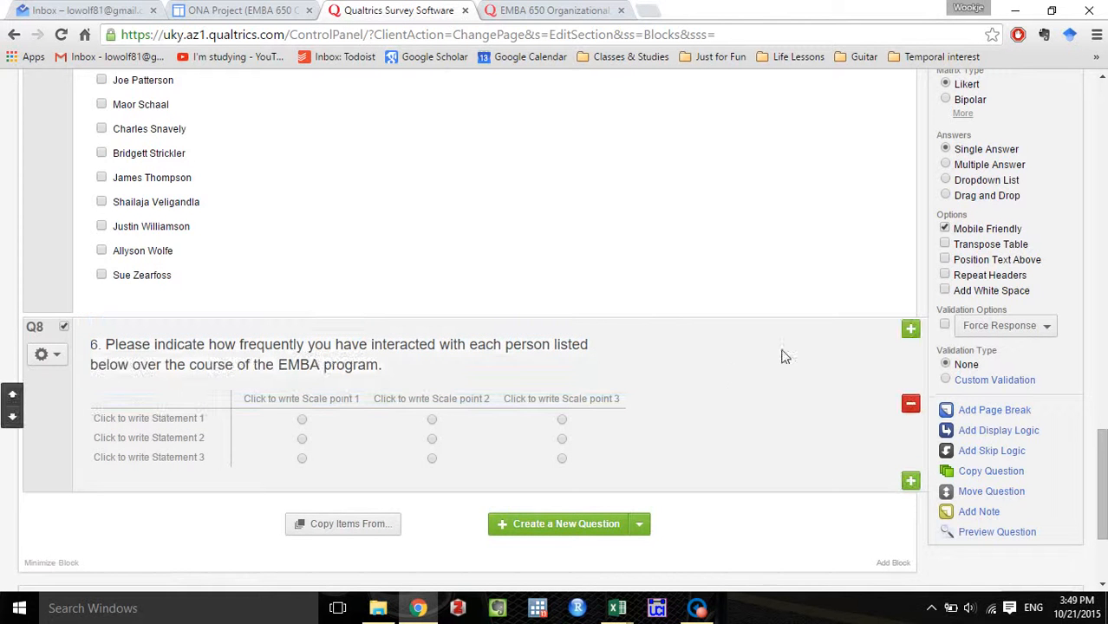
Open the new matrix's statements for bulk editing and copy names A2:B20 from the class roster workbook in Excel.
scroll(804, 363, up, 3)
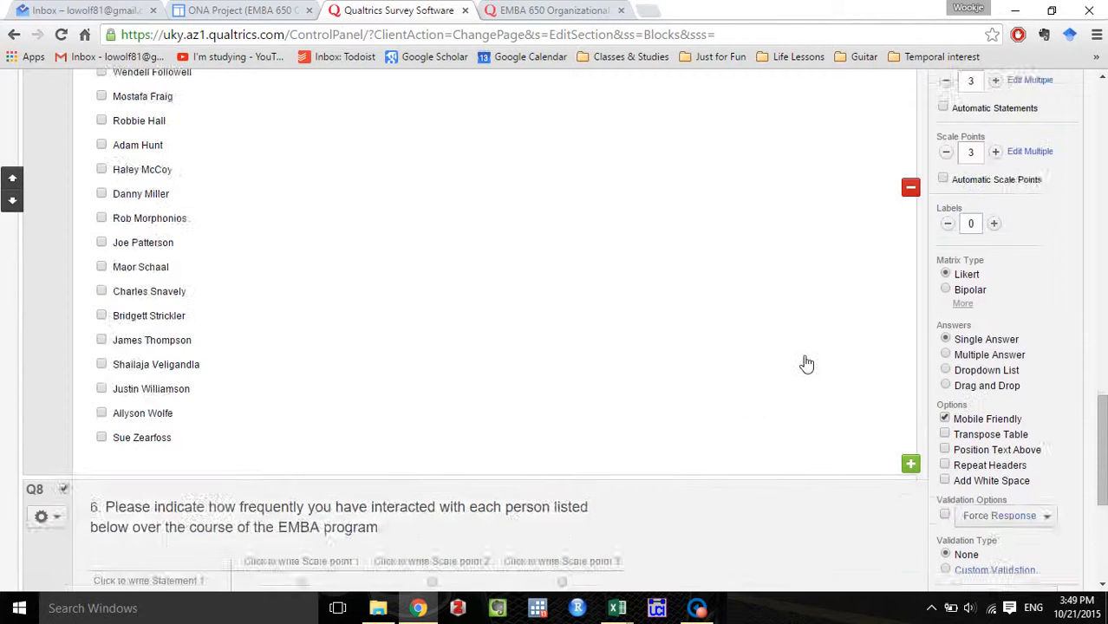
scroll(803, 363, down, 2)
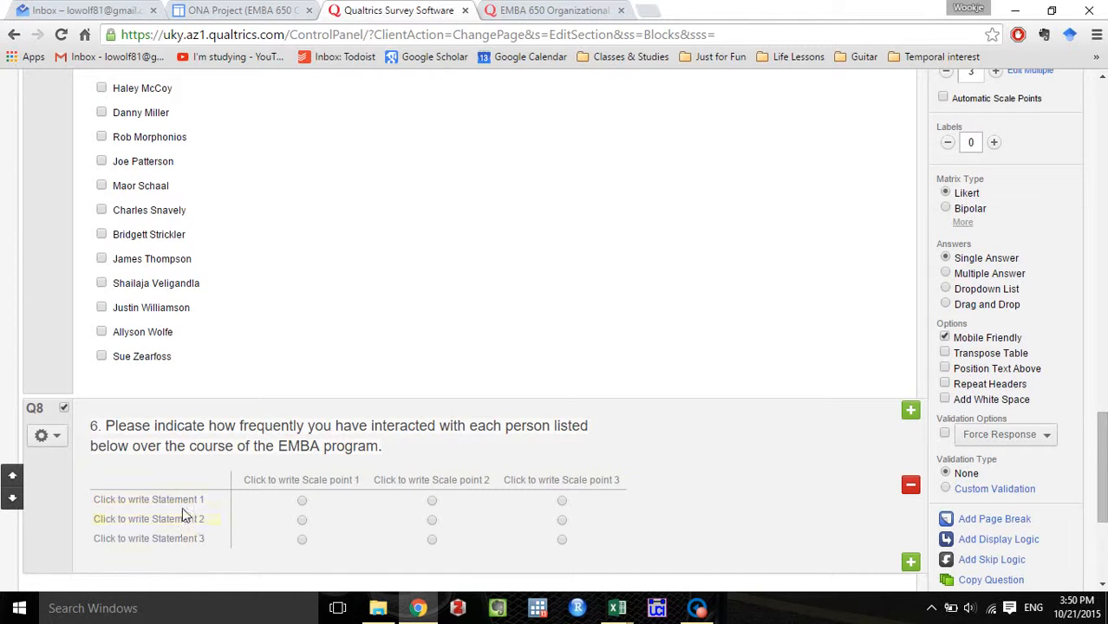
scroll(809, 403, up, 1)
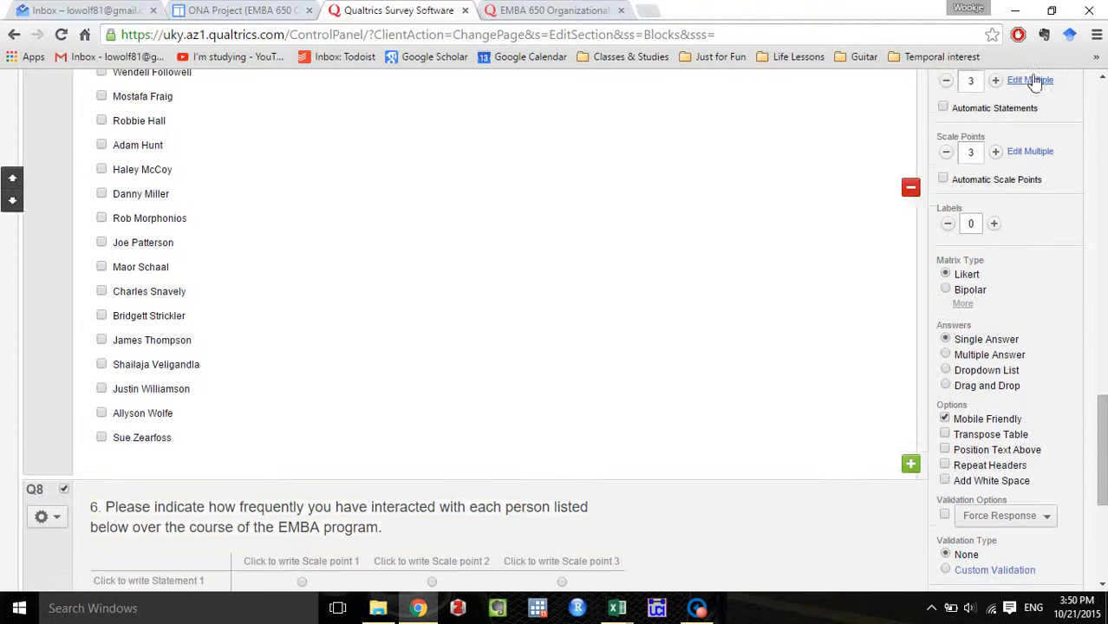
scroll(1034, 82, up, 1)
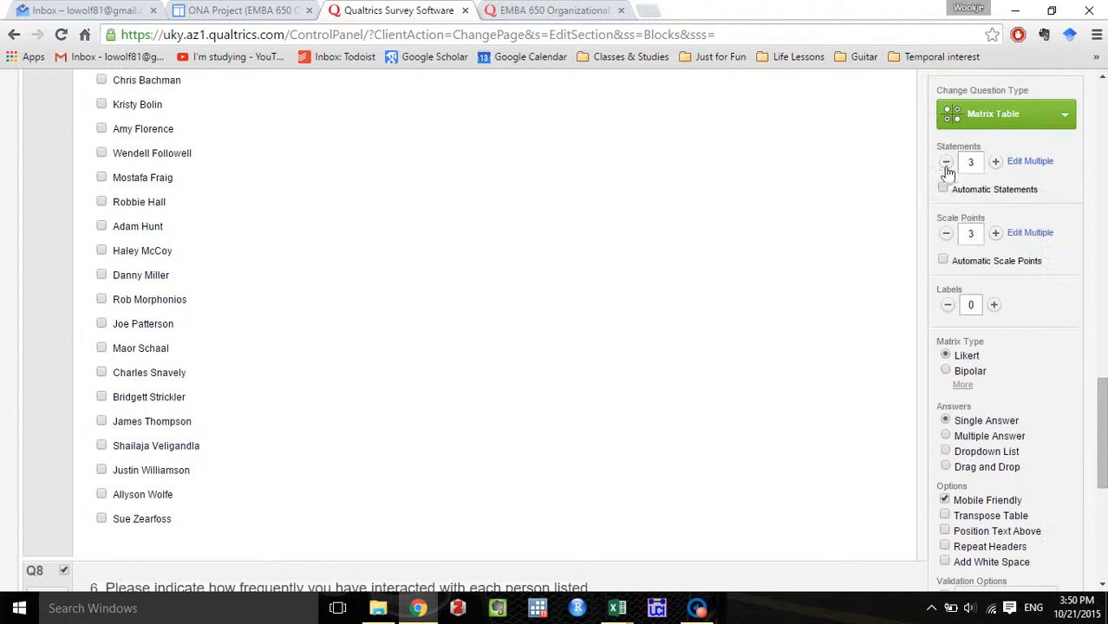
click(1031, 162)
mouse_move(614, 611)
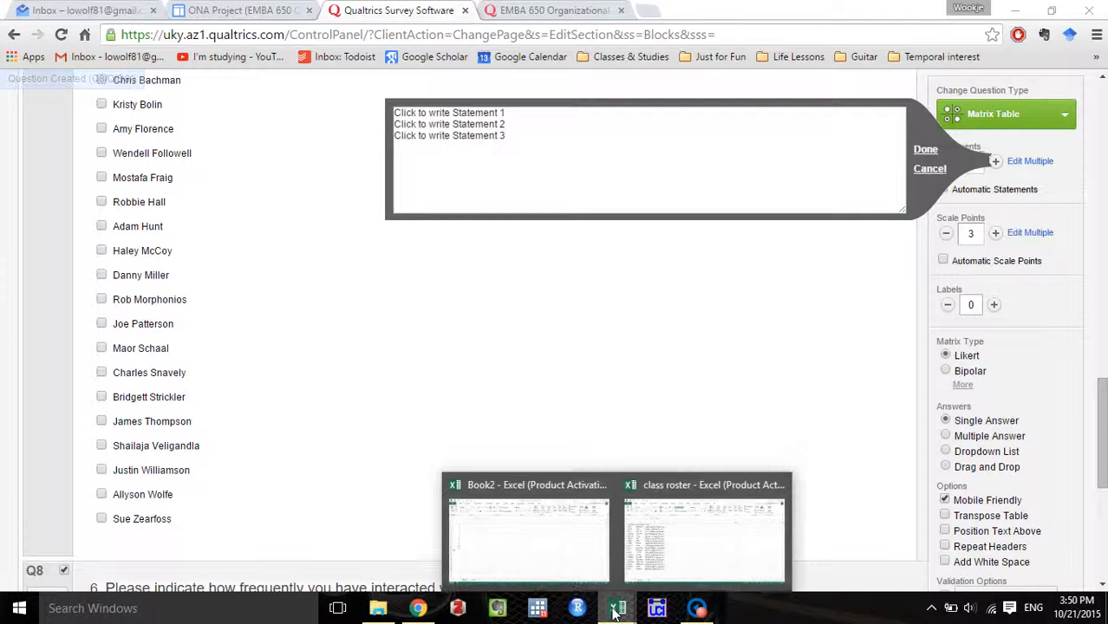
click(668, 542)
key(ctrl+c)
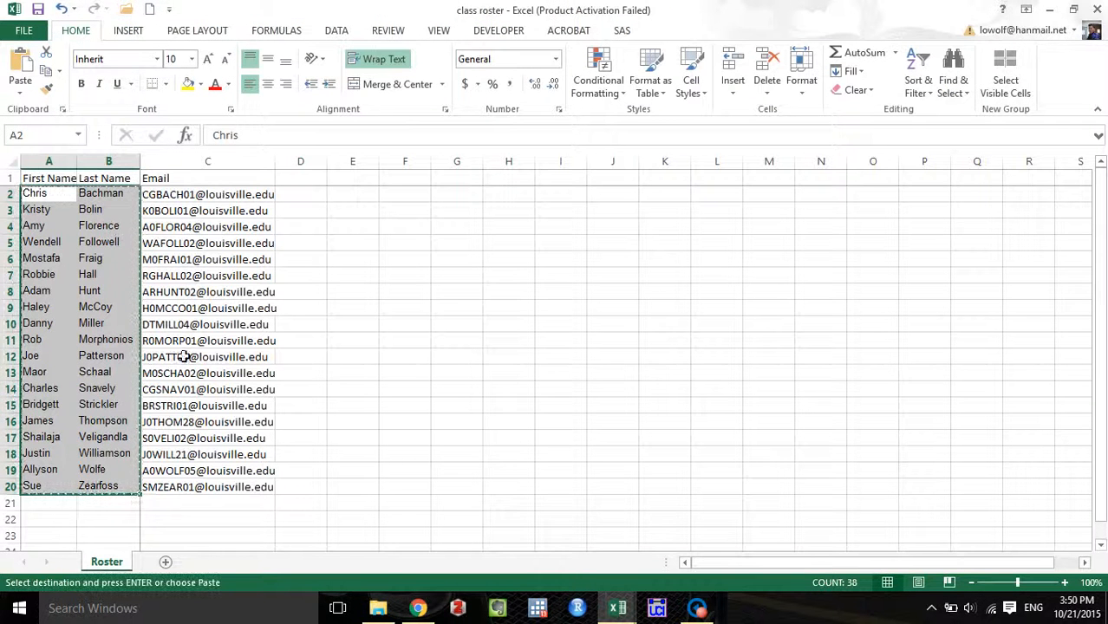
Return to Chrome, replace the matrix's default statements with the copied roster names and apply the list.
click(418, 608)
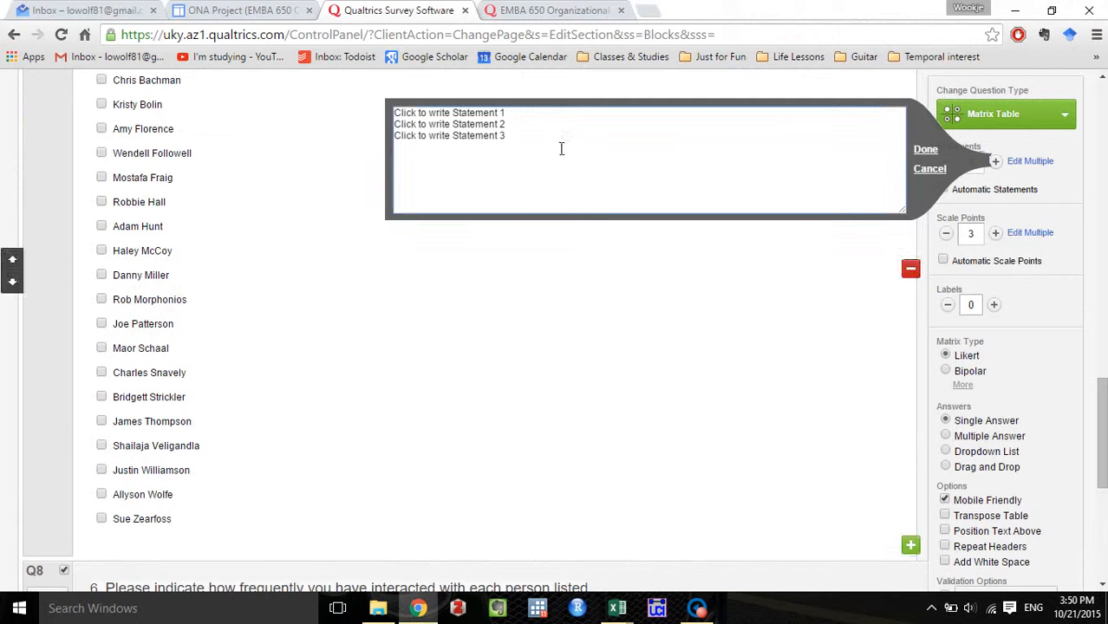
drag(561, 149, 363, 116)
key(ctrl+v)
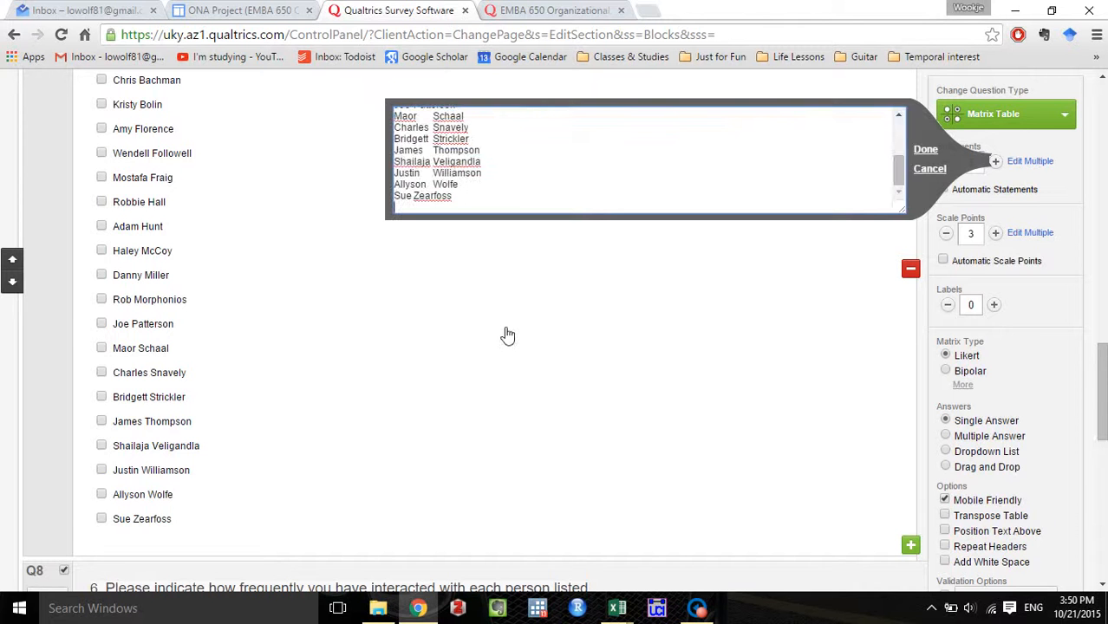
click(508, 335)
scroll(499, 332, down, 6)
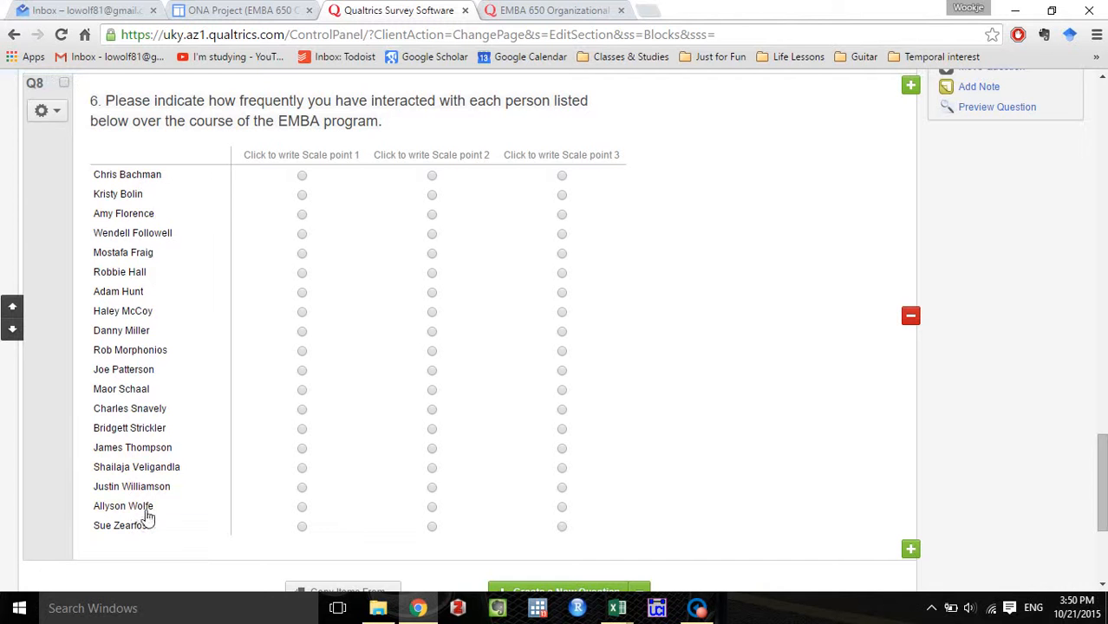
scroll(631, 235, up, 1)
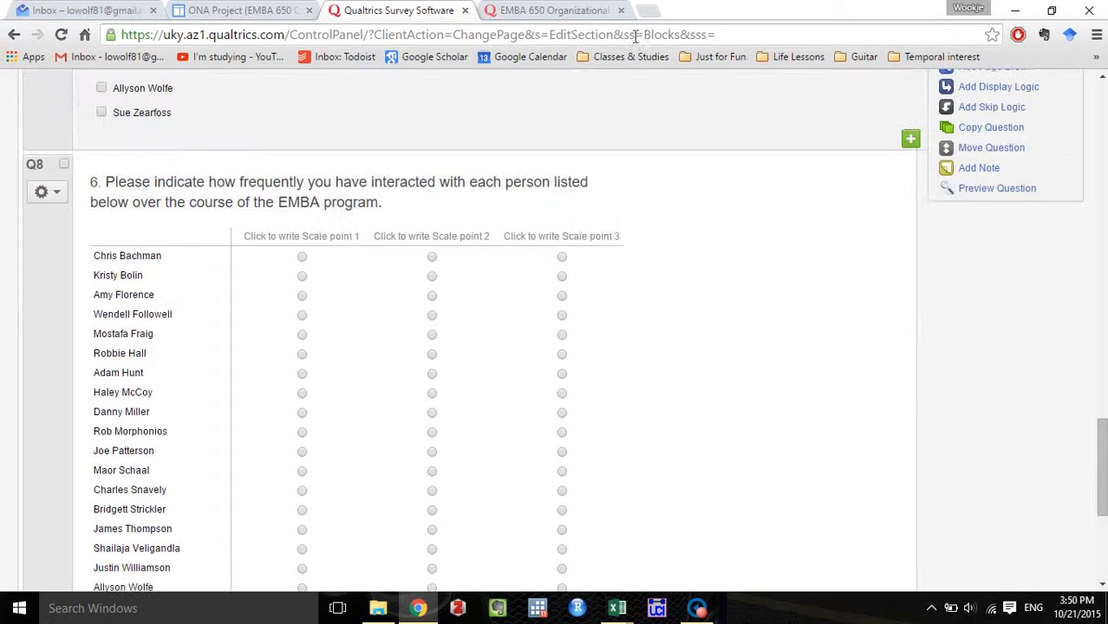
Compare the existing survey's question 6 scale labels with the new matrix's default scale points in the survey editor.
click(555, 10)
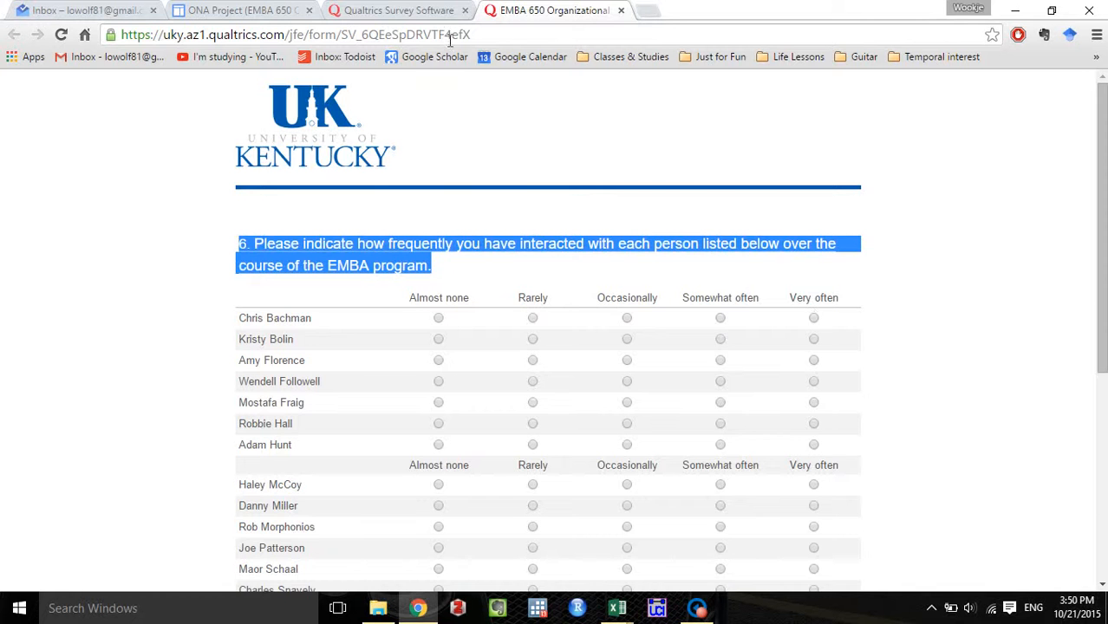
click(360, 10)
scroll(858, 381, up, 6)
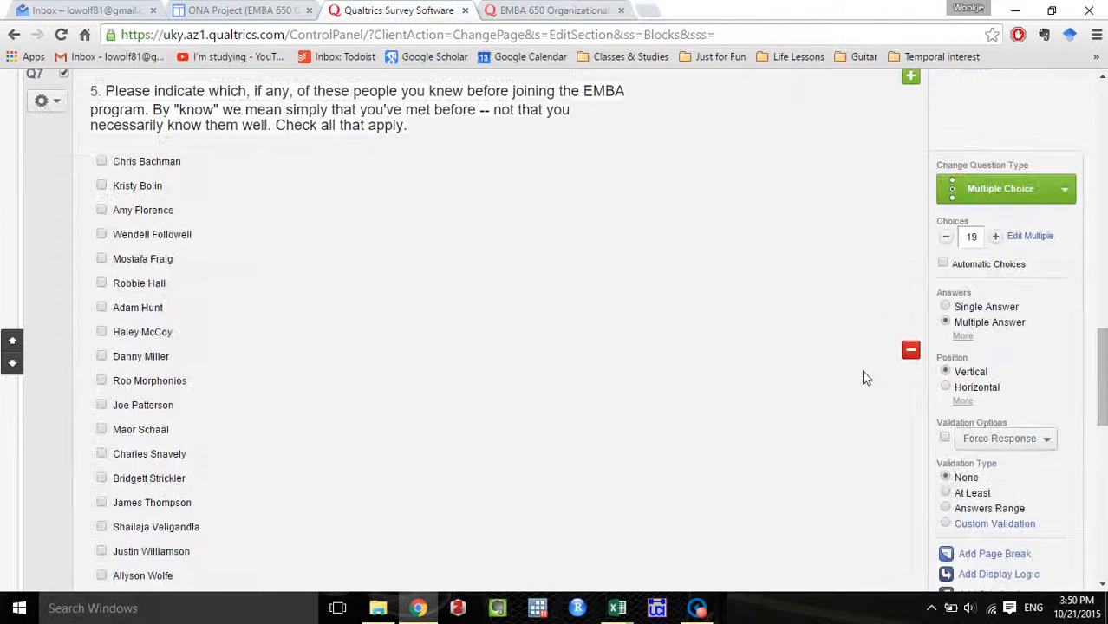
scroll(863, 378, down, 4)
scroll(862, 378, up, 4)
scroll(918, 414, down, 4)
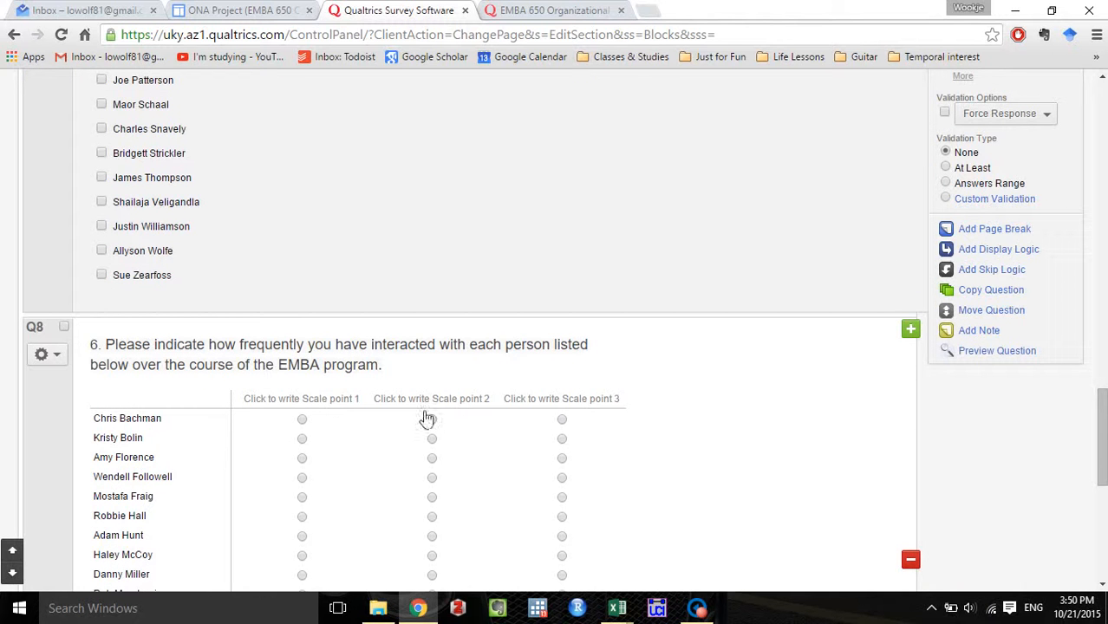
click(331, 398)
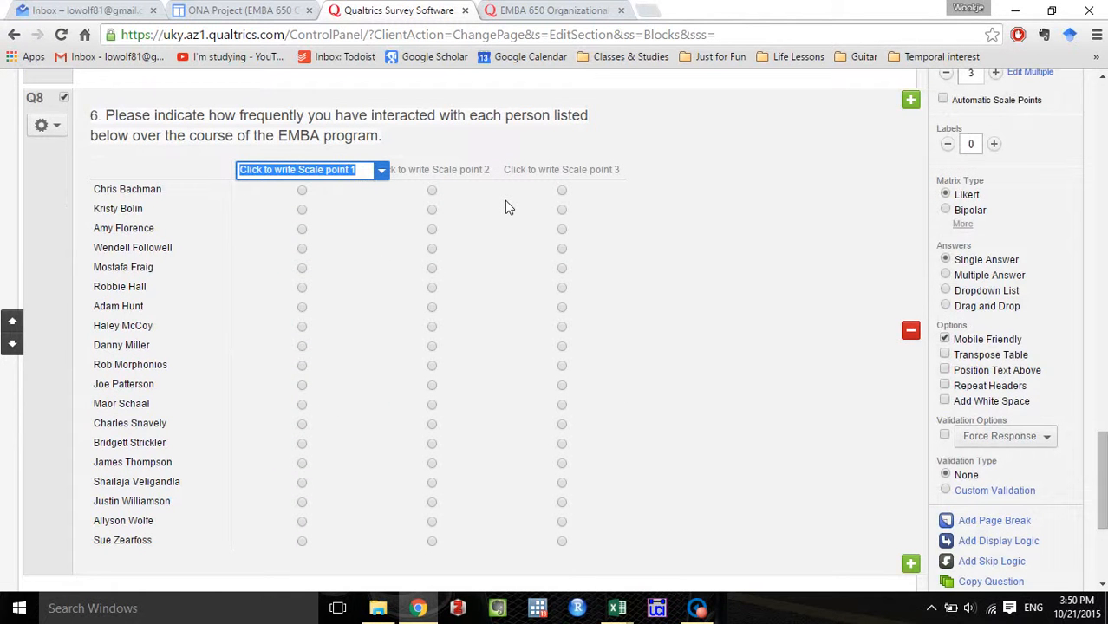
click(539, 9)
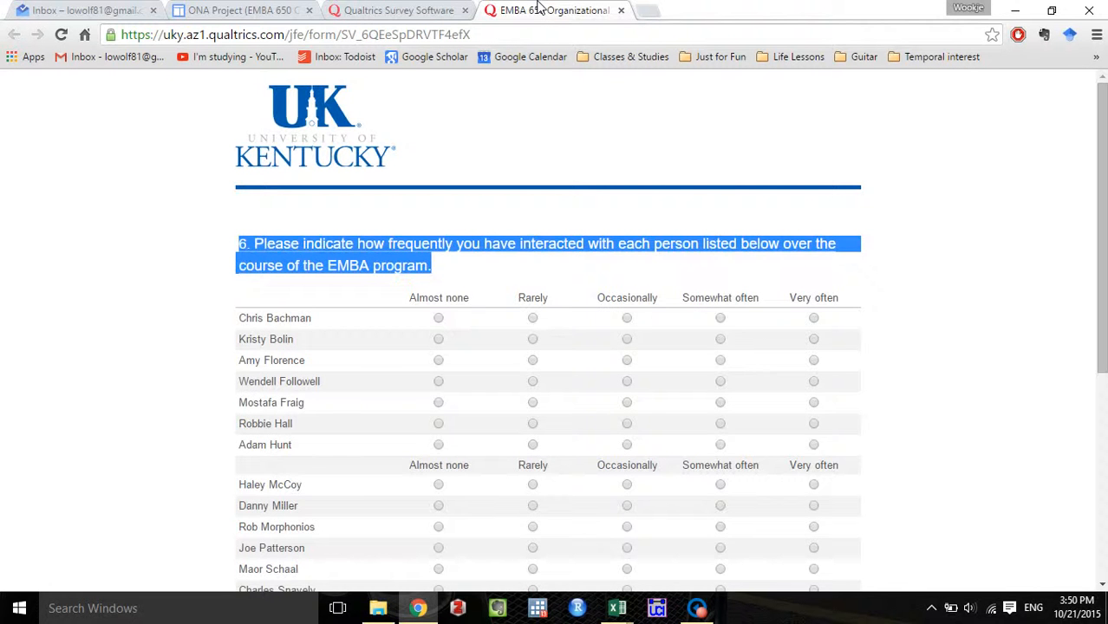
click(425, 11)
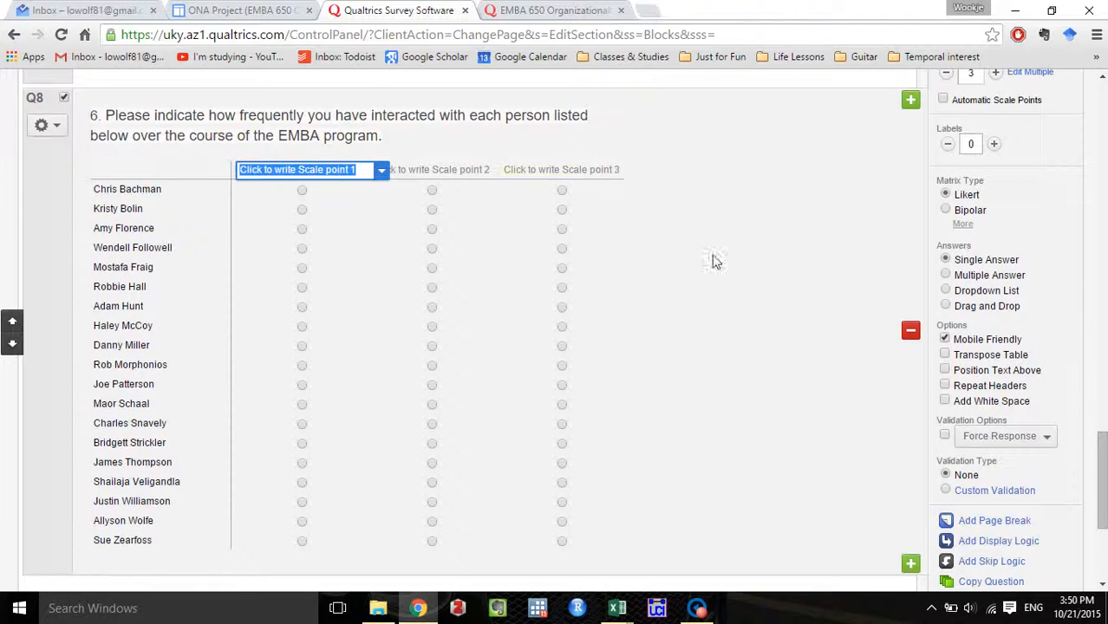
Open the new matrix's scale points for bulk editing and recheck the scale labels of the existing survey's question 6.
scroll(737, 279, up, 3)
scroll(804, 325, down, 2)
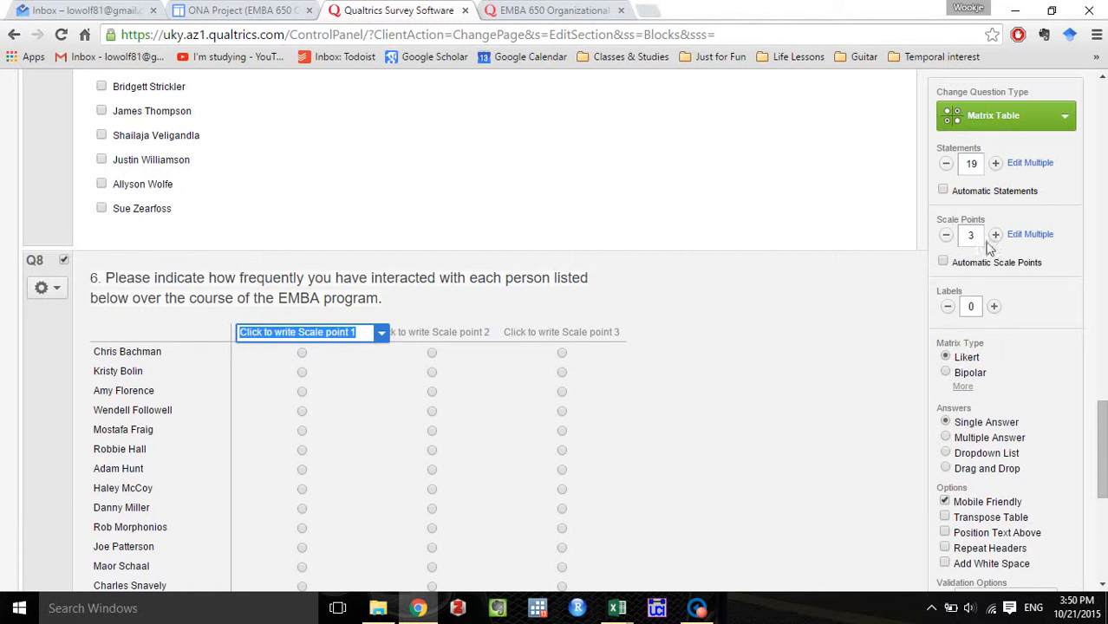
click(1027, 243)
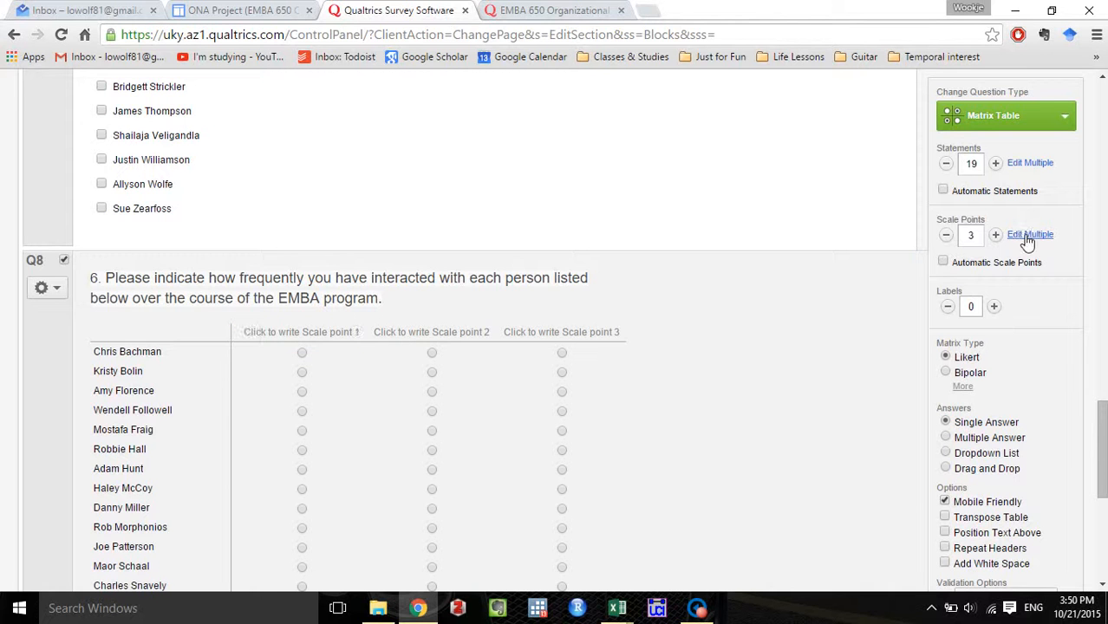
click(1027, 236)
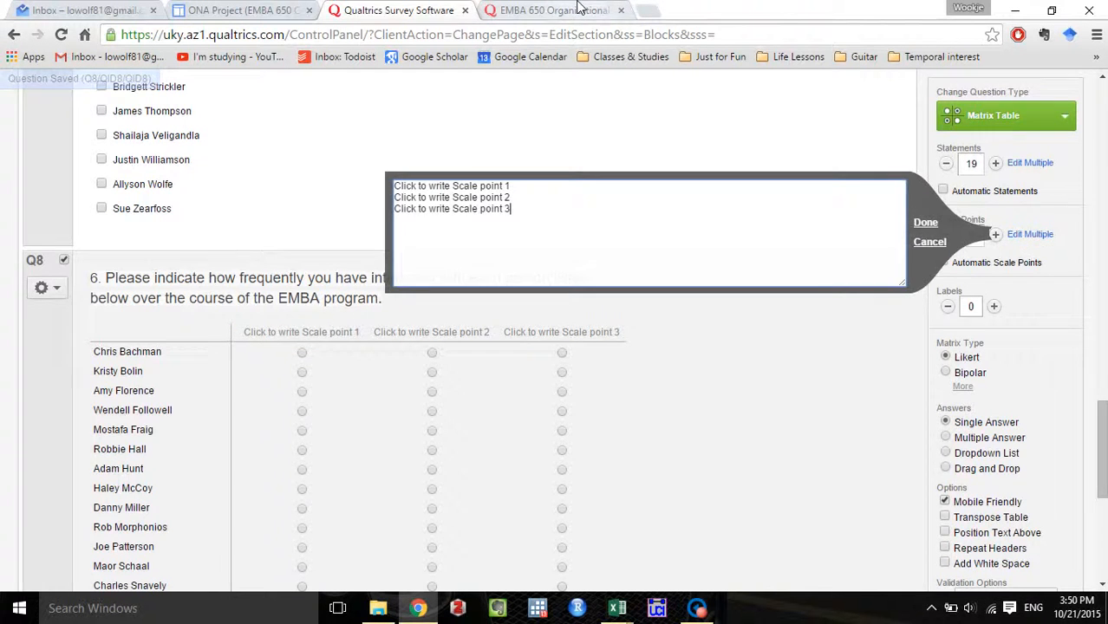
click(576, 10)
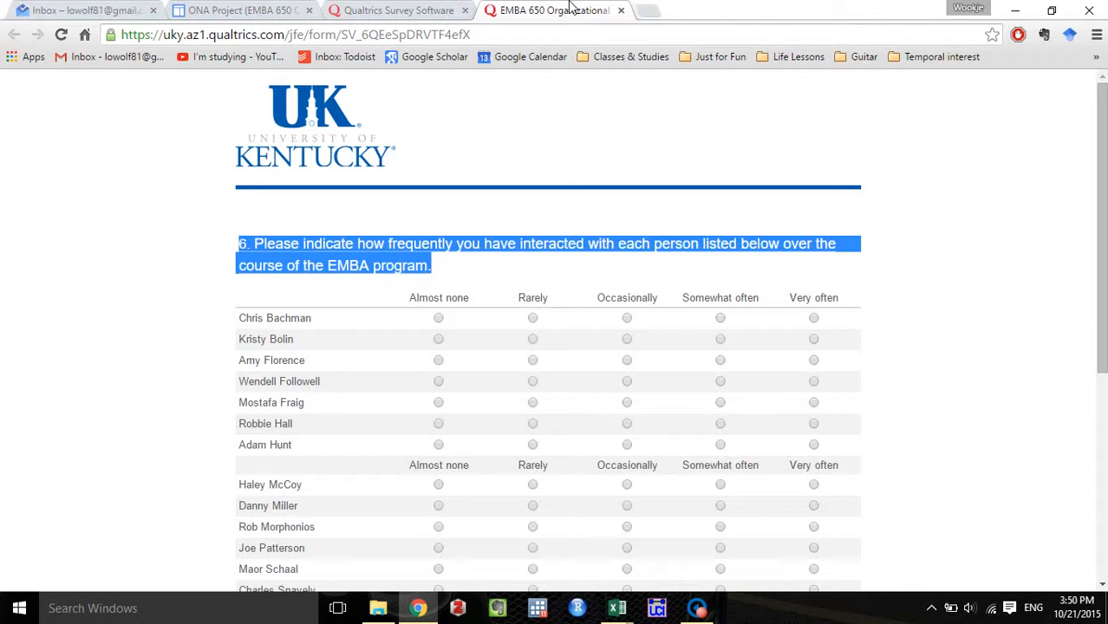
click(416, 9)
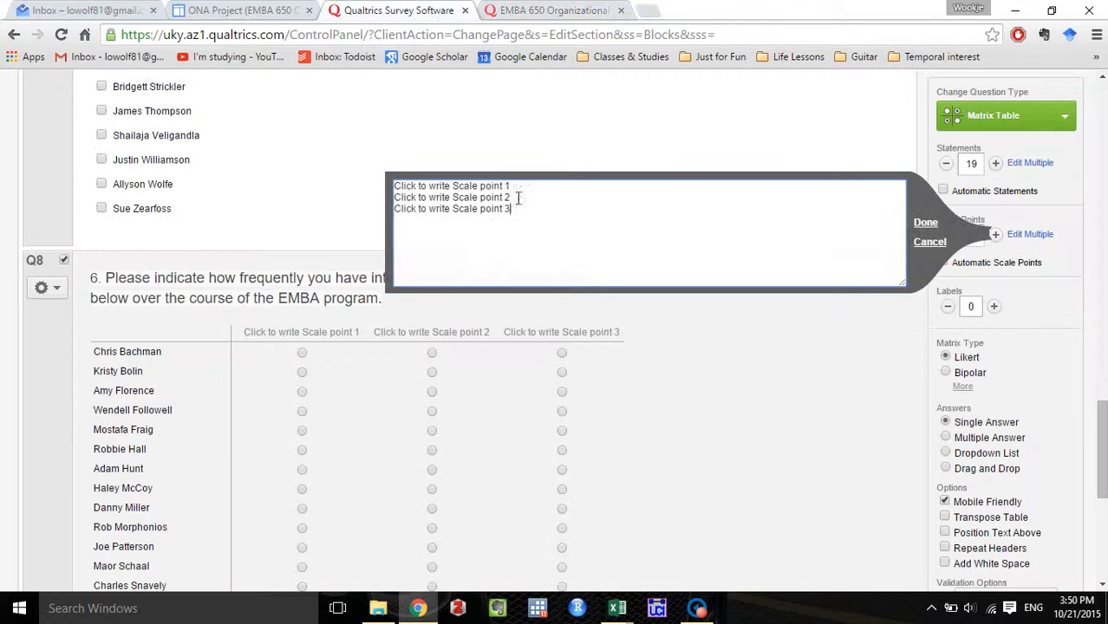
Replace the default scale points with the first three labels, one per line: Almost none, Rarely, Occasionally.
drag(540, 215, 312, 102)
text(Al)
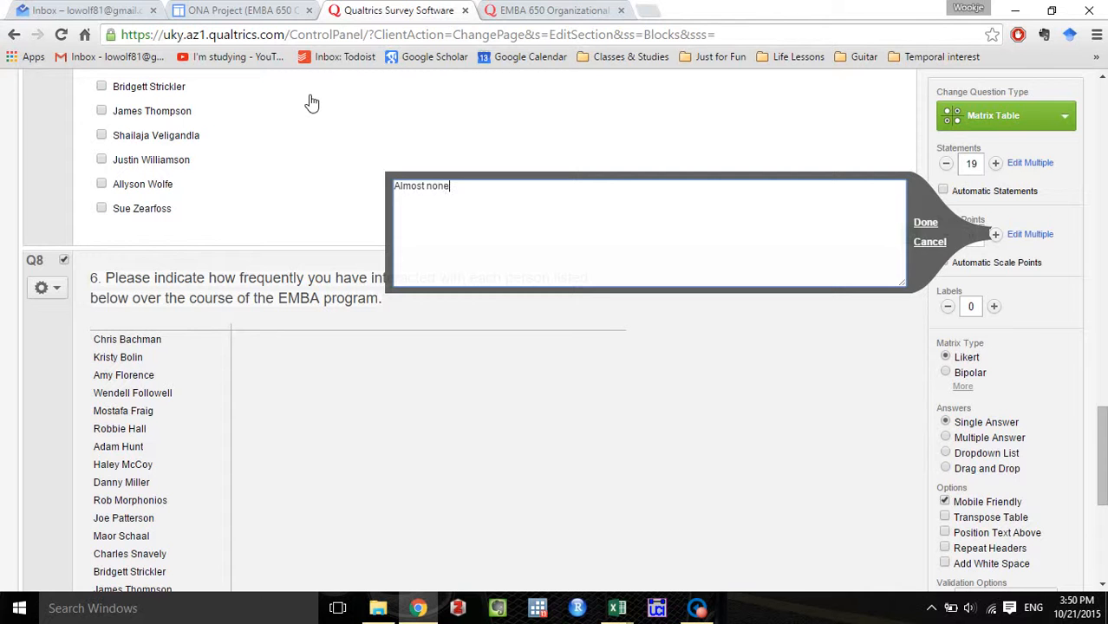
text(most none)
key(Return)
text(Re)
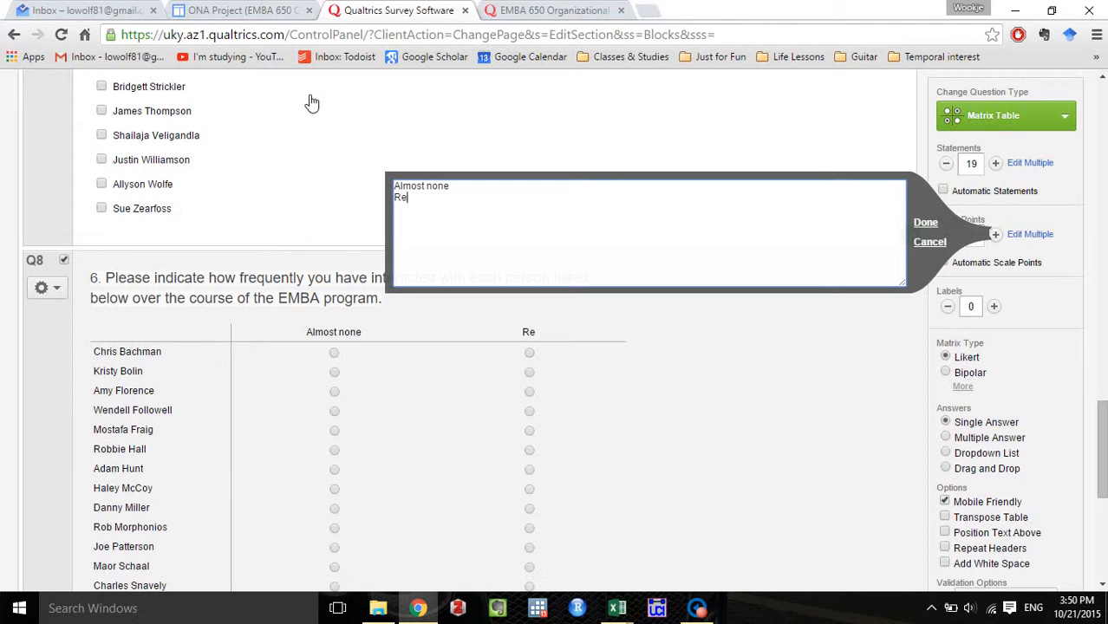
text(rely)
key(Return)
text(Occass)
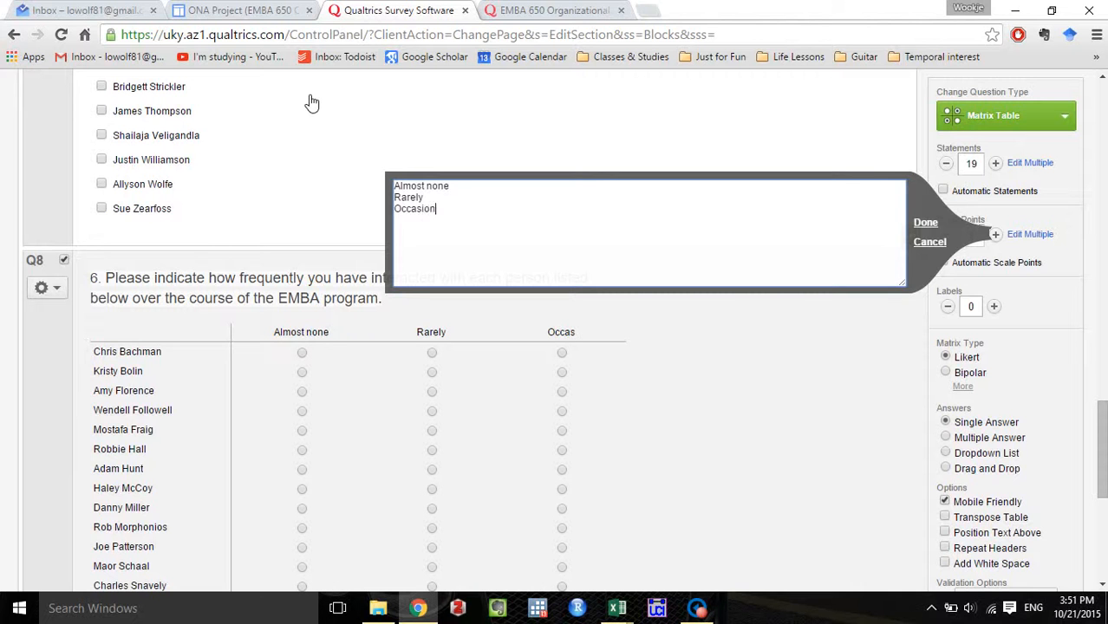
text(lly)
key(Return)
Add the scale points "Somewhat often" and "Very often" on separate lines and apply the list to the matrix.
text(Som)
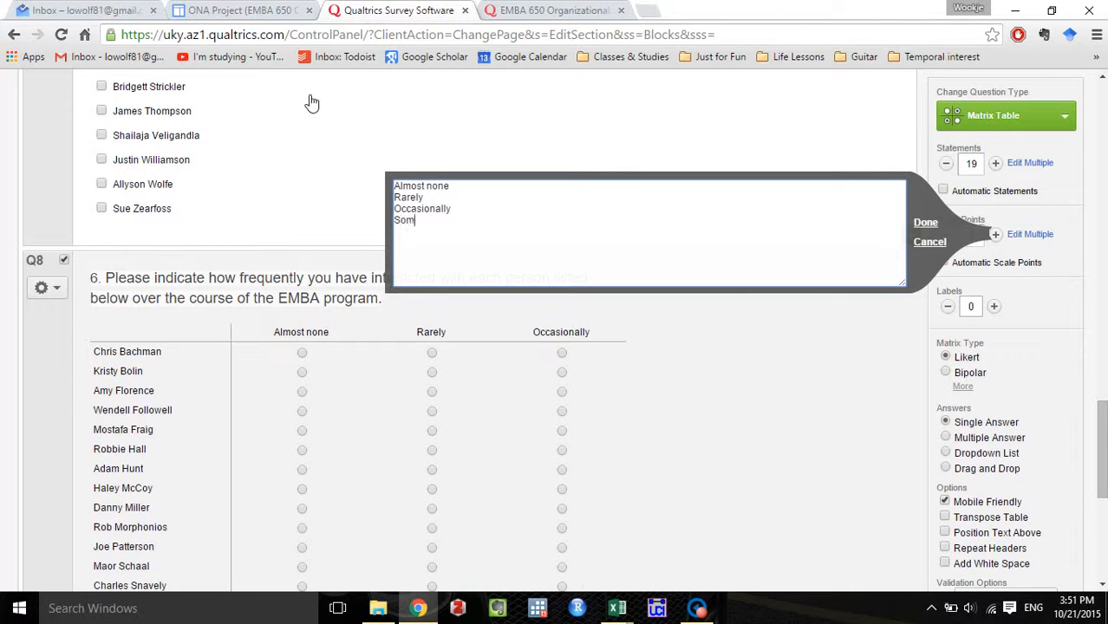
text(ewhat ofte)
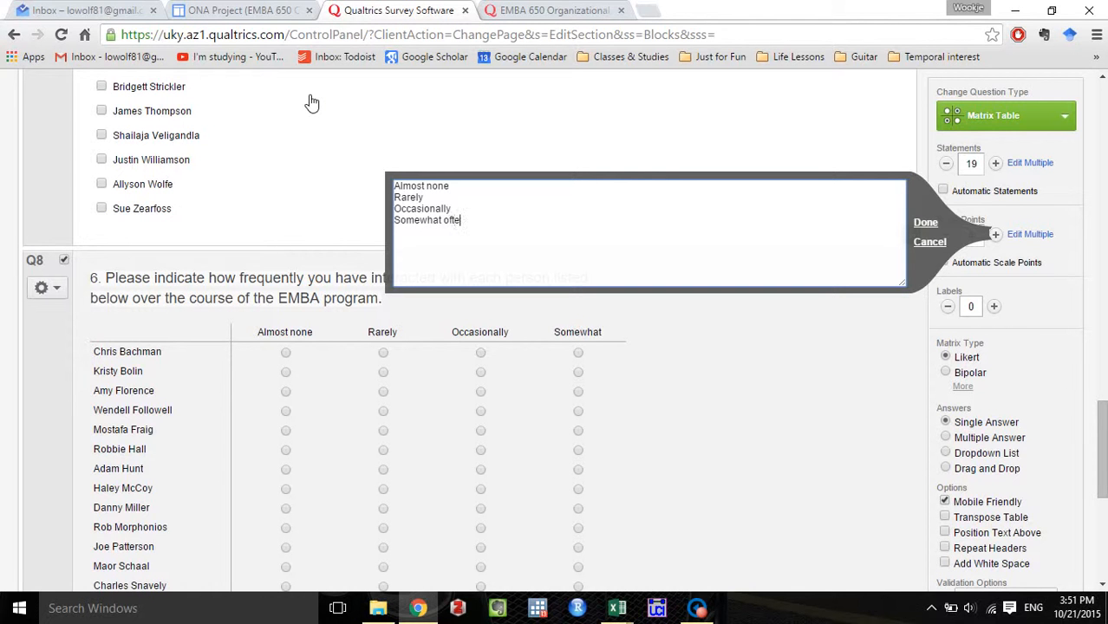
text(n)
key(Return)
text(V)
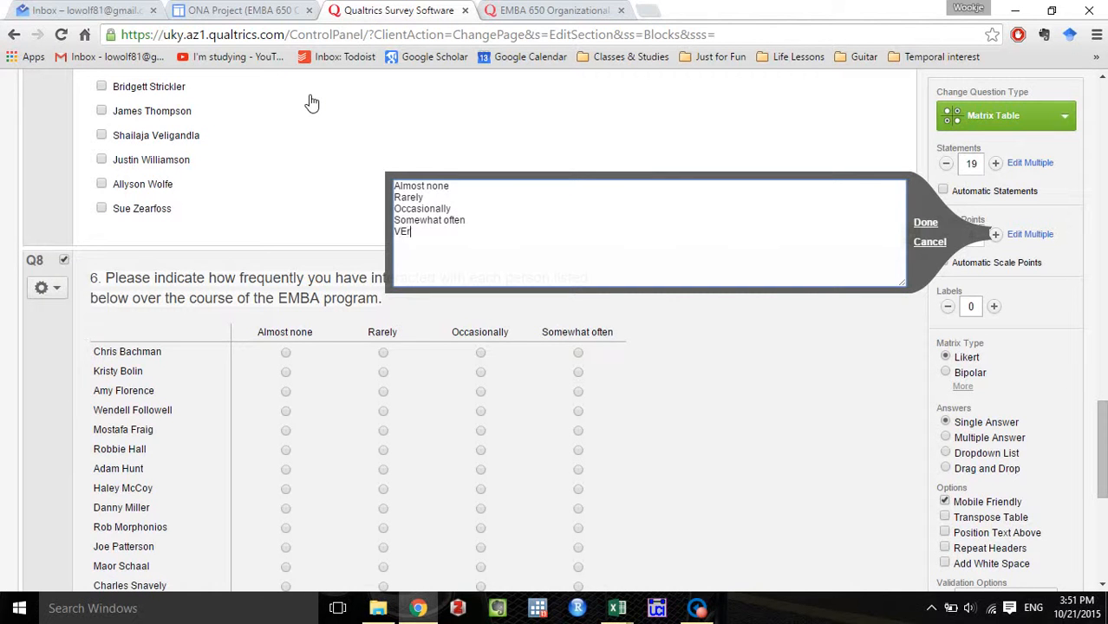
text(Er)
key(BackSpace)
key(BackSpace)
text(ery o)
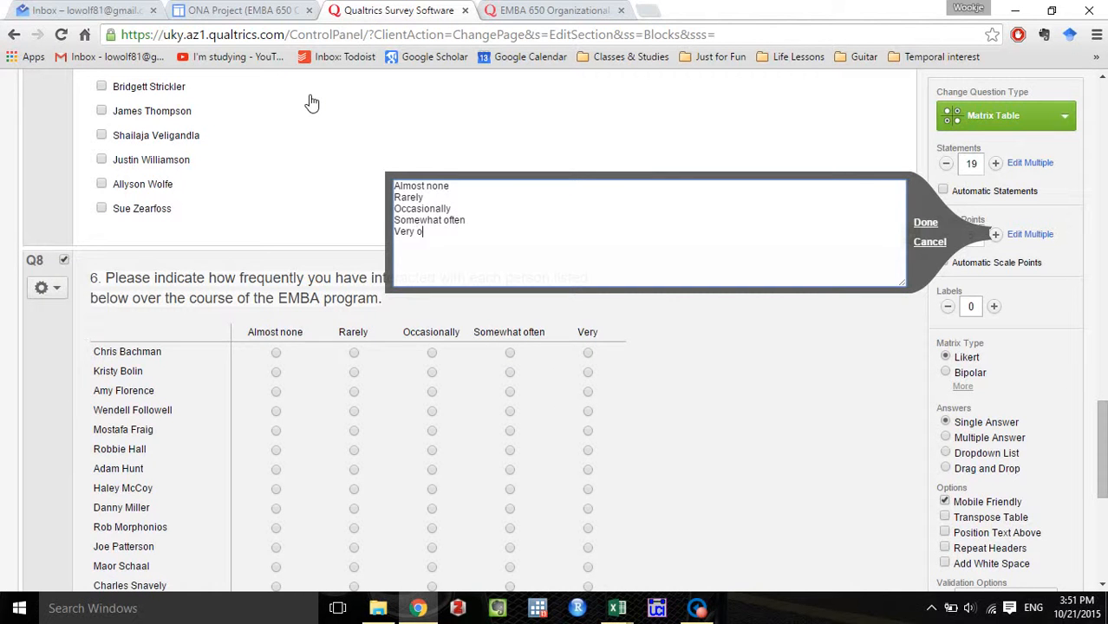
text(ften)
click(925, 223)
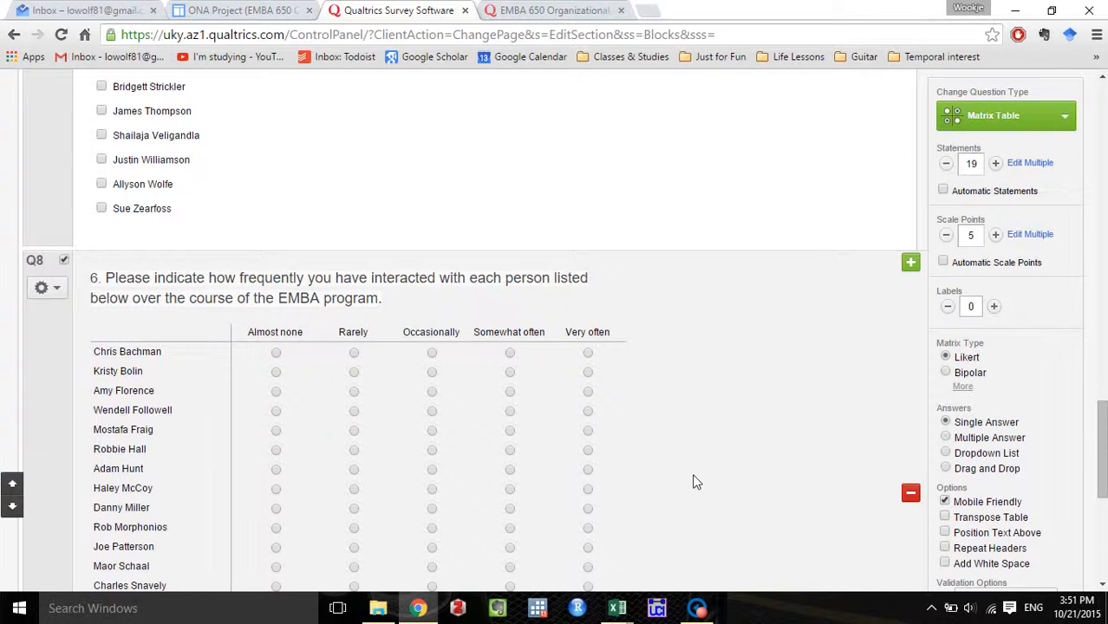
Review the new matrix and compare its layout with question 6 in the existing survey.
scroll(694, 482, down, 3)
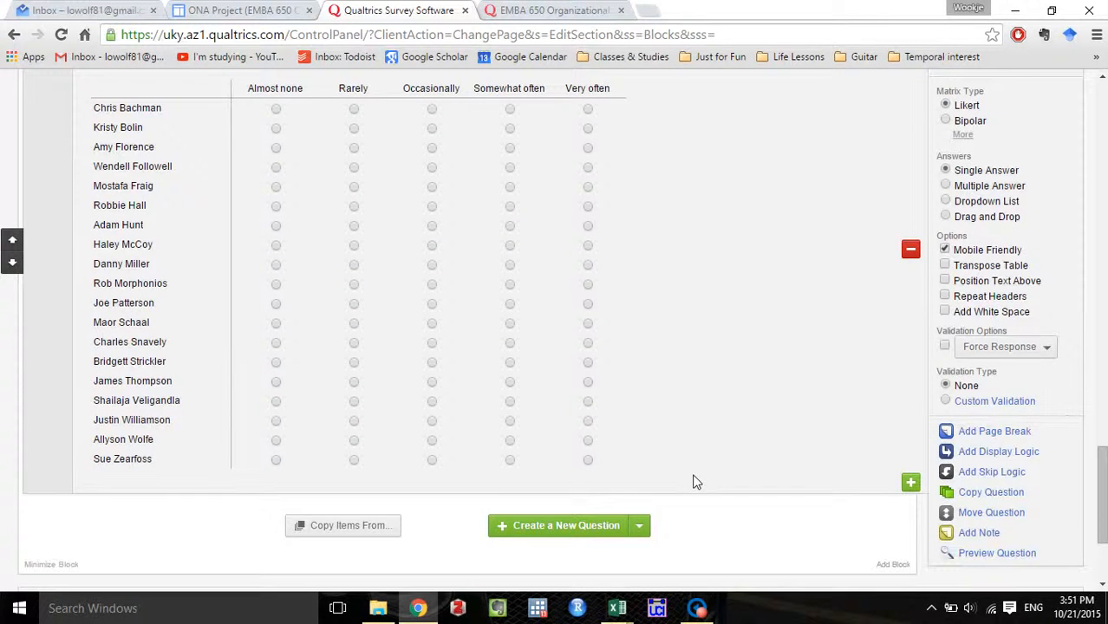
scroll(694, 482, up, 1)
click(548, 10)
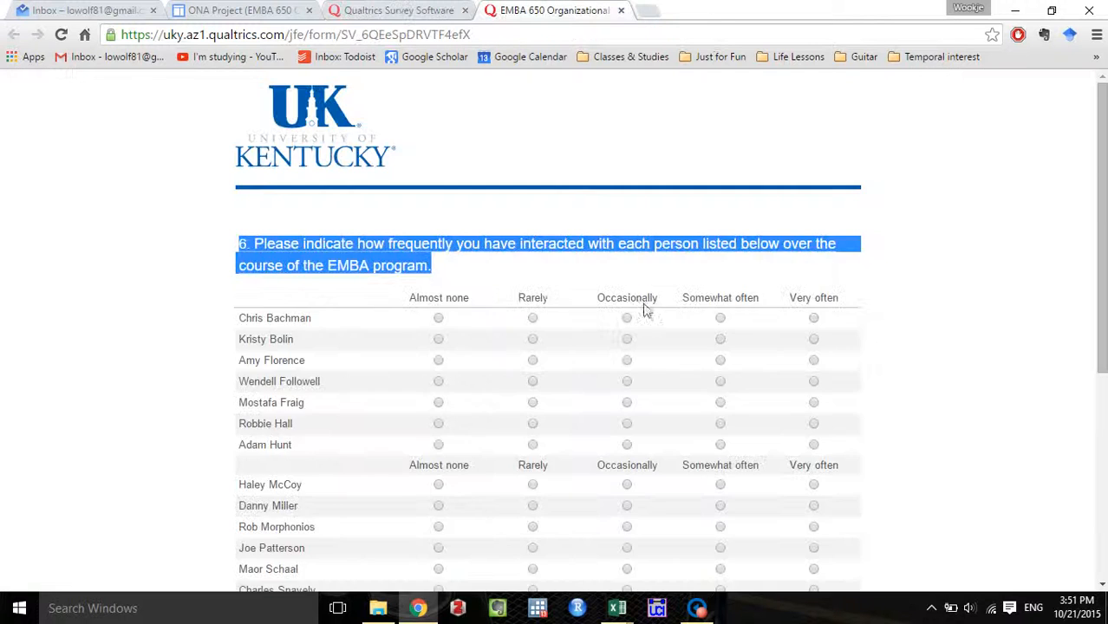
scroll(643, 309, down, 2)
scroll(734, 388, up, 1)
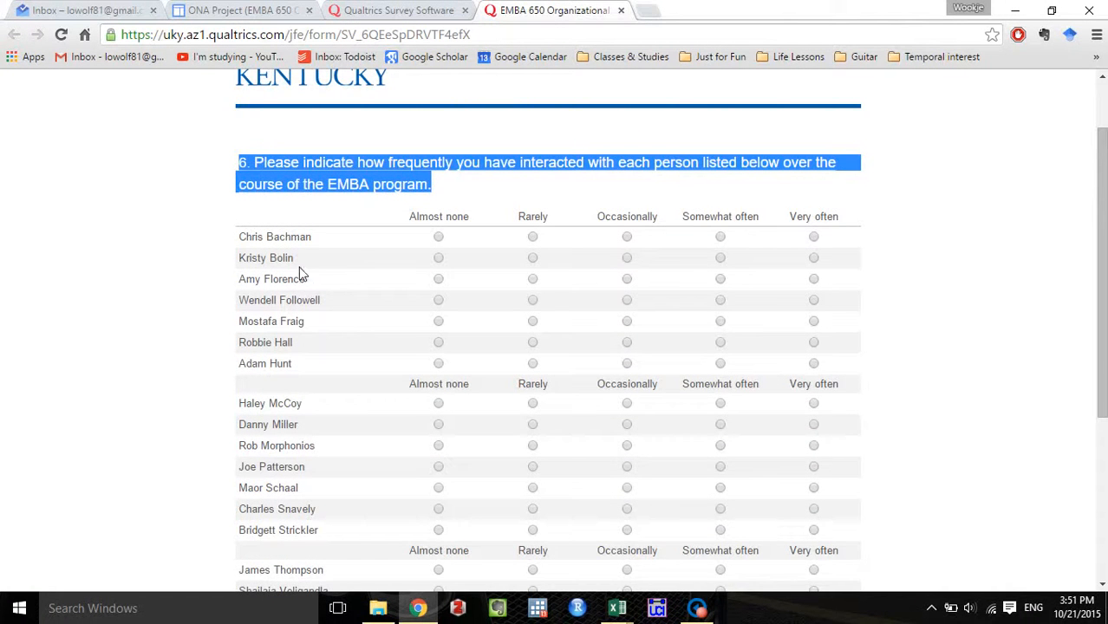
scroll(302, 274, down, 1)
scroll(307, 156, down, 1)
scroll(307, 156, up, 1)
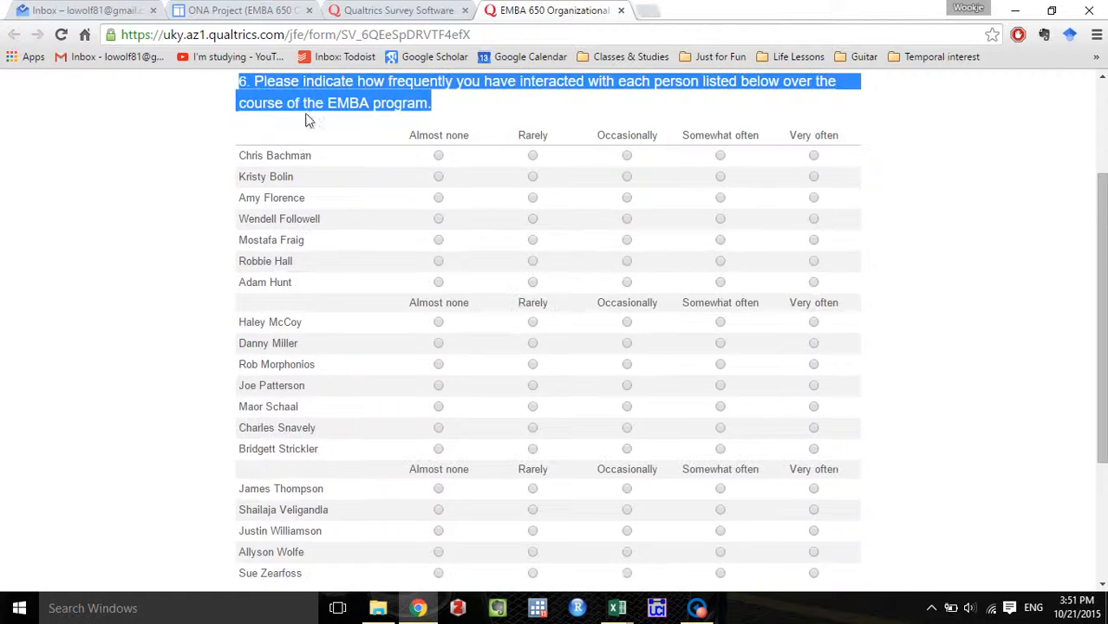
scroll(307, 153, down, 1)
scroll(329, 178, up, 1)
scroll(375, 487, down, 1)
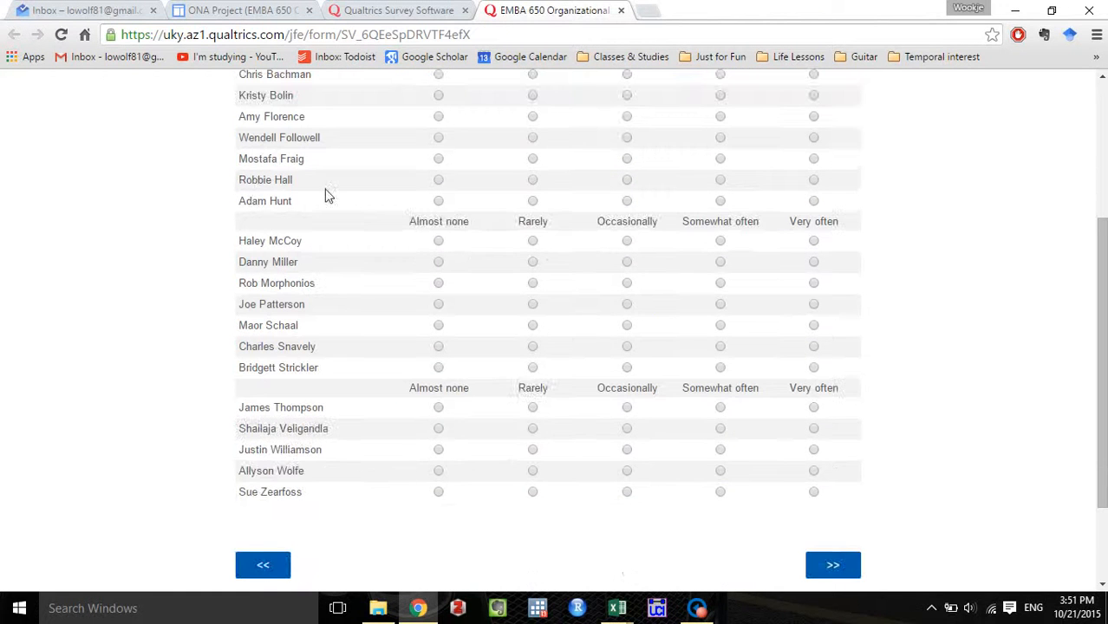
scroll(366, 472, up, 1)
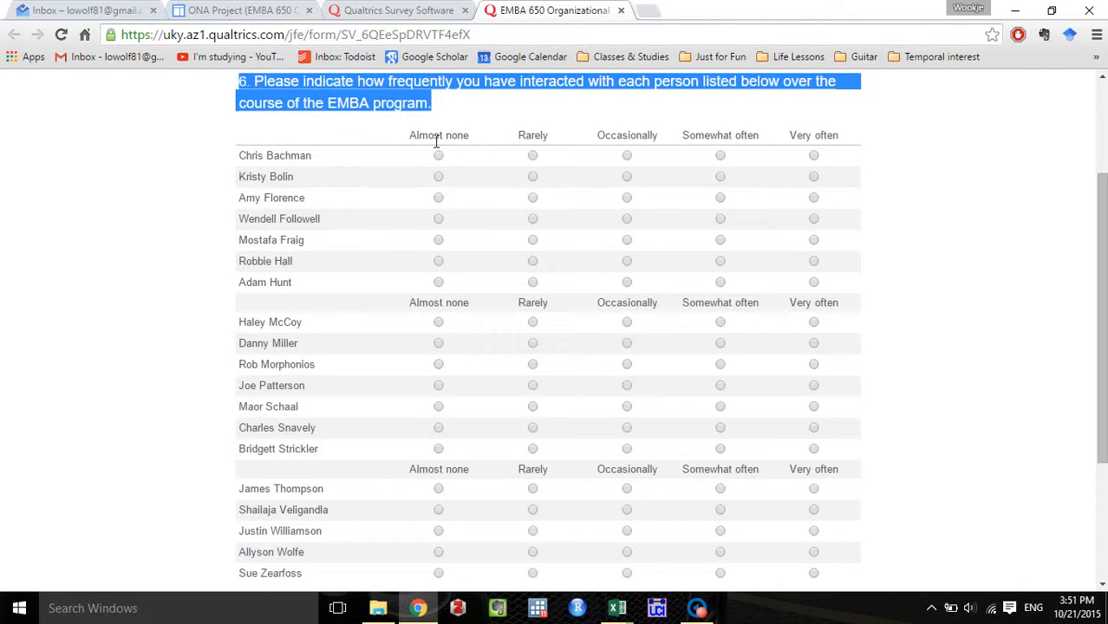
Highlight the scale header rows that recur between groups of names in the existing survey's question 6.
drag(419, 141, 850, 135)
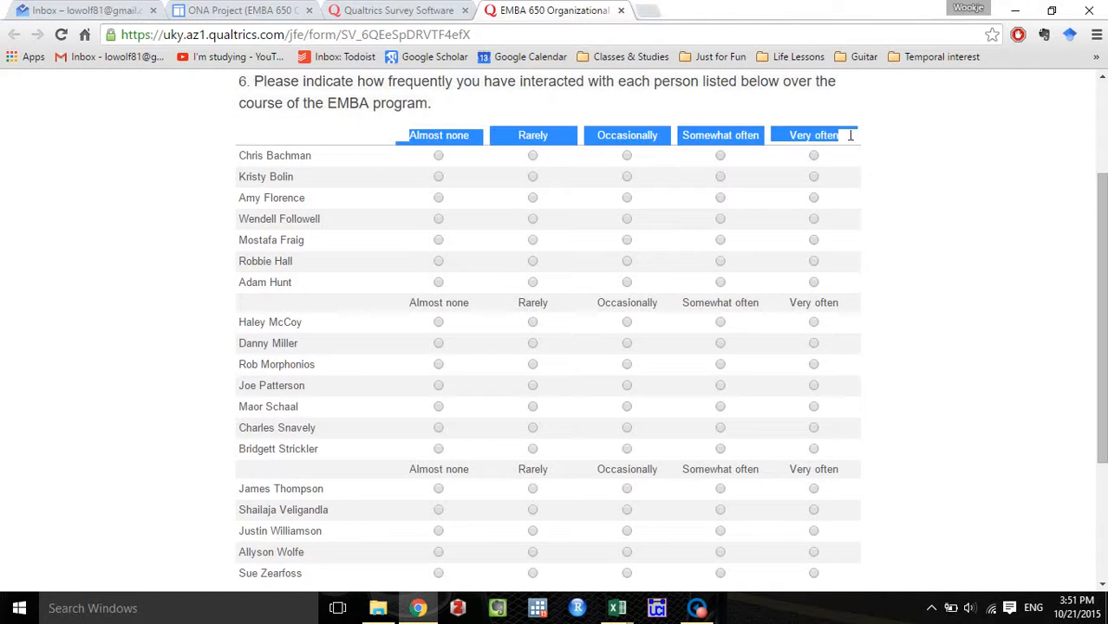
drag(411, 311, 813, 449)
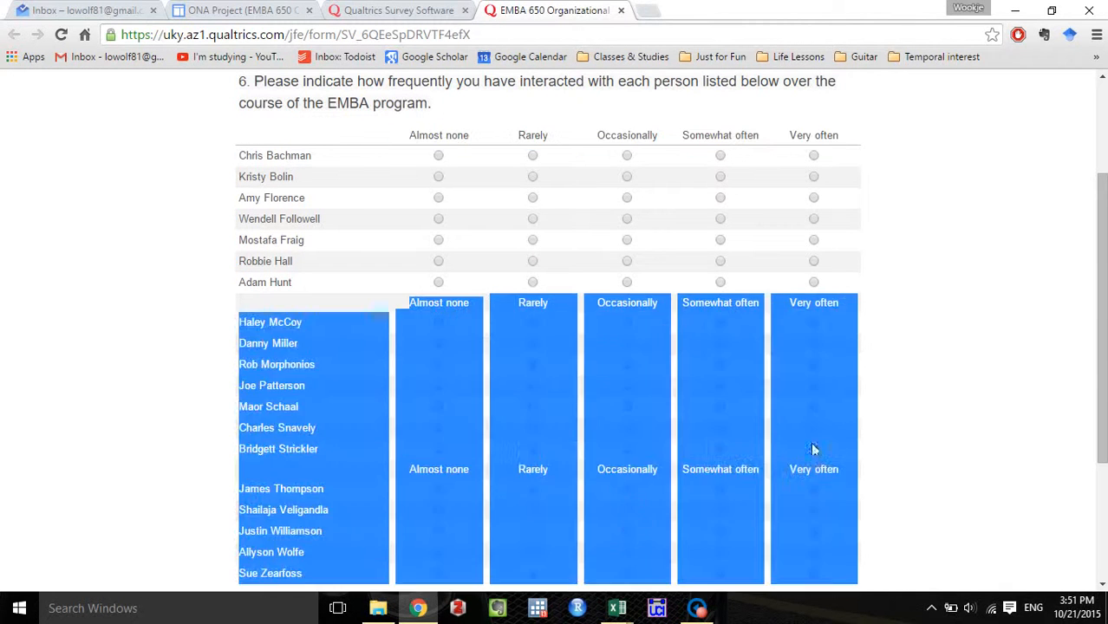
click(513, 508)
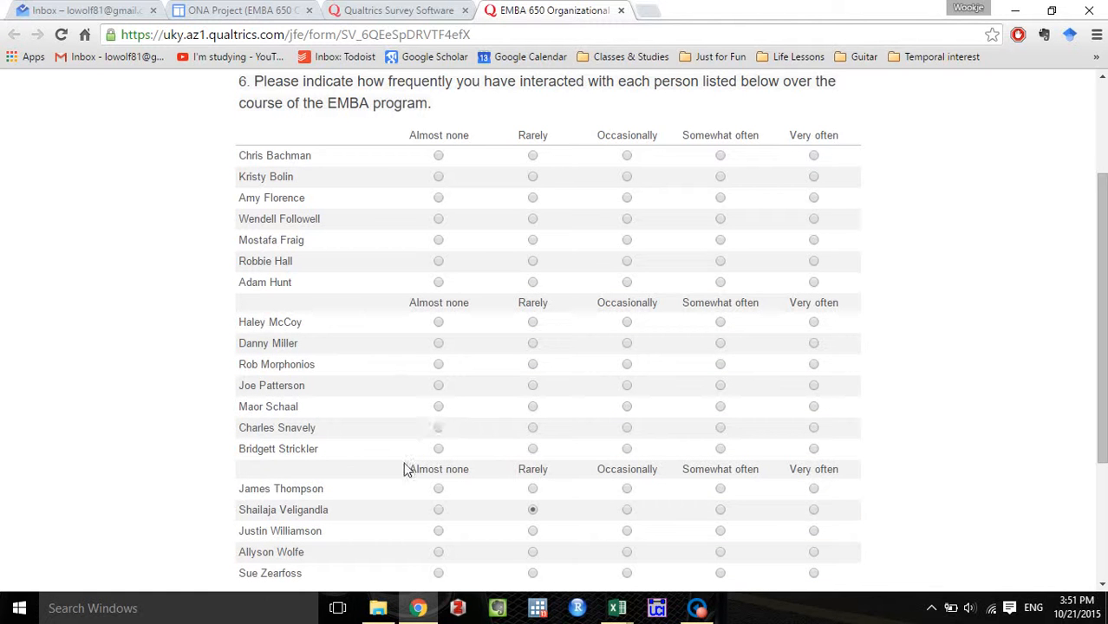
drag(405, 469, 848, 468)
click(946, 456)
scroll(945, 457, up, 2)
Return to the survey editor and turn on Repeat Headers for the interaction-frequency matrix.
click(399, 9)
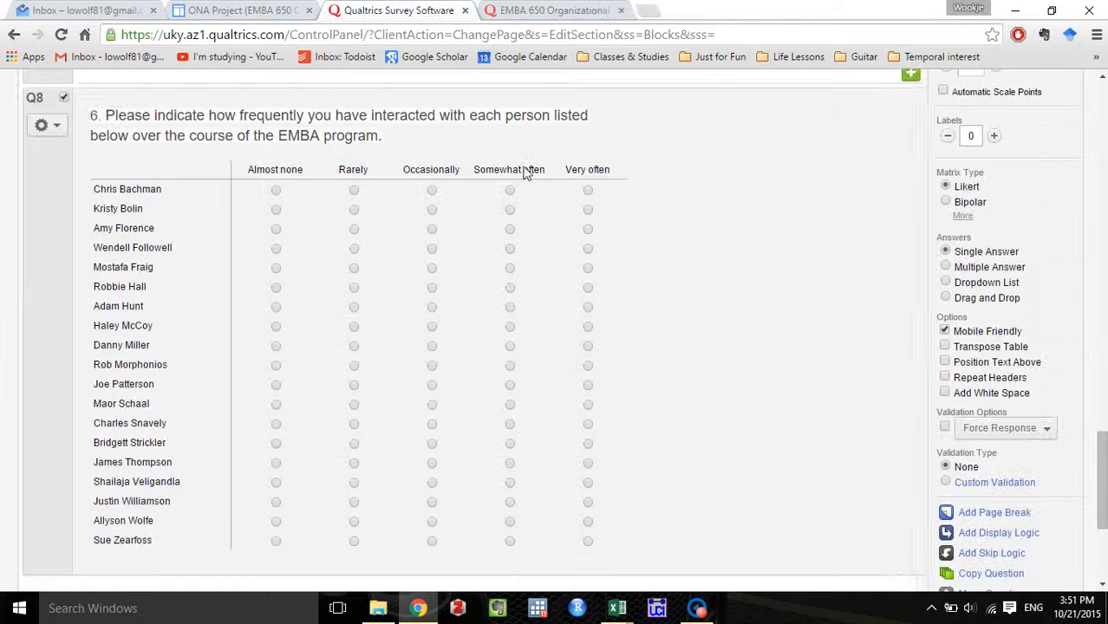
click(944, 378)
scroll(638, 296, down, 1)
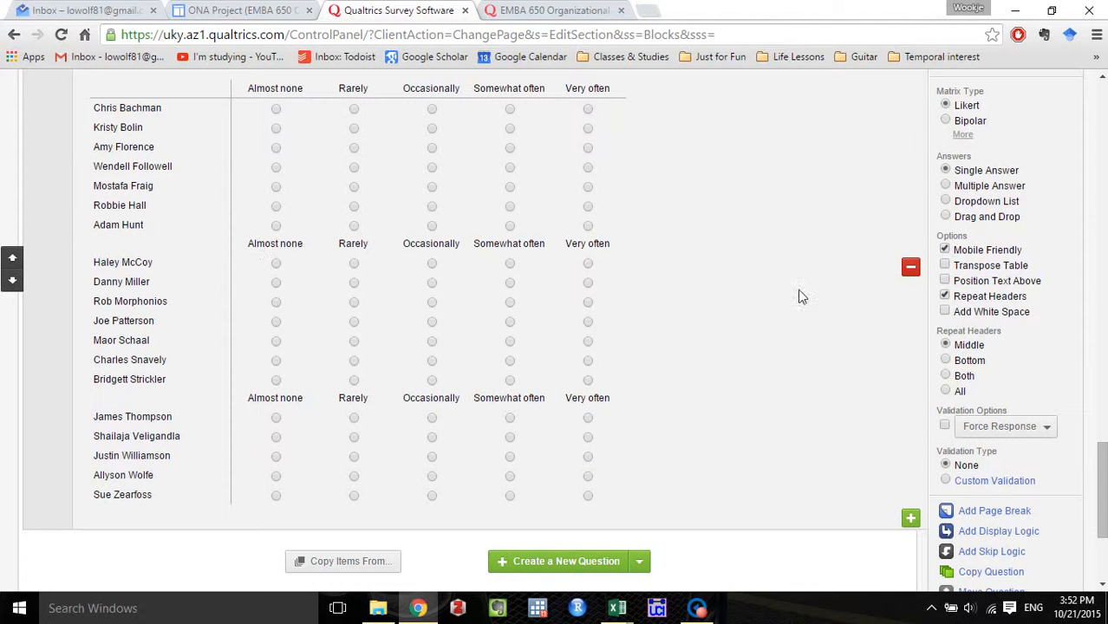
scroll(801, 297, up, 1)
Advance the existing survey to question 7 and examine its wording, scale labels and matrix layout.
key(ctrl+Tab)
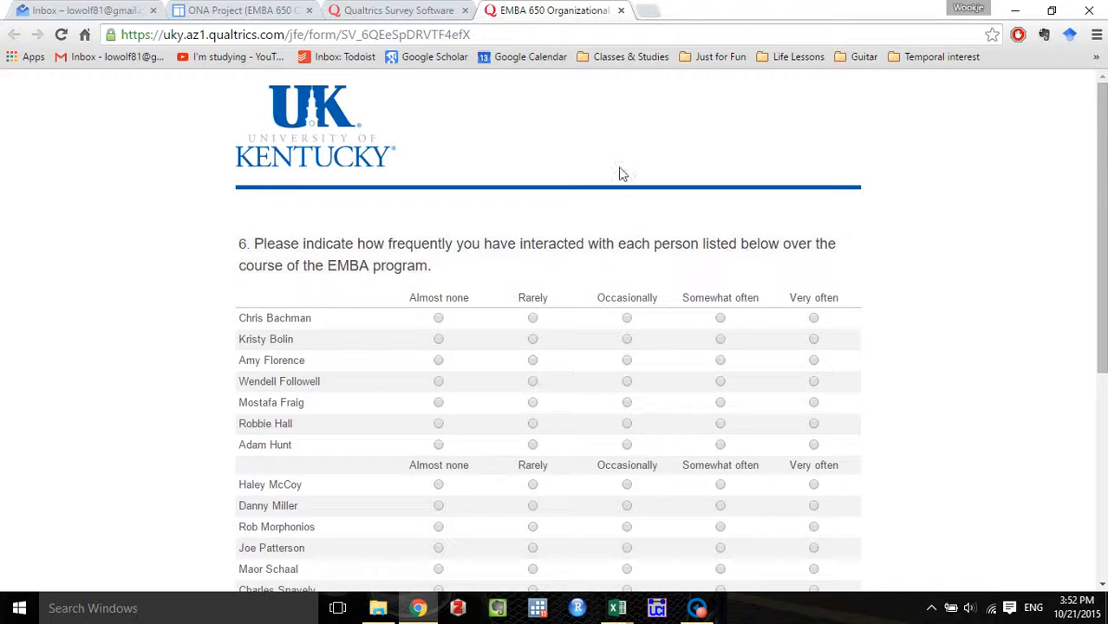
scroll(1038, 349, down, 3)
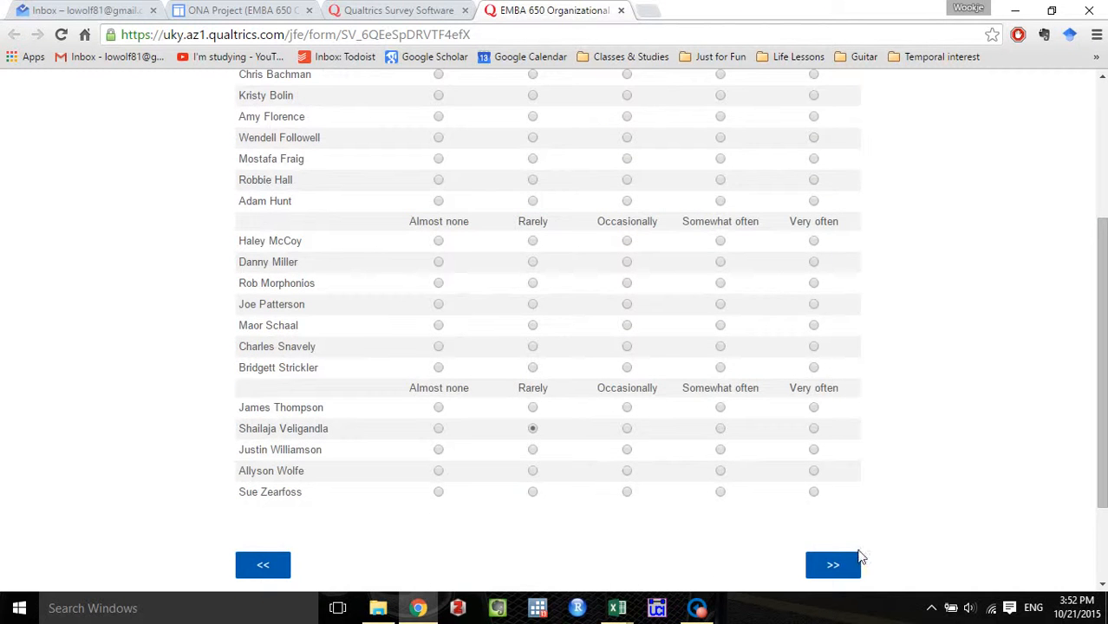
click(825, 560)
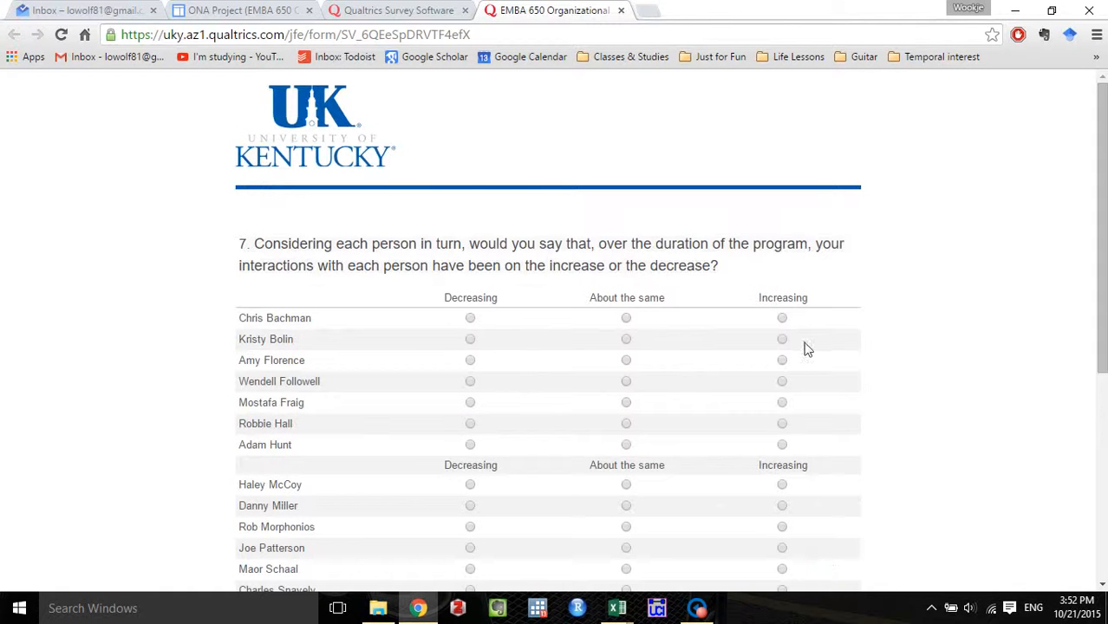
scroll(807, 347, down, 2)
scroll(799, 345, up, 2)
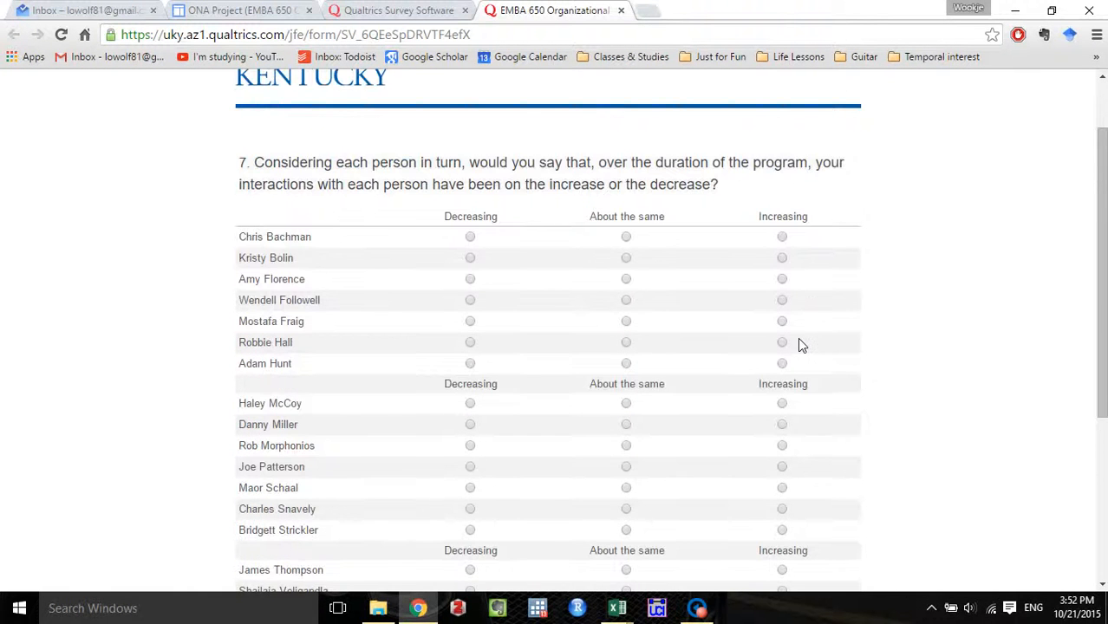
scroll(797, 342, down, 1)
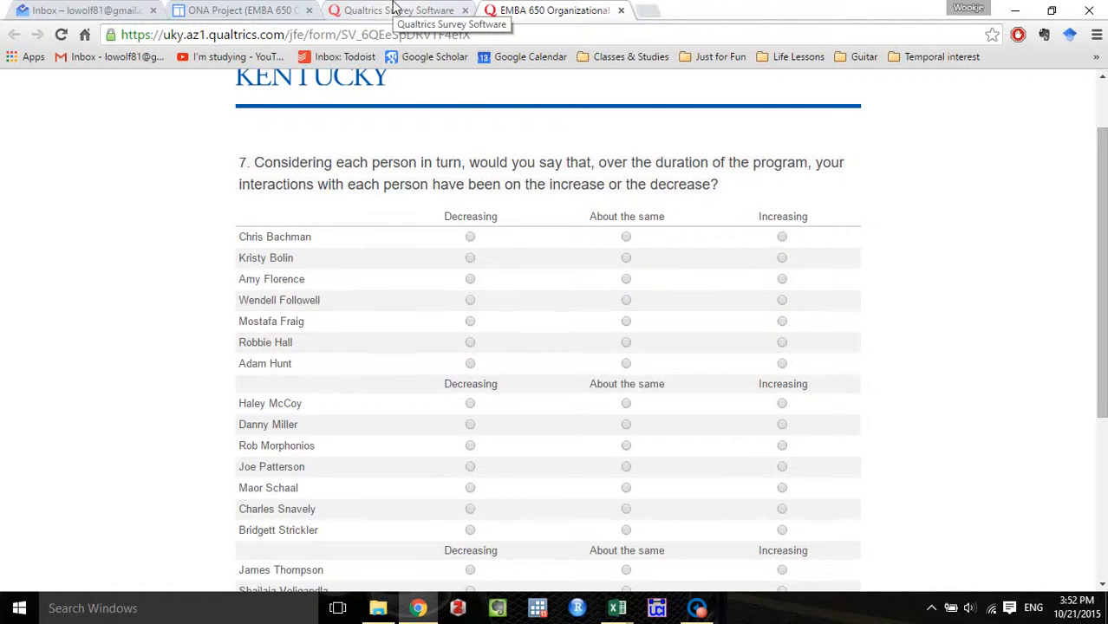
Compare the existing survey's question 7 with the interaction-frequency matrix in the survey editor.
click(394, 8)
click(527, 9)
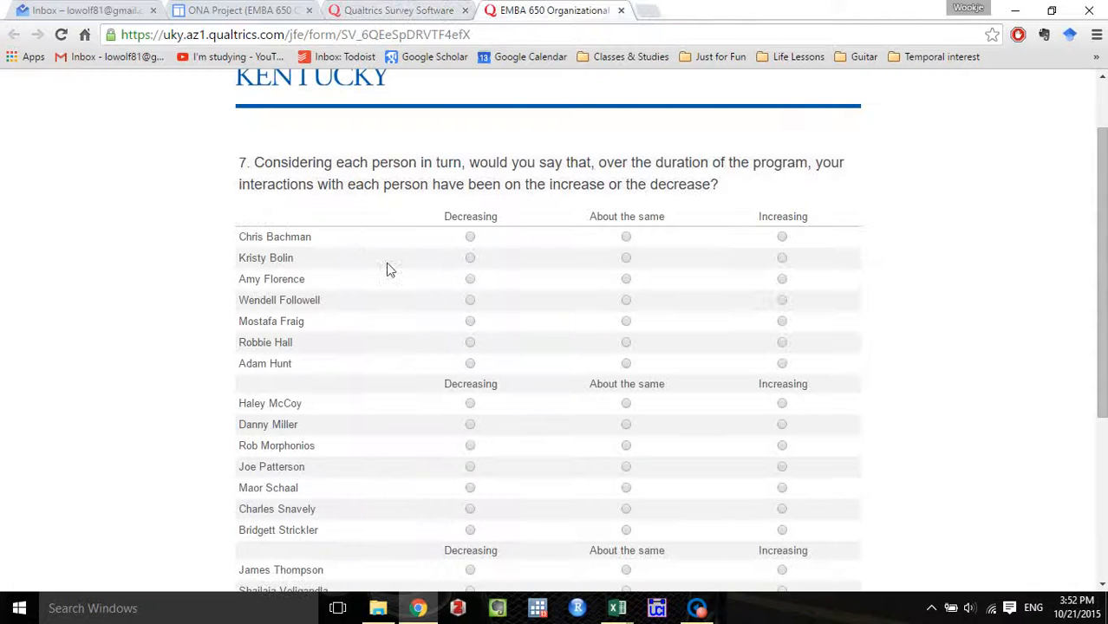
click(421, 8)
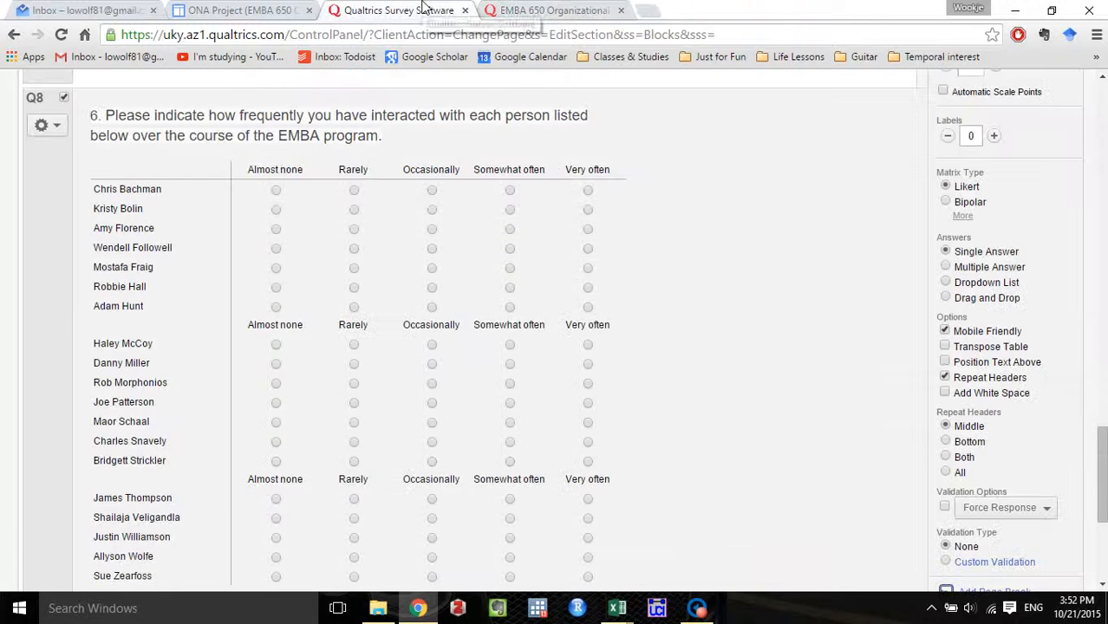
click(548, 8)
click(405, 8)
scroll(659, 204, down, 1)
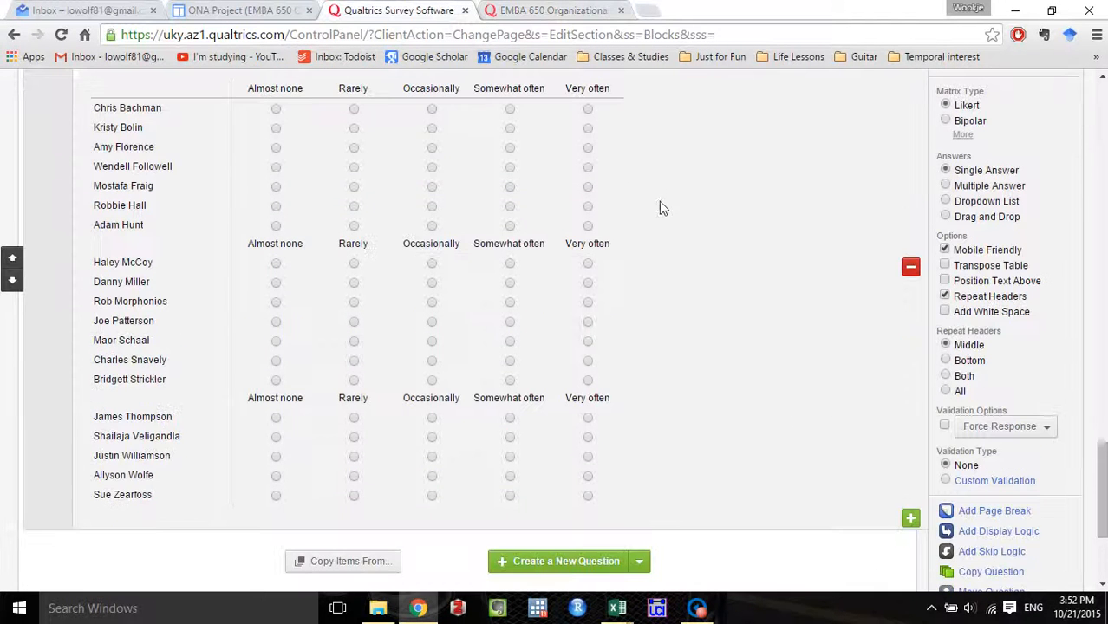
scroll(747, 439, up, 1)
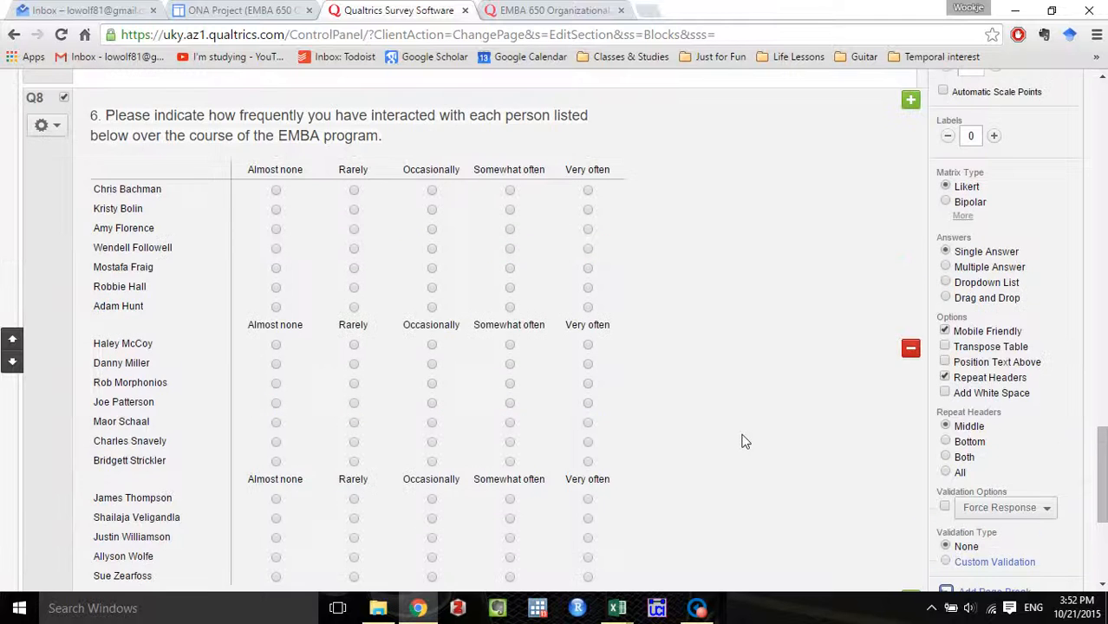
Duplicate the interaction-frequency matrix, question 6, directly below the original.
scroll(743, 442, down, 1)
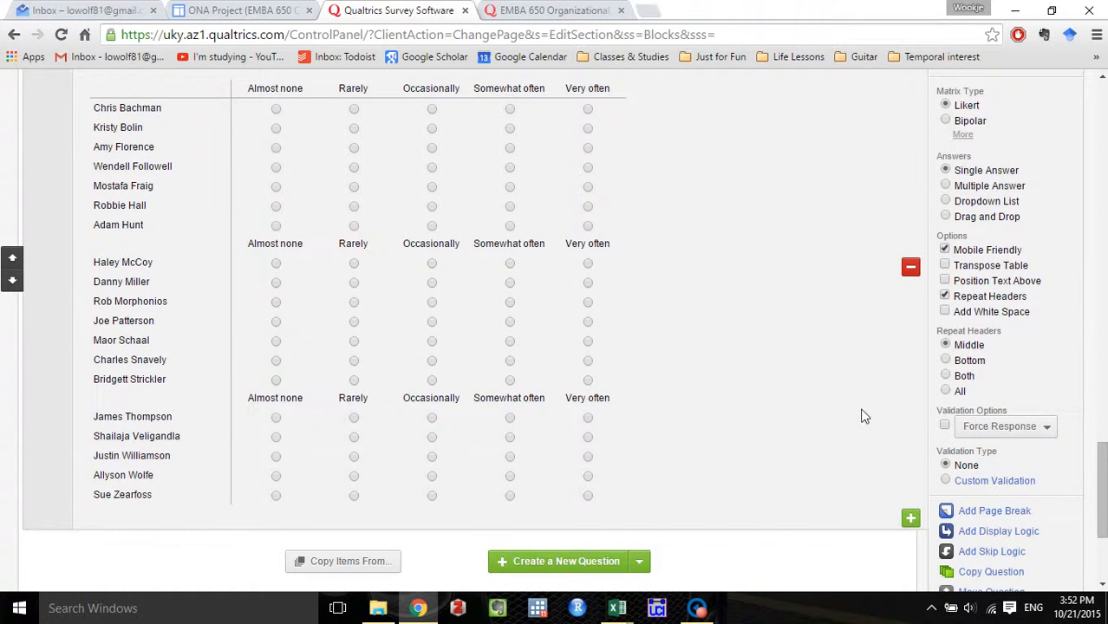
scroll(864, 416, down, 1)
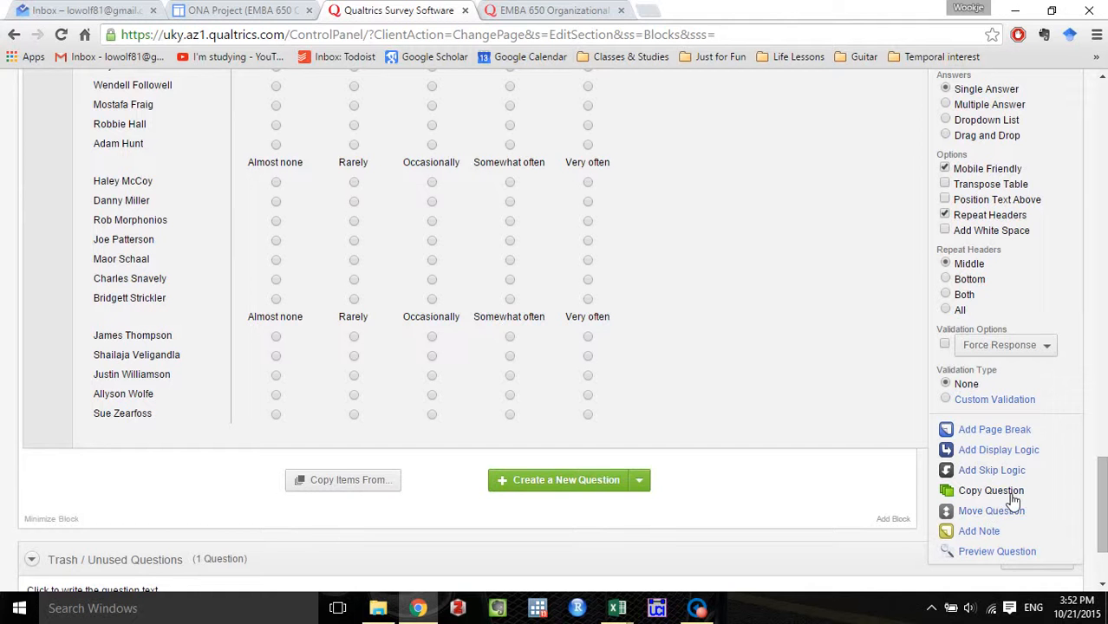
click(1011, 494)
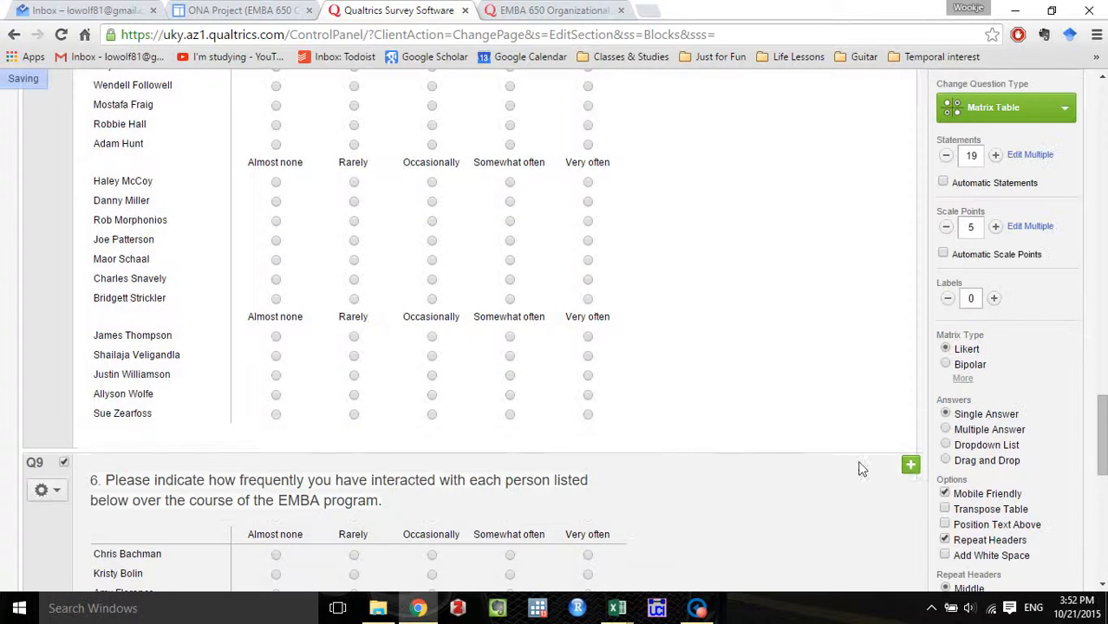
scroll(562, 412, down, 2)
scroll(559, 412, down, 1)
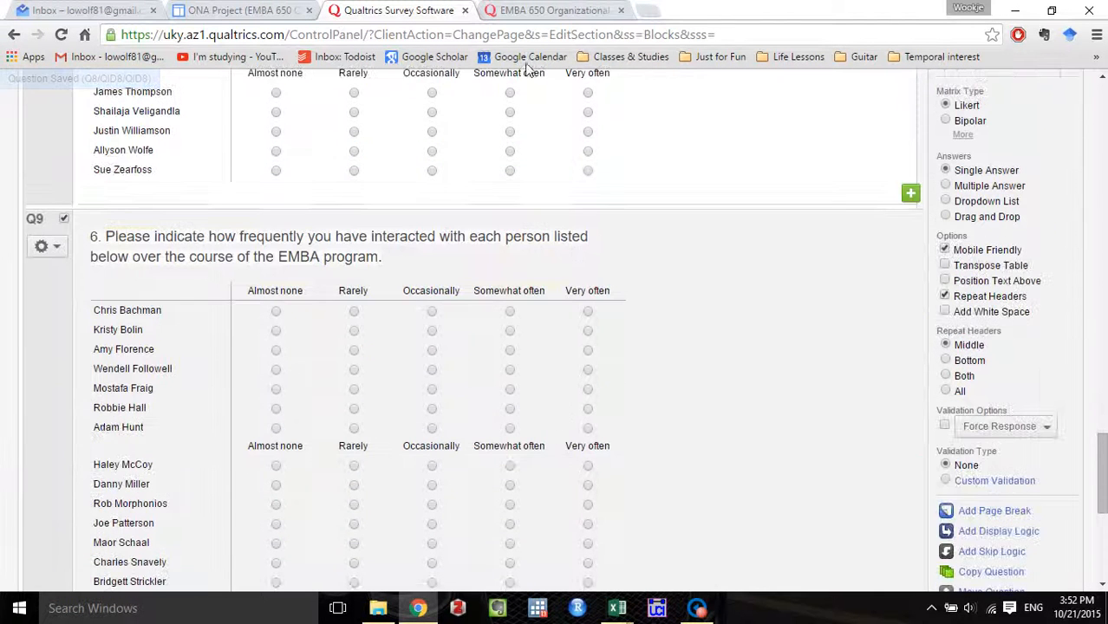
Replace the duplicated matrix's question text with the existing survey's question 7 wording, starting "7. Considering each person in turn".
key(ctrl+Tab)
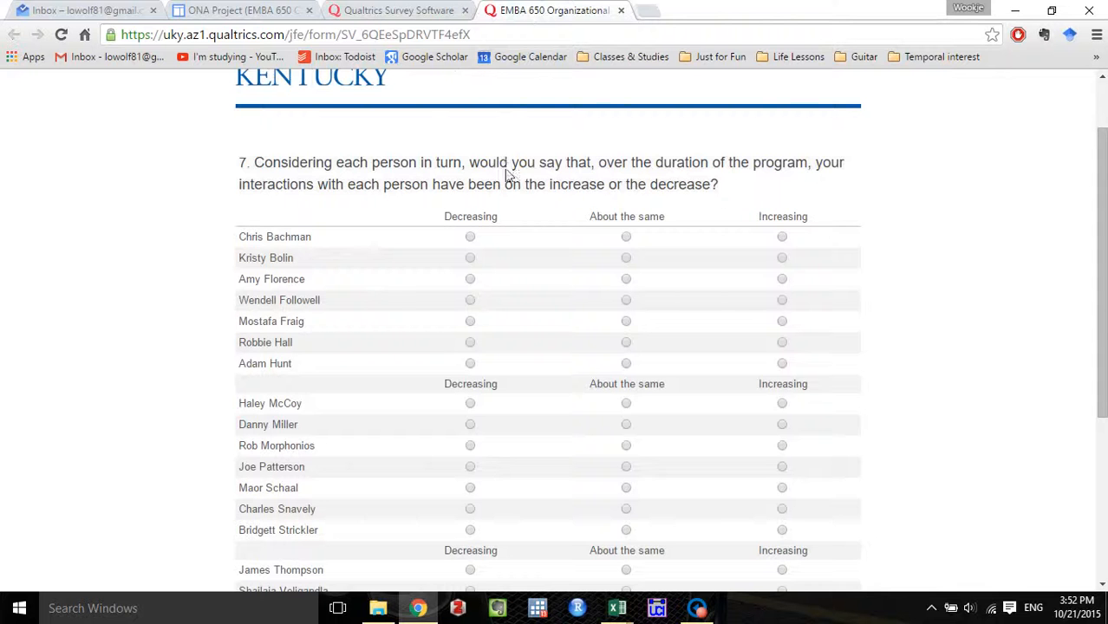
drag(728, 191, 242, 163)
key(ctrl+c)
click(362, 10)
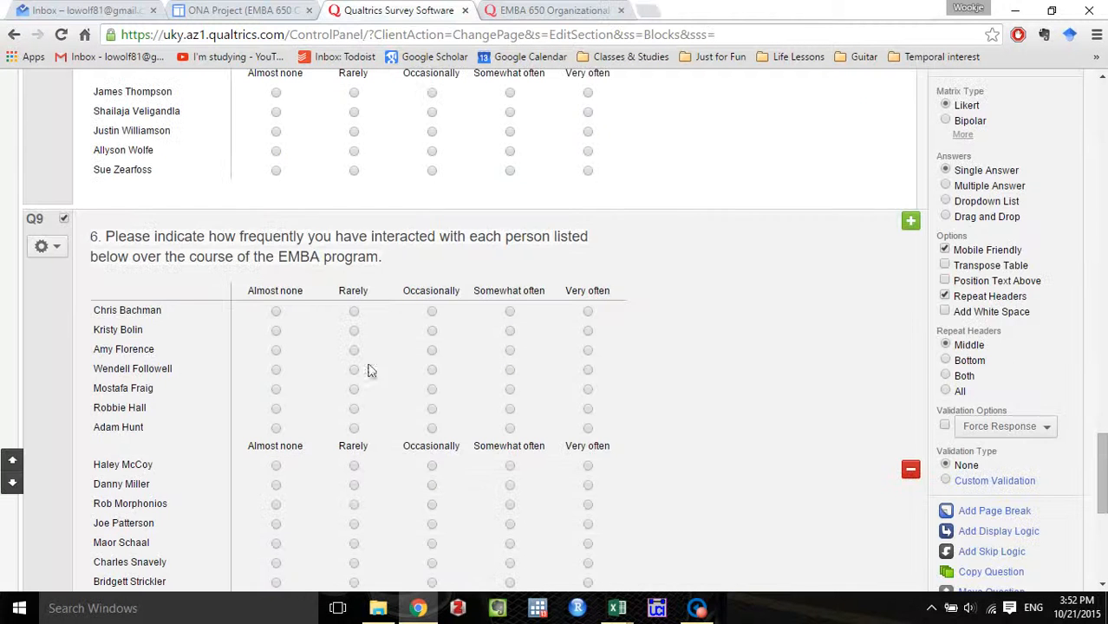
click(390, 260)
key(ctrl+a)
key(ctrl+v)
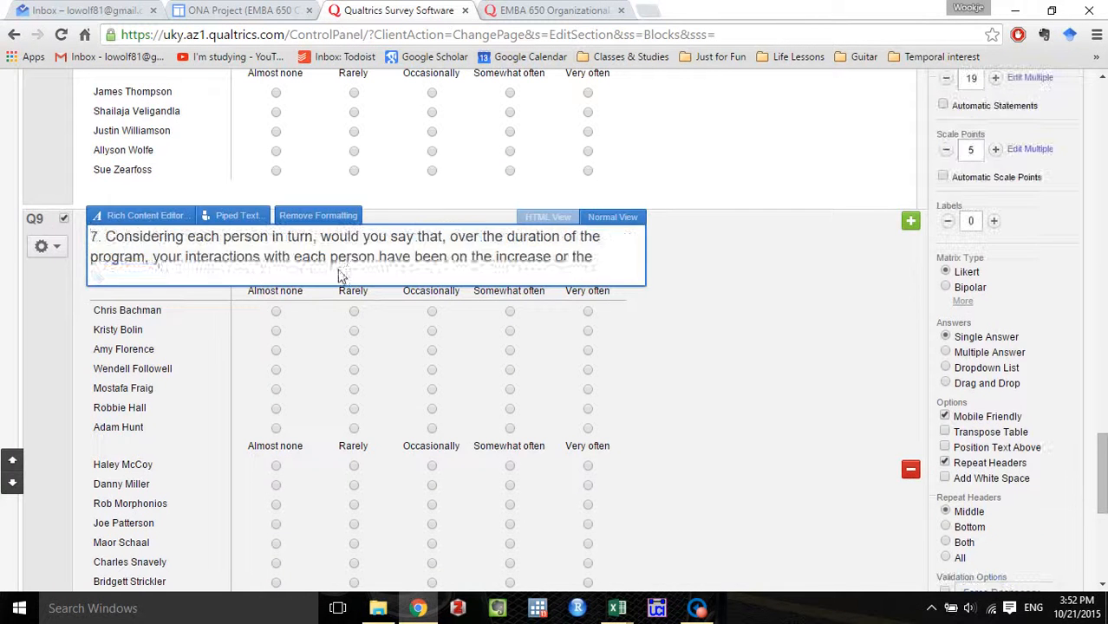
click(770, 261)
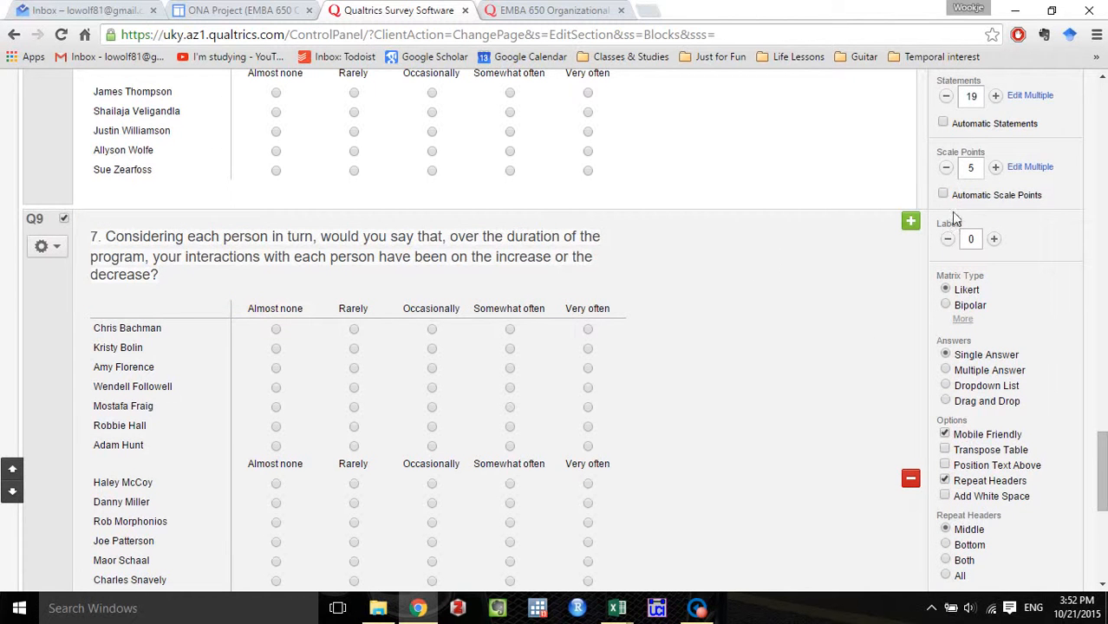
Check question 7's scale labels in the existing survey and return to the duplicated matrix in the editor.
click(539, 10)
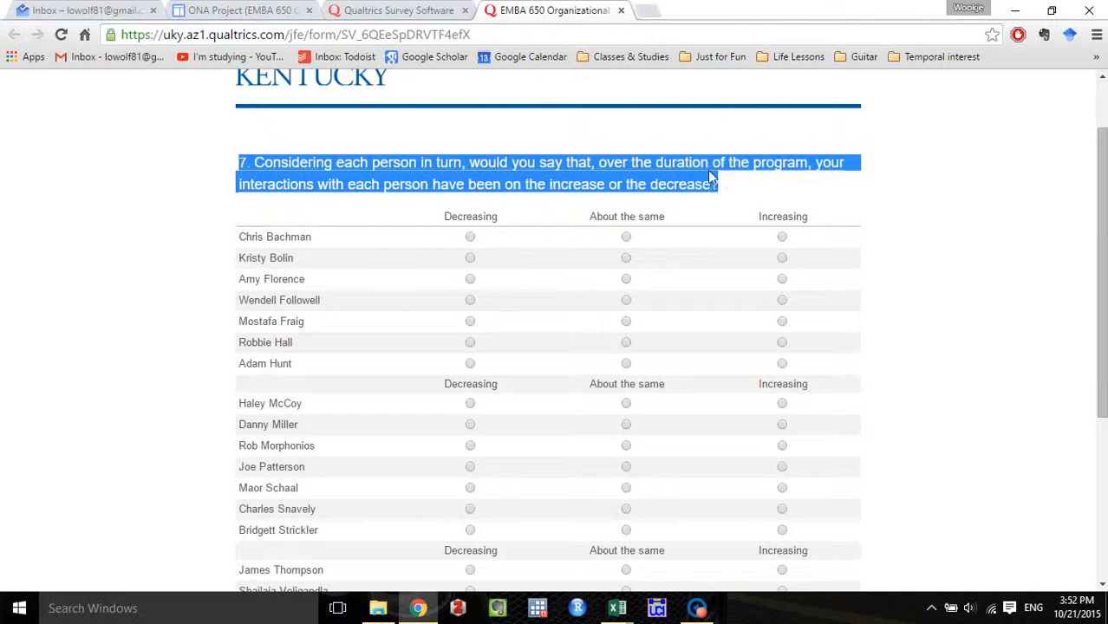
click(382, 10)
scroll(313, 329, up, 4)
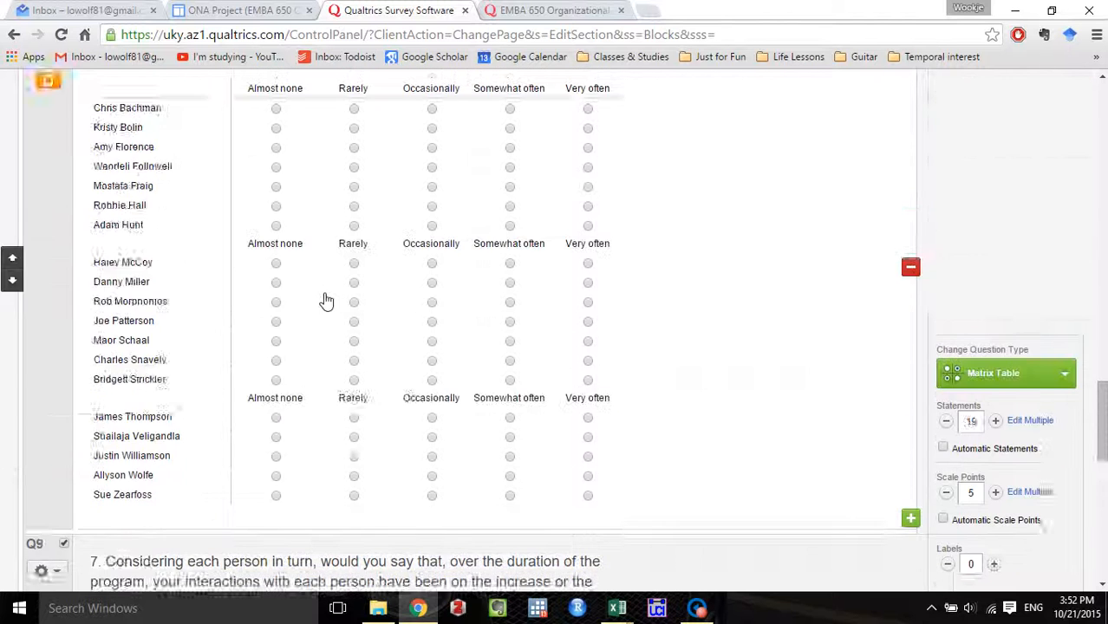
scroll(334, 302, down, 4)
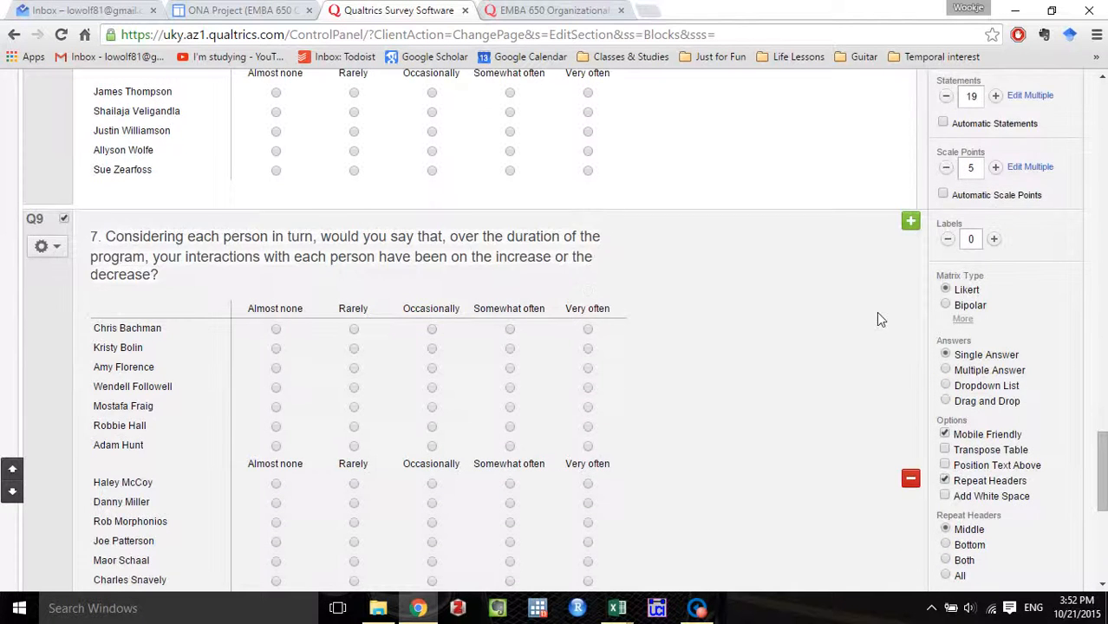
scroll(878, 318, up, 1)
Replace all scale points of the question 7 matrix with Decreasing, About the same and Increasing.
click(1047, 250)
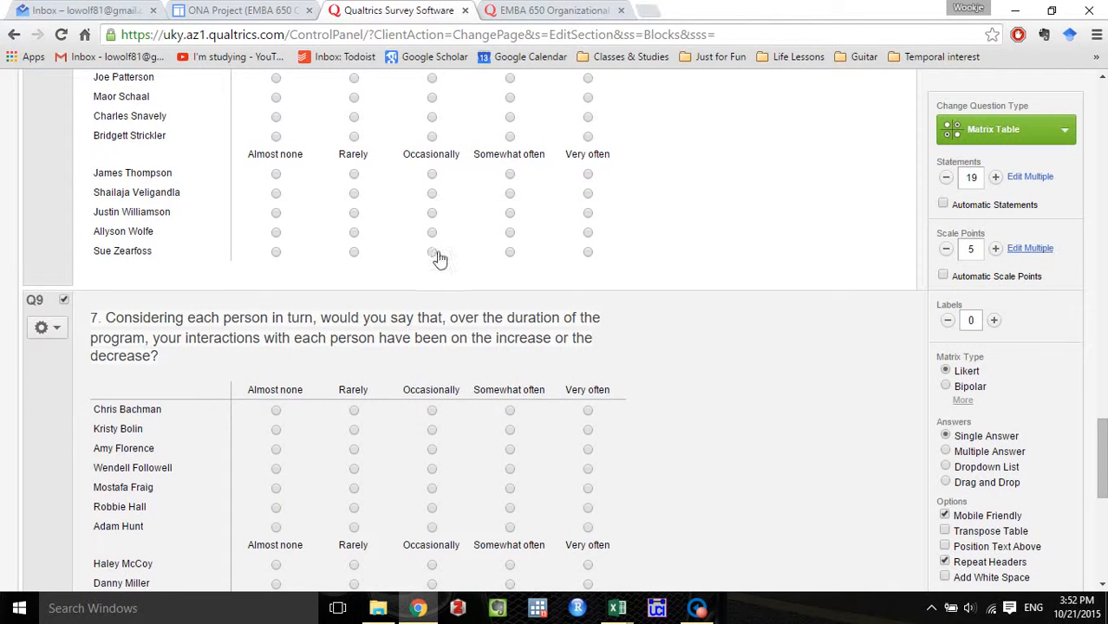
drag(455, 258, 381, 201)
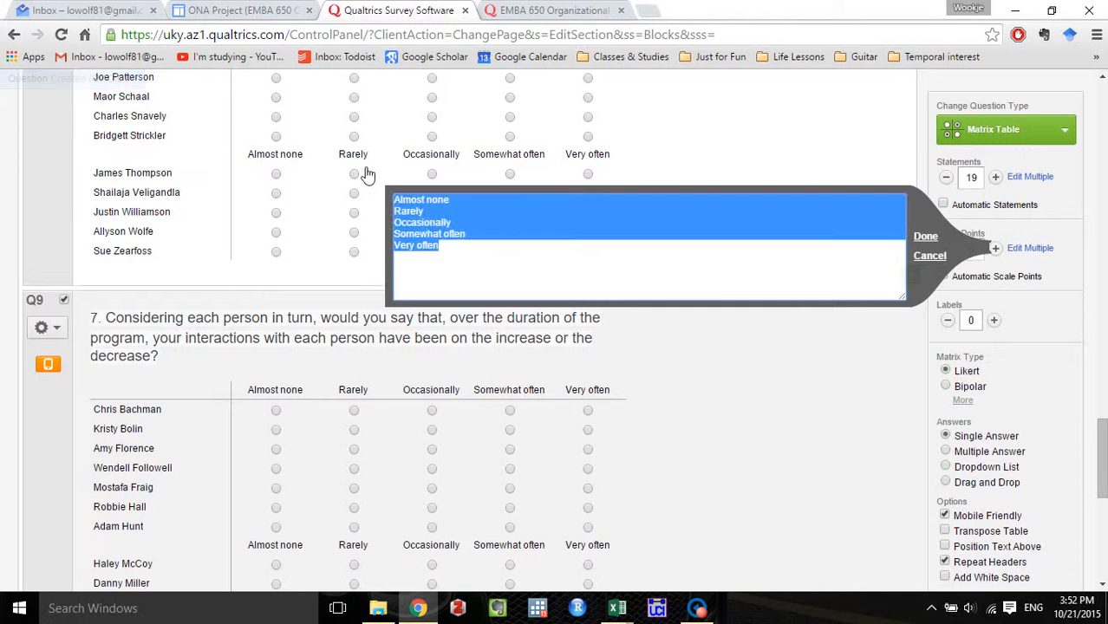
key(BackSpace)
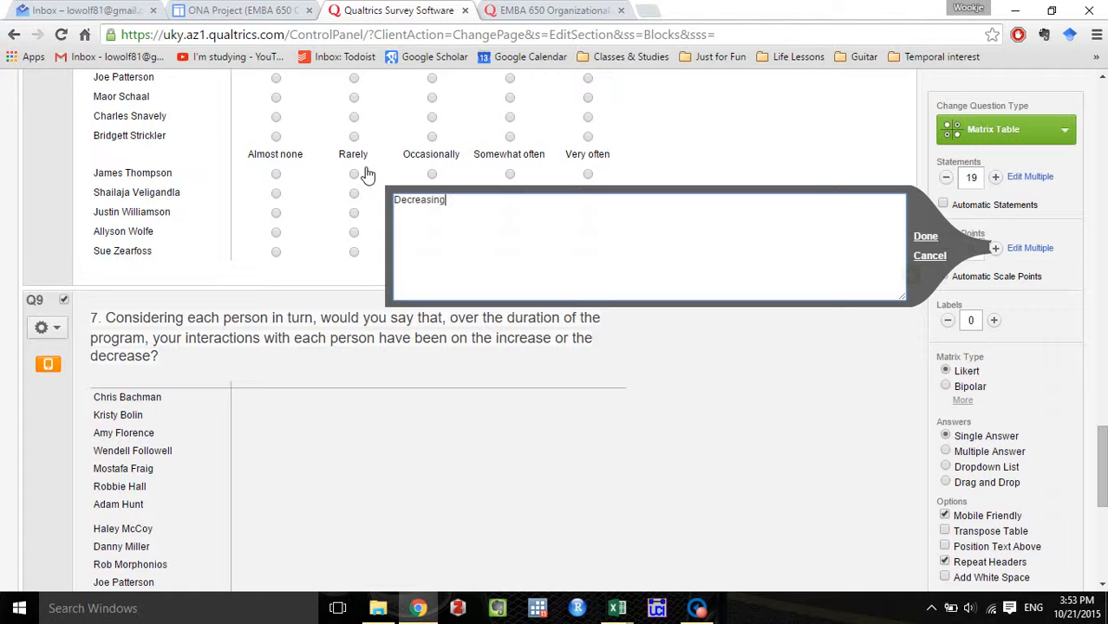
text(Decreasing)
key(Return)
text(A)
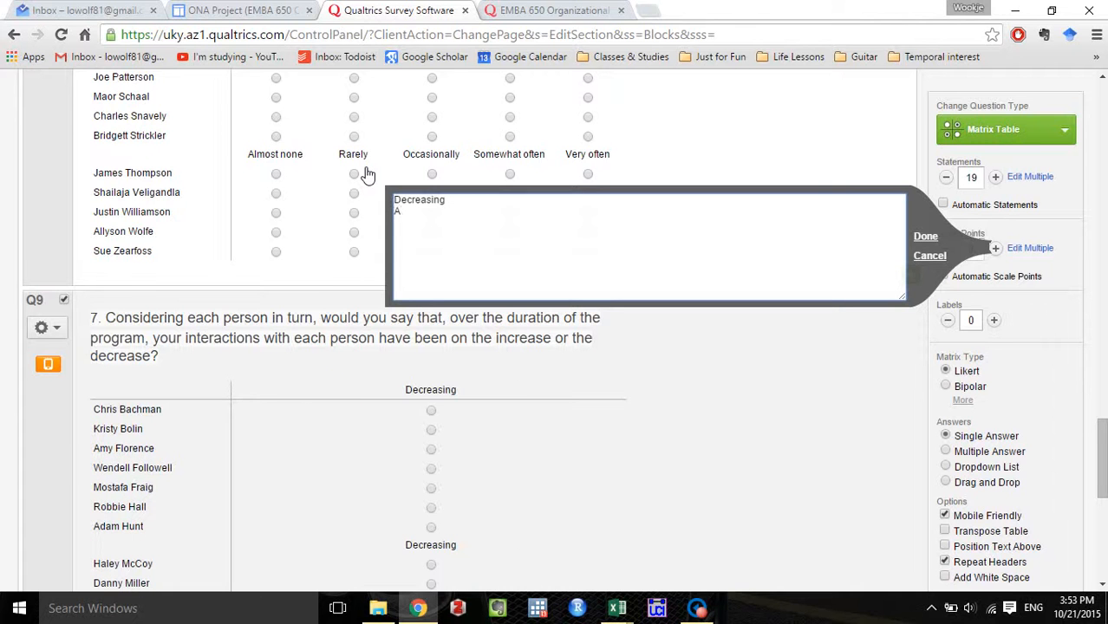
text(bout the )
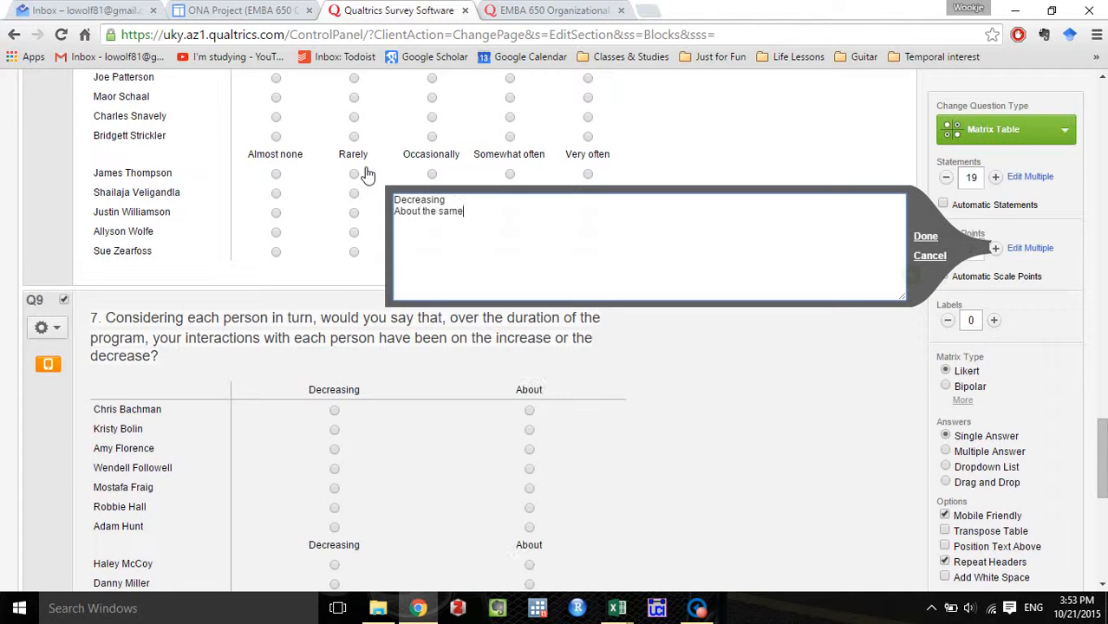
text(same)
key(Return)
text(Increasin)
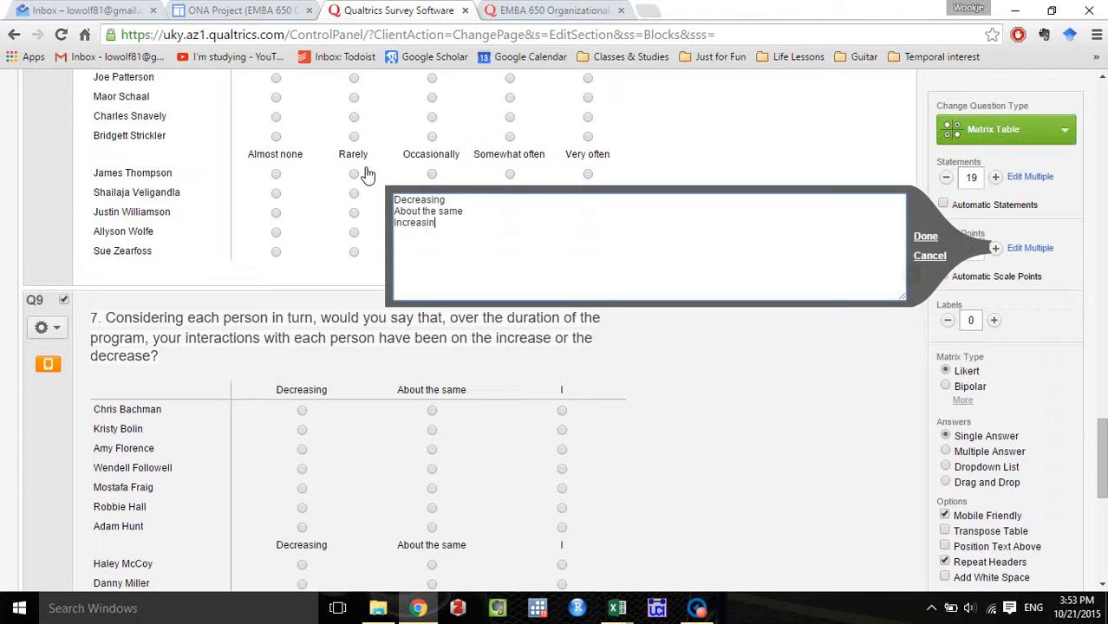
text(g)
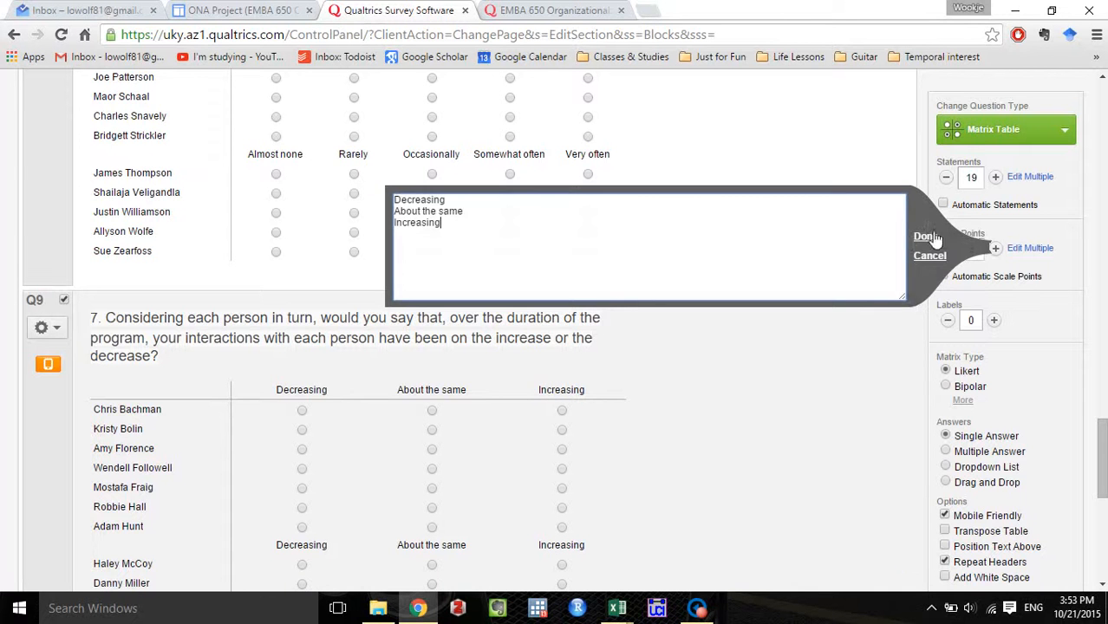
click(925, 236)
Review the finished question 7 matrix from its wording down to the last roster row.
scroll(810, 390, down, 1)
scroll(854, 382, down, 1)
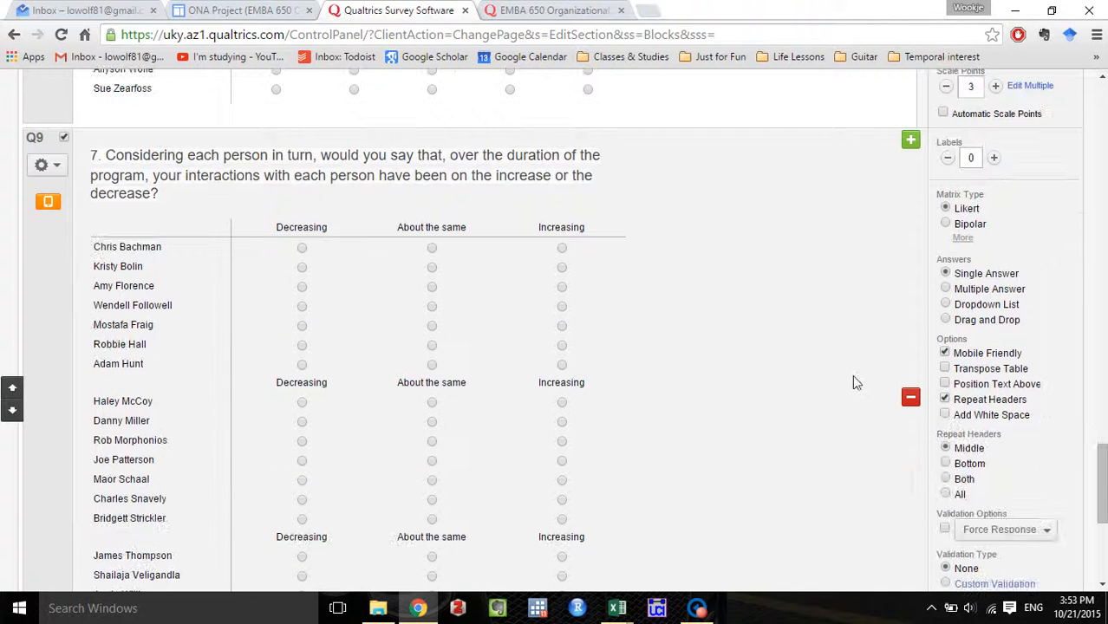
scroll(512, 326, down, 2)
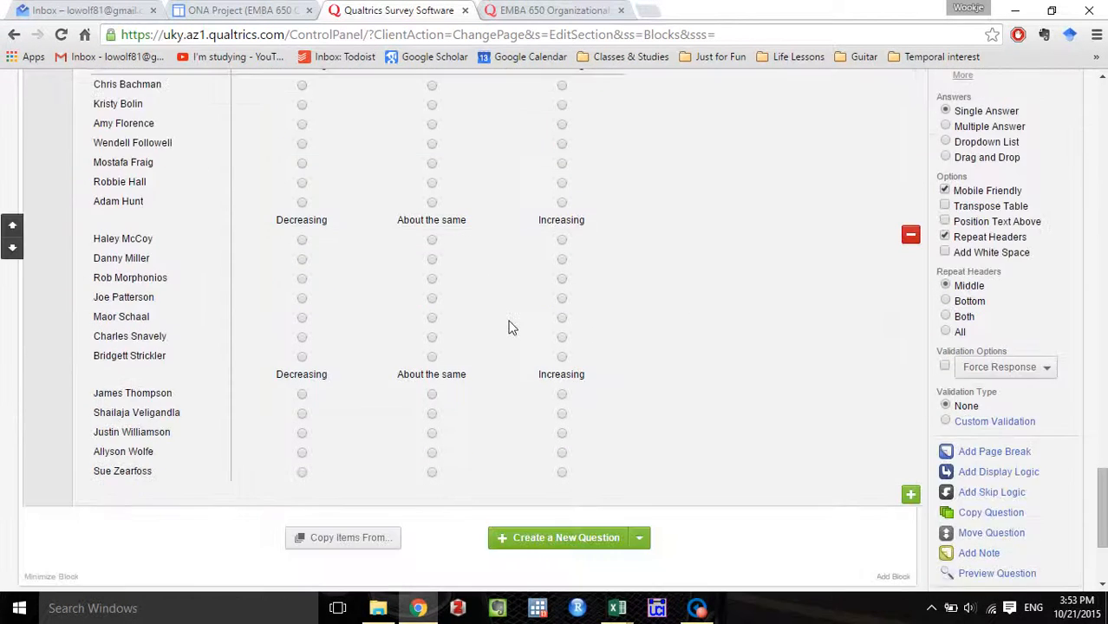
scroll(510, 327, up, 1)
scroll(509, 326, up, 1)
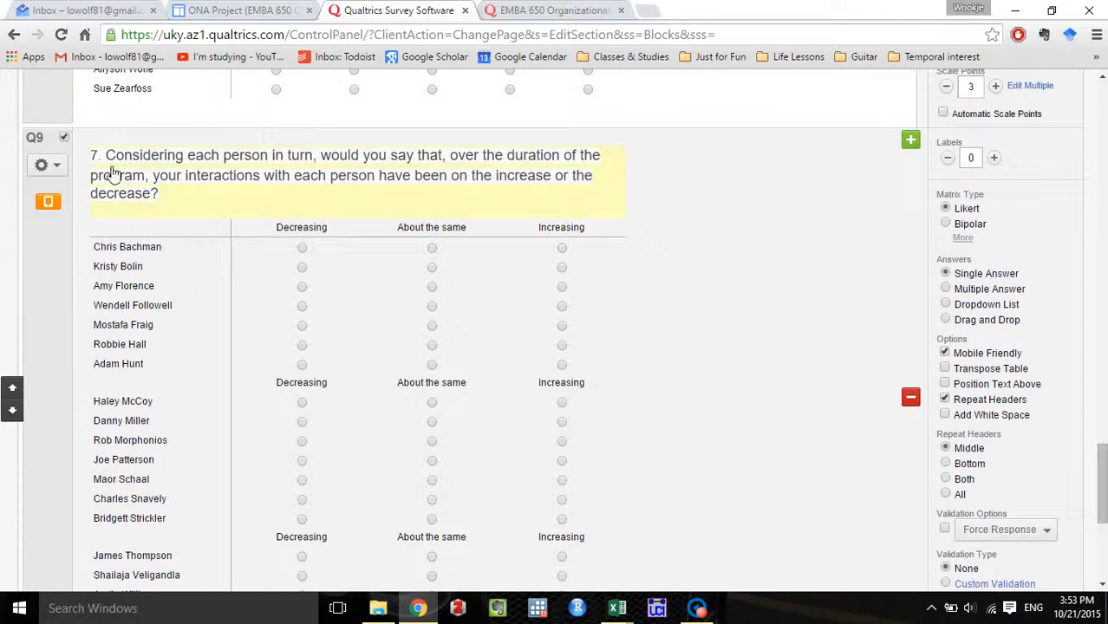
scroll(198, 236, down, 2)
scroll(336, 310, up, 2)
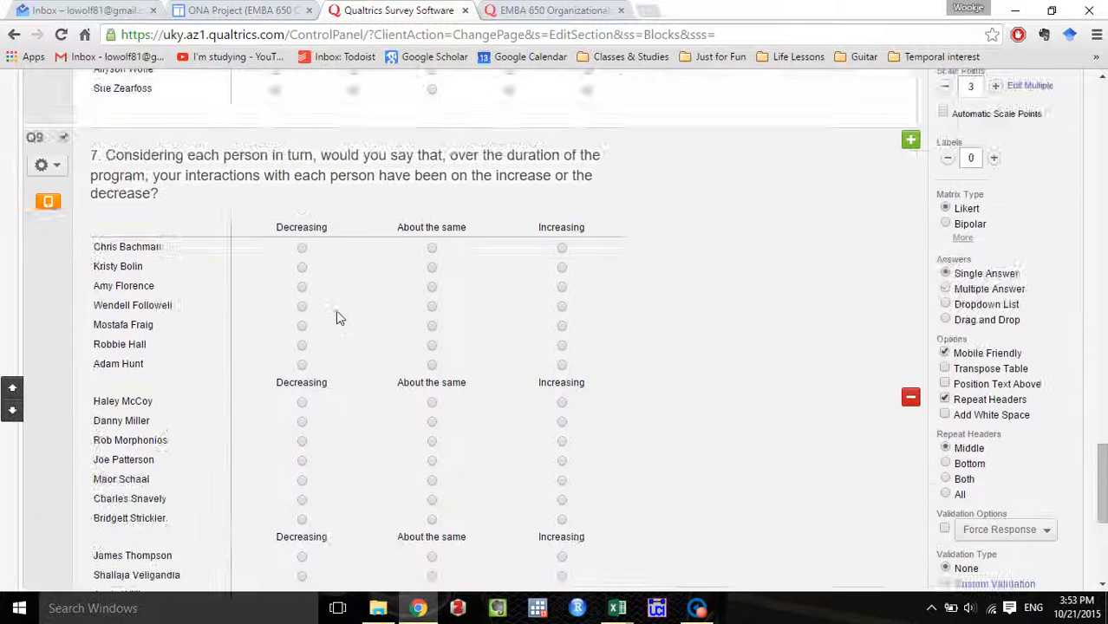
scroll(335, 310, down, 1)
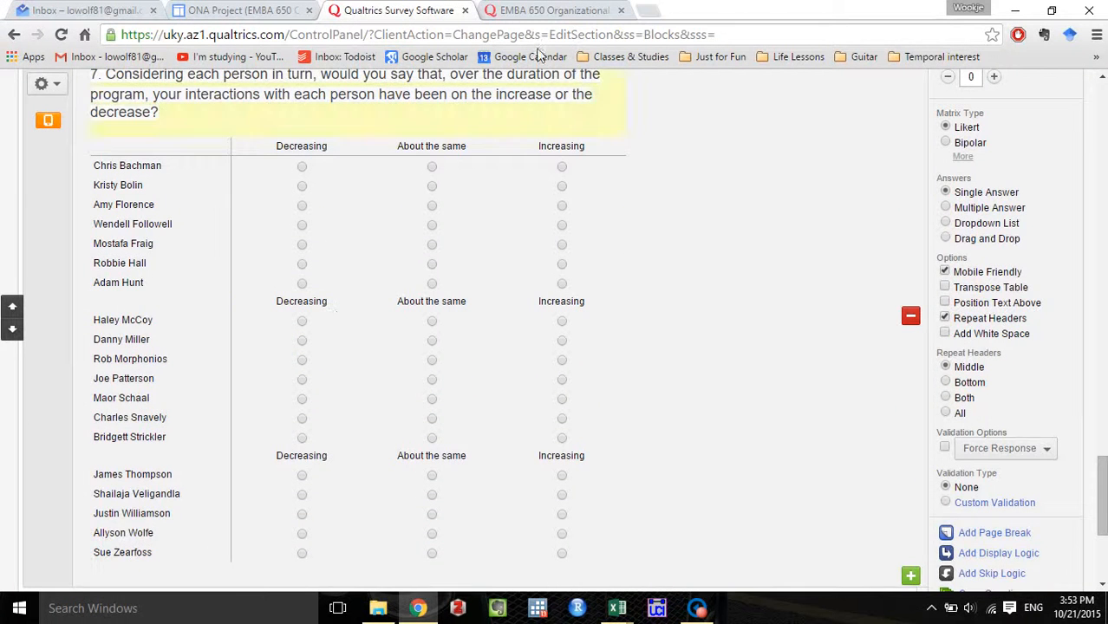
Advance the existing survey to question 8 and examine its wording, scale labels and matrix layout.
click(553, 10)
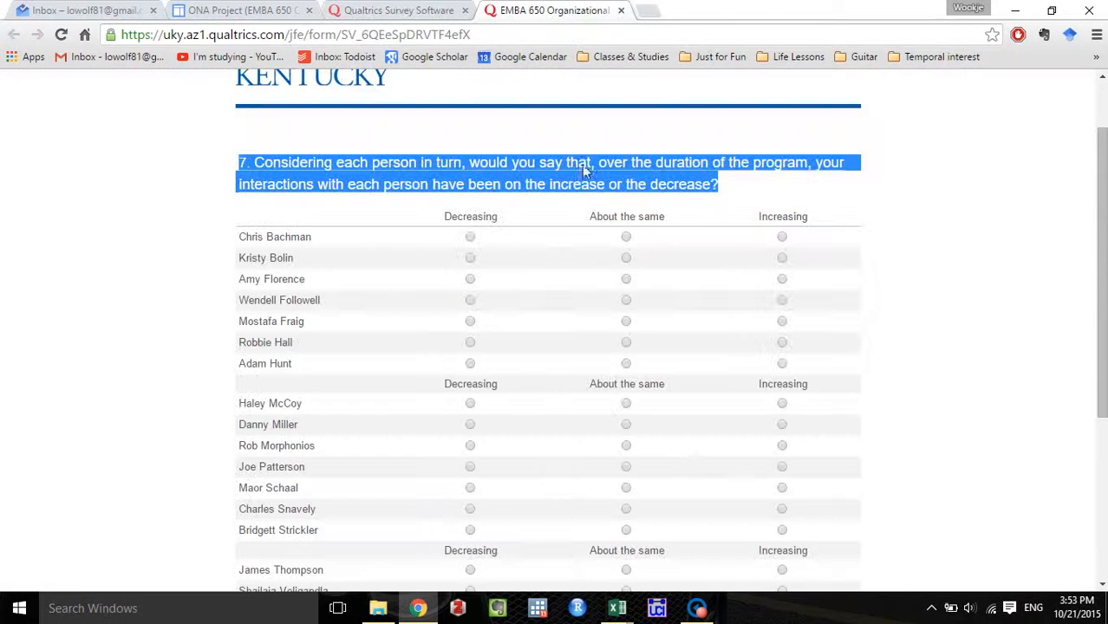
click(963, 405)
scroll(962, 401, down, 2)
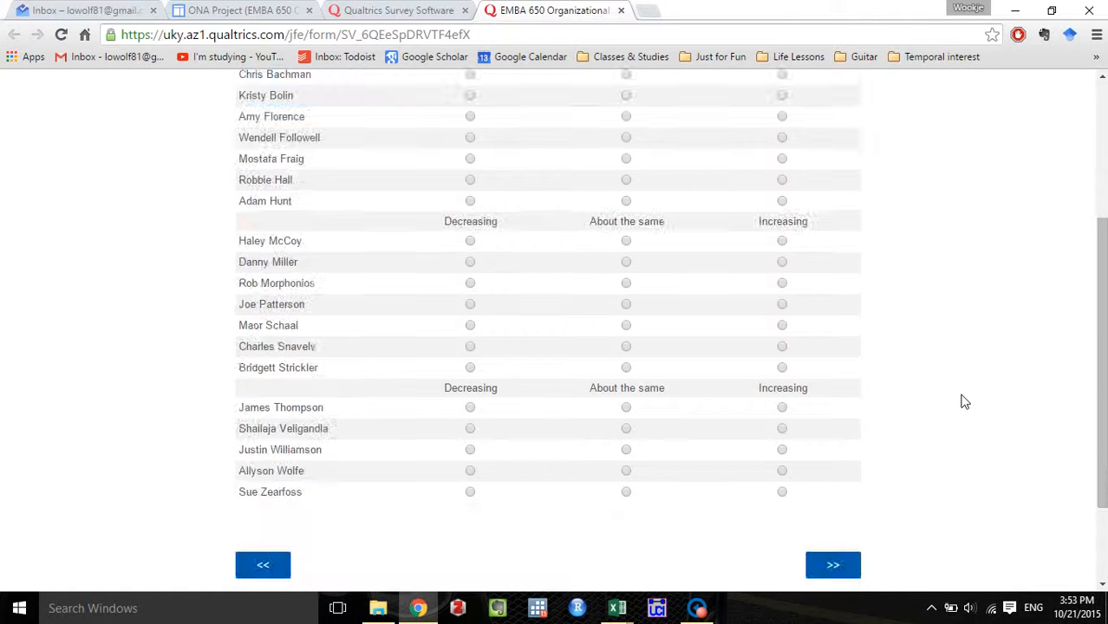
click(850, 567)
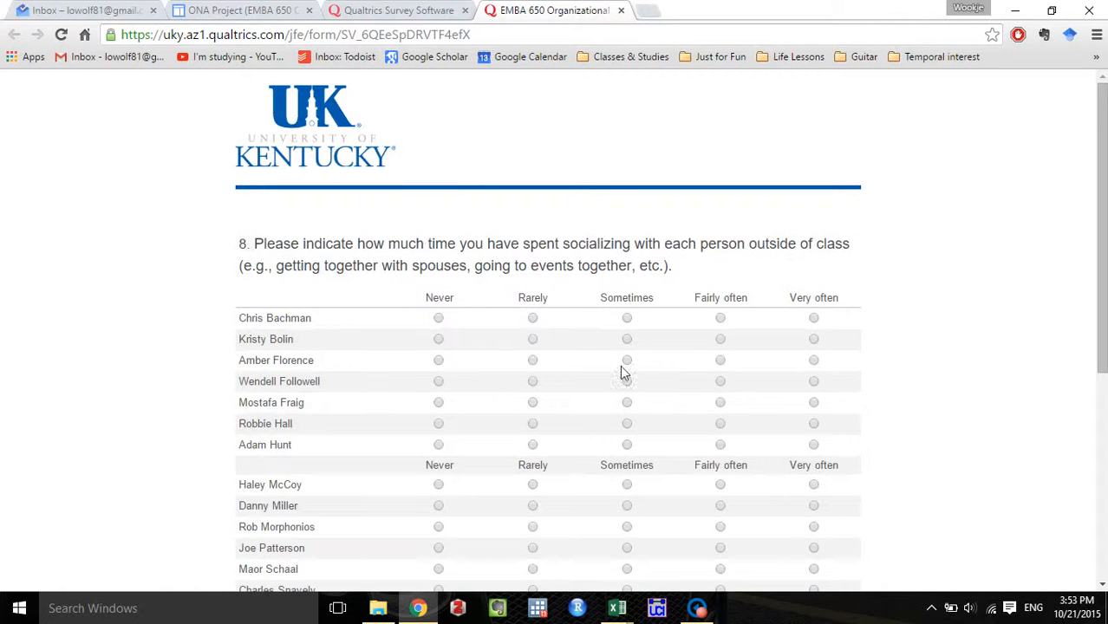
scroll(622, 372, down, 1)
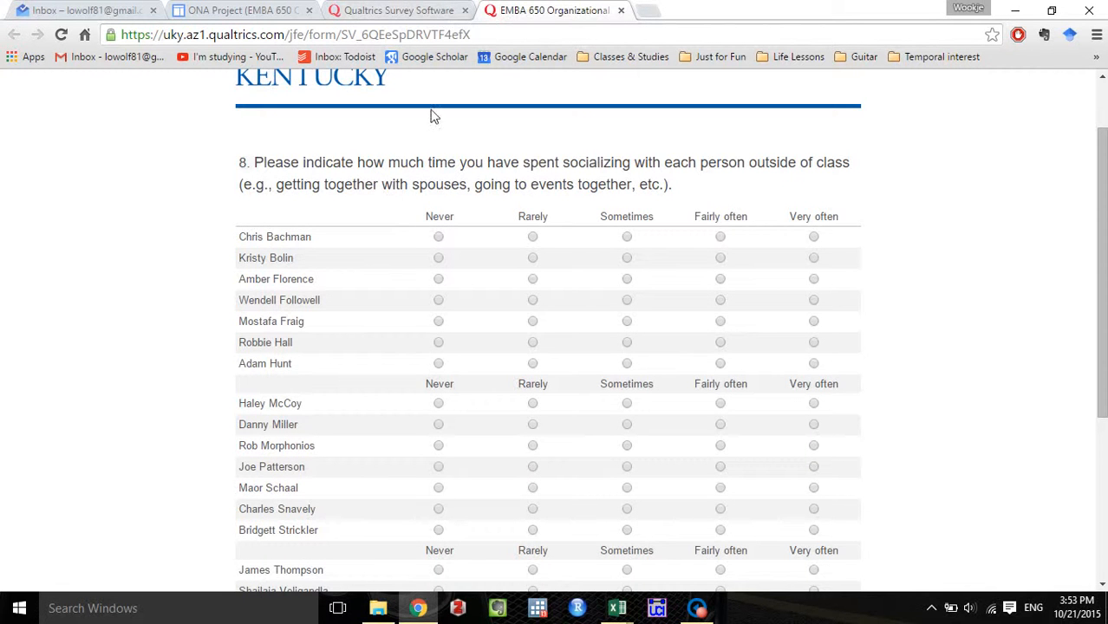
Return to the survey editor and duplicate the question 6 interaction-frequency matrix.
click(425, 10)
scroll(490, 334, up, 6)
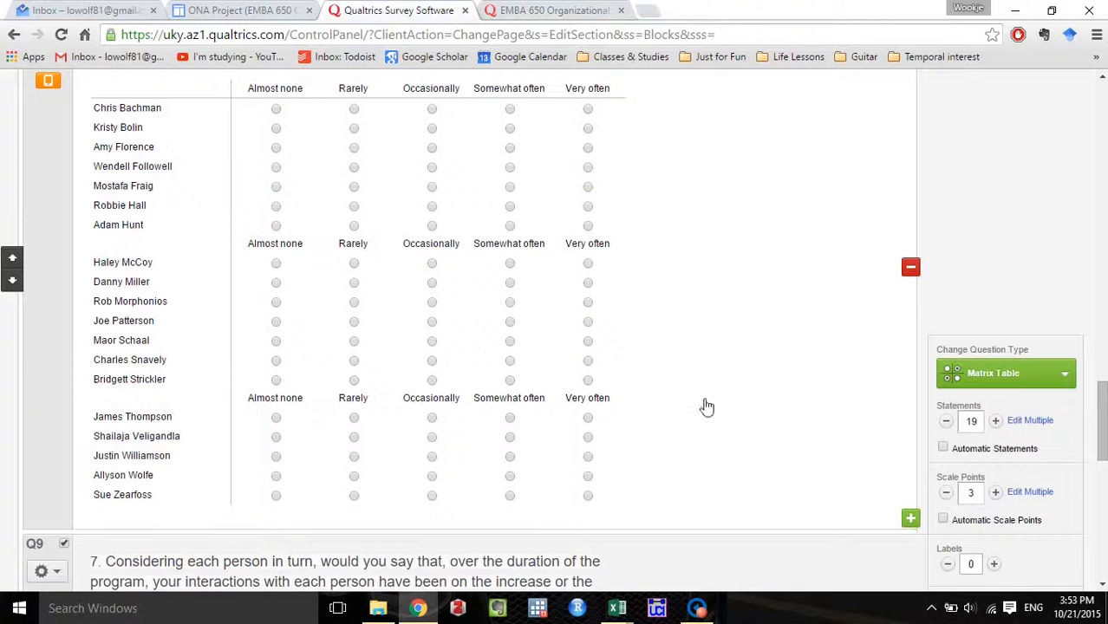
scroll(746, 395, up, 1)
click(720, 364)
scroll(723, 366, down, 1)
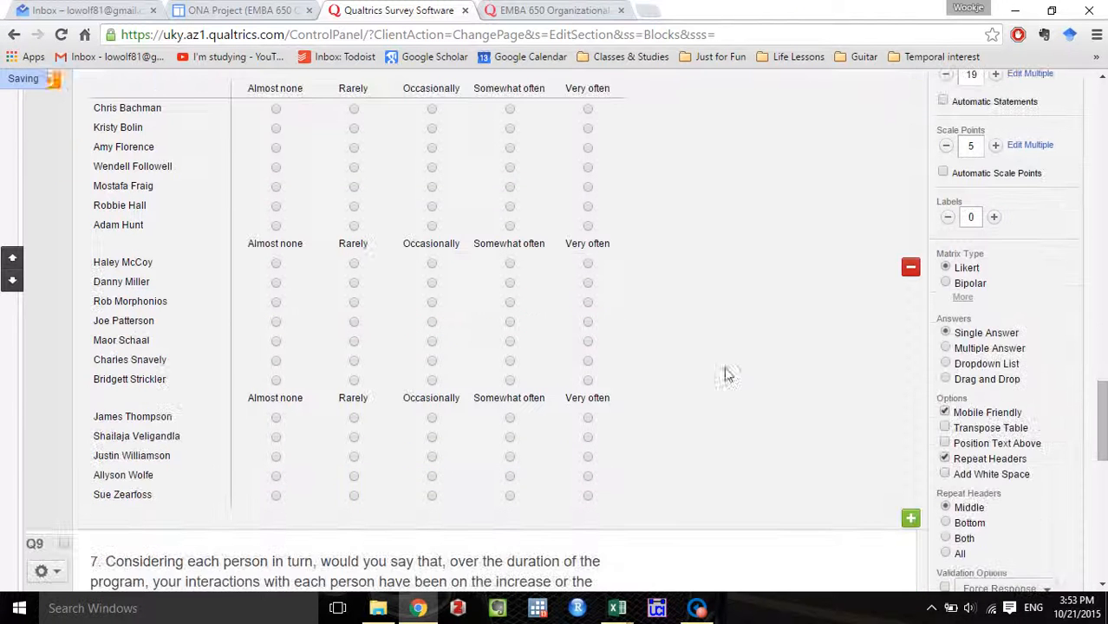
scroll(816, 416, down, 3)
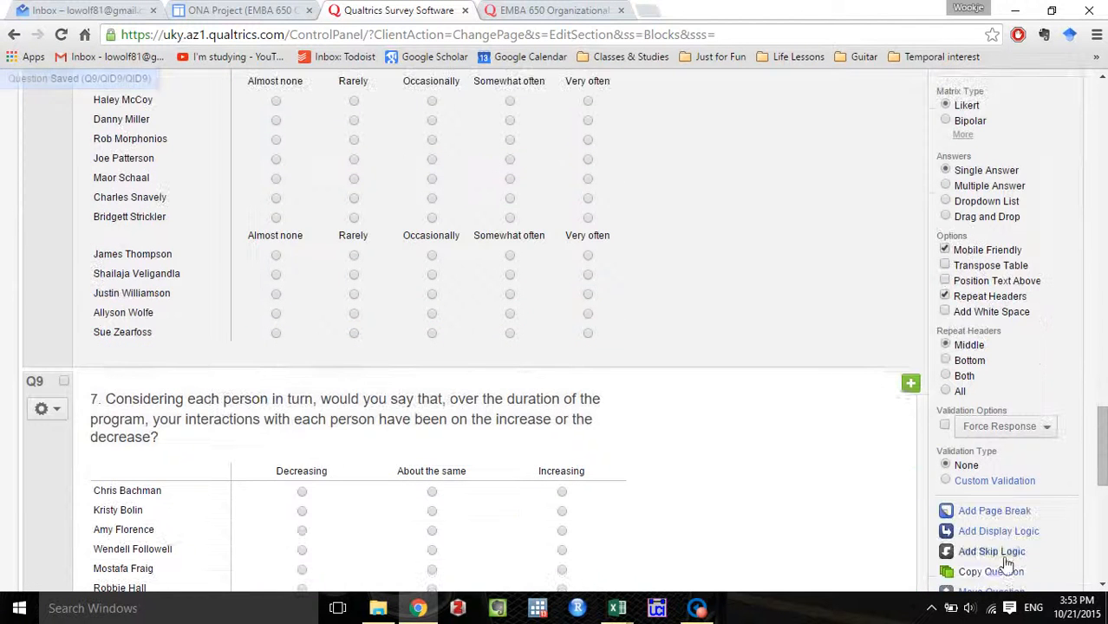
click(1003, 572)
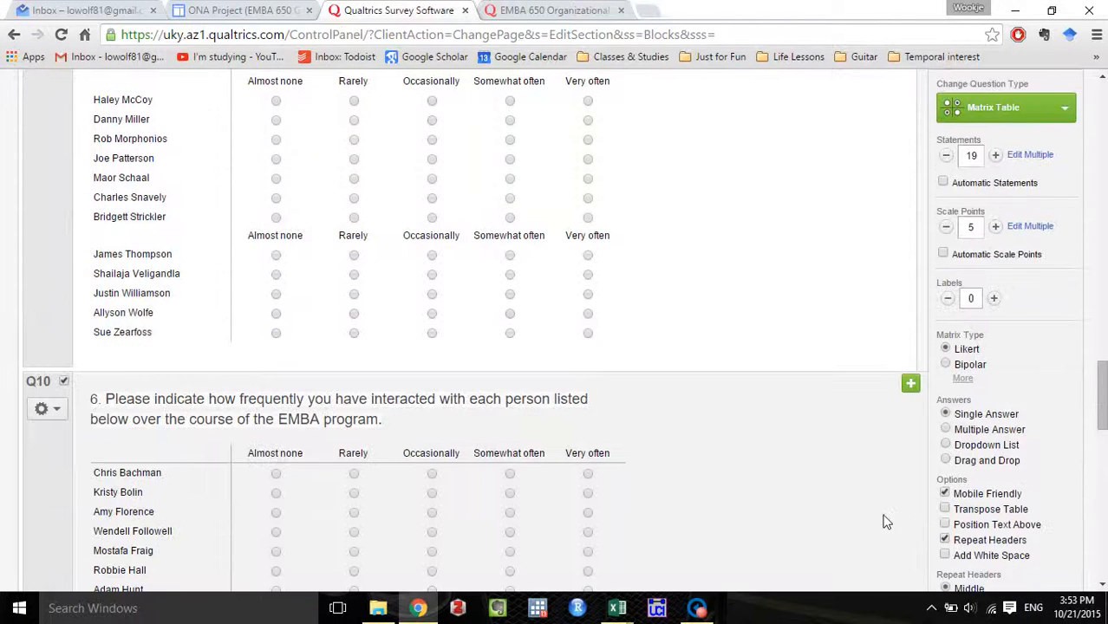
Replace the duplicate matrix's wording with the existing survey's question 8 text about time spent socializing with each person outside of class.
scroll(884, 521, down, 5)
scroll(788, 427, down, 1)
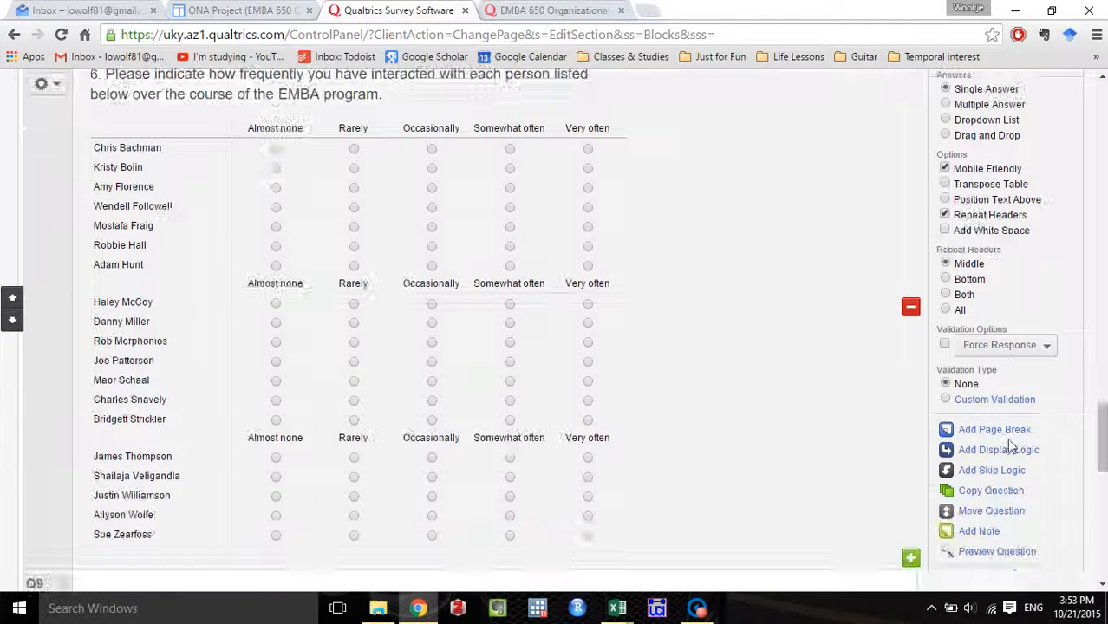
scroll(739, 378, up, 1)
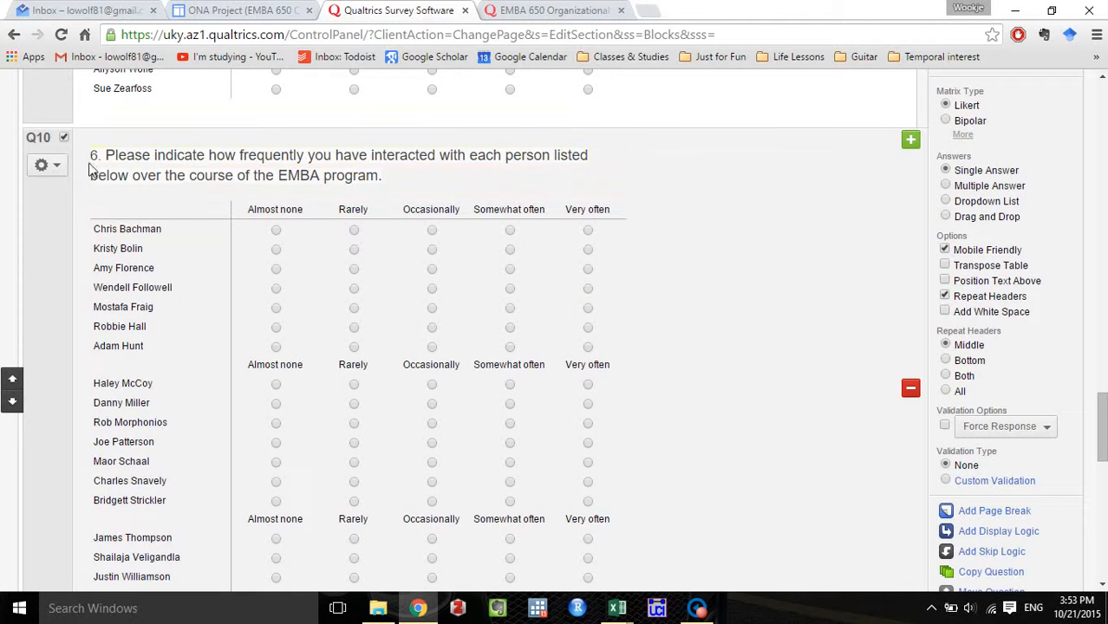
click(547, 17)
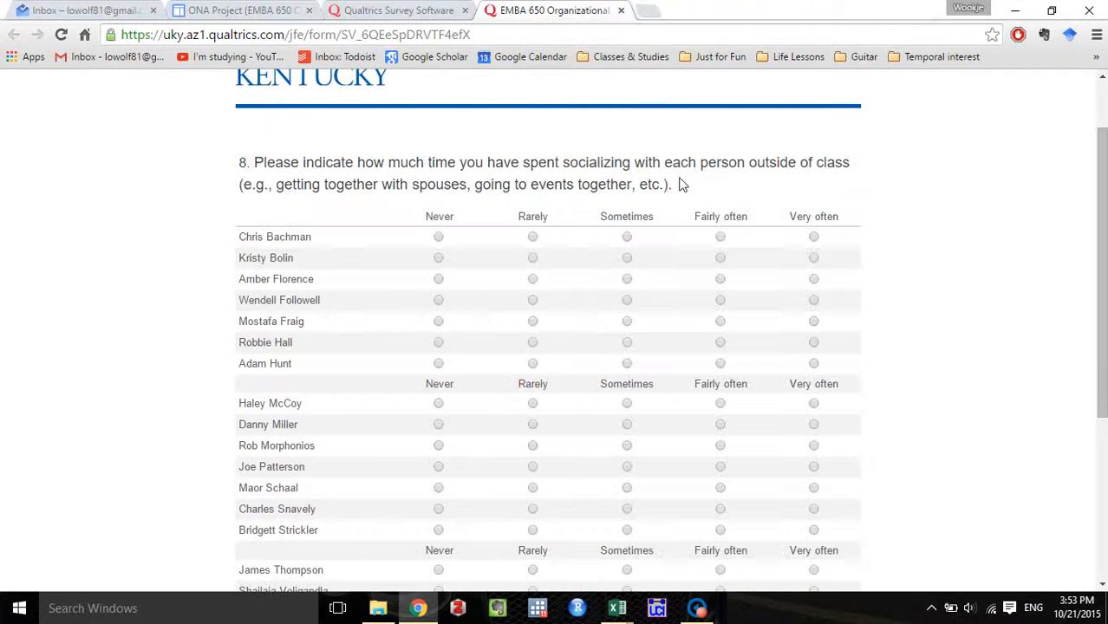
drag(681, 185, 236, 169)
key(ctrl+c)
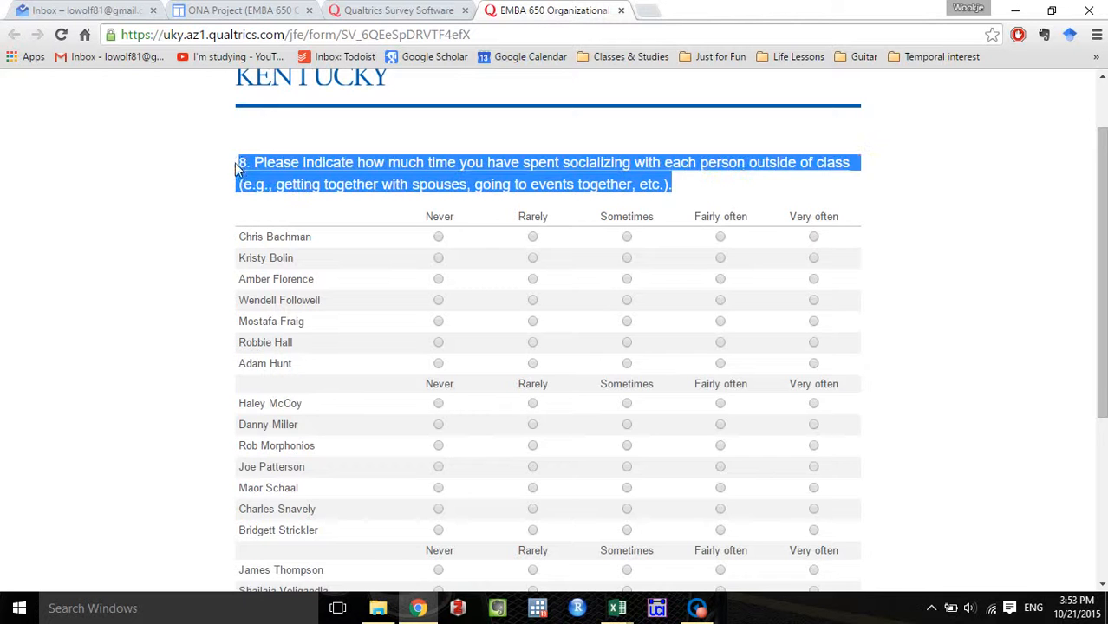
click(395, 10)
click(433, 179)
drag(434, 180, 93, 145)
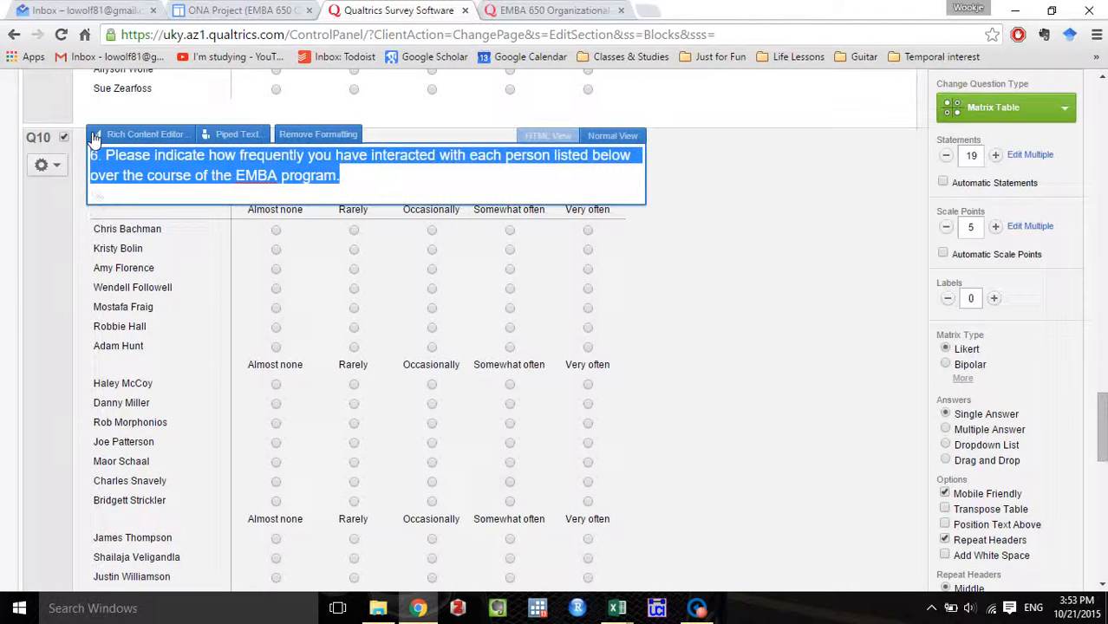
click(106, 135)
key(ctrl+a)
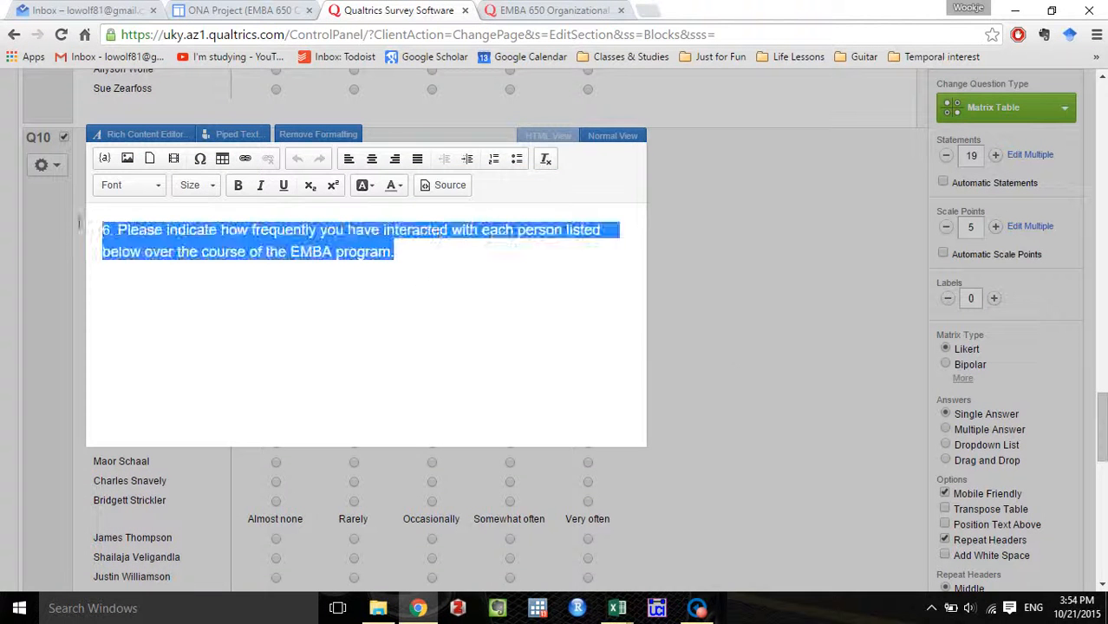
key(ctrl+v)
click(824, 336)
Move the new question 8 matrix below the question 7 matrix, at the end of the block.
scroll(824, 338, down, 4)
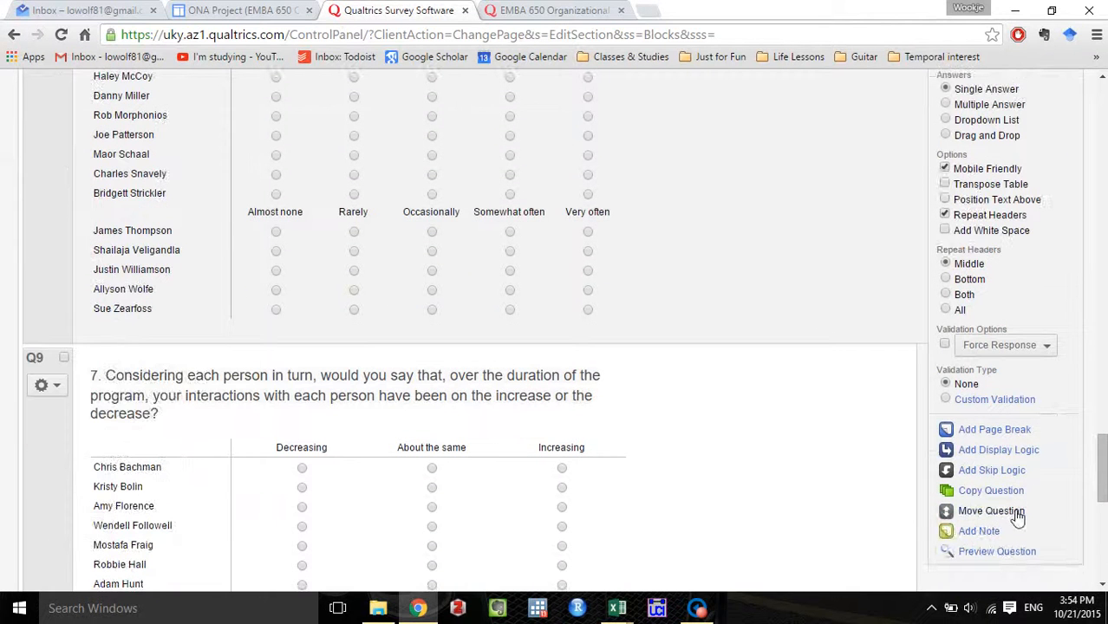
click(1018, 515)
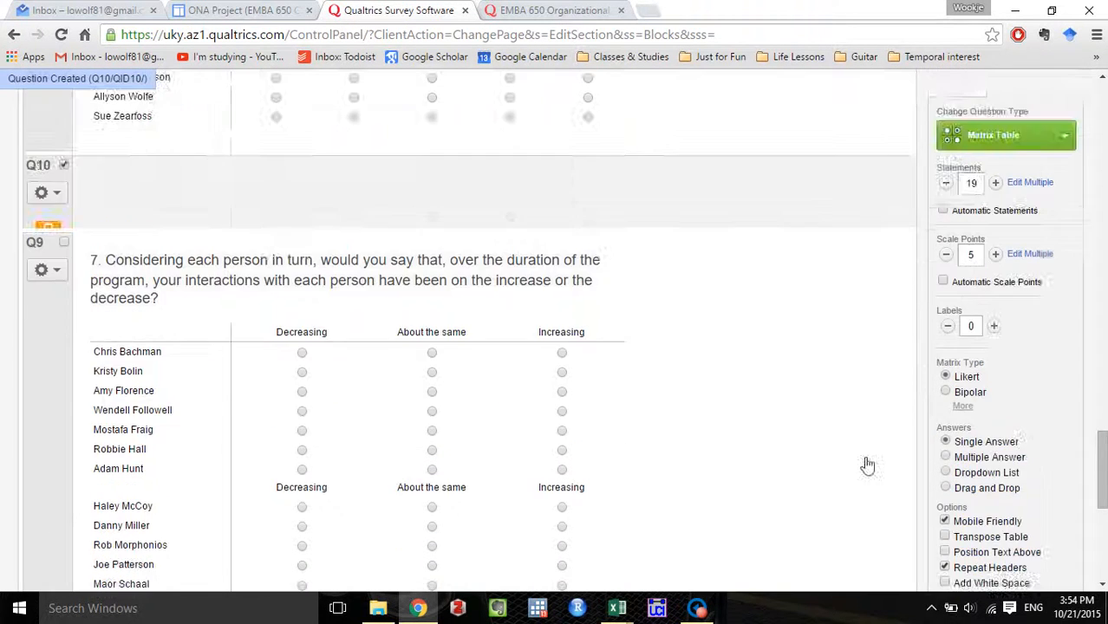
scroll(795, 423, down, 1)
scroll(548, 263, down, 3)
scroll(548, 263, down, 1)
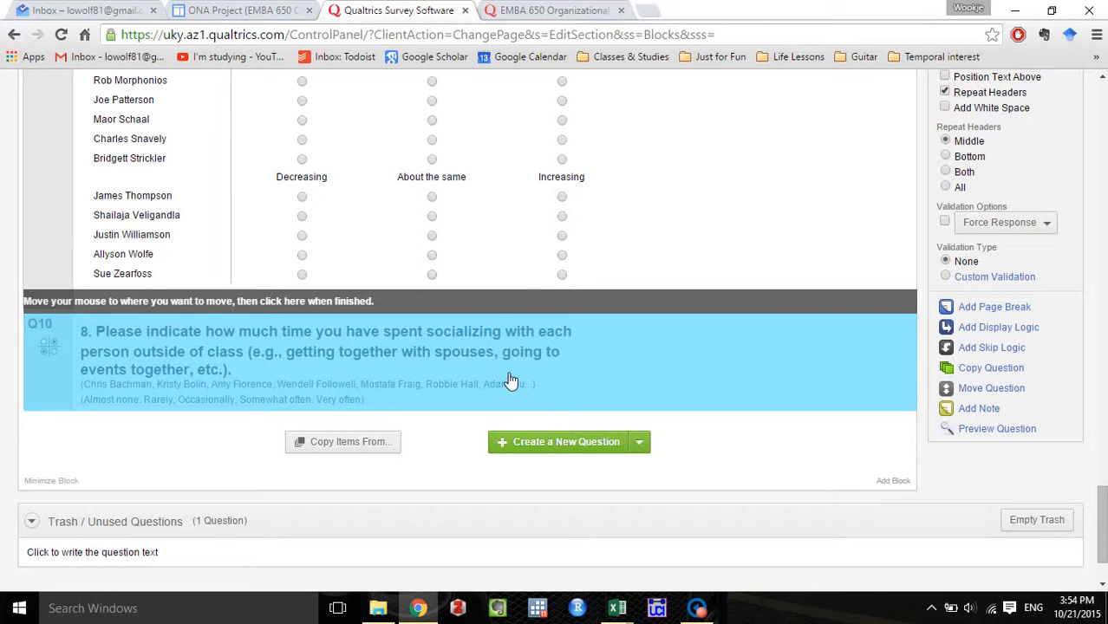
scroll(509, 379, up, 5)
scroll(512, 386, down, 5)
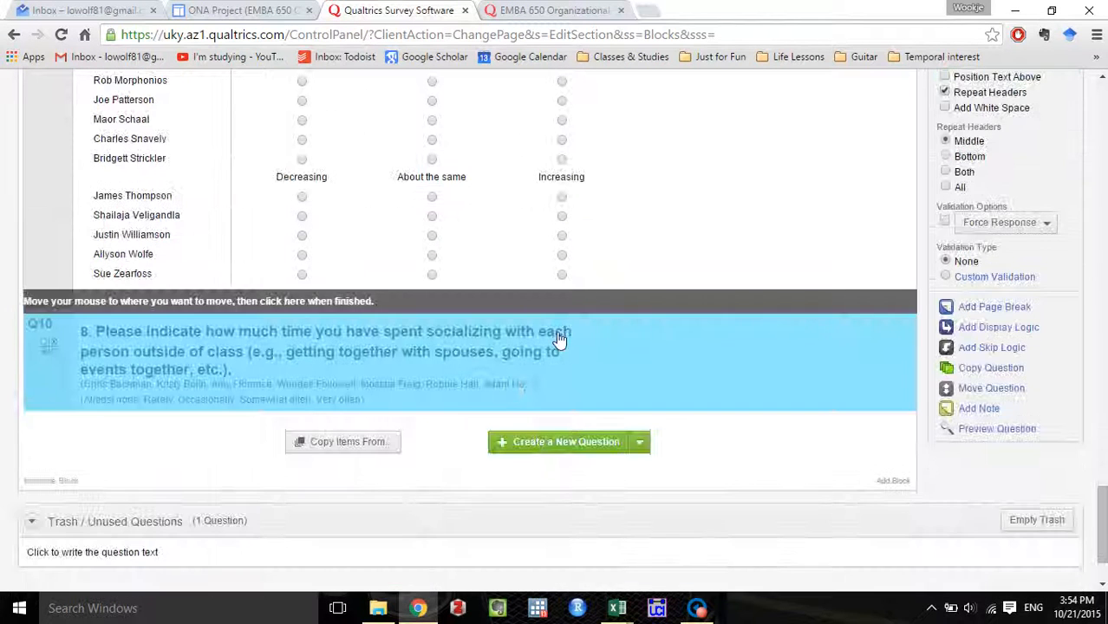
click(572, 357)
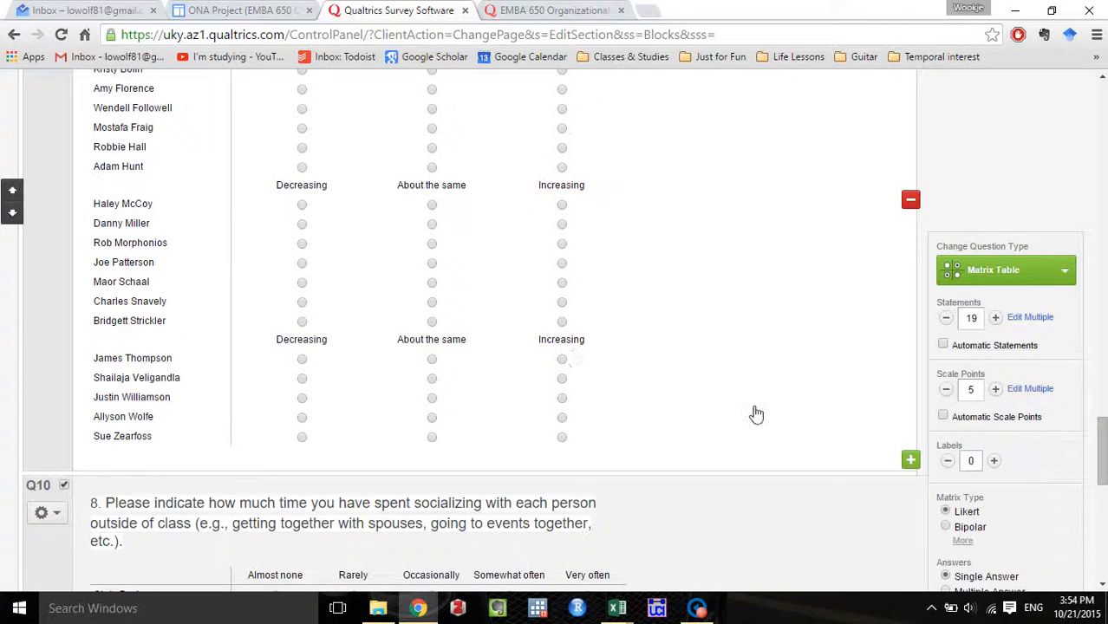
scroll(755, 414, down, 4)
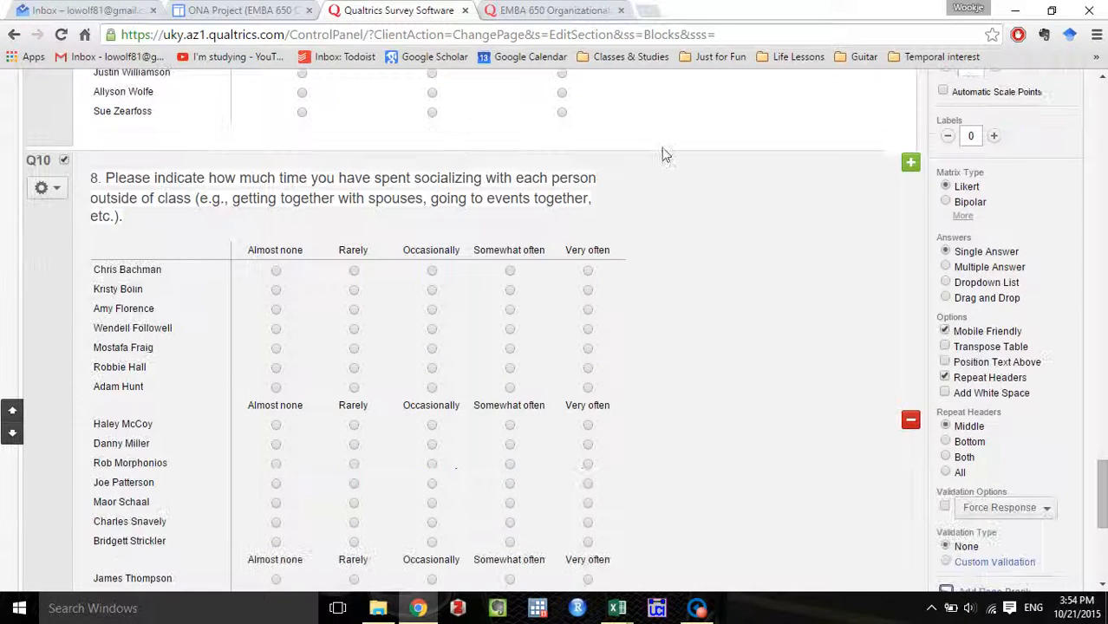
Compare the new question 8 matrix's wording and scale labels with question 8 in the existing survey.
click(555, 9)
click(414, 9)
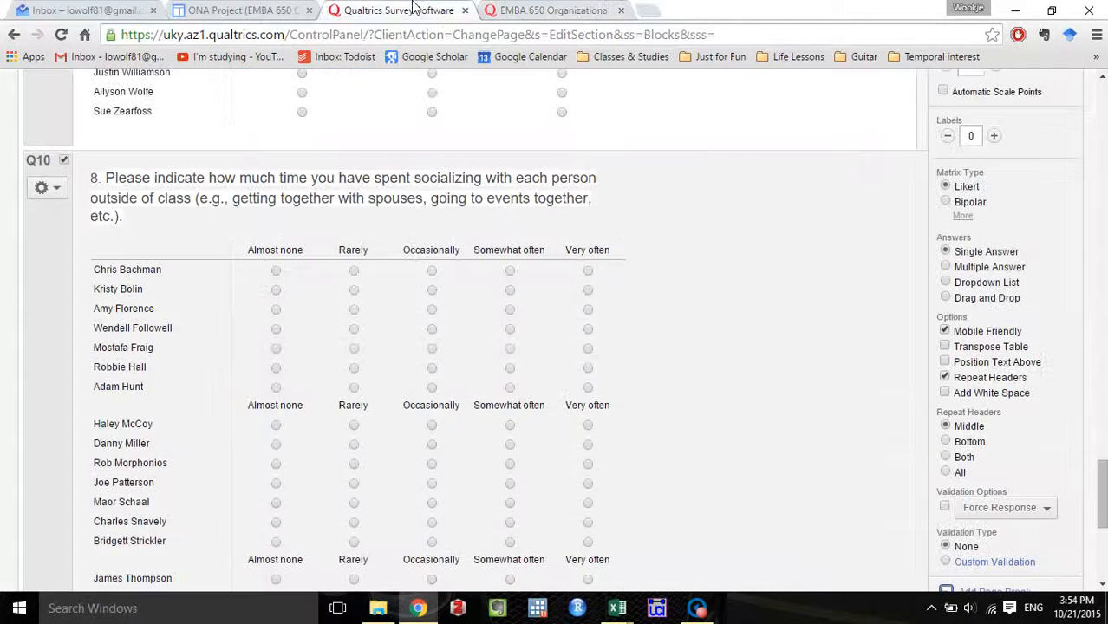
click(529, 8)
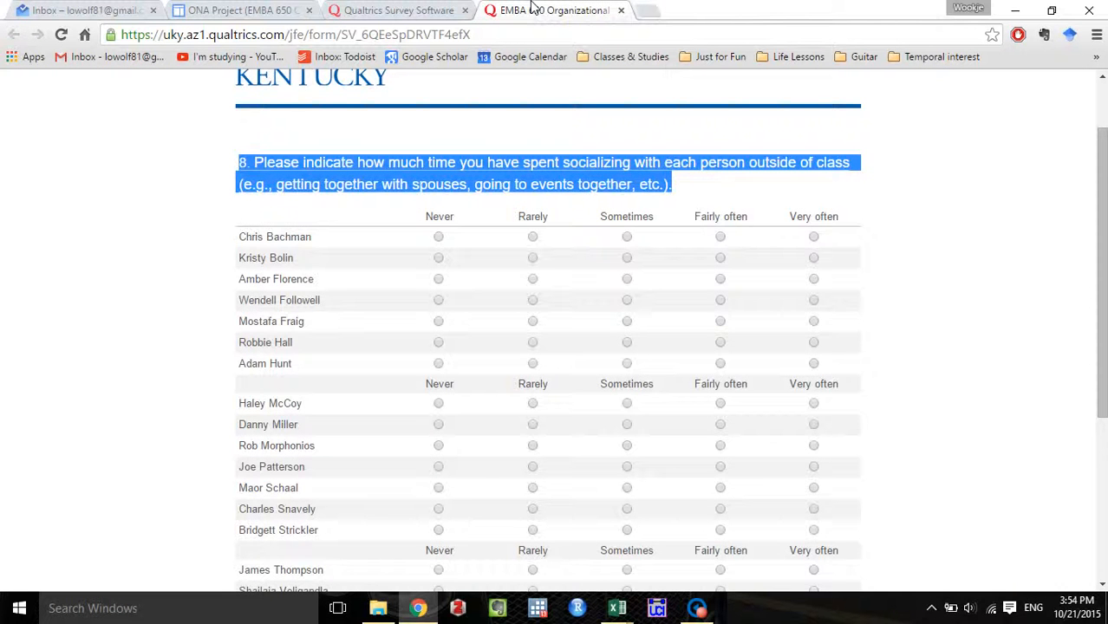
click(390, 9)
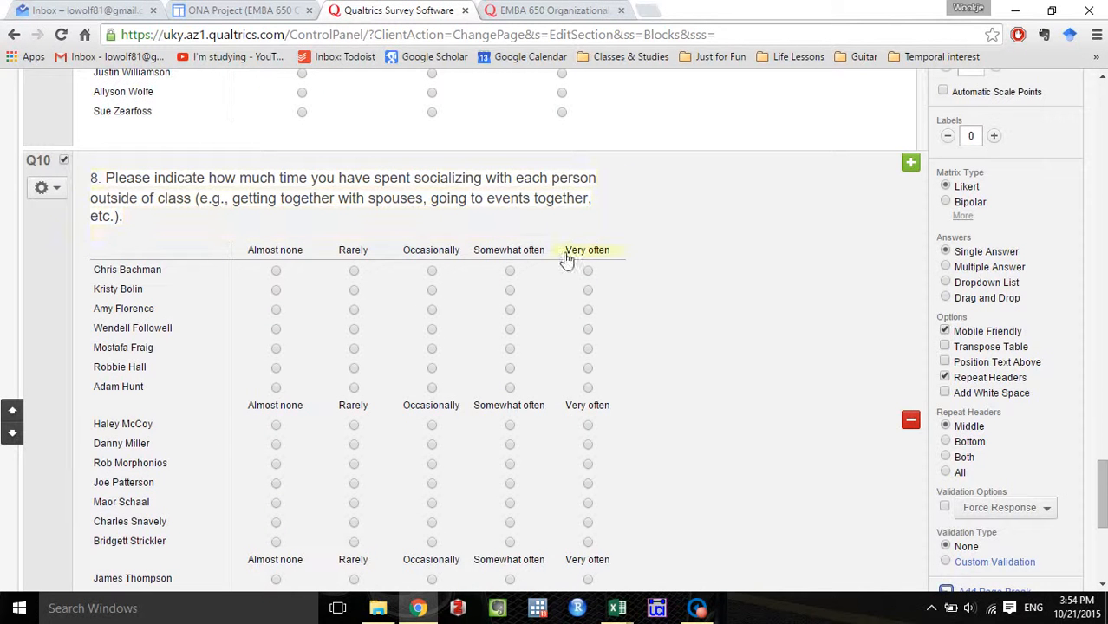
scroll(568, 347, down, 3)
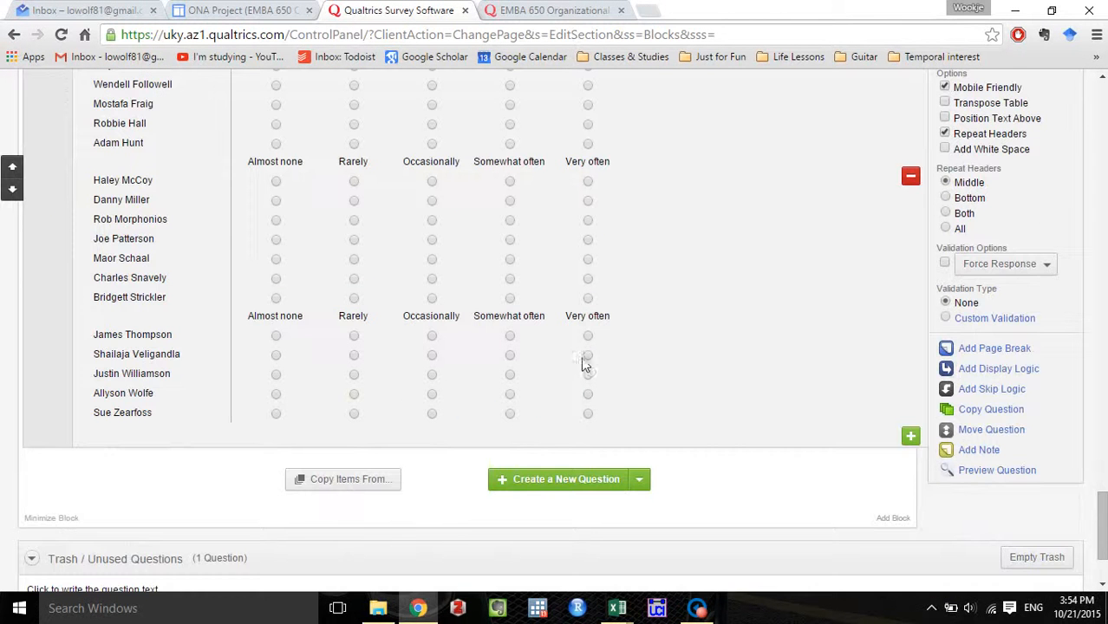
Advance the existing survey to question 9 and read its wording and scale labels.
click(526, 9)
scroll(901, 330, down, 4)
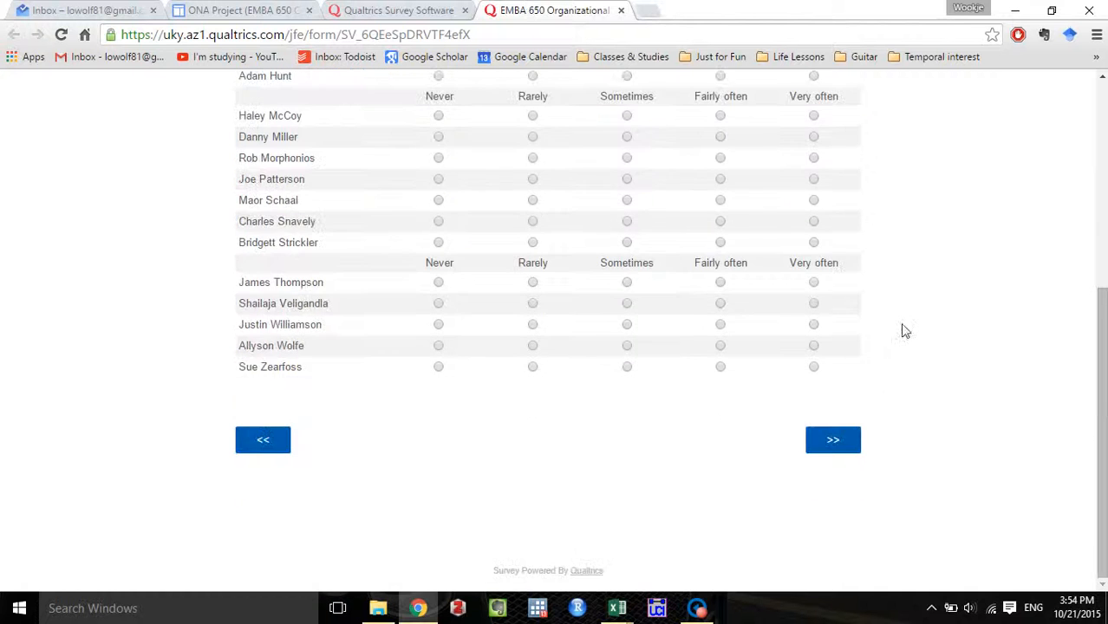
click(845, 445)
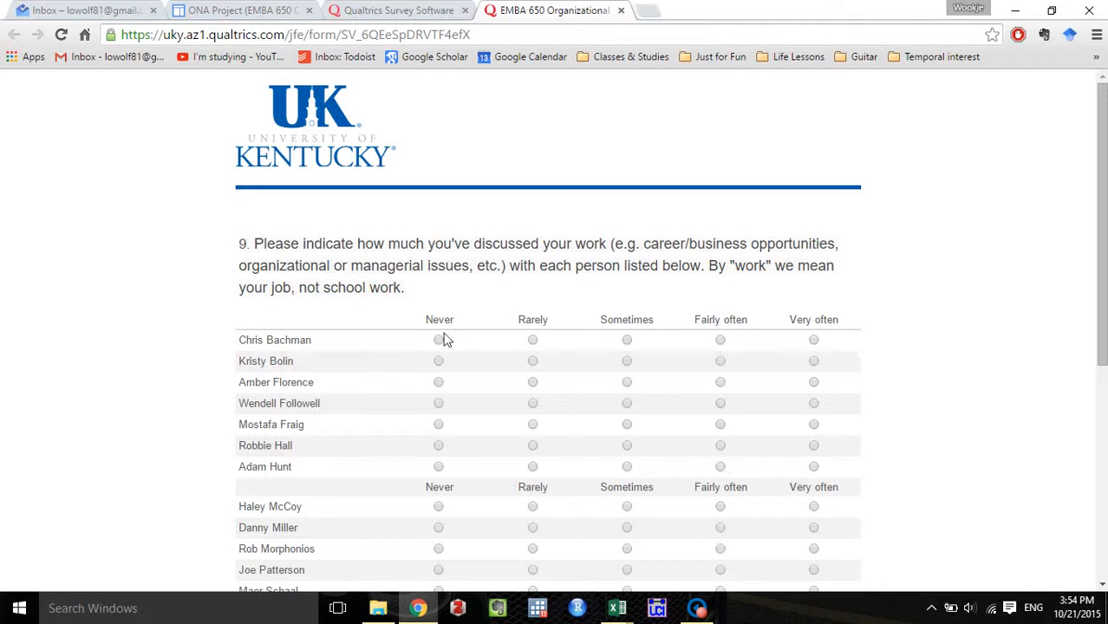
Duplicate the question 8 matrix and replace the copy's wording with the existing survey's question 9 text about discussing your work with each person.
click(360, 10)
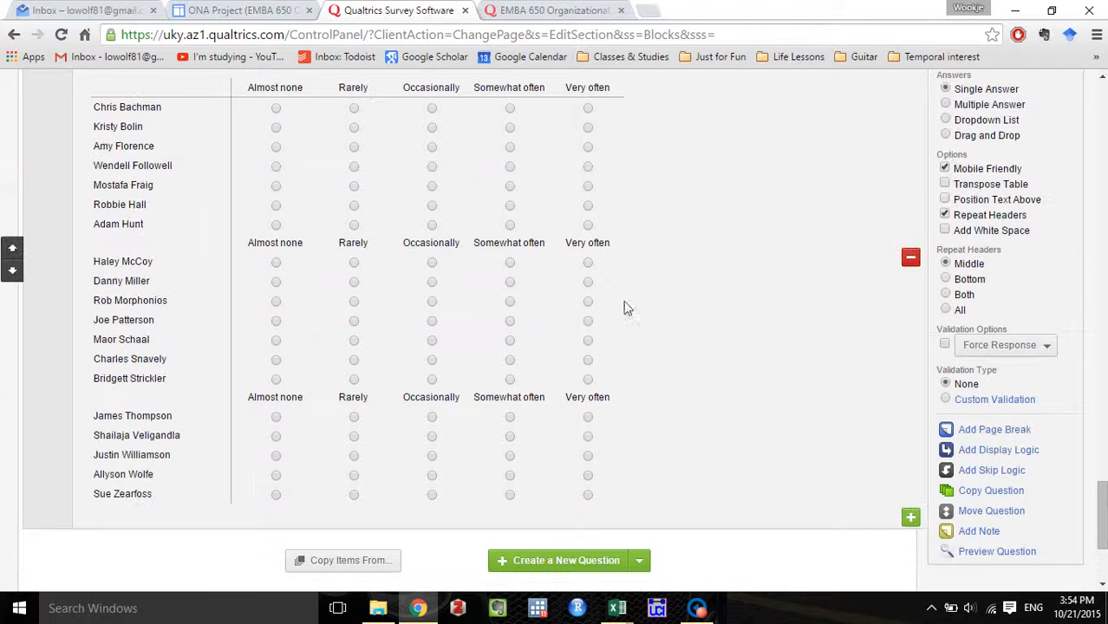
click(999, 492)
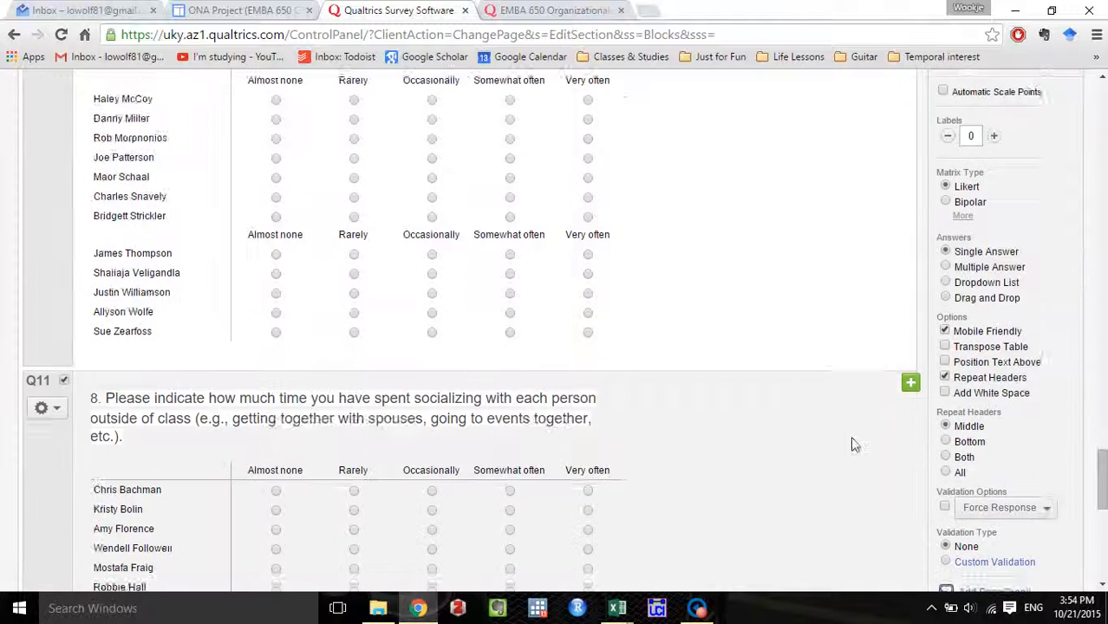
click(537, 17)
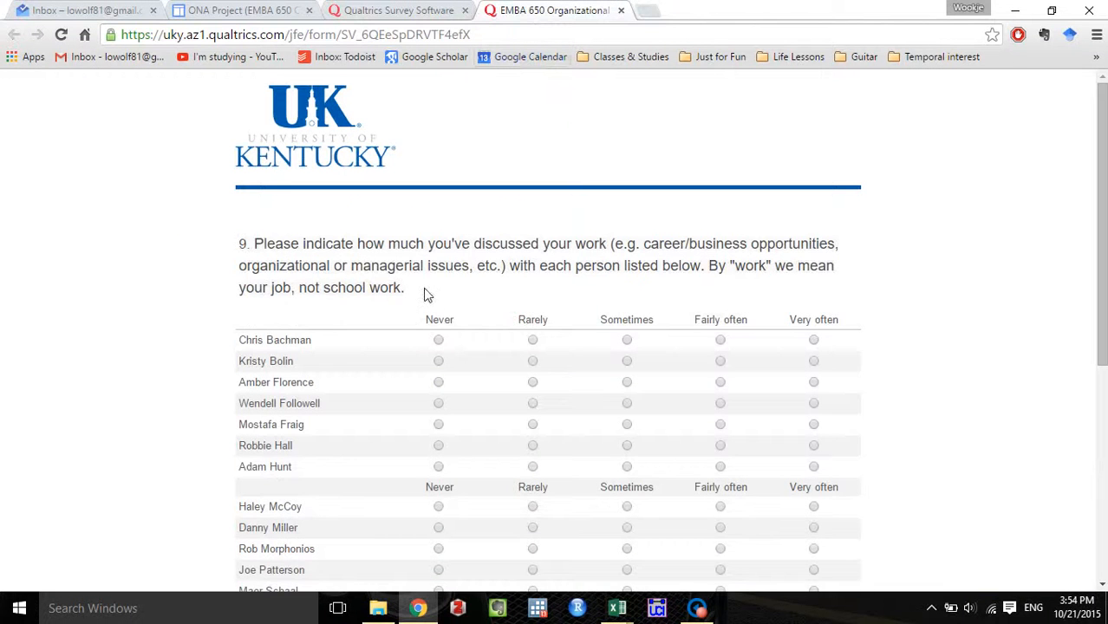
drag(423, 292, 227, 254)
key(ctrl+c)
click(382, 11)
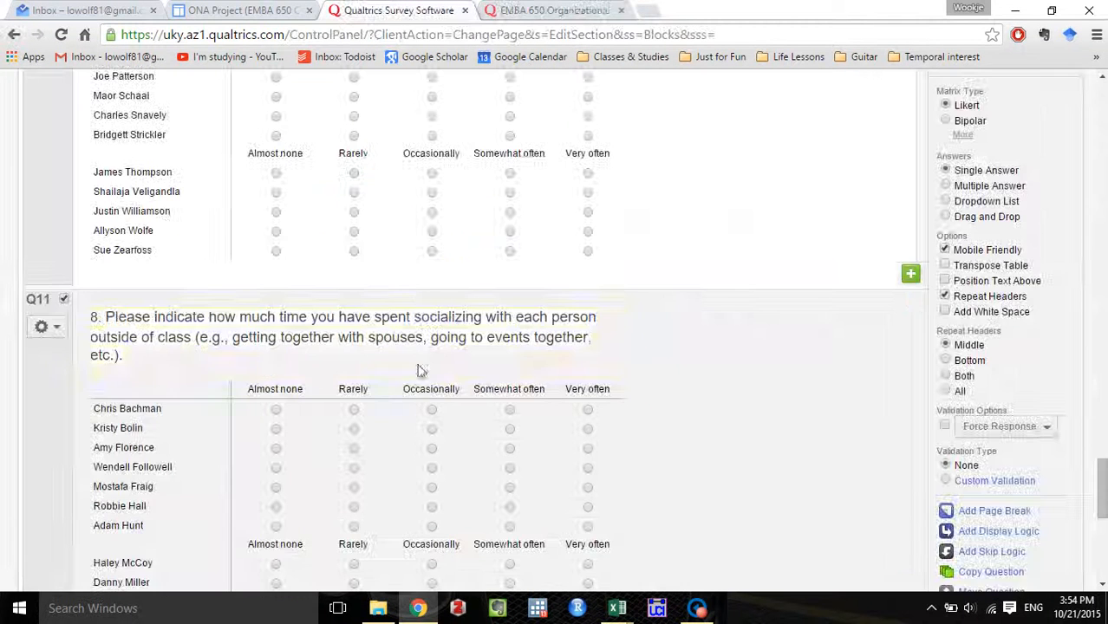
click(421, 347)
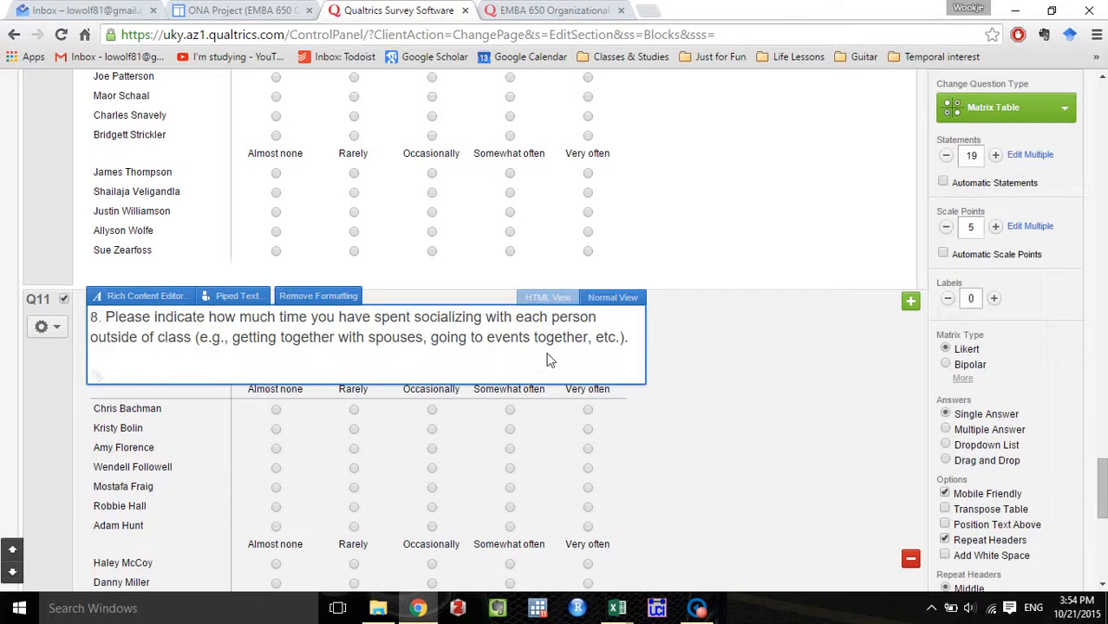
drag(643, 344, 70, 314)
key(ctrl+v)
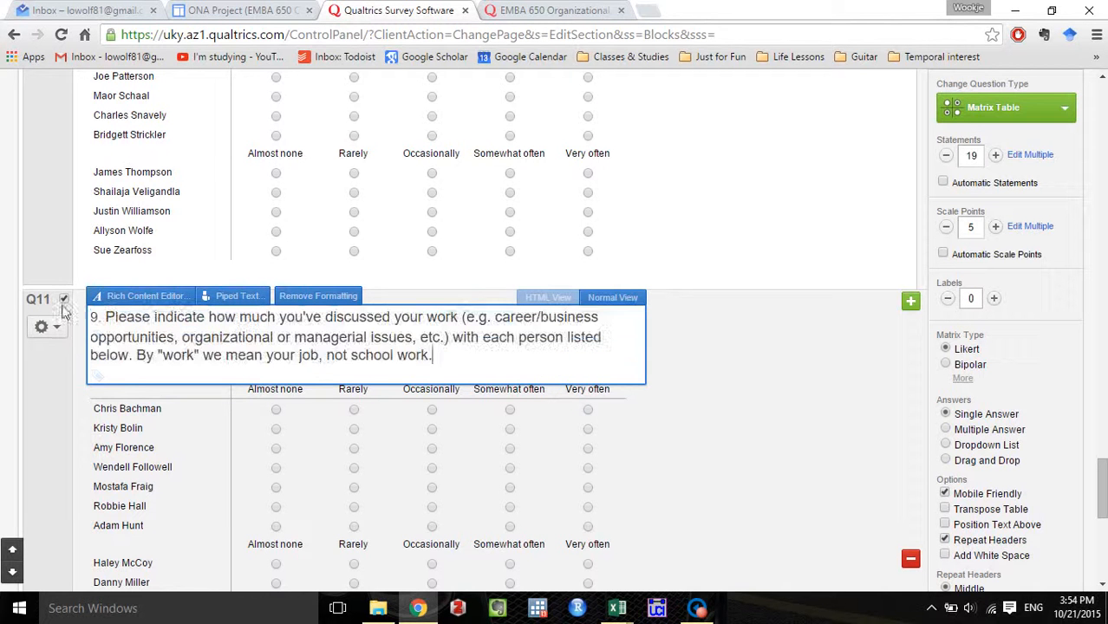
scroll(815, 393, down, 1)
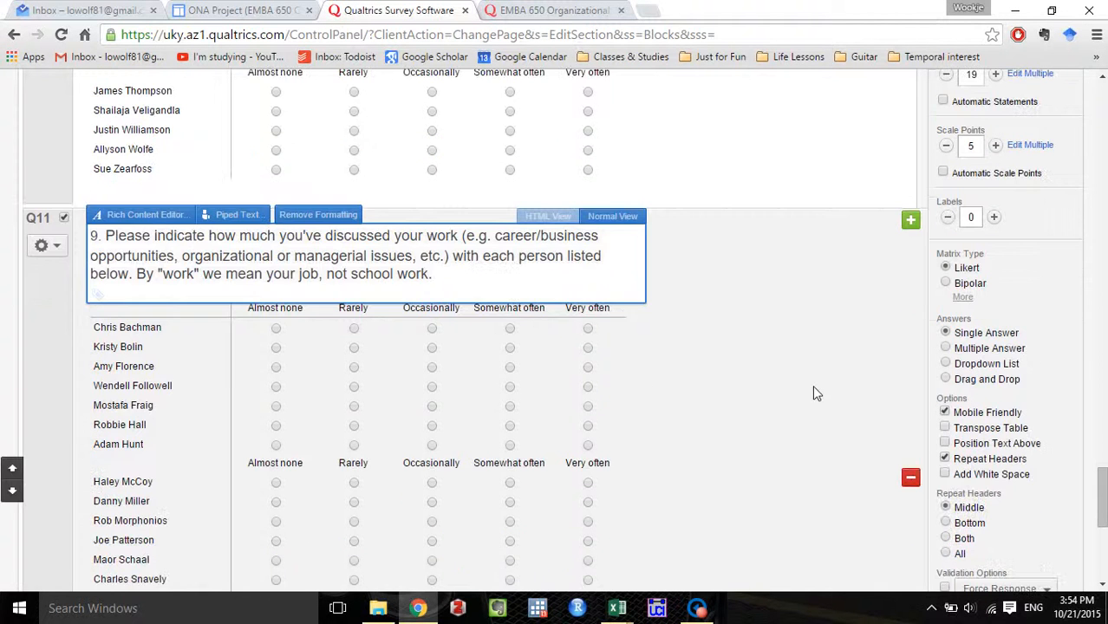
click(812, 388)
Review the new question 9 matrix, and advance the existing survey to question 10 to examine its wording and checkbox roster.
scroll(811, 390, down, 4)
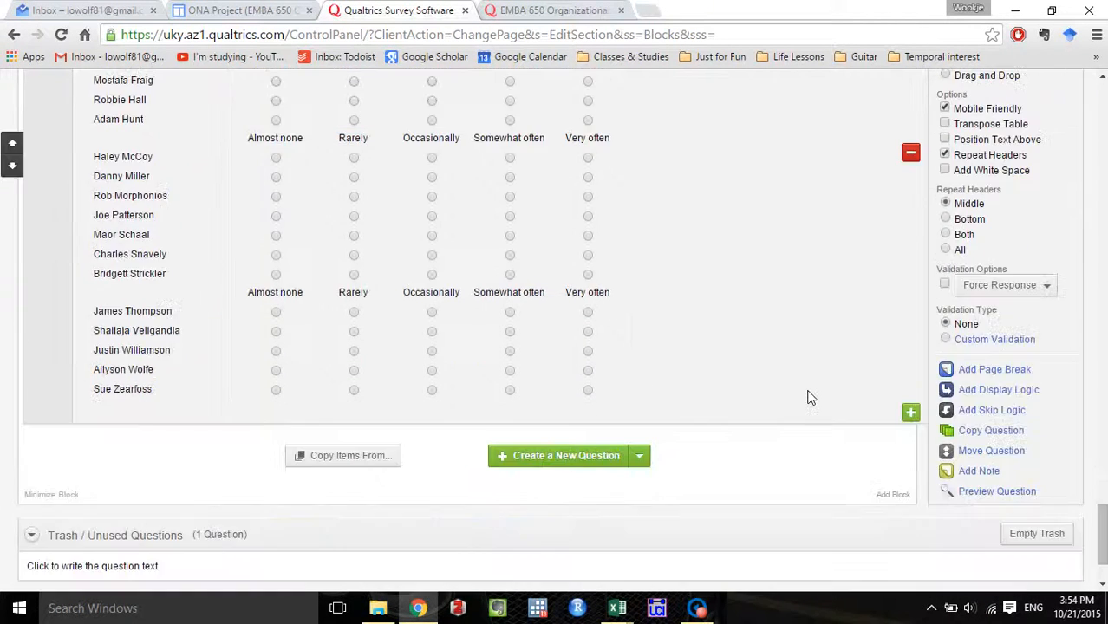
scroll(810, 398, up, 3)
scroll(810, 397, down, 1)
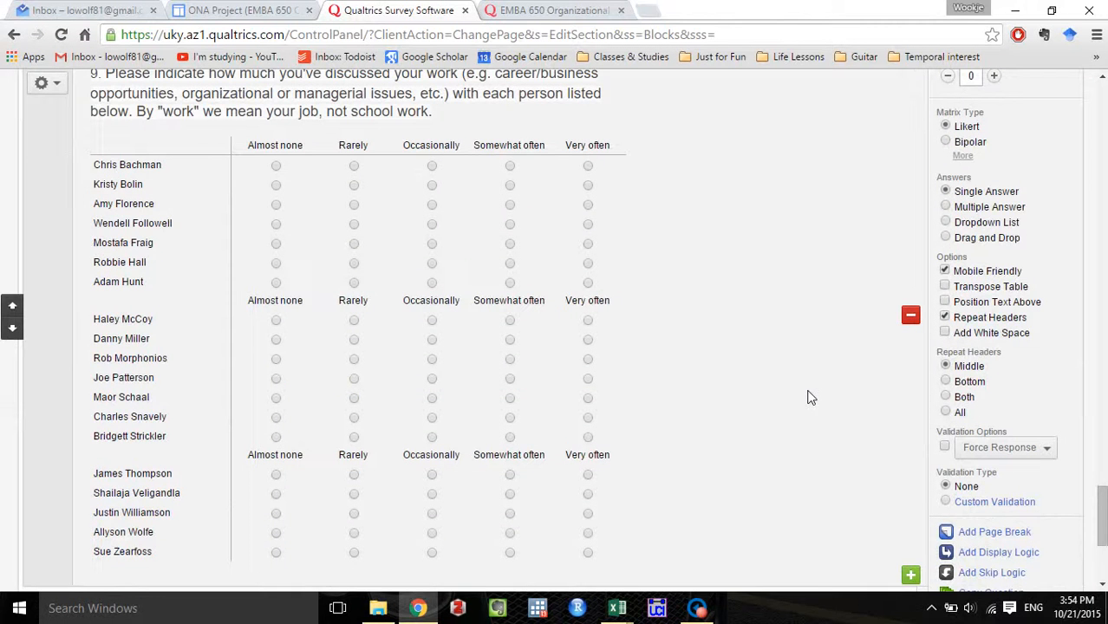
click(572, 7)
scroll(826, 371, down, 5)
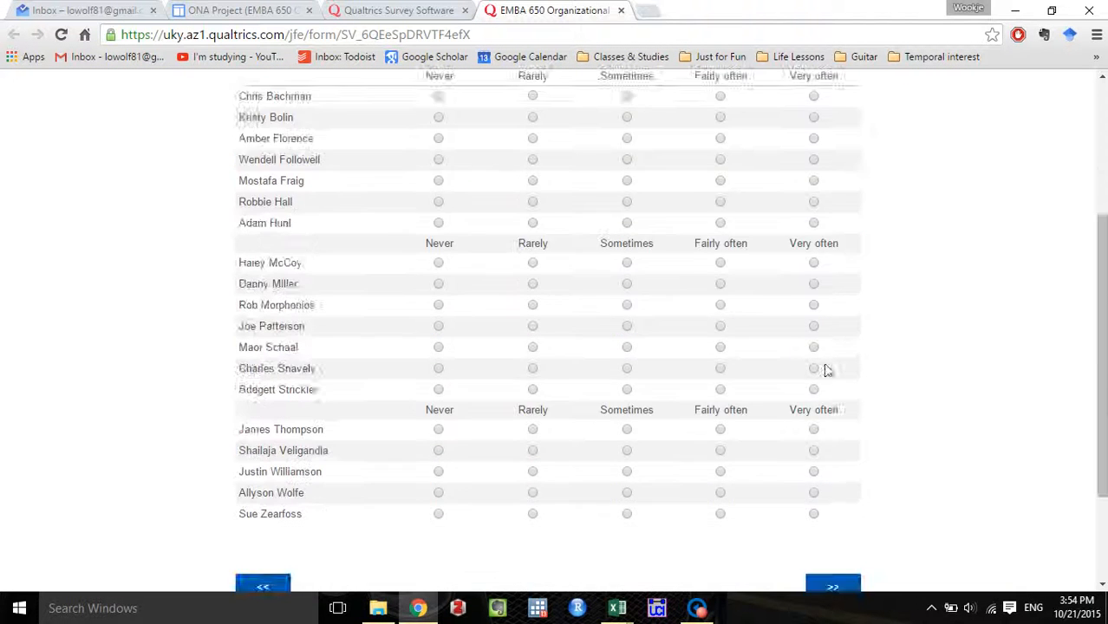
click(832, 441)
scroll(831, 445, down, 1)
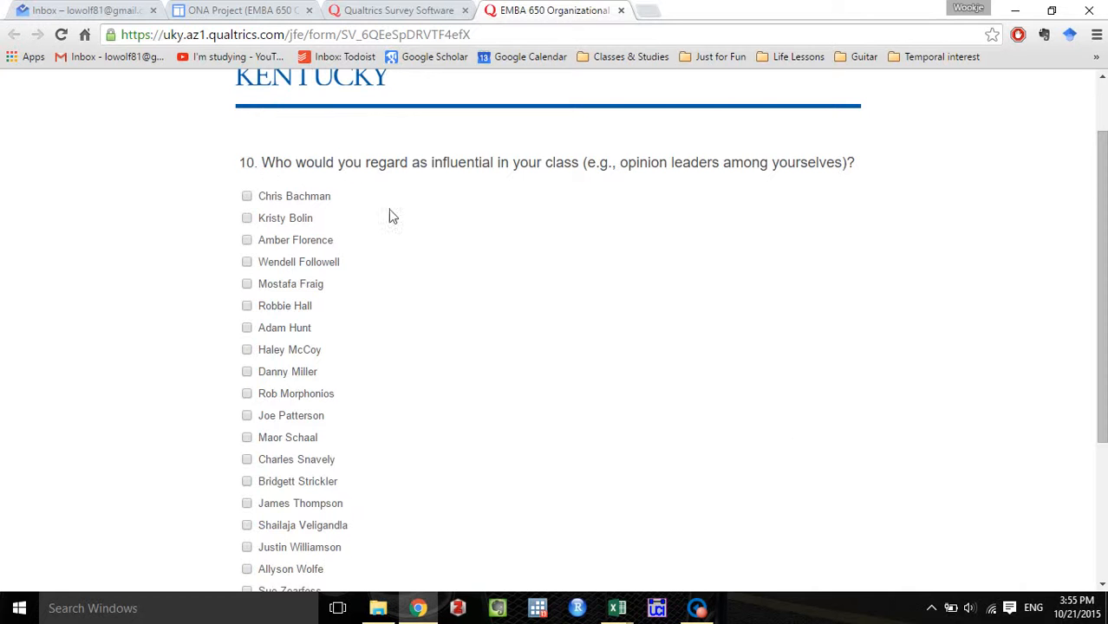
Duplicate the question 5 checkbox roster about people known before joining the EMBA program in the new survey.
click(391, 9)
scroll(823, 351, down, 5)
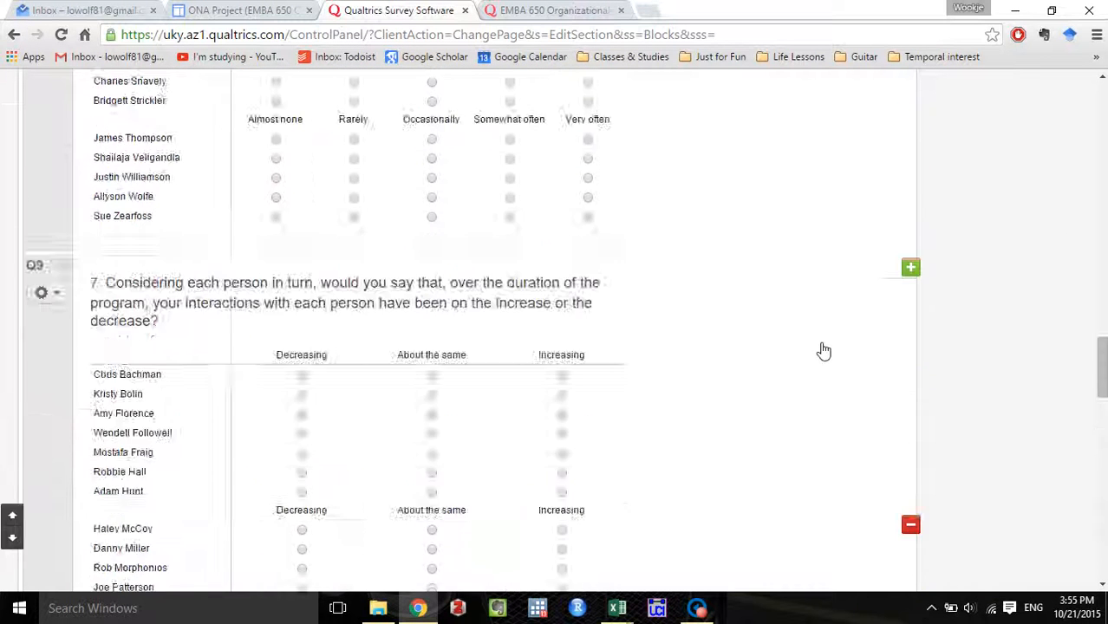
scroll(824, 351, up, 10)
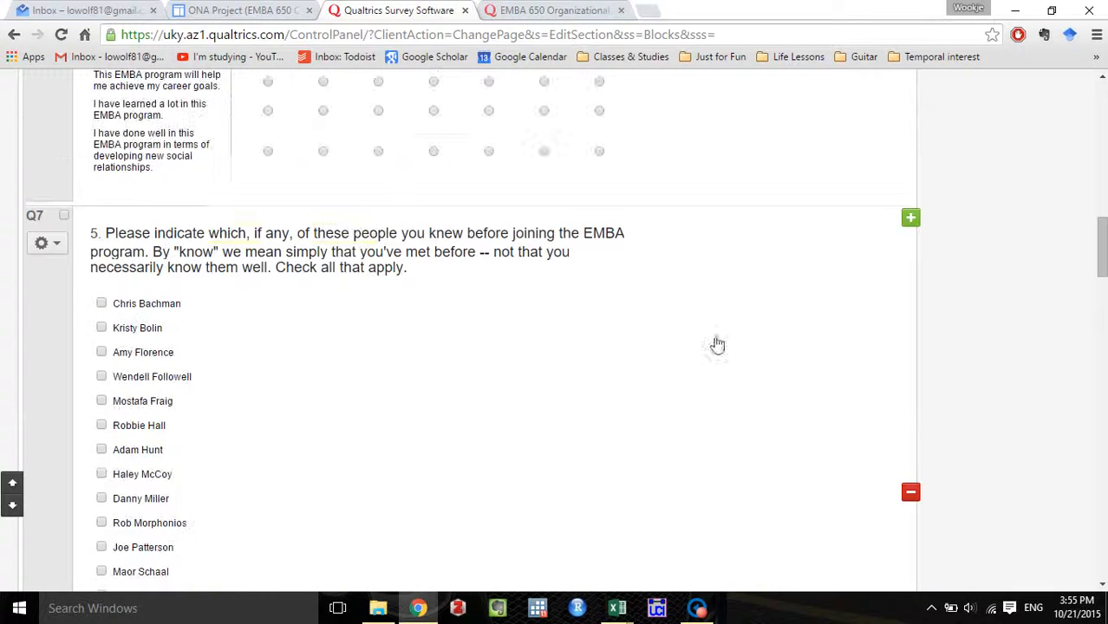
click(708, 424)
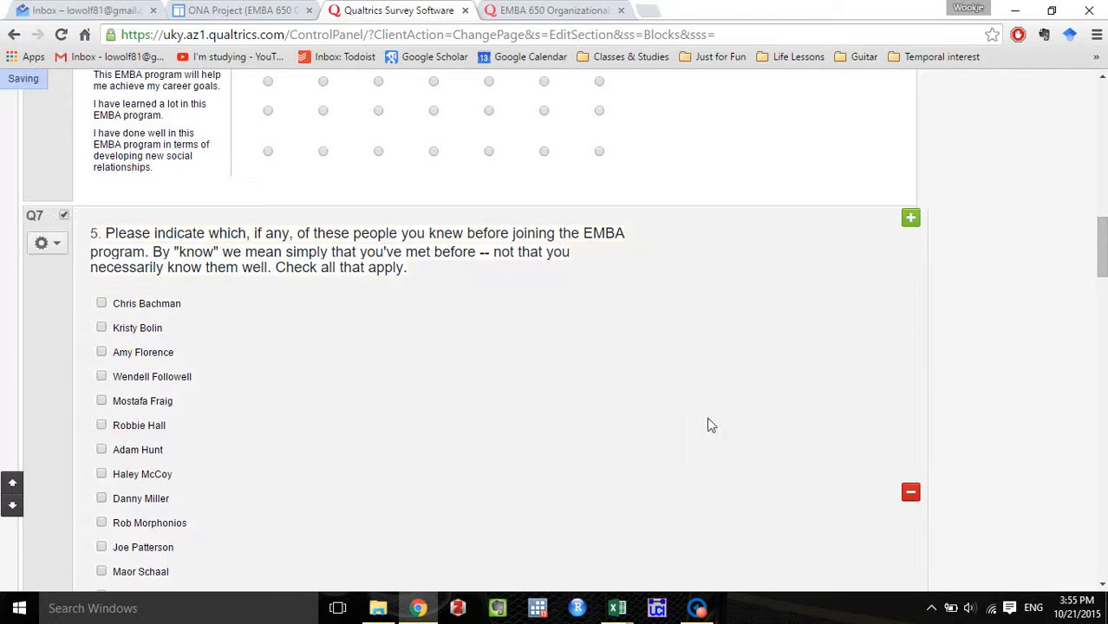
scroll(679, 423, down, 1)
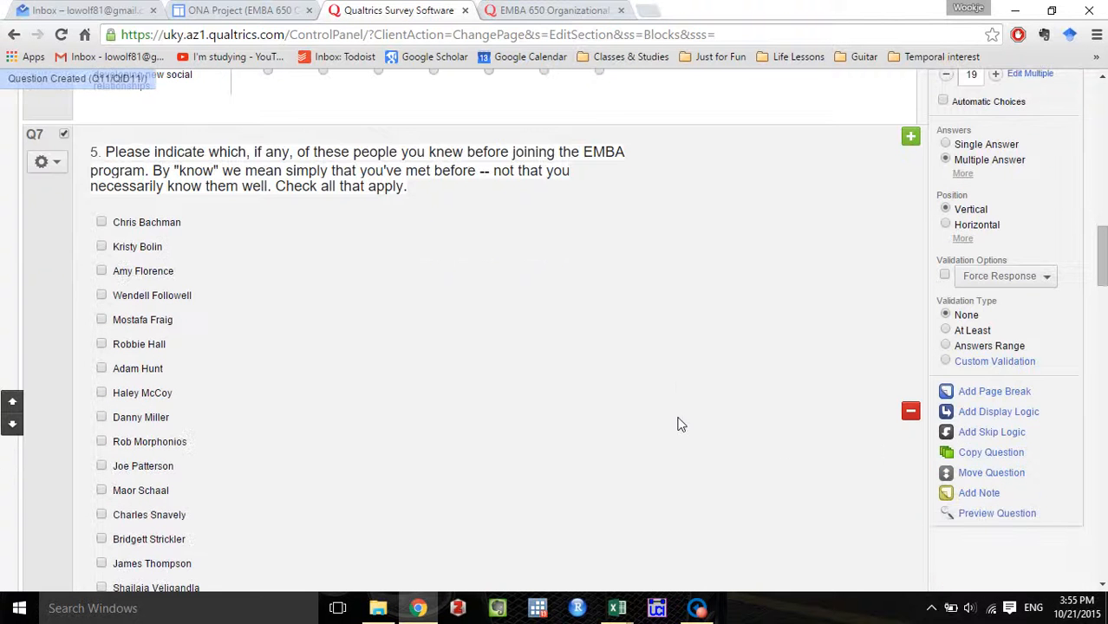
click(980, 452)
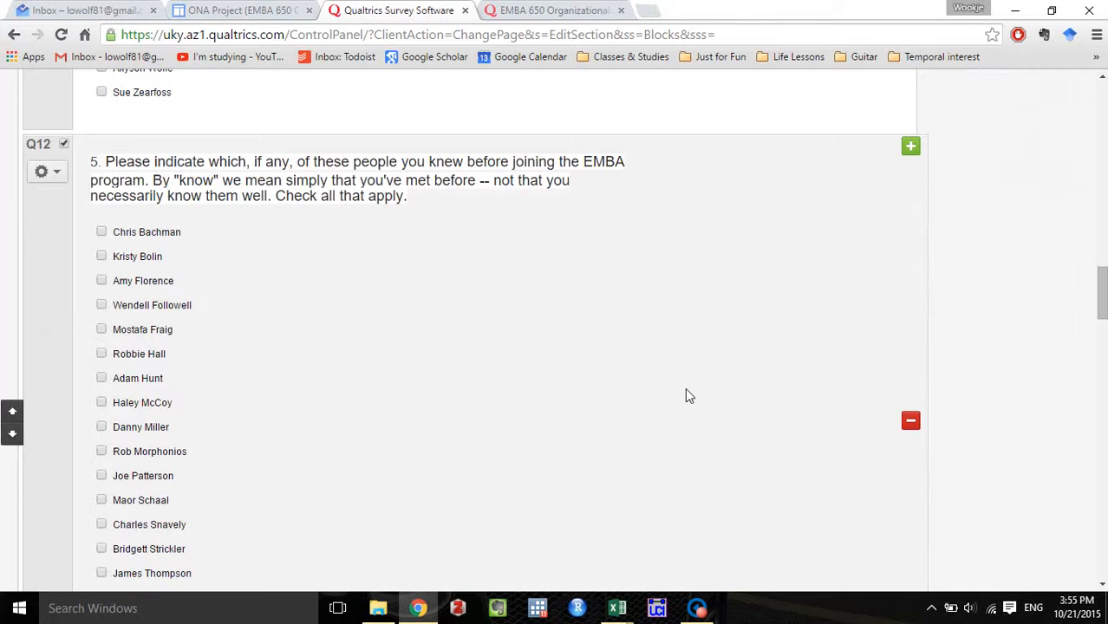
Move the copied checkbox roster to the end of the question block, below the question 9 matrix.
scroll(832, 392, down, 1)
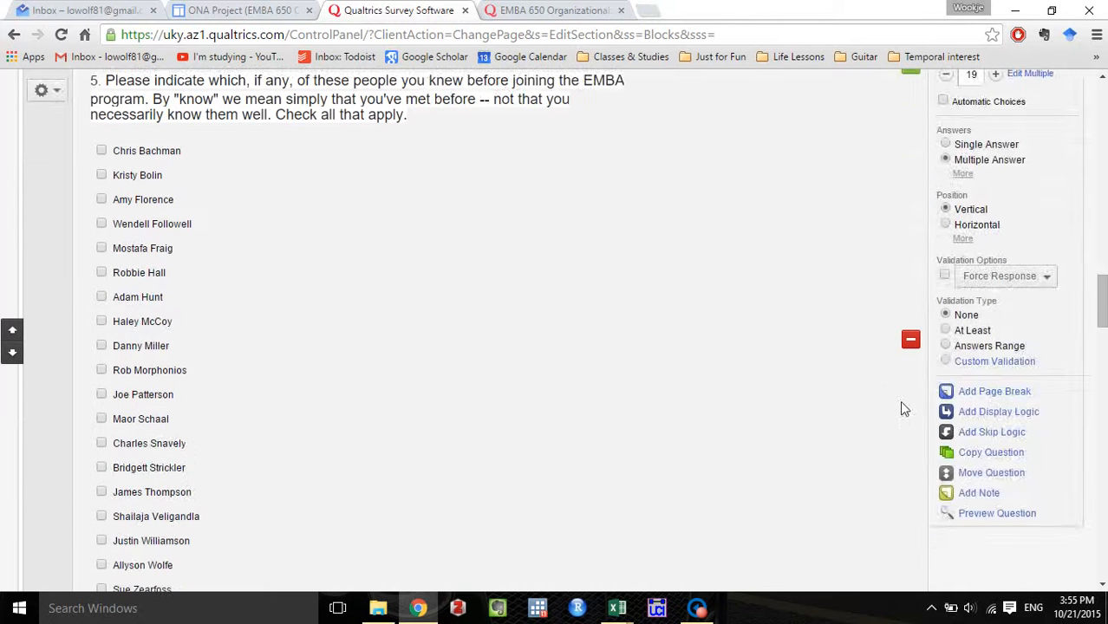
click(1002, 477)
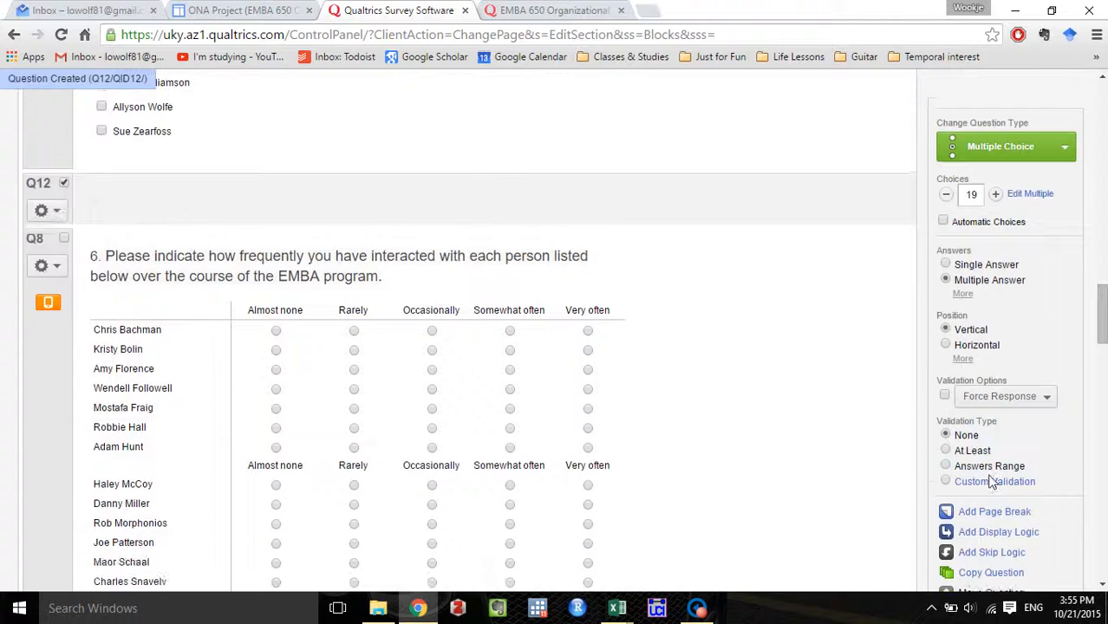
scroll(598, 345, down, 15)
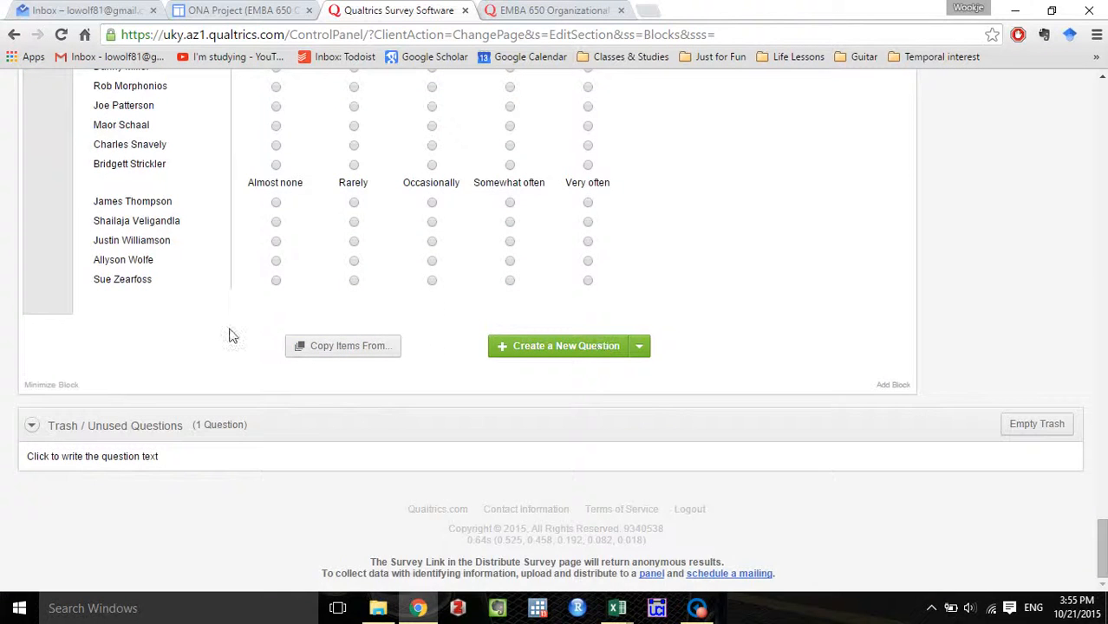
click(200, 313)
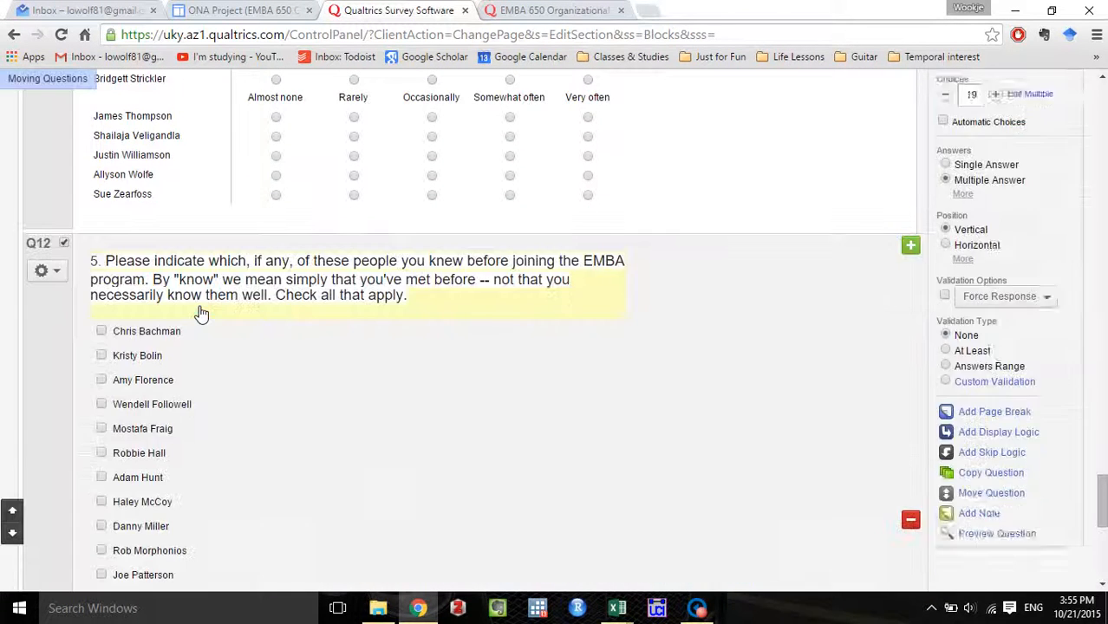
Replace the copied roster's wording with the existing survey's question 10 text about who is regarded as influential in the class.
click(542, 8)
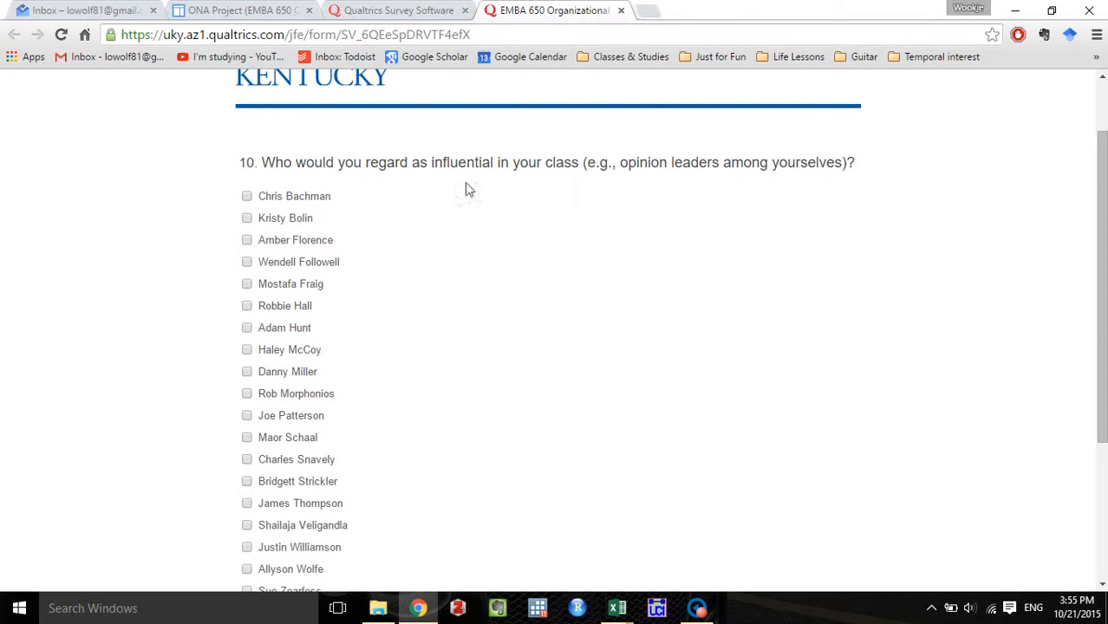
drag(857, 176, 241, 164)
key(ctrl+c)
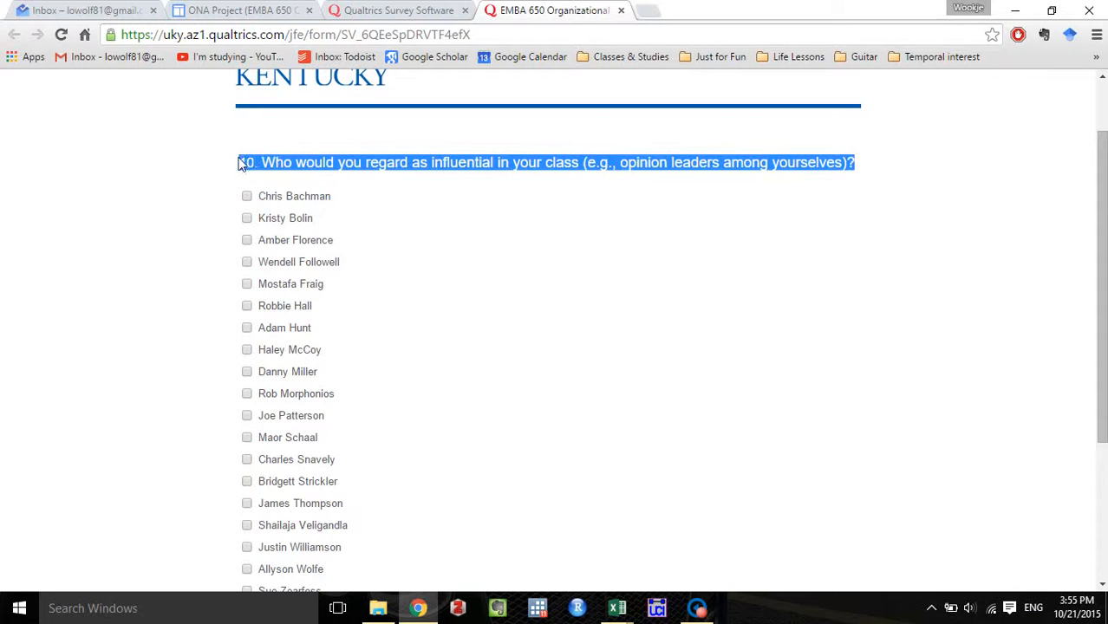
click(355, 10)
click(407, 297)
drag(407, 297, 61, 243)
key(ctrl+v)
click(717, 379)
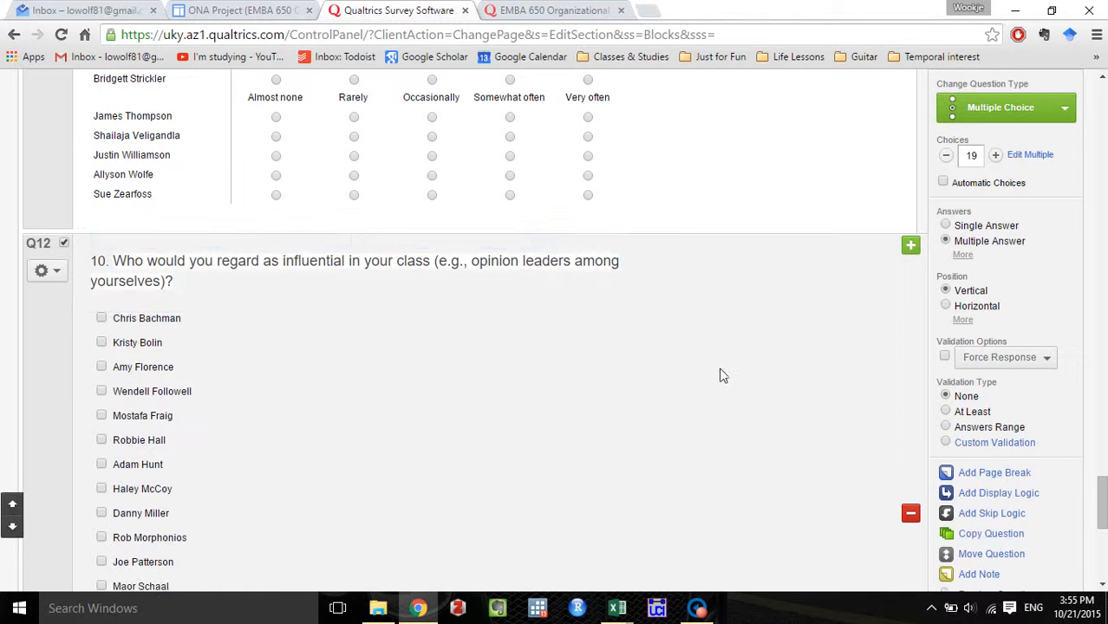
scroll(717, 379, down, 1)
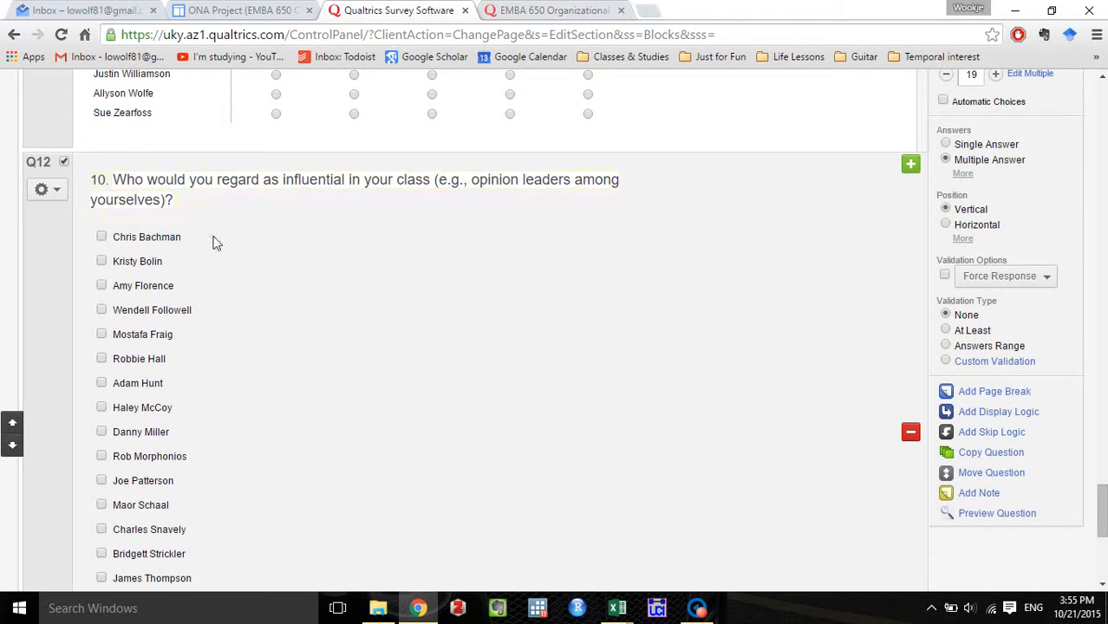
Advance the existing survey past question 10 and copy the full thank-you message from its closing page.
click(506, 7)
scroll(472, 217, down, 2)
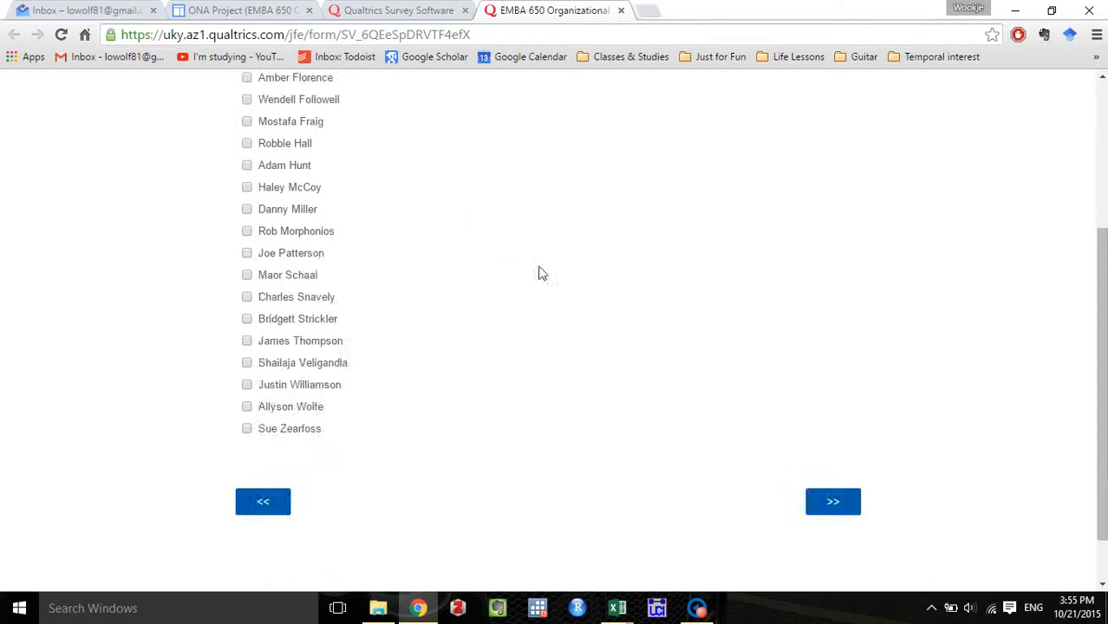
click(819, 502)
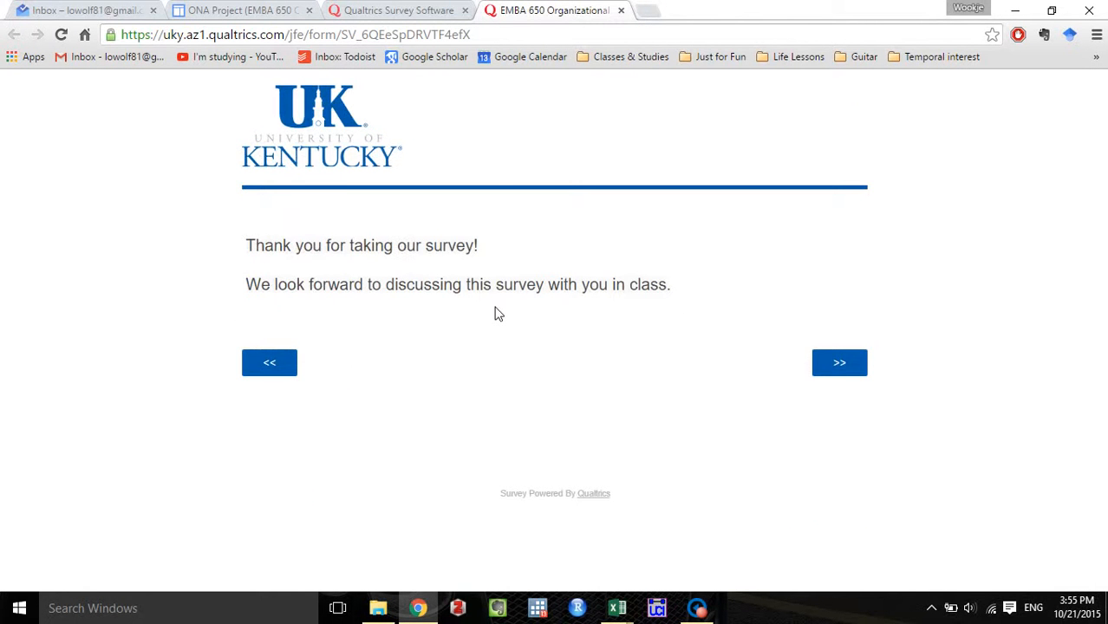
drag(678, 293, 244, 232)
key(ctrl+c)
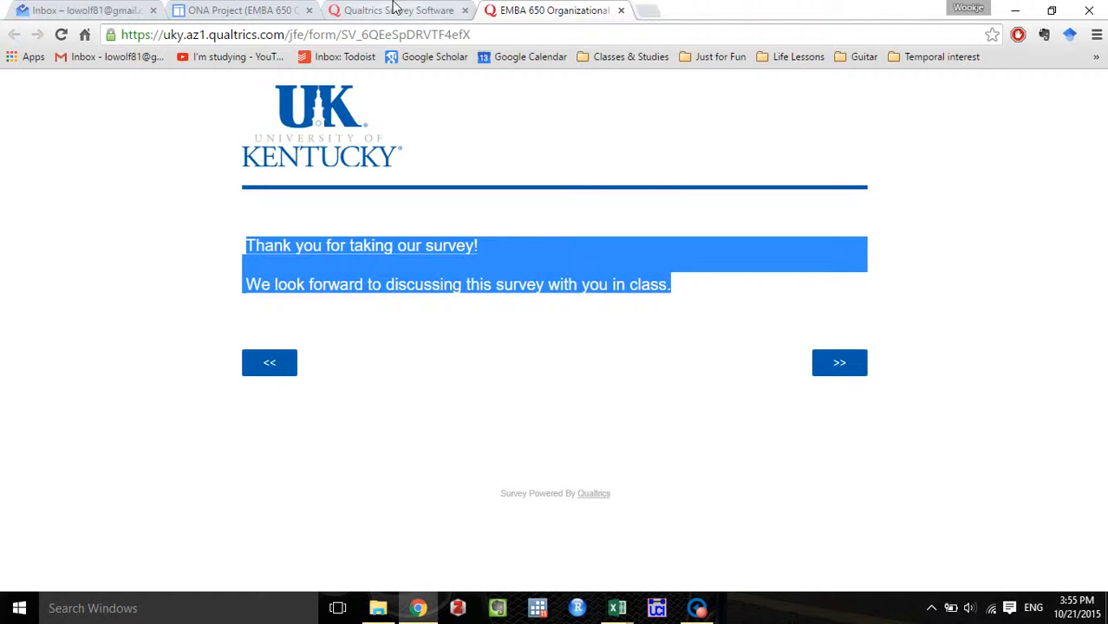
Add a descriptive text item at the block's end reading "Thank you for taking our survey! We look forward to discussing this survey with you in class.".
click(394, 9)
scroll(543, 315, down, 4)
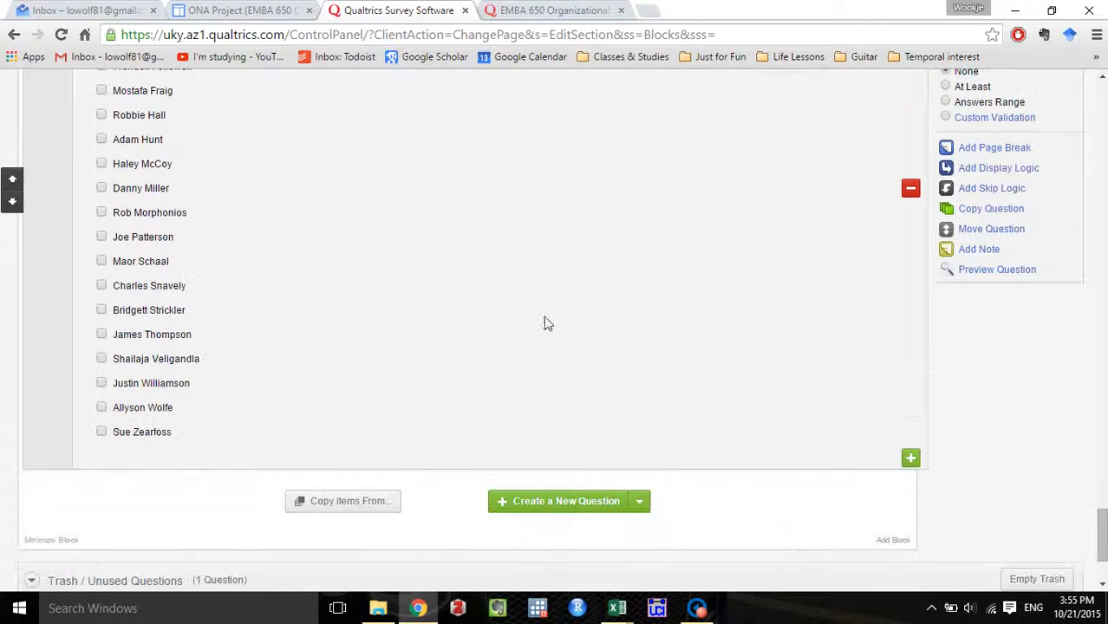
click(647, 510)
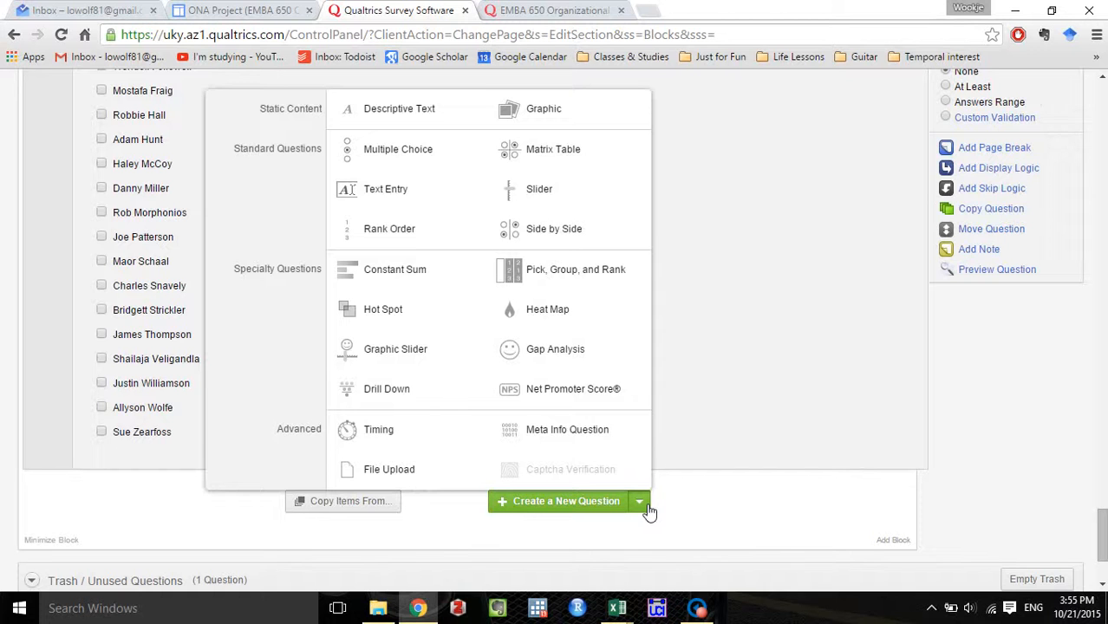
click(409, 124)
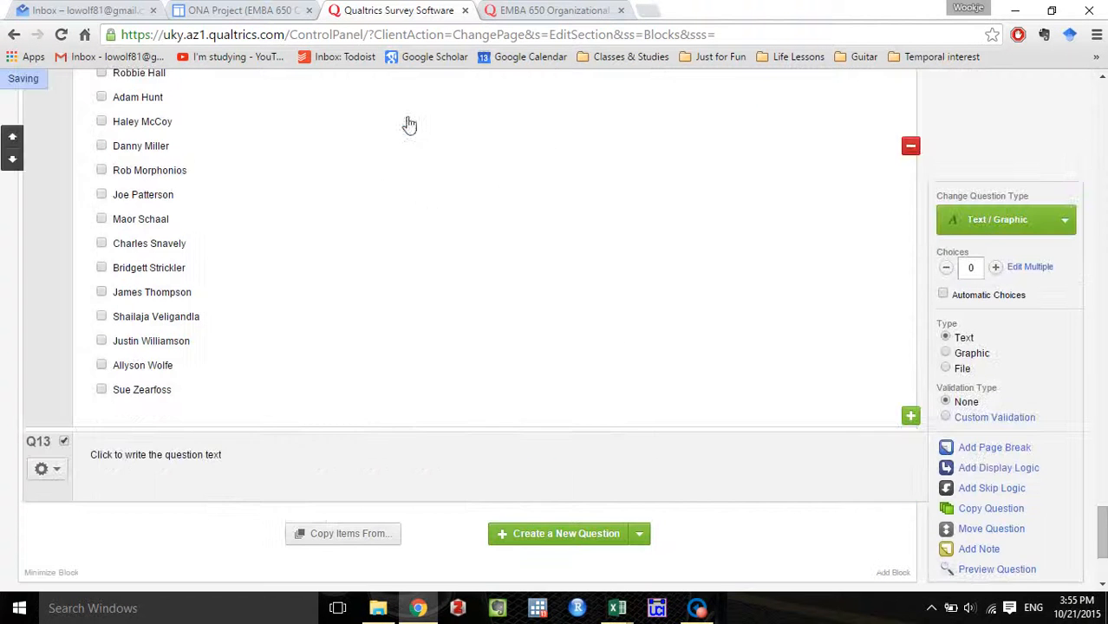
click(225, 459)
key(ctrl+v)
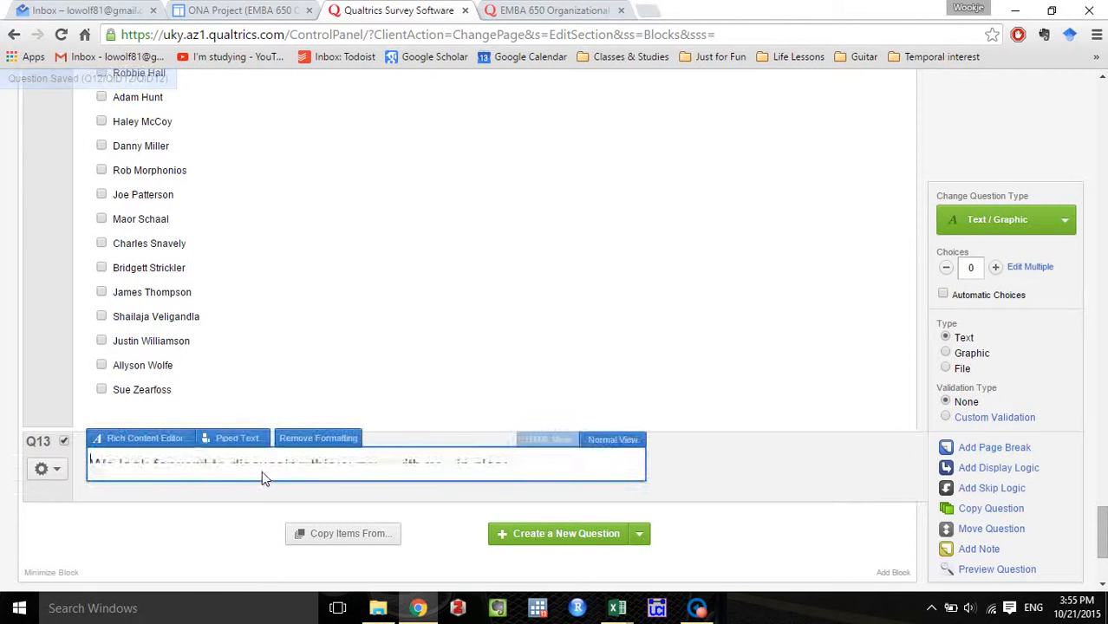
scroll(537, 497, down, 3)
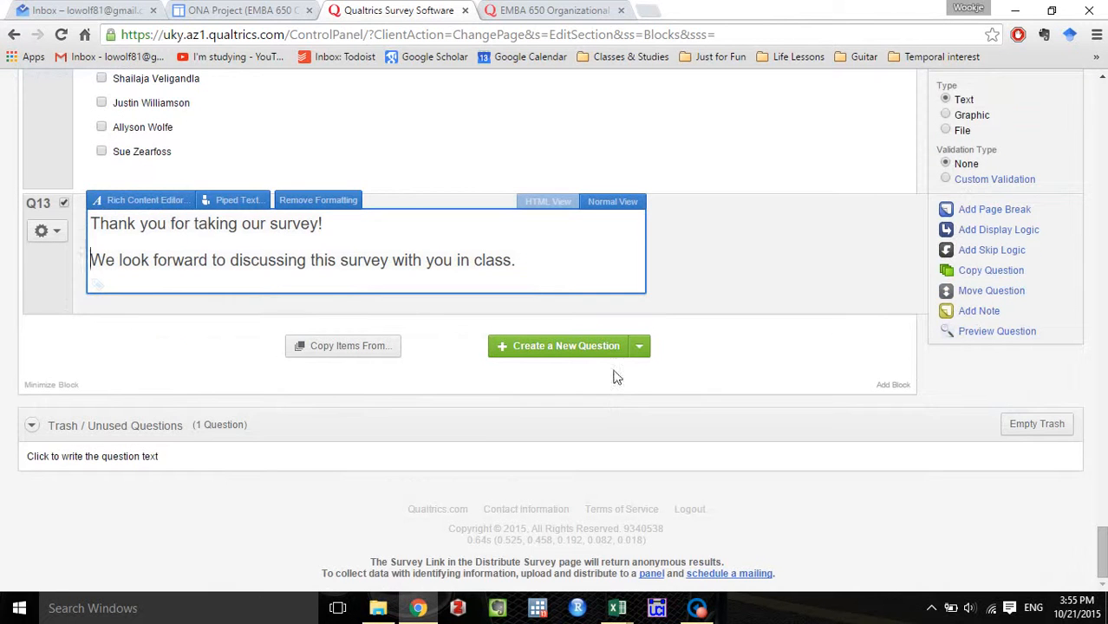
scroll(699, 372, up, 1)
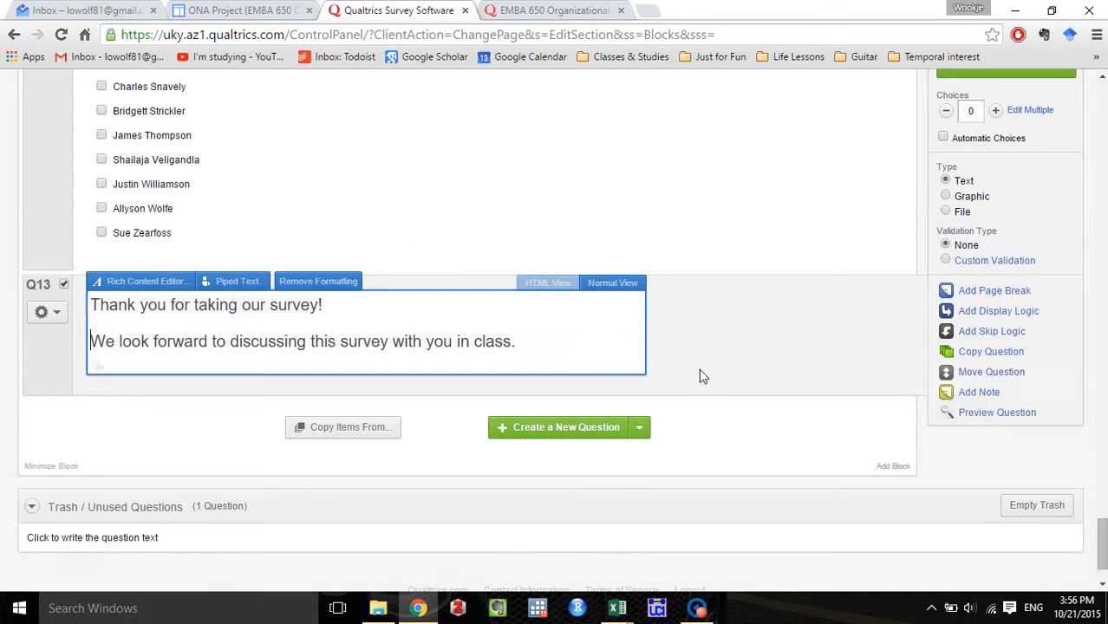
click(794, 376)
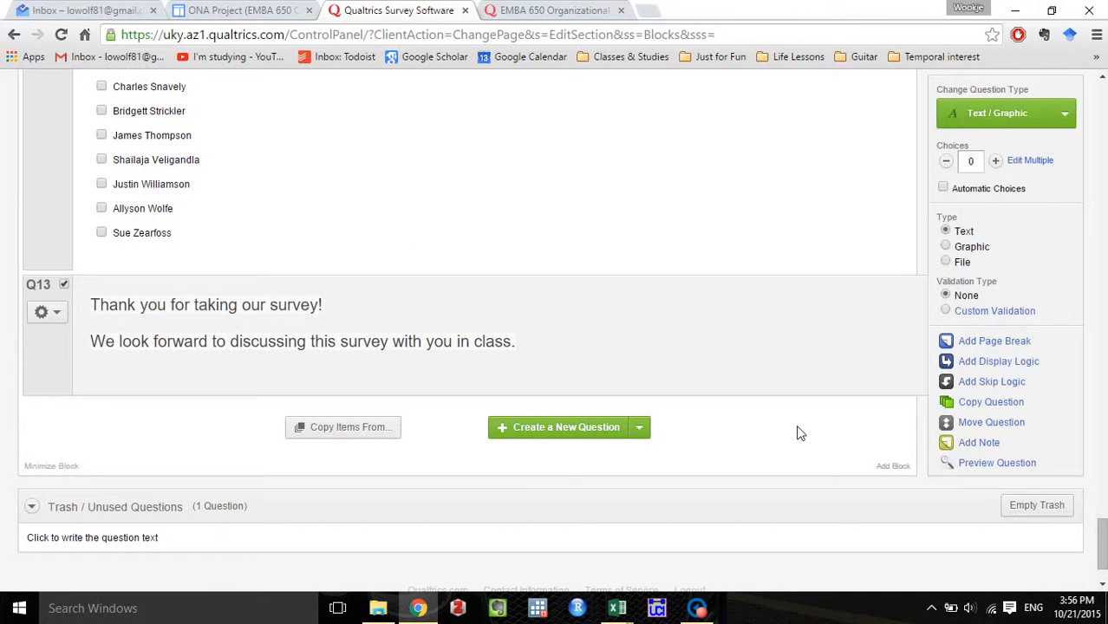
Open a preview of the EMBA 650 Example survey and hide the mobile phone view.
scroll(794, 425, up, 20)
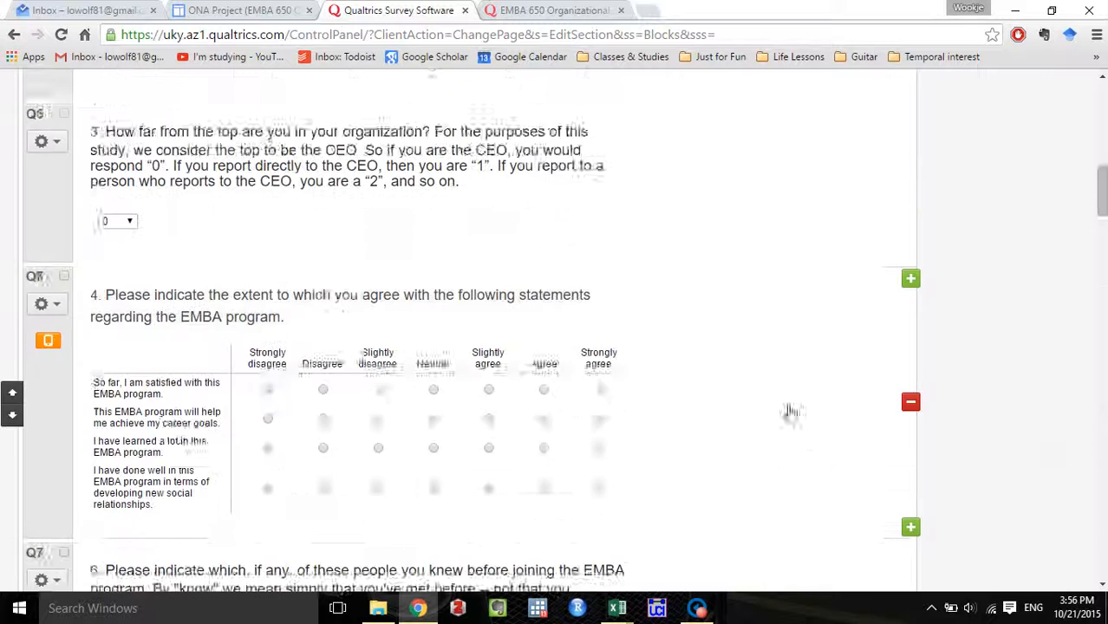
scroll(790, 412, up, 10)
scroll(784, 412, down, 2)
scroll(784, 412, up, 2)
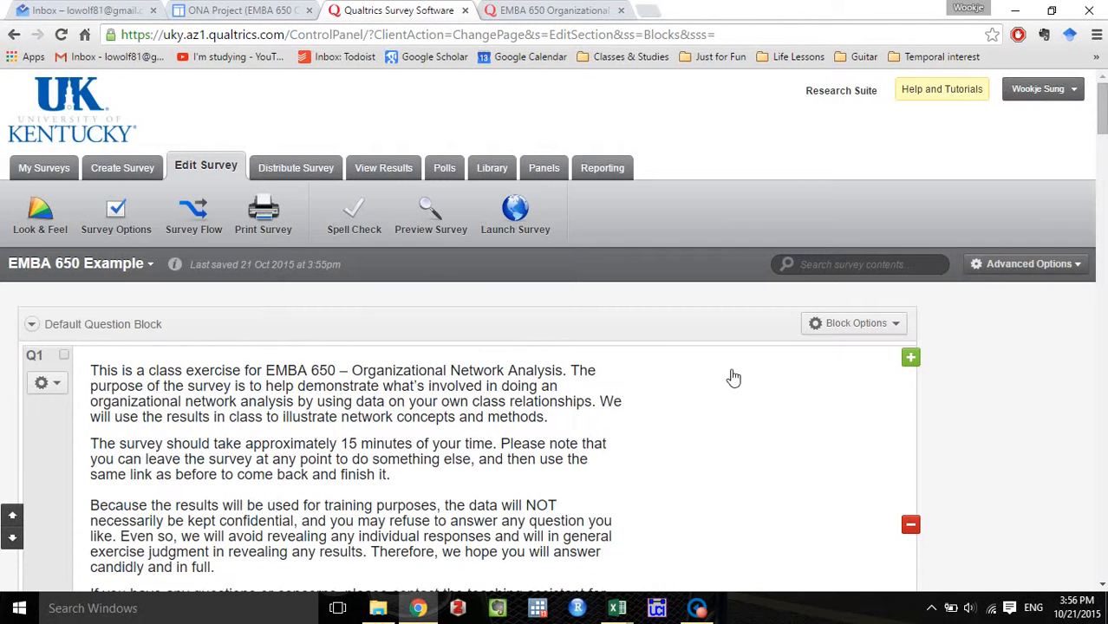
click(443, 225)
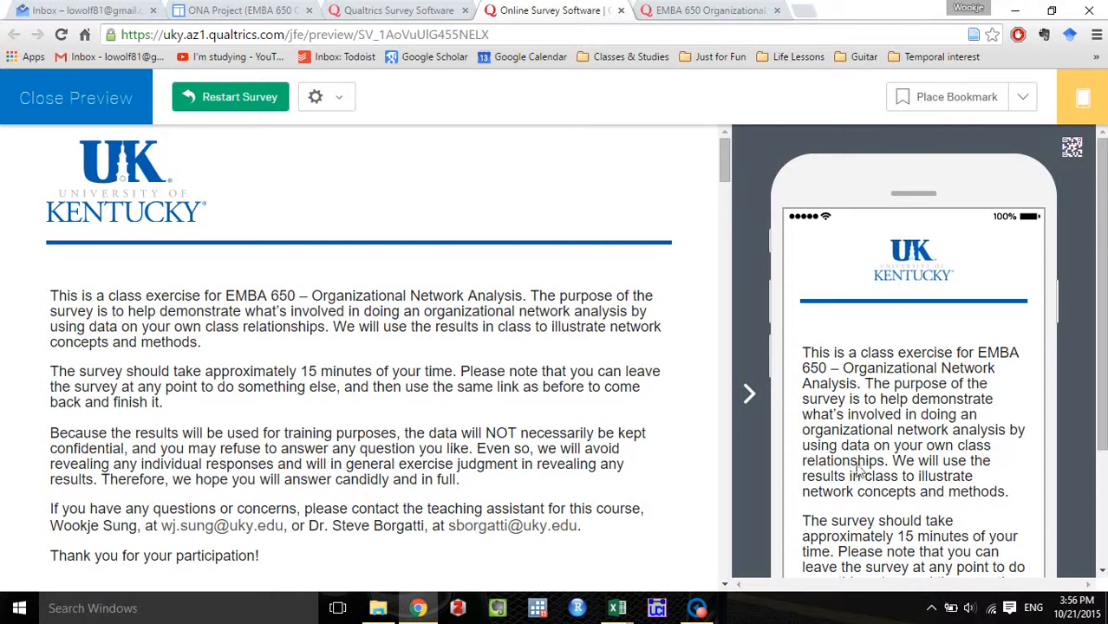
click(1087, 110)
Examine the previewed survey from the introduction through the roster questions to the closing message, checking that everything sits on one page.
scroll(752, 377, down, 2)
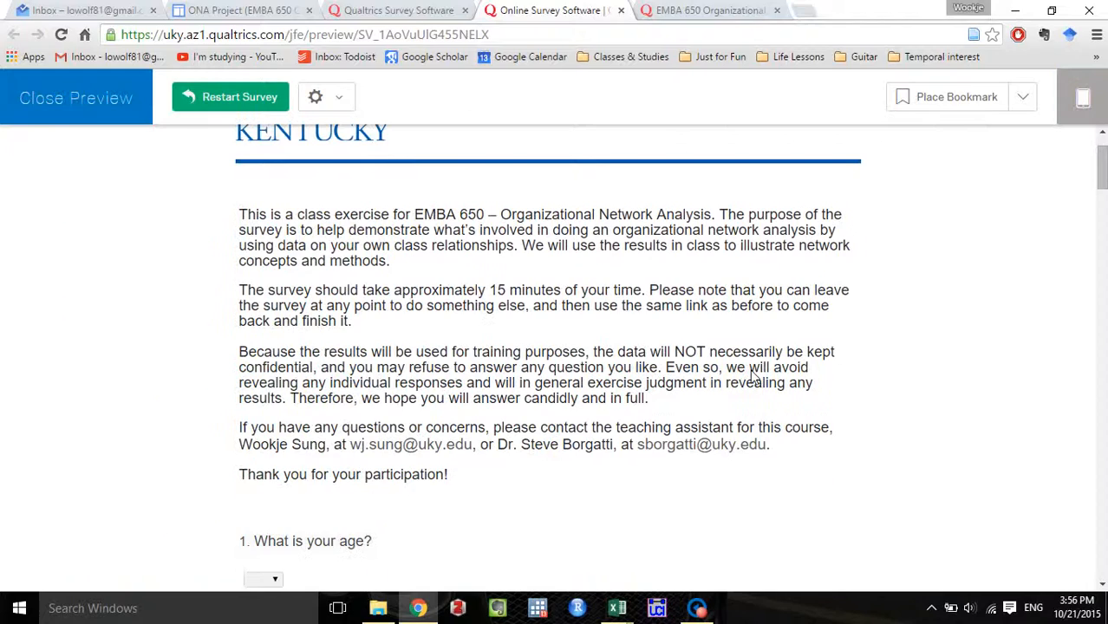
scroll(753, 378, down, 2)
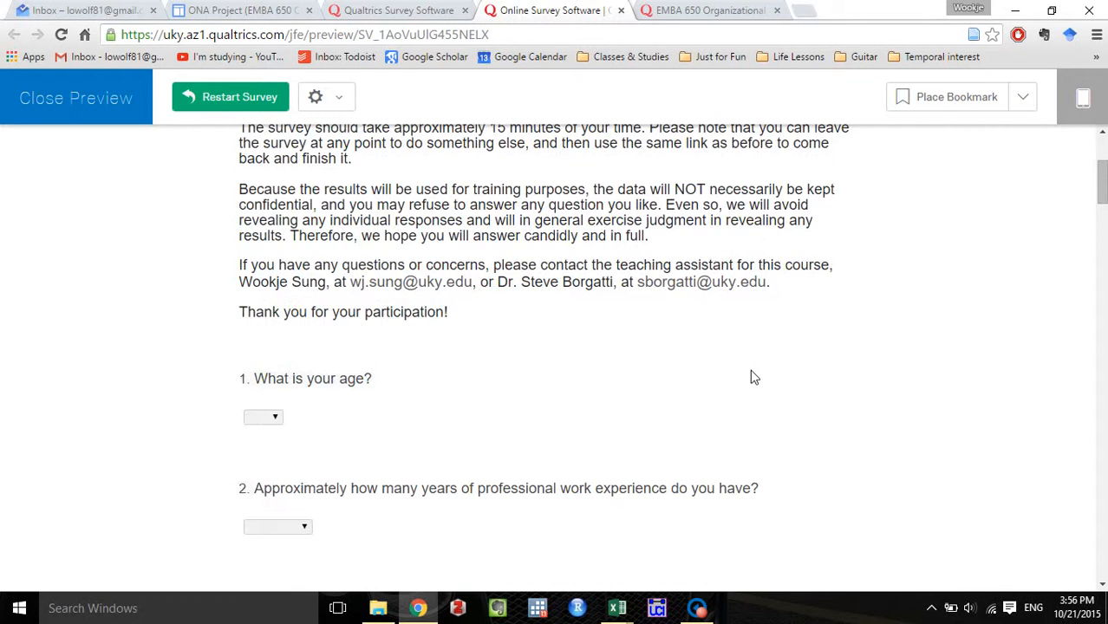
scroll(753, 377, down, 2)
scroll(753, 378, down, 15)
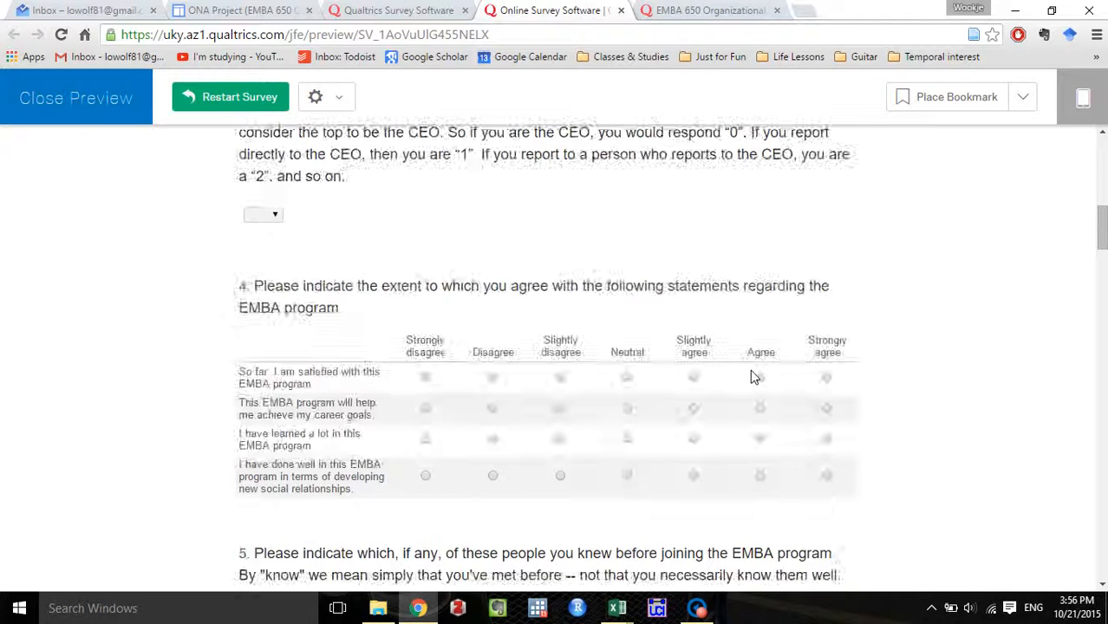
scroll(752, 378, down, 20)
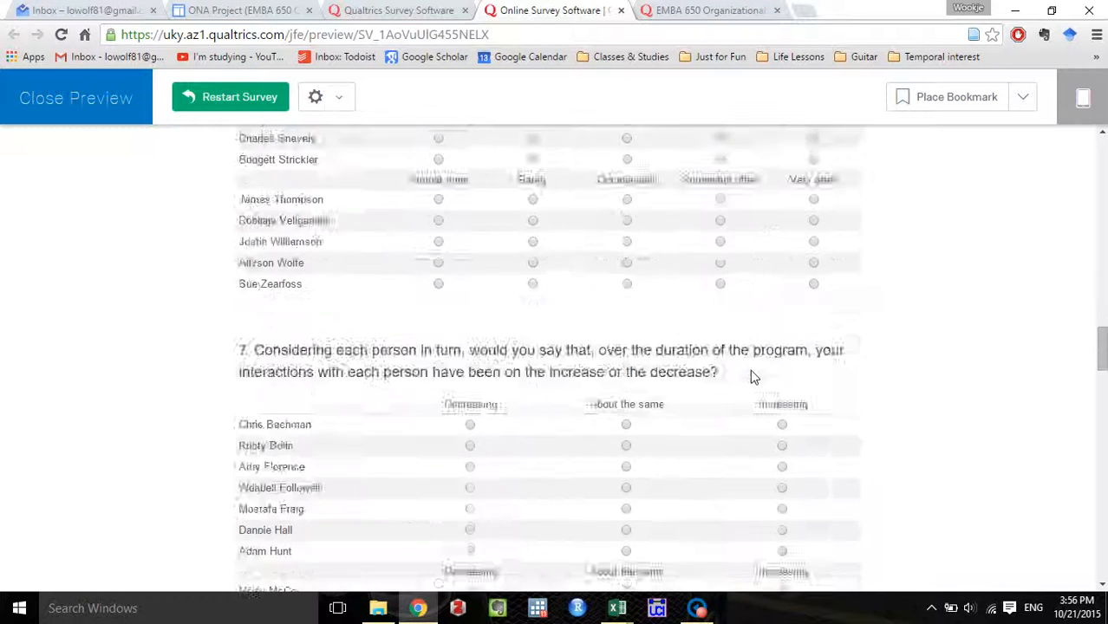
scroll(752, 378, down, 9)
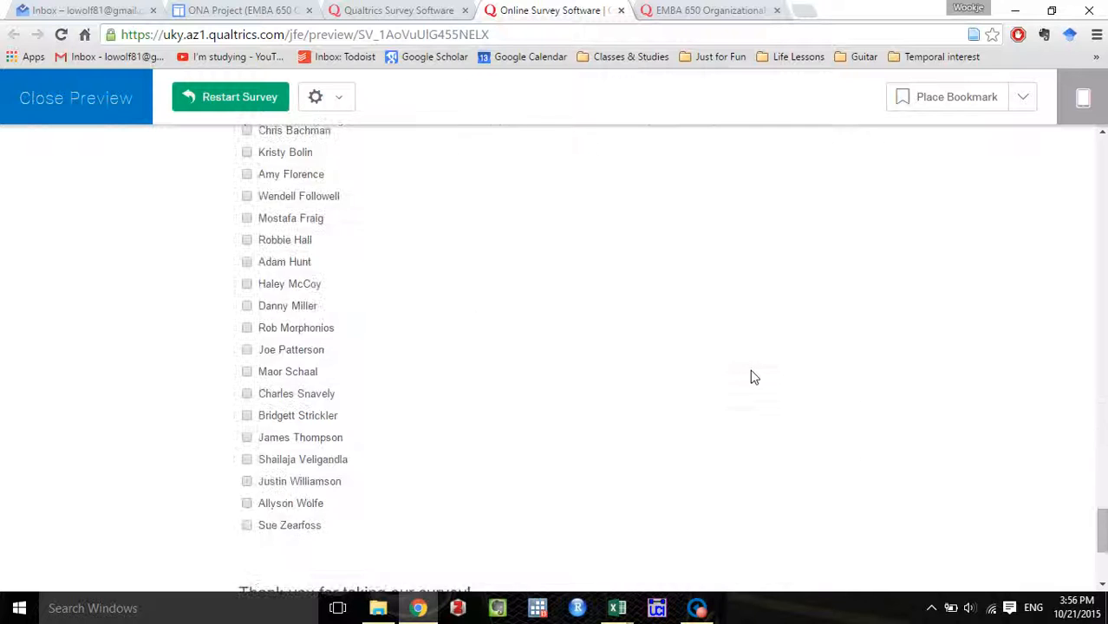
scroll(881, 480, up, 16)
scroll(886, 482, up, 20)
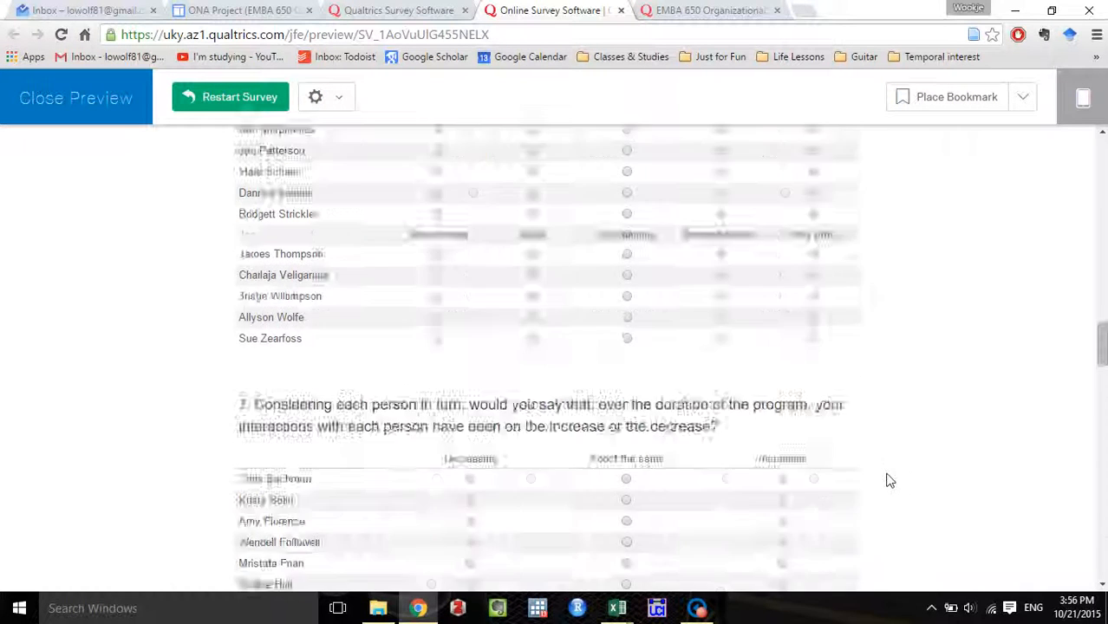
scroll(893, 475, up, 3)
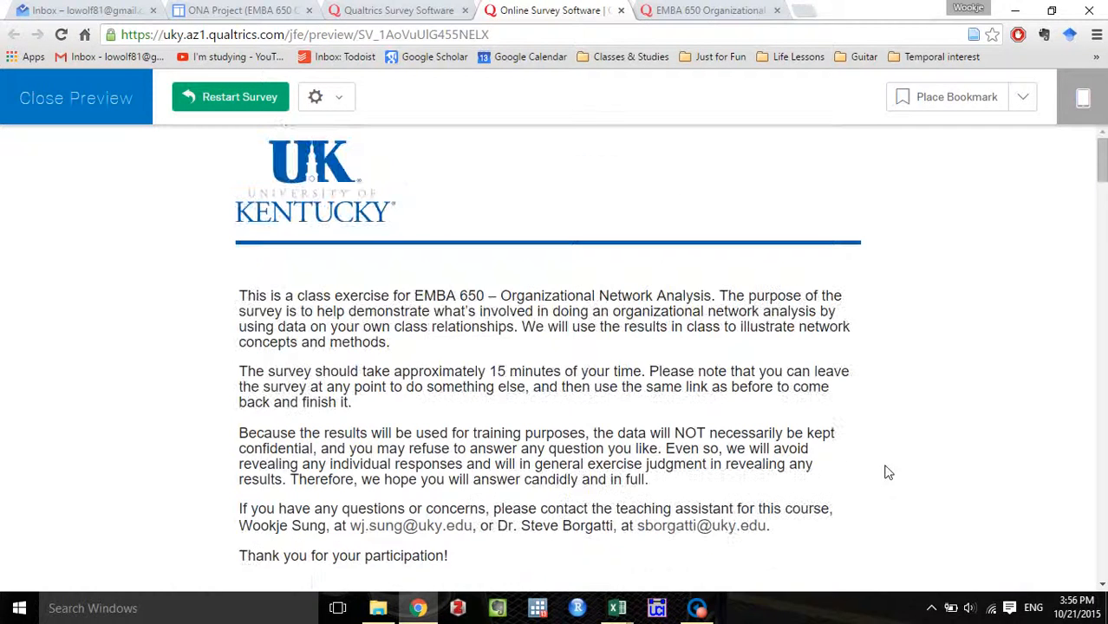
scroll(333, 208, down, 6)
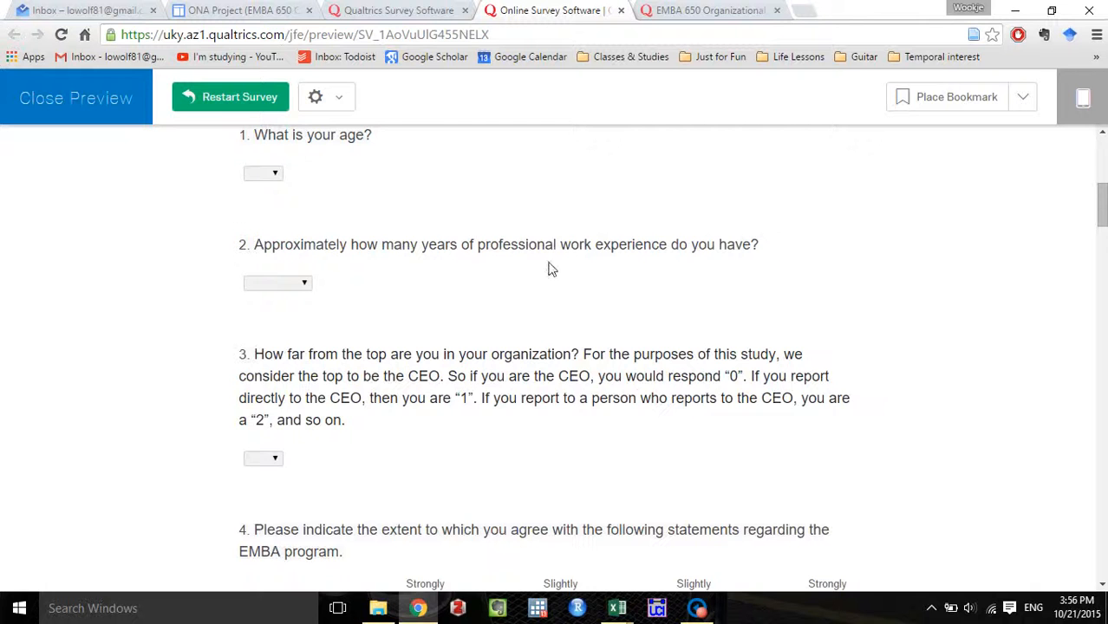
scroll(524, 236, down, 20)
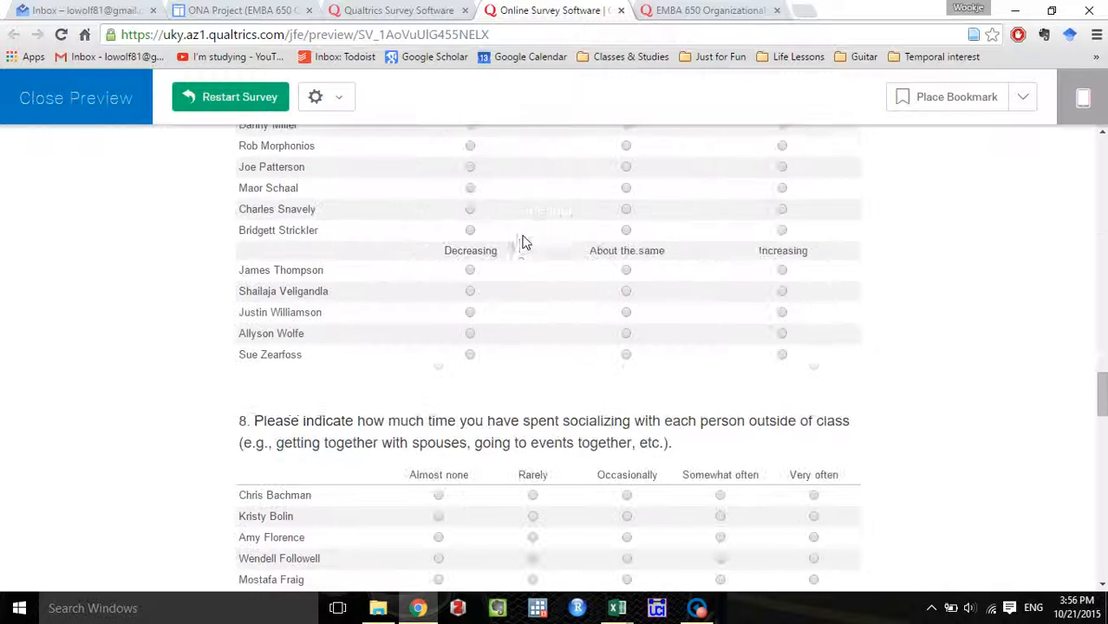
Finish reviewing the previewed survey through its closing message and return to the survey editor.
scroll(517, 239, down, 15)
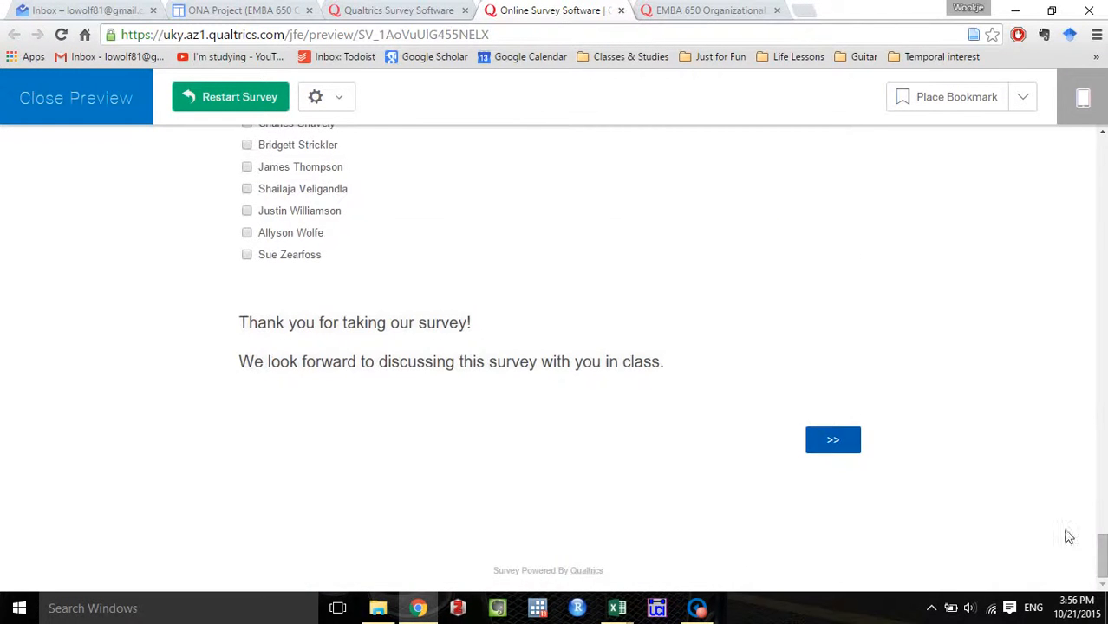
drag(1102, 555, 1099, 141)
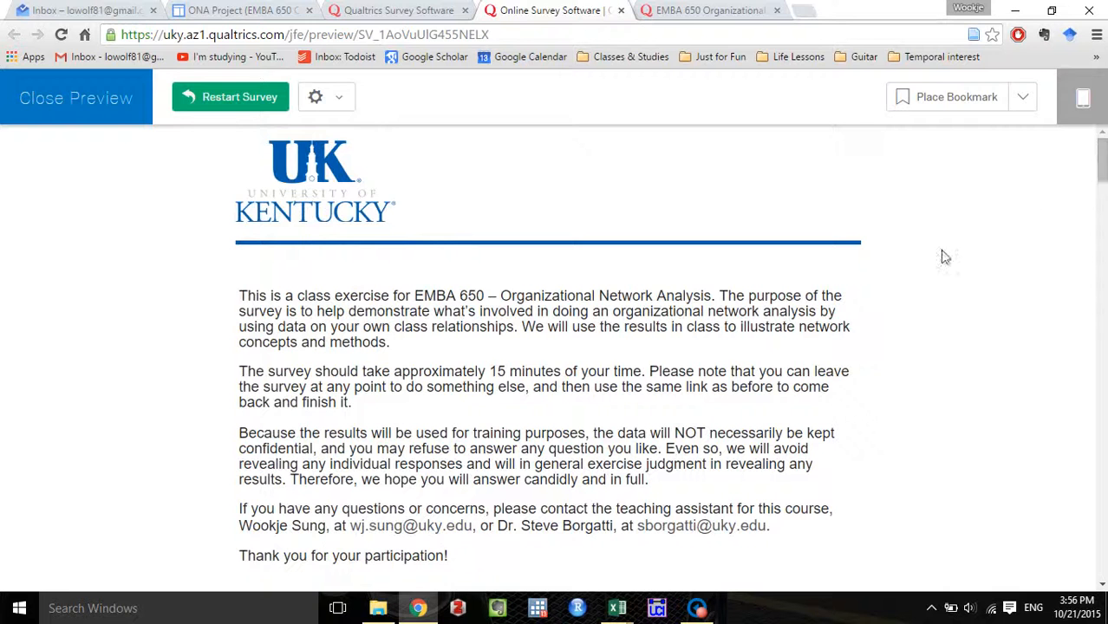
click(620, 10)
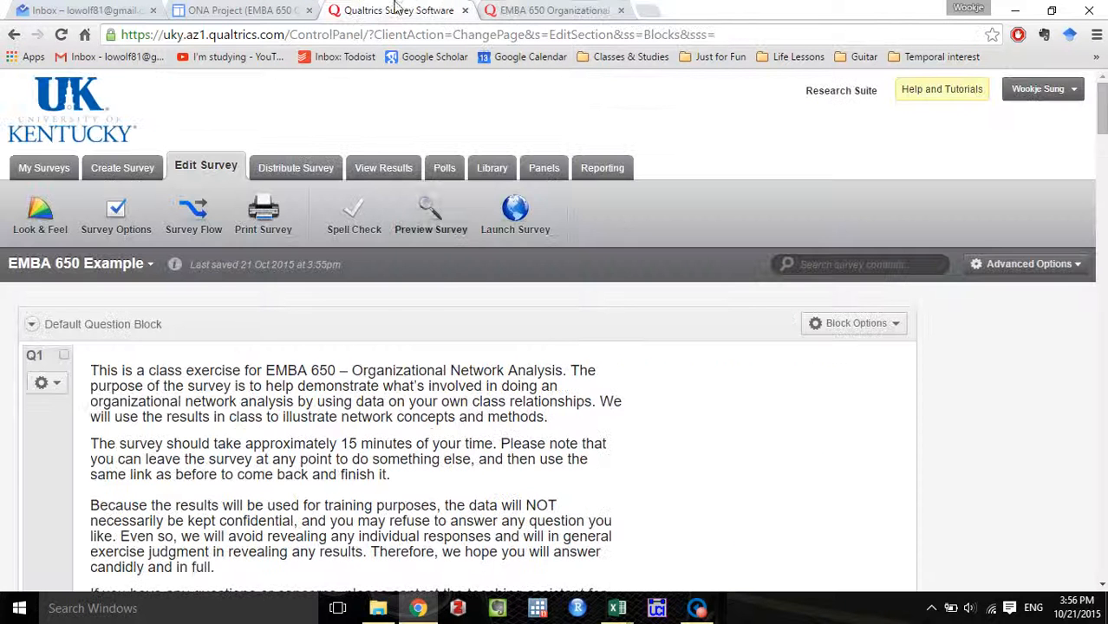
Add a page break after the introduction text so that question 1 starts a new page.
scroll(734, 298, down, 3)
scroll(733, 302, up, 2)
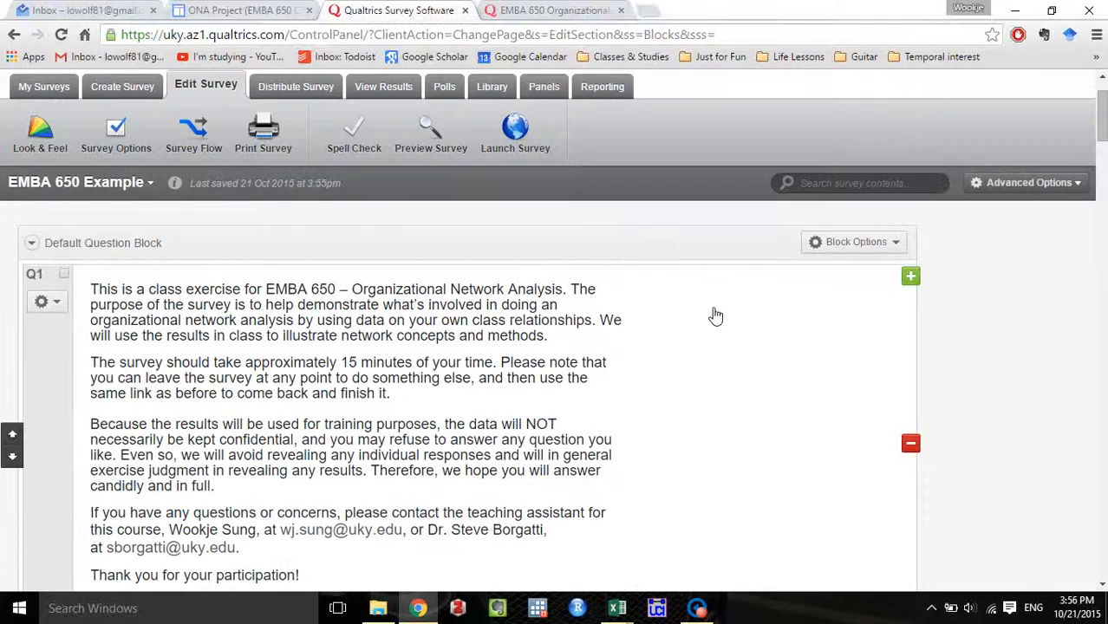
scroll(715, 316, down, 2)
scroll(655, 362, up, 1)
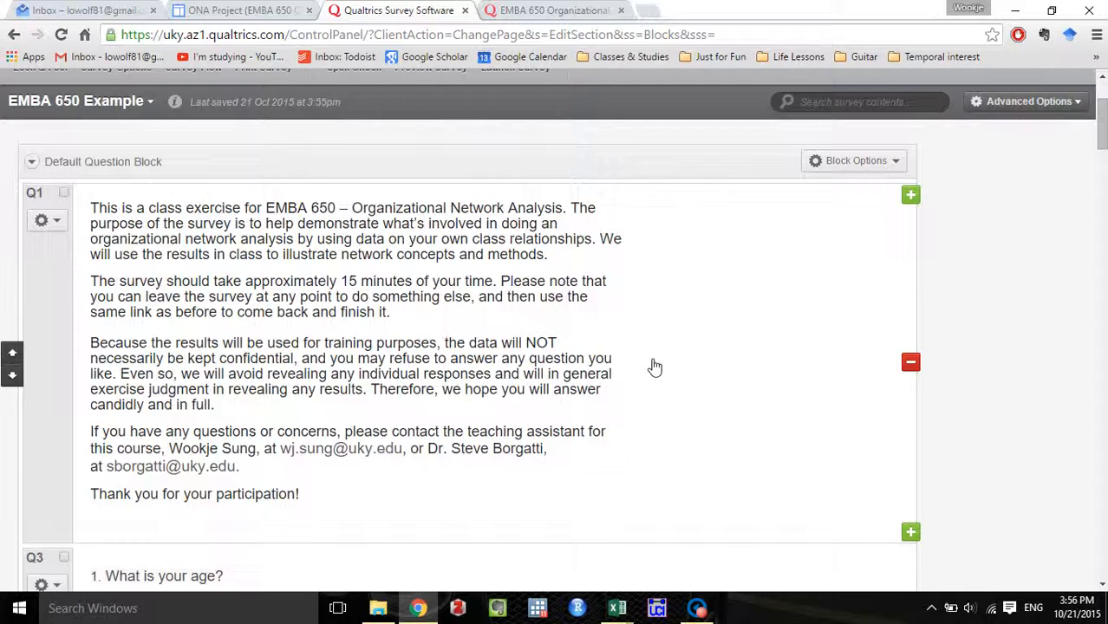
scroll(653, 369, down, 1)
scroll(646, 475, down, 1)
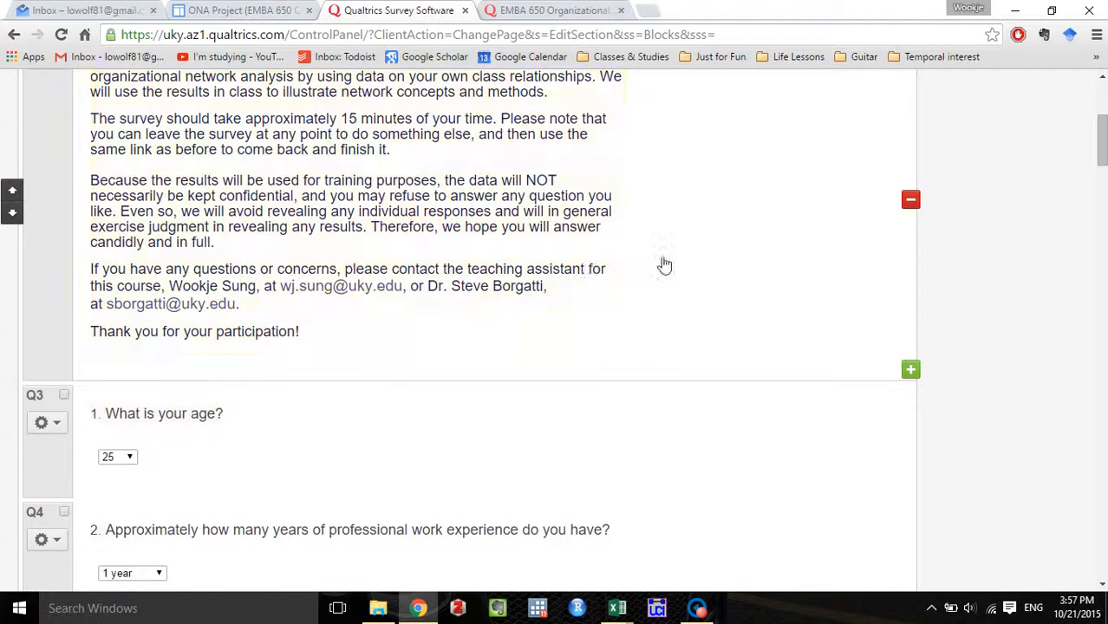
click(659, 257)
click(776, 381)
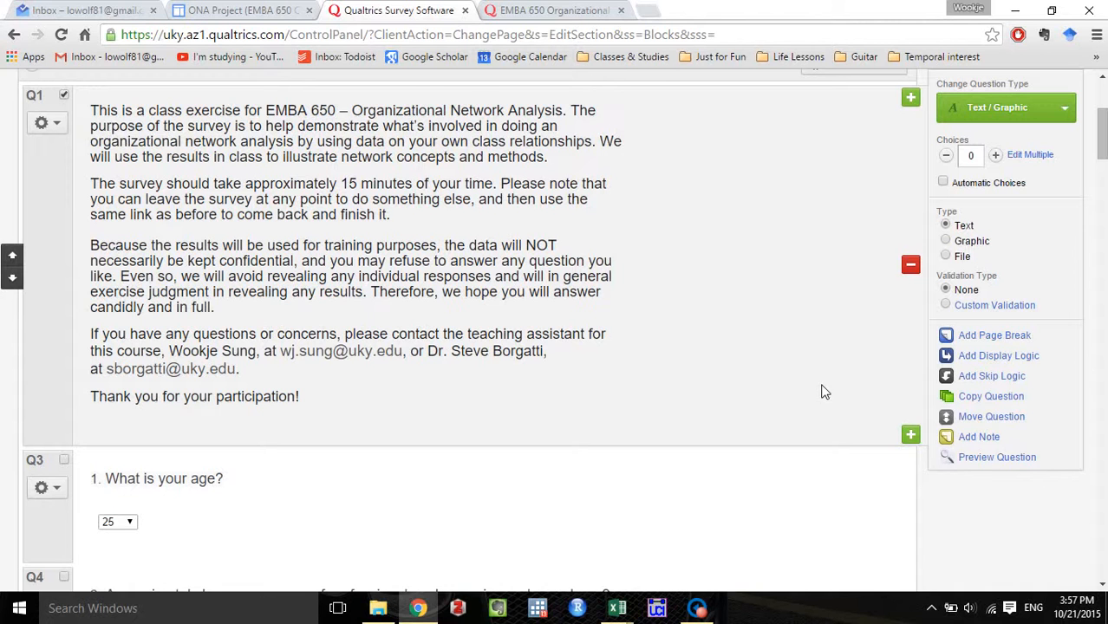
click(1022, 341)
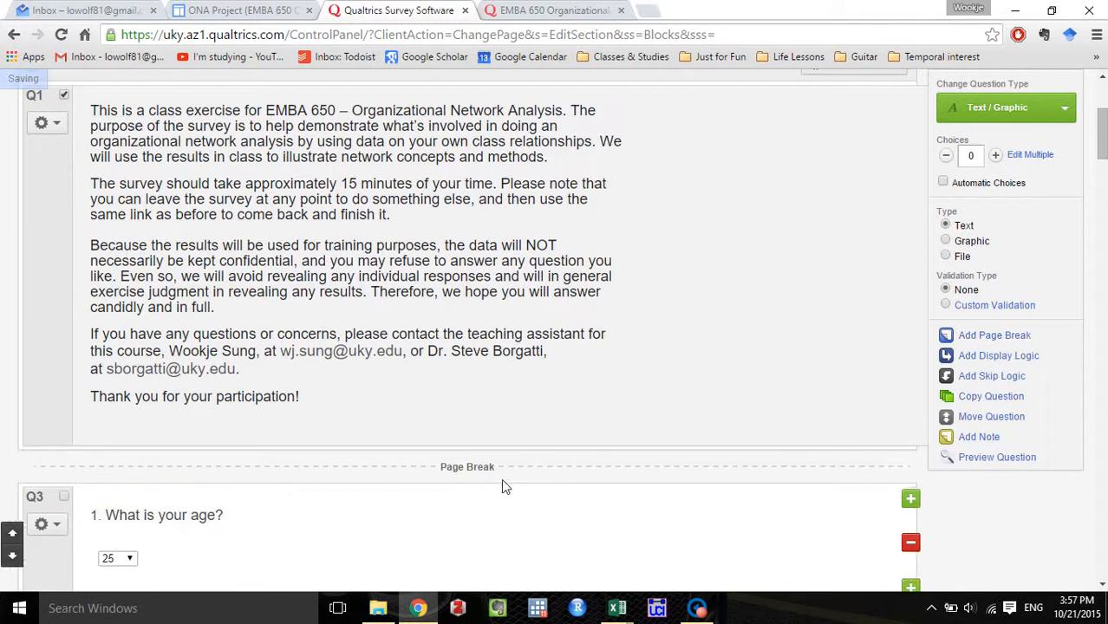
Add a page break after question 3 on how far from the top the respondent is.
scroll(509, 481, down, 5)
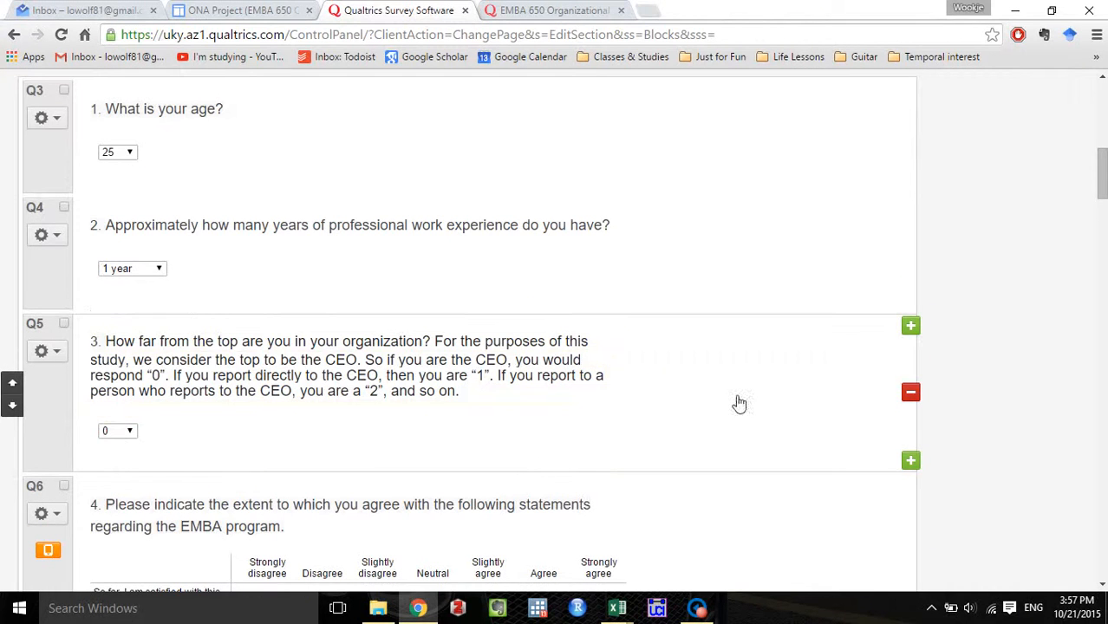
click(738, 403)
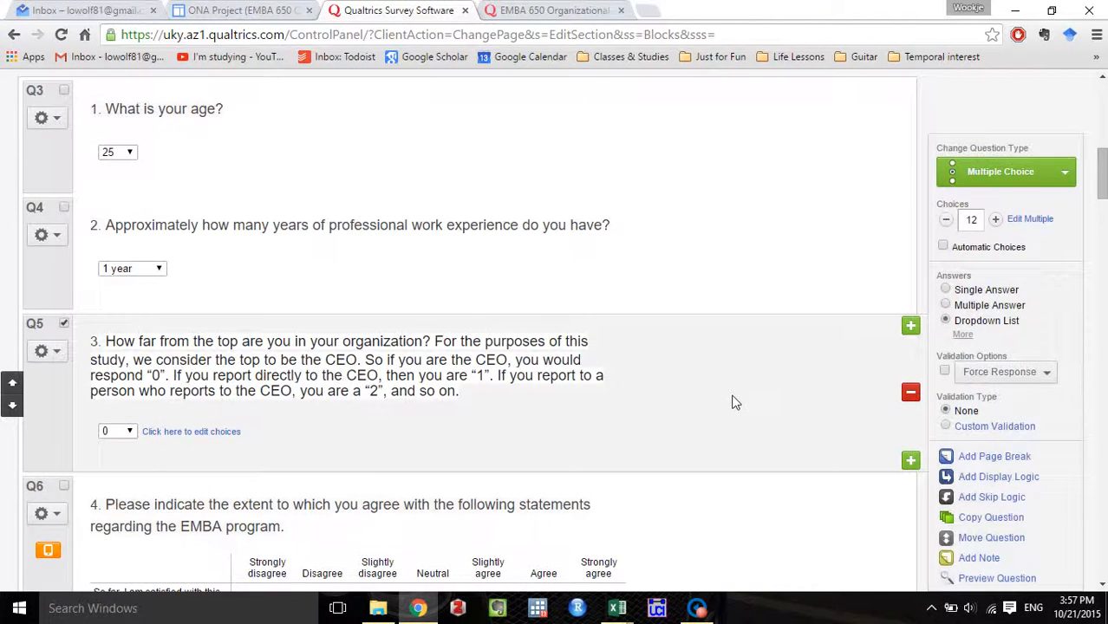
scroll(733, 402, down, 1)
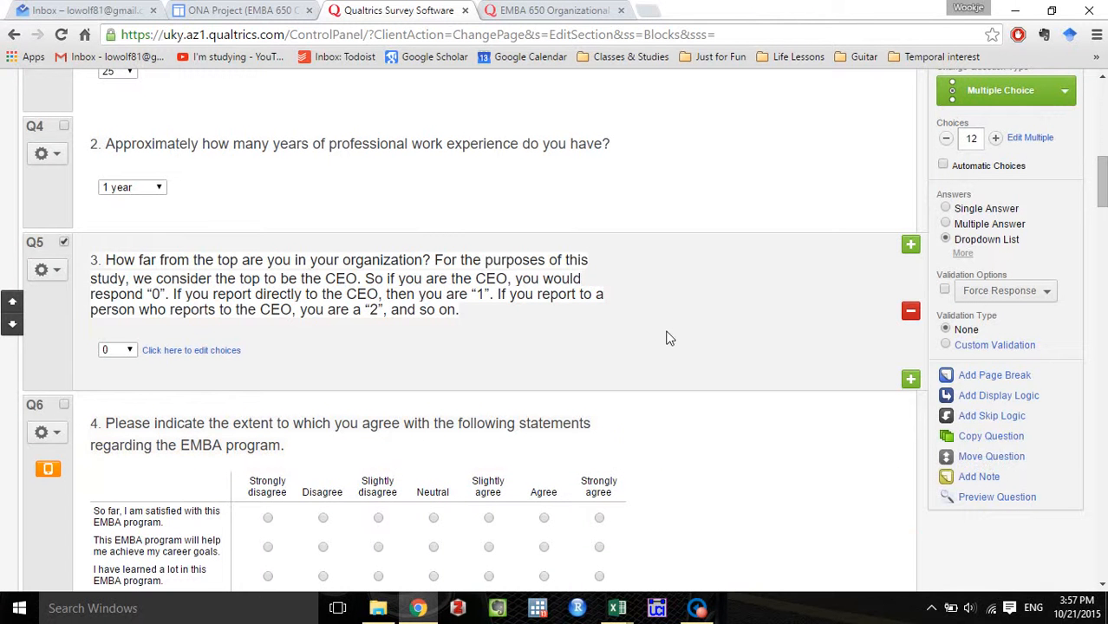
click(1007, 384)
scroll(767, 446, down, 5)
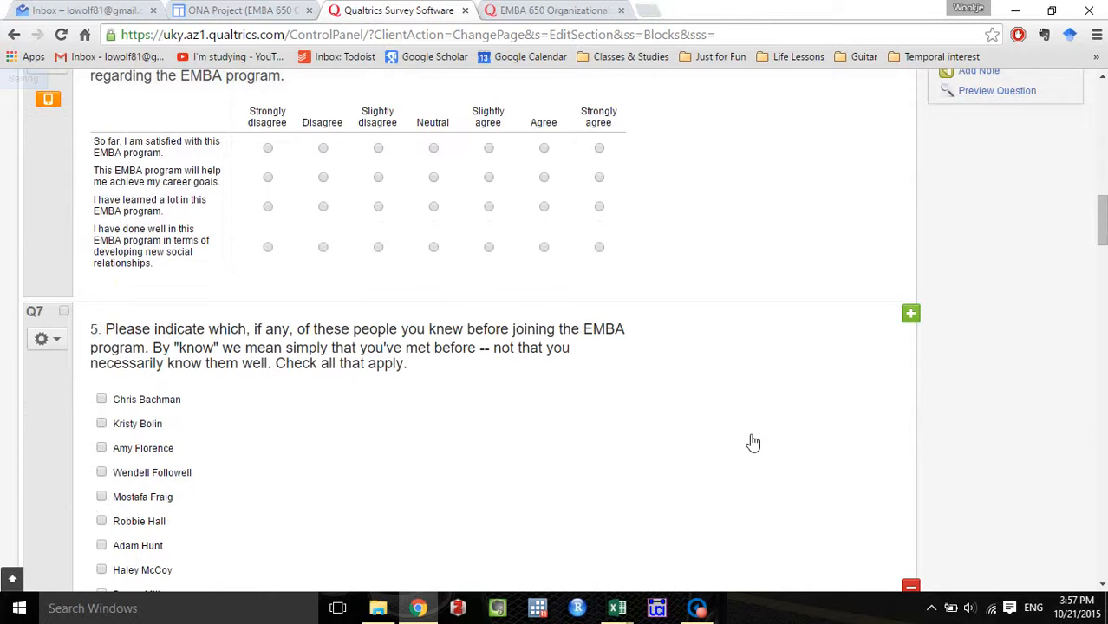
Add page breaks after question 4 on the EMBA program statements and question 5 on previously known people.
click(837, 282)
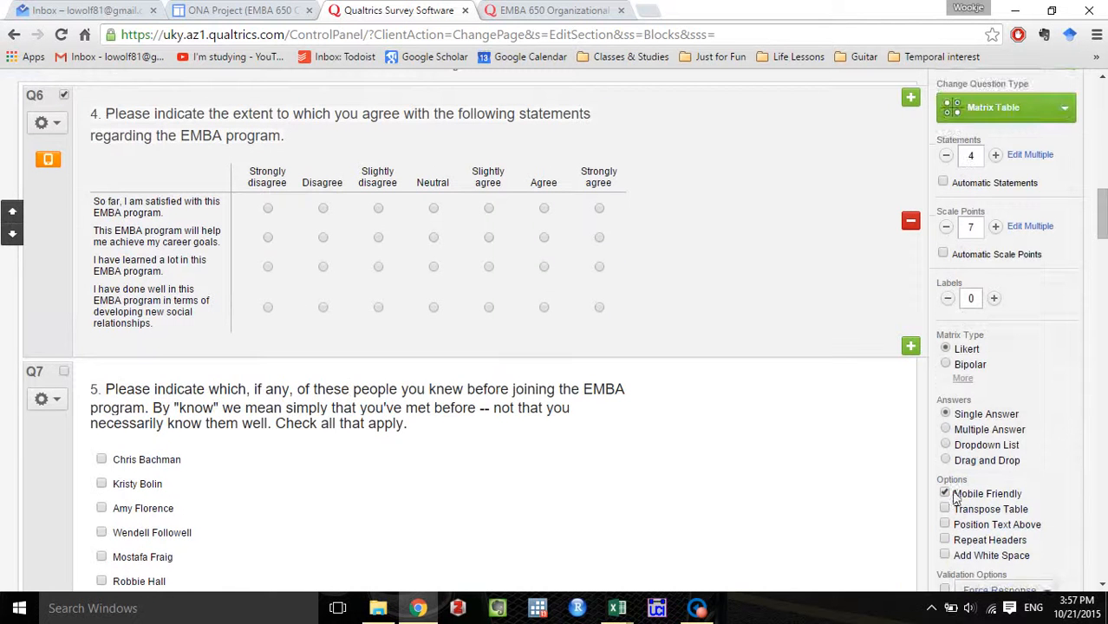
scroll(1006, 486, down, 3)
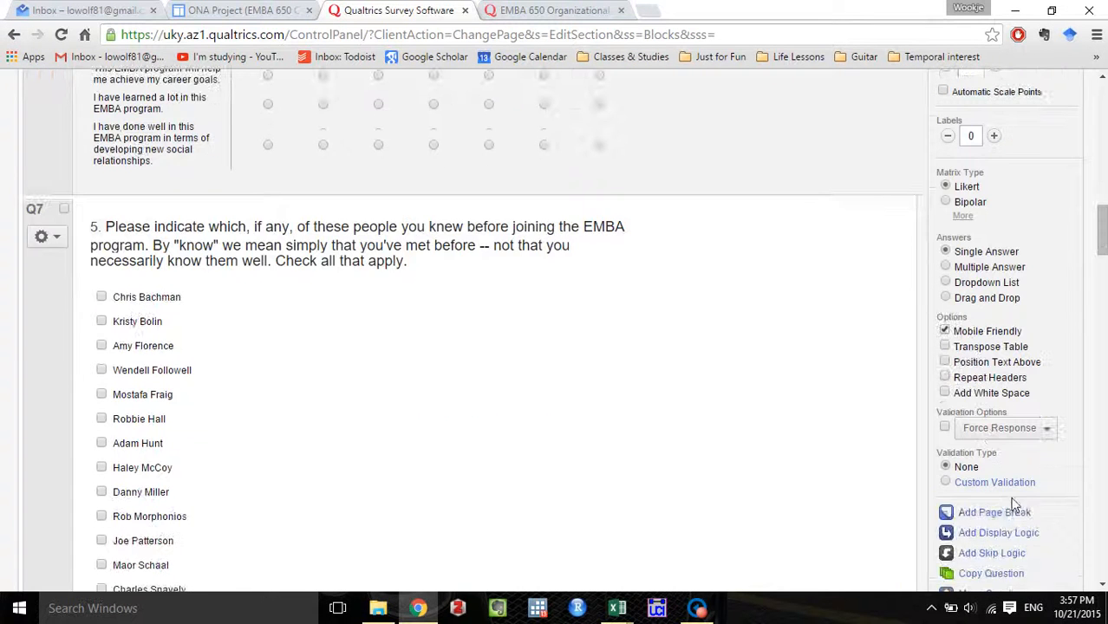
click(1013, 513)
click(551, 351)
scroll(552, 351, down, 3)
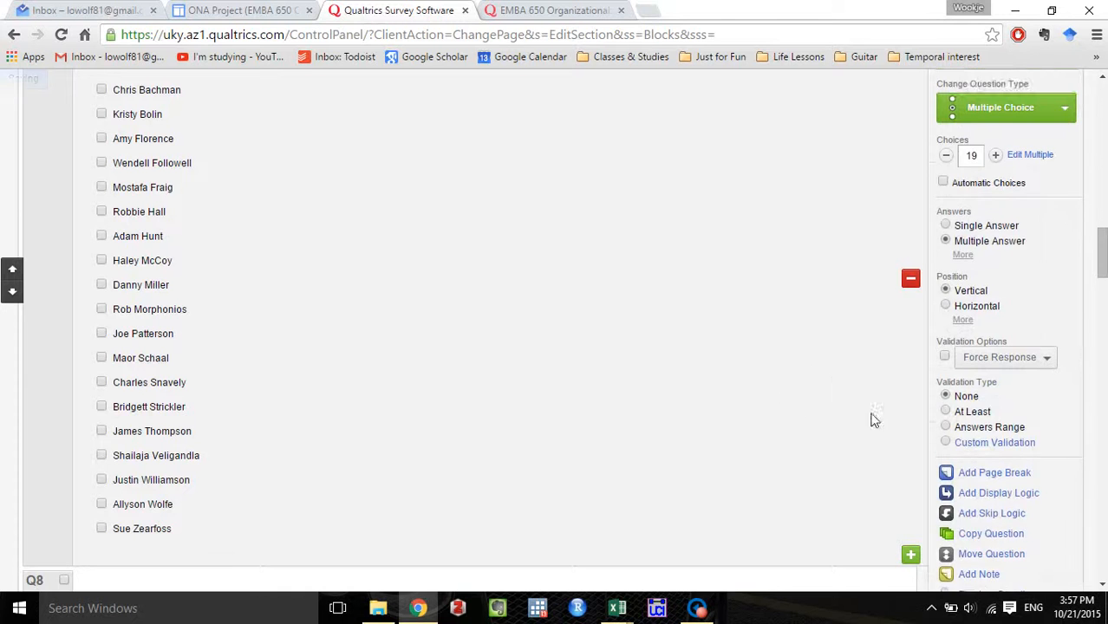
click(988, 472)
Add page breaks after question 6 on interaction frequency and question 7 on increasing or decreasing interactions.
scroll(754, 399, down, 4)
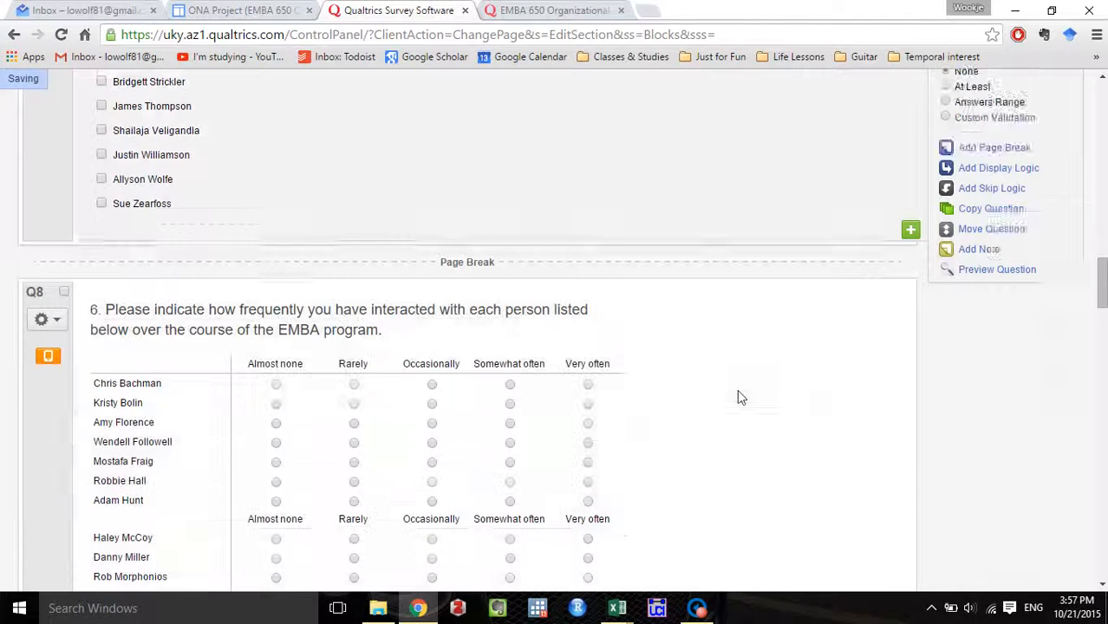
click(818, 371)
scroll(867, 390, down, 3)
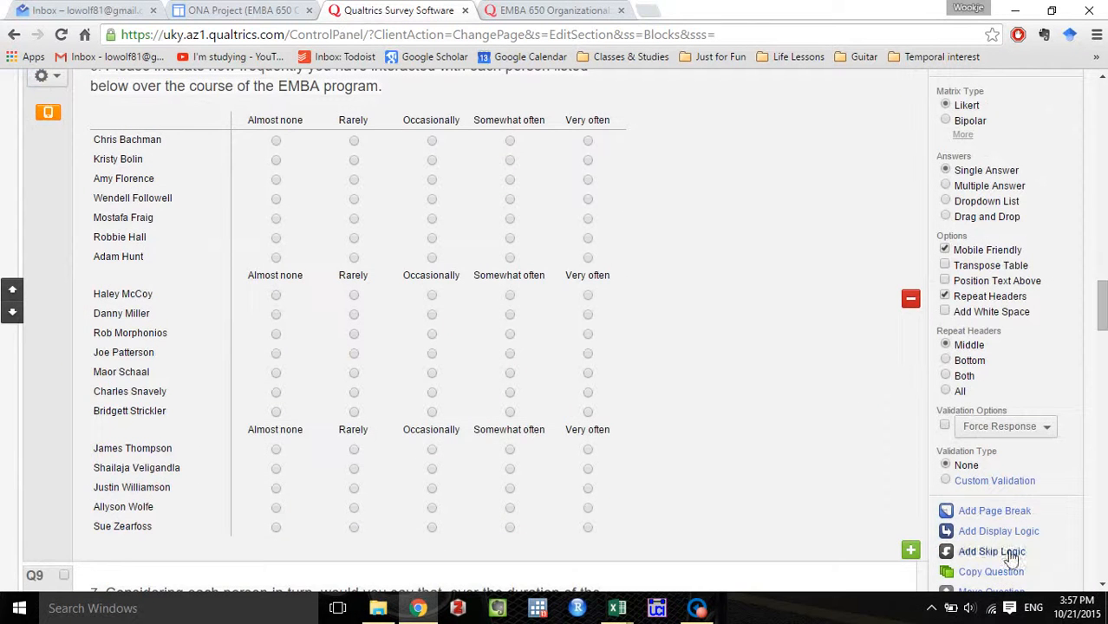
click(1008, 518)
scroll(682, 418, down, 5)
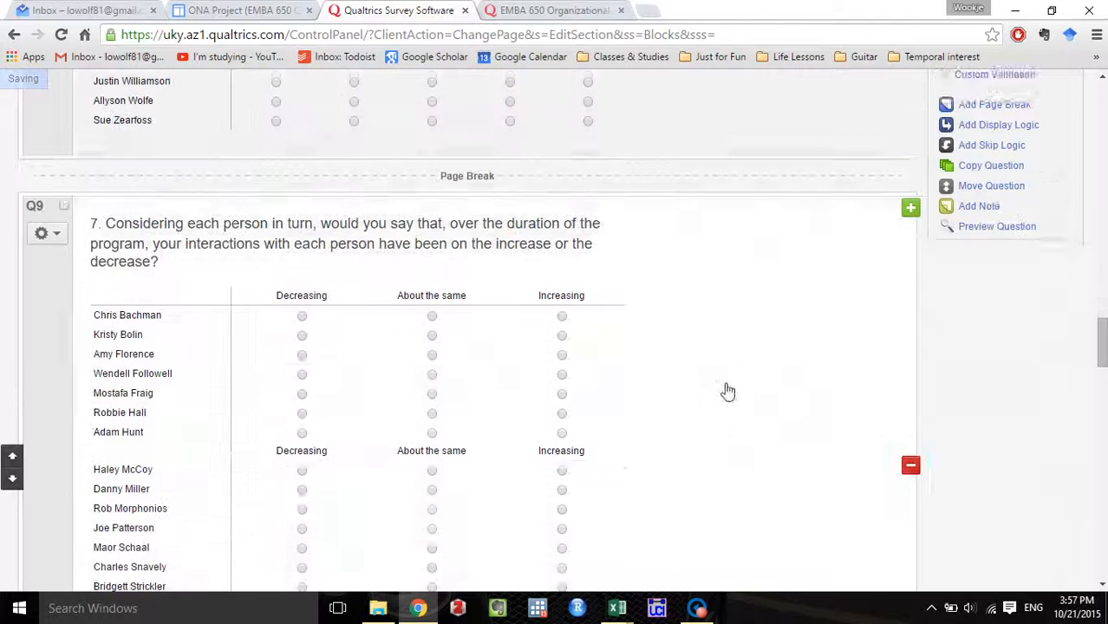
click(725, 389)
scroll(947, 507, down, 3)
click(965, 507)
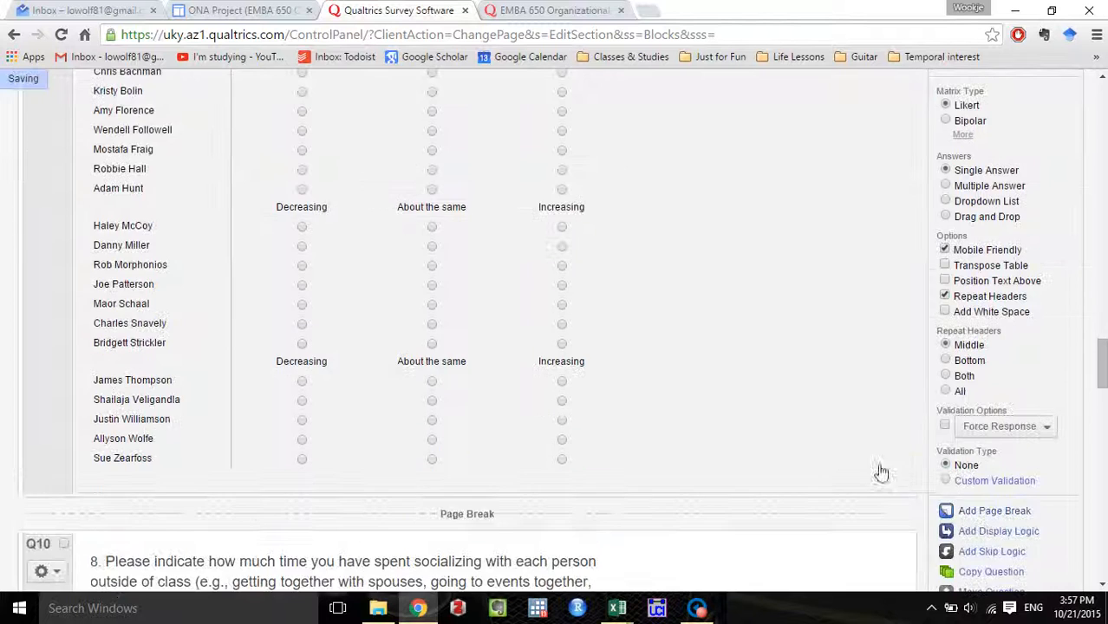
Add page breaks after question 8 on socializing outside of class and question 9 on discussing work.
scroll(867, 451, down, 3)
click(796, 430)
scroll(866, 451, down, 3)
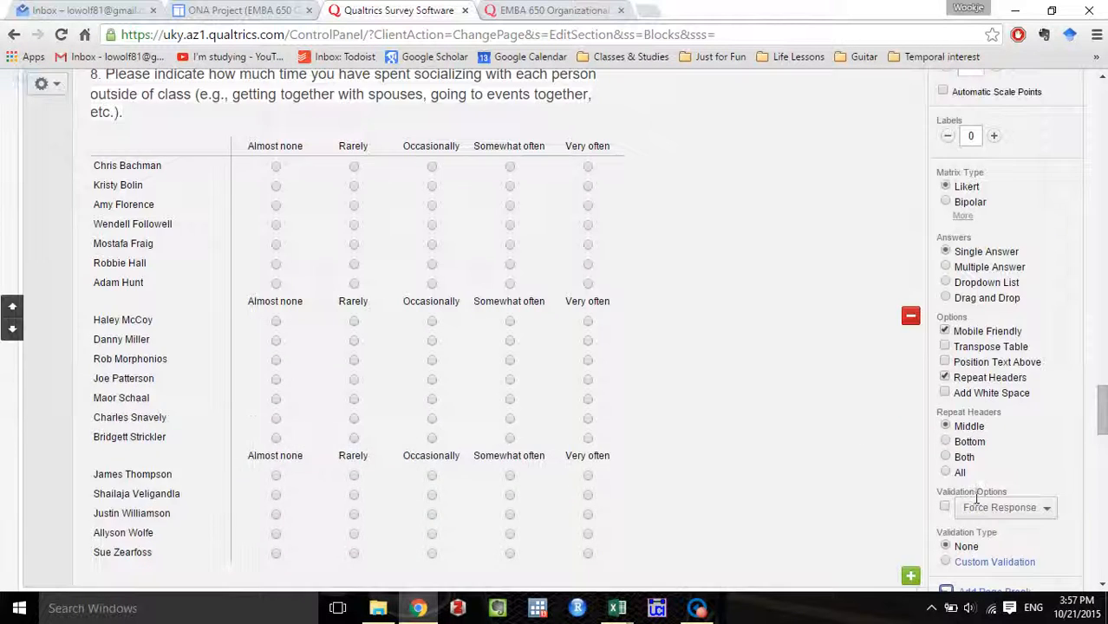
click(994, 513)
scroll(889, 455, down, 3)
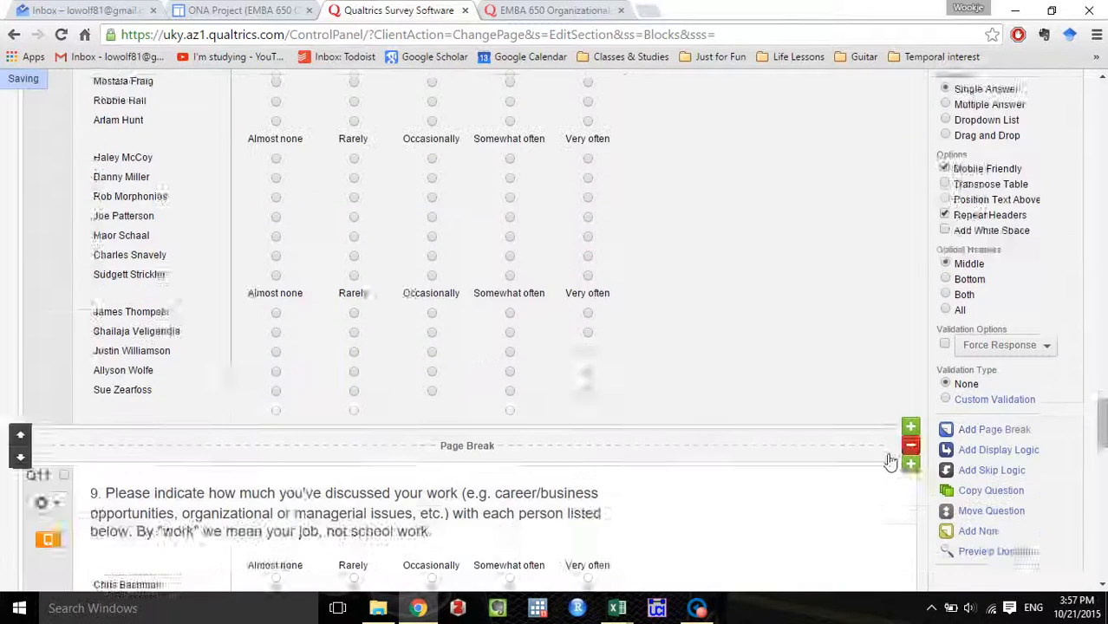
click(888, 447)
scroll(889, 447, down, 4)
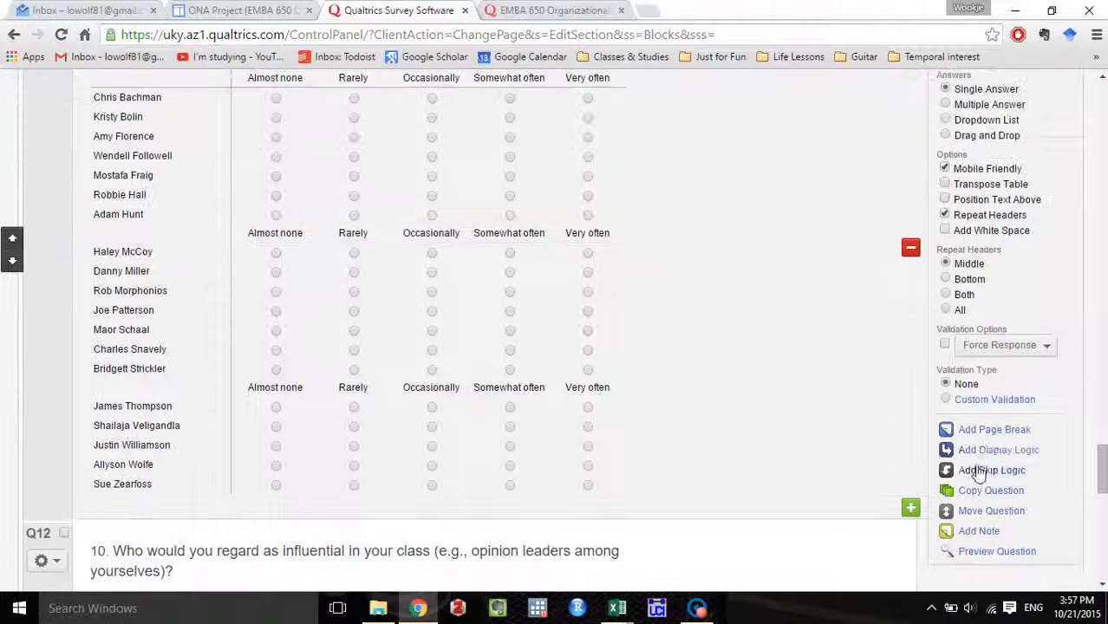
click(993, 431)
Add a page break after question 10 to put the thank-you message on its own page.
scroll(773, 396, down, 2)
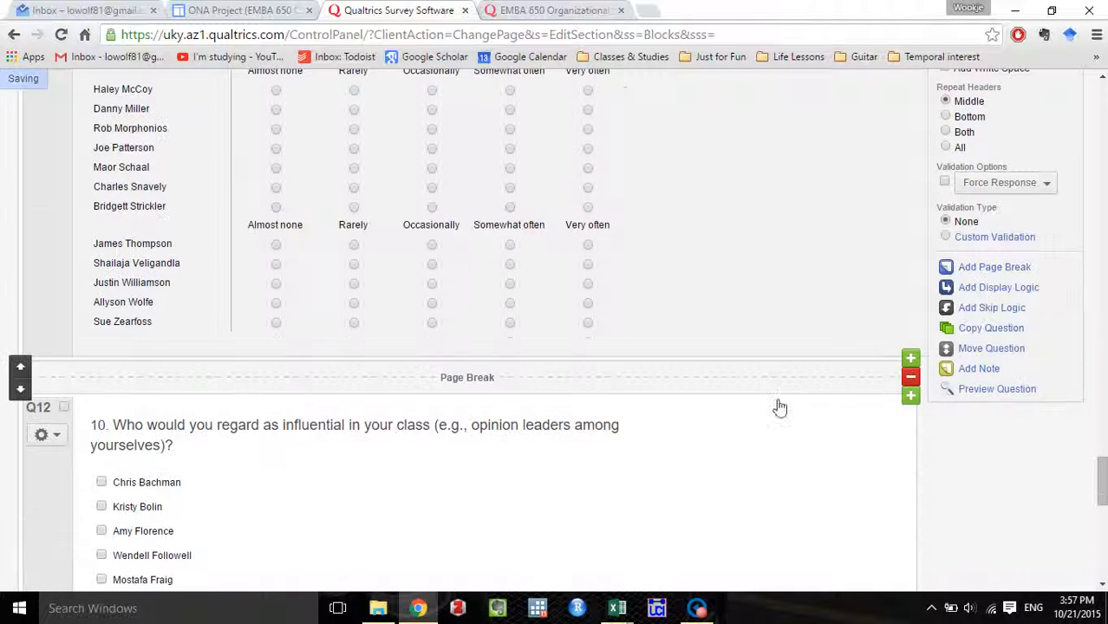
scroll(782, 416, down, 10)
click(808, 362)
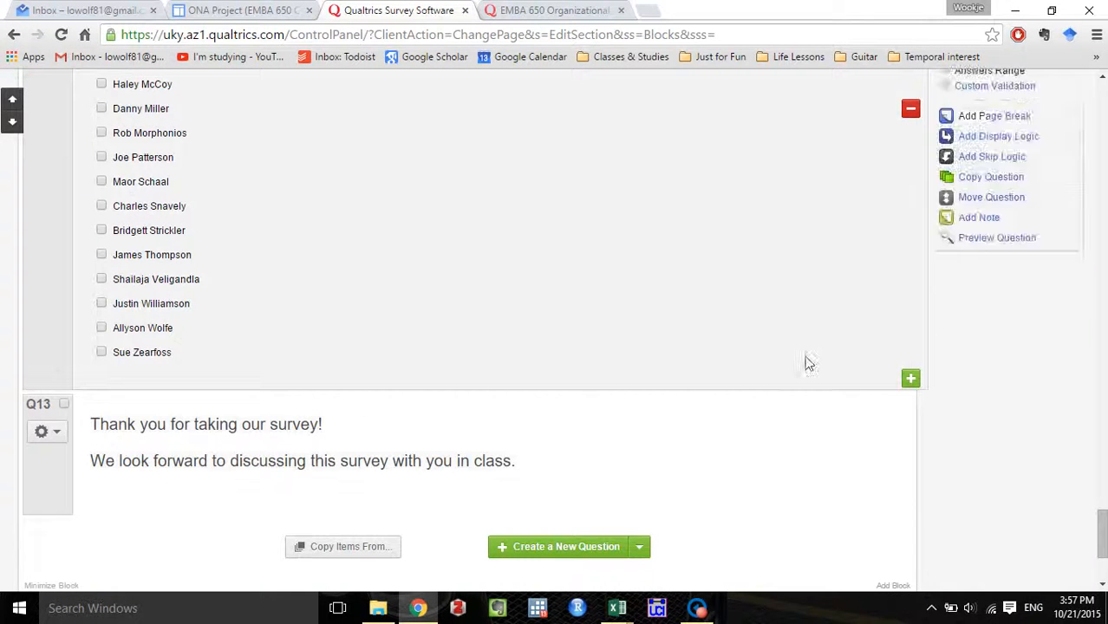
click(993, 460)
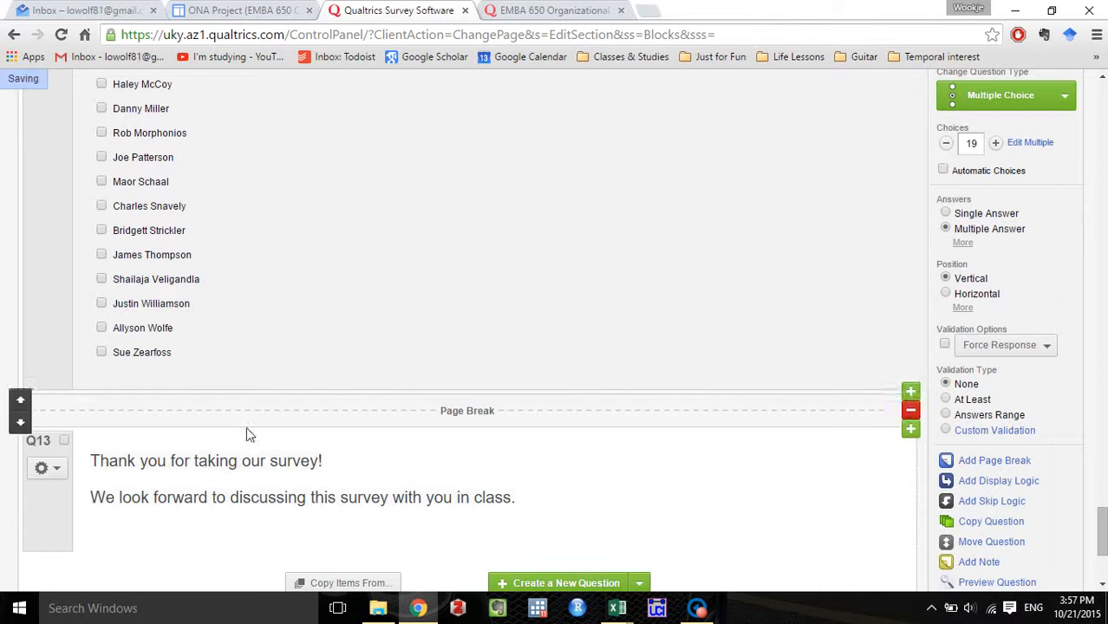
Open a new preview of the EMBA 650 Example survey and hide the mobile phone view.
scroll(694, 419, up, 6)
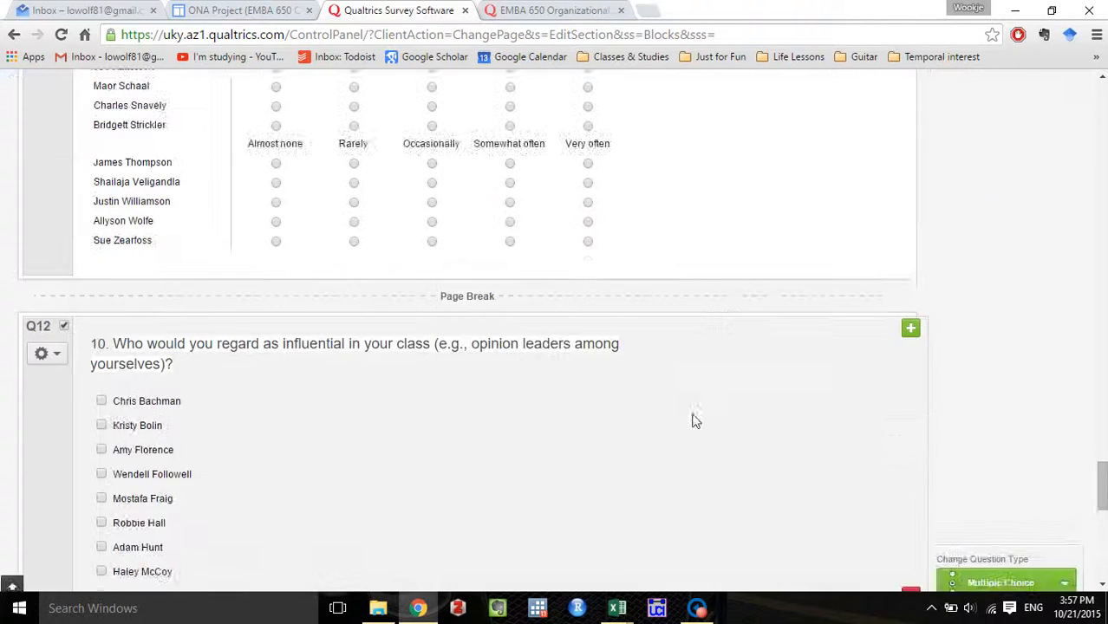
drag(1101, 477, 1085, 98)
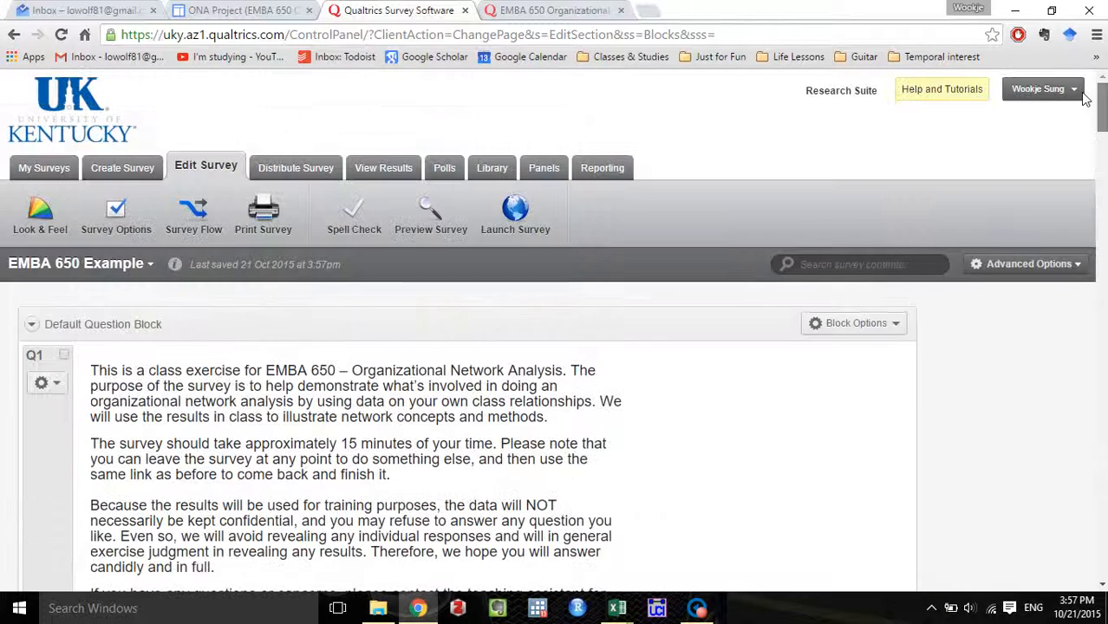
click(430, 210)
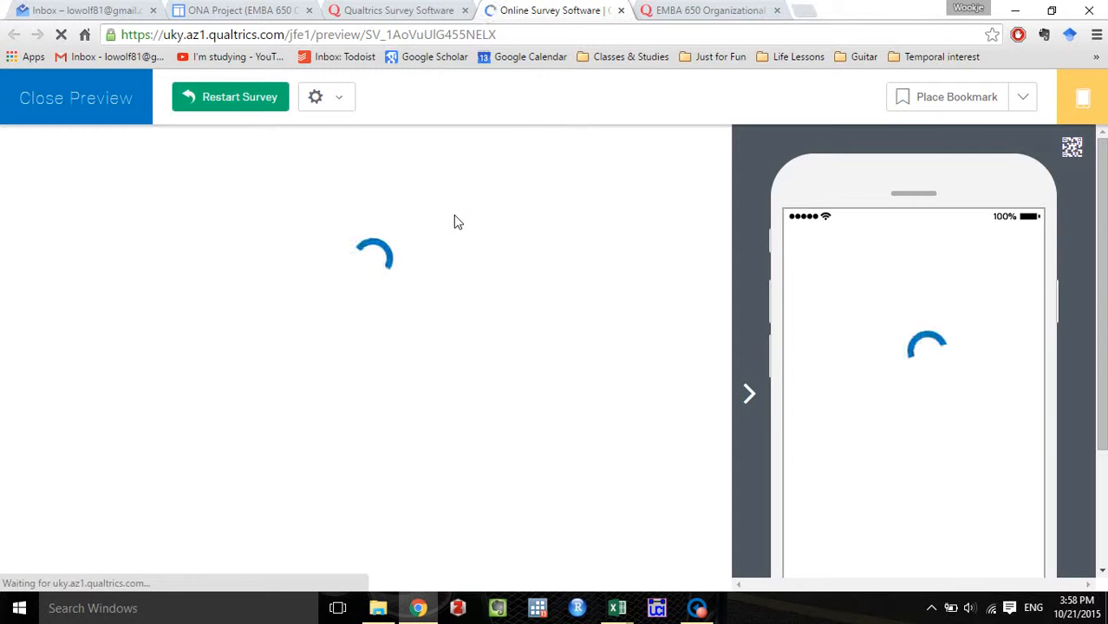
click(1082, 98)
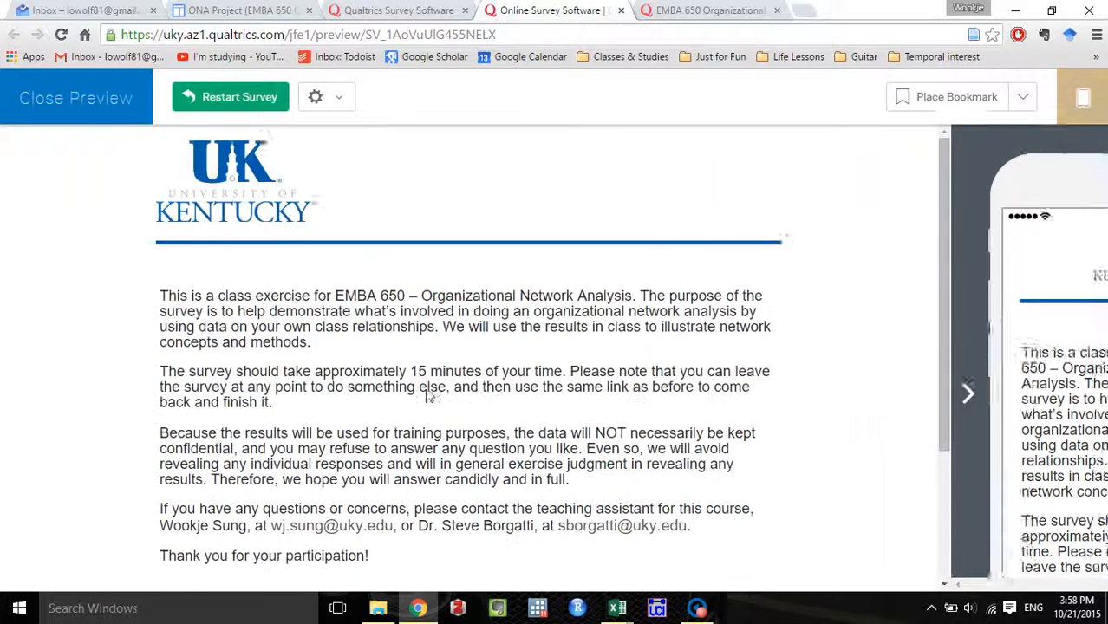
Advance the preview past the introduction page to the first questions.
scroll(502, 371, down, 1)
click(828, 555)
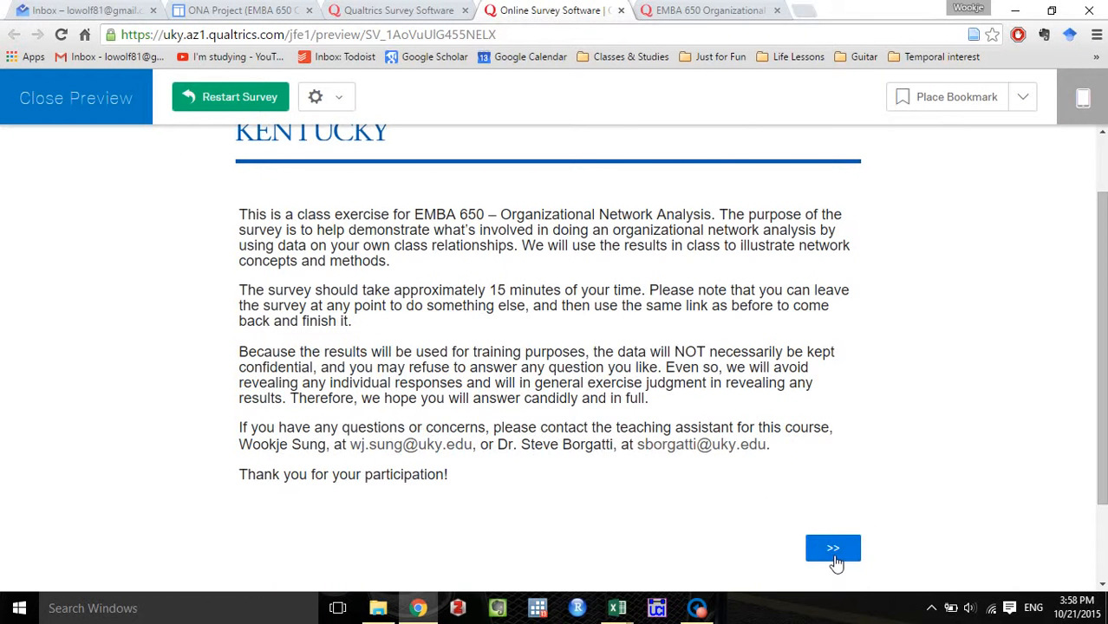
click(833, 559)
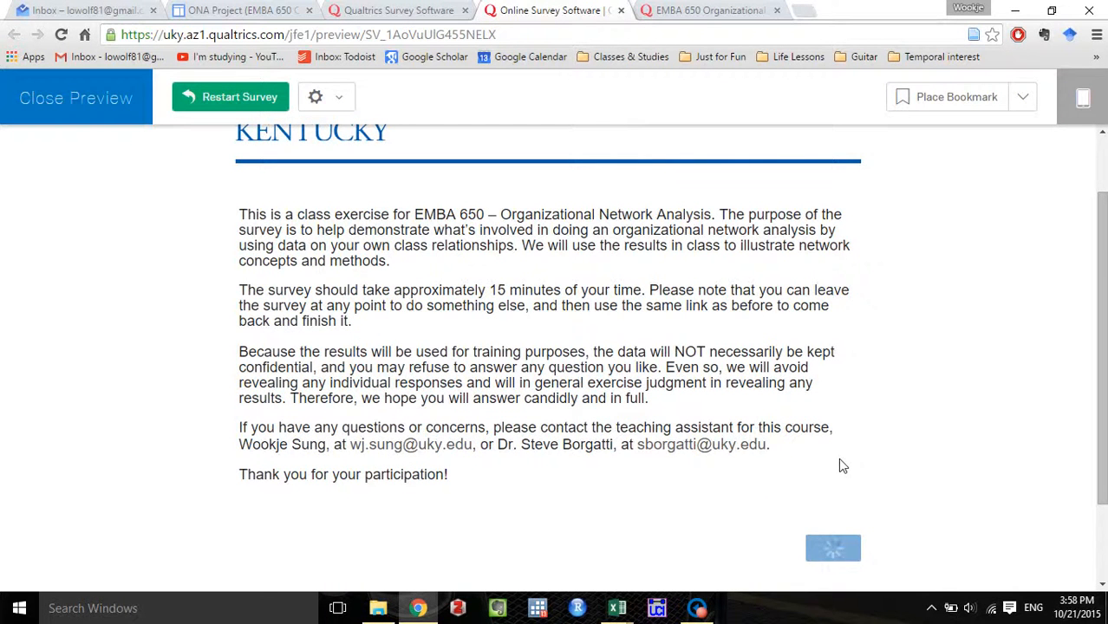
Examine the dropdown choices for age, years of work experience and distance from the top in questions 1 to 3.
click(271, 340)
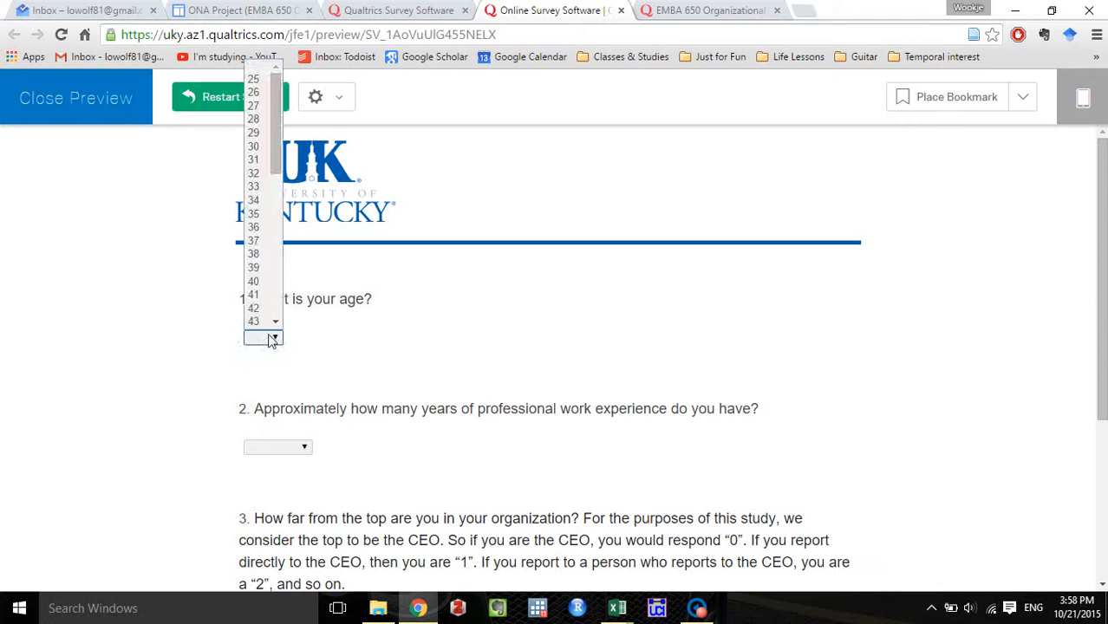
scroll(264, 289, down, 3)
scroll(265, 288, down, 3)
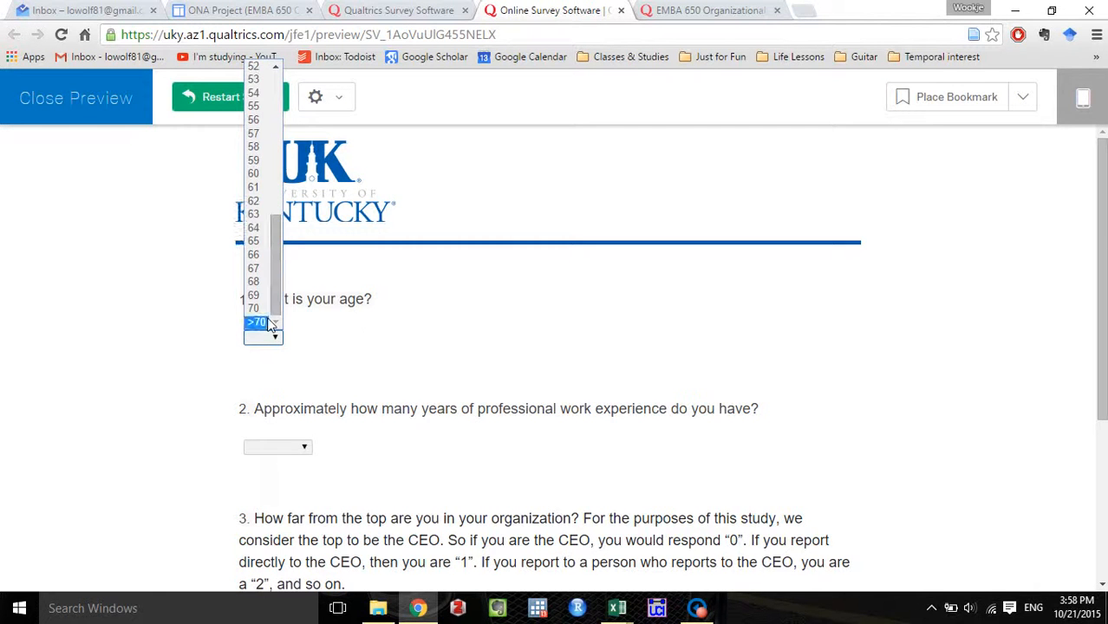
click(346, 312)
scroll(377, 325, down, 2)
click(293, 292)
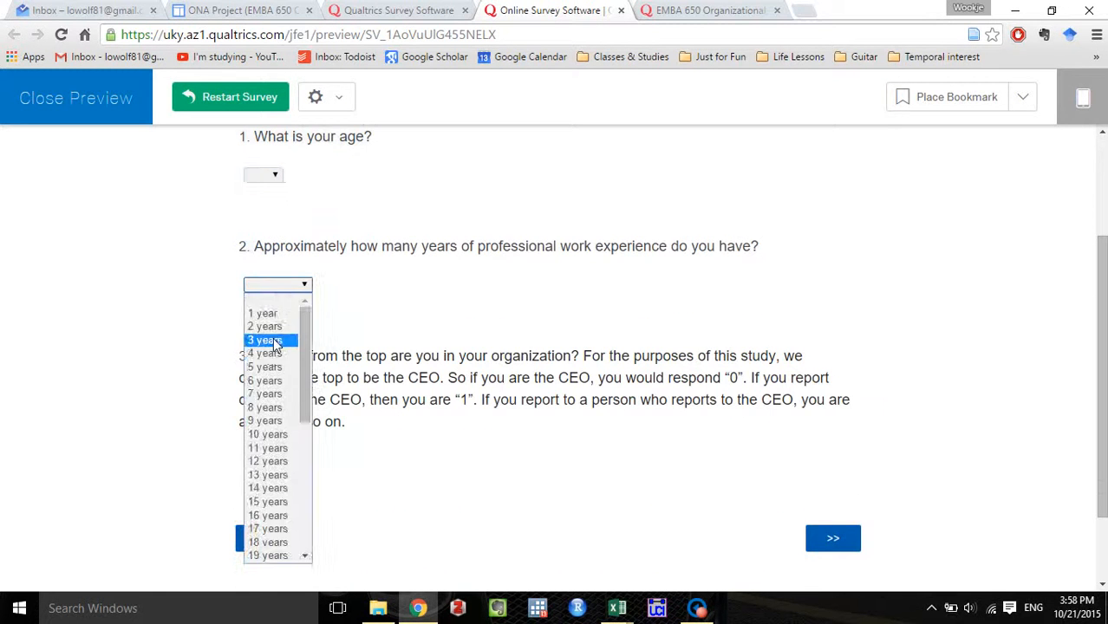
scroll(274, 352, down, 5)
click(240, 466)
click(262, 462)
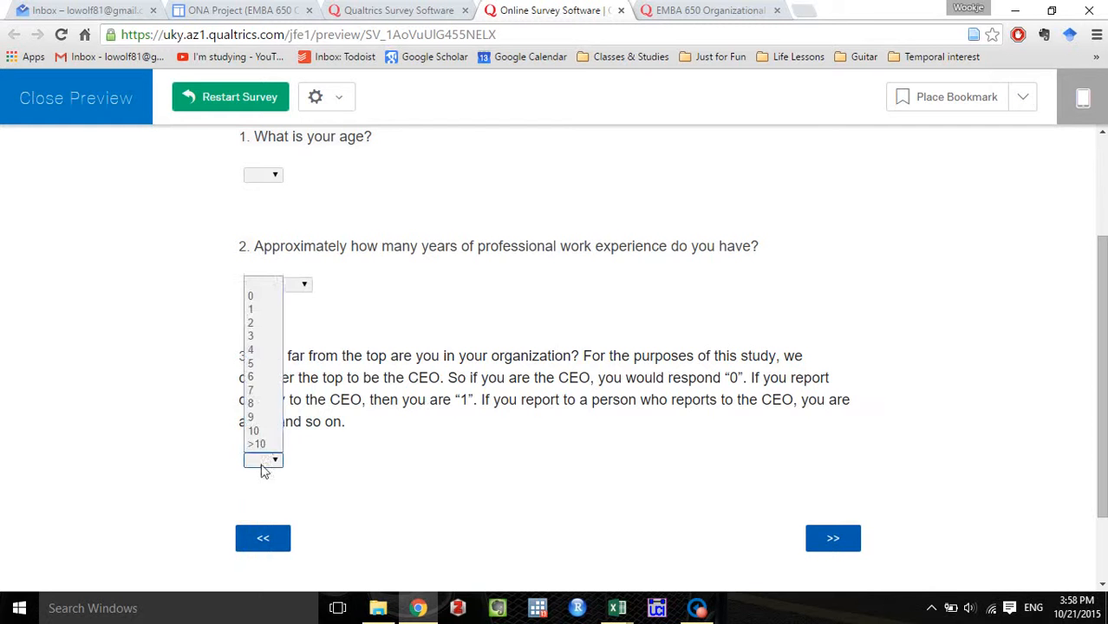
Answer question 3 with 7 levels from the top and advance the preview to the EMBA program agreement statements in question 4.
click(262, 394)
click(850, 542)
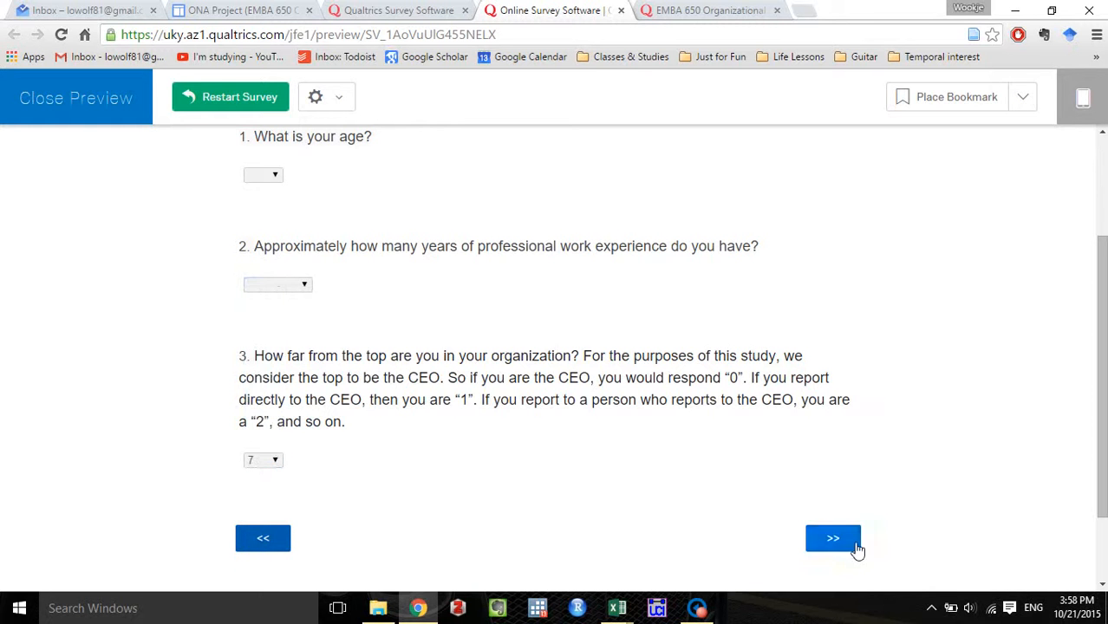
scroll(699, 476, down, 2)
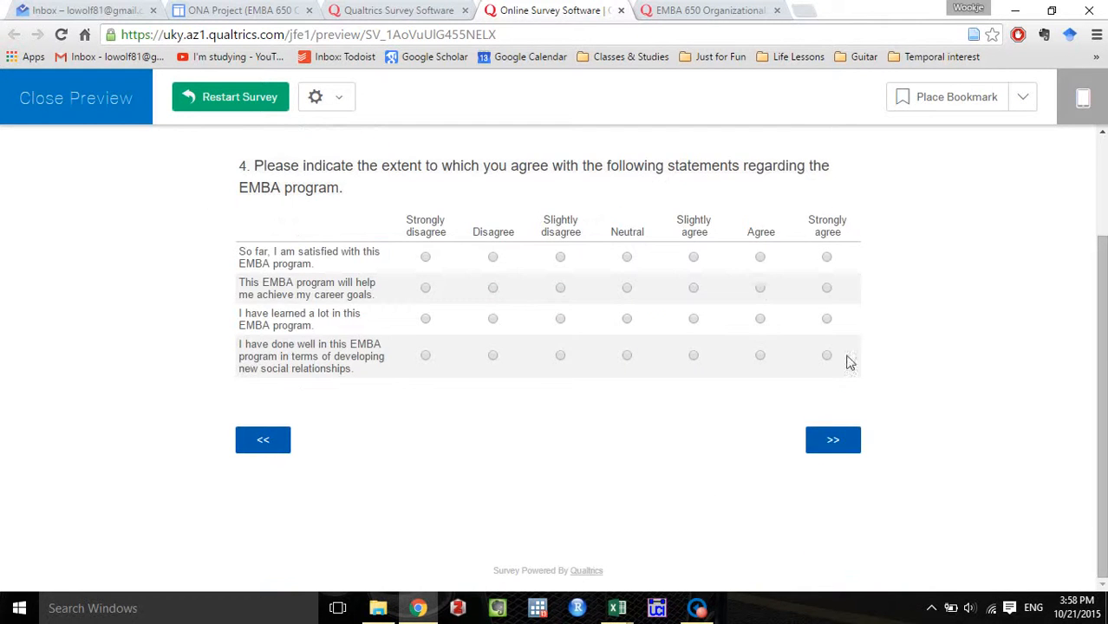
Page through the preview past question 4 and the classmate checklist to the end of the first frequency rating matrix.
click(855, 439)
scroll(854, 437, down, 3)
scroll(854, 438, down, 2)
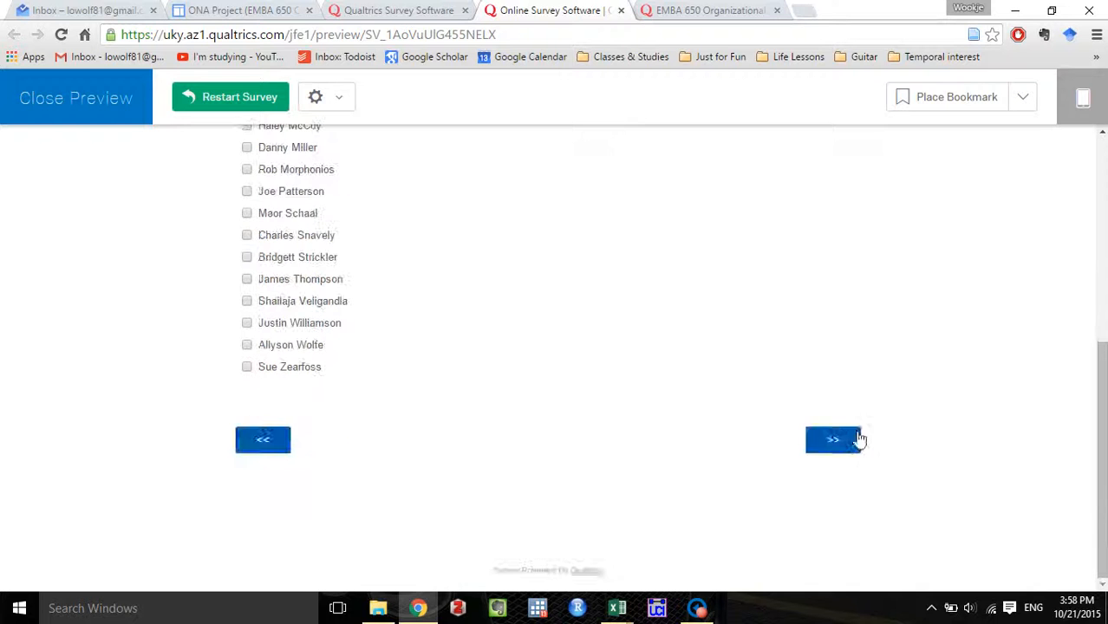
click(855, 438)
scroll(853, 438, down, 3)
scroll(854, 439, down, 2)
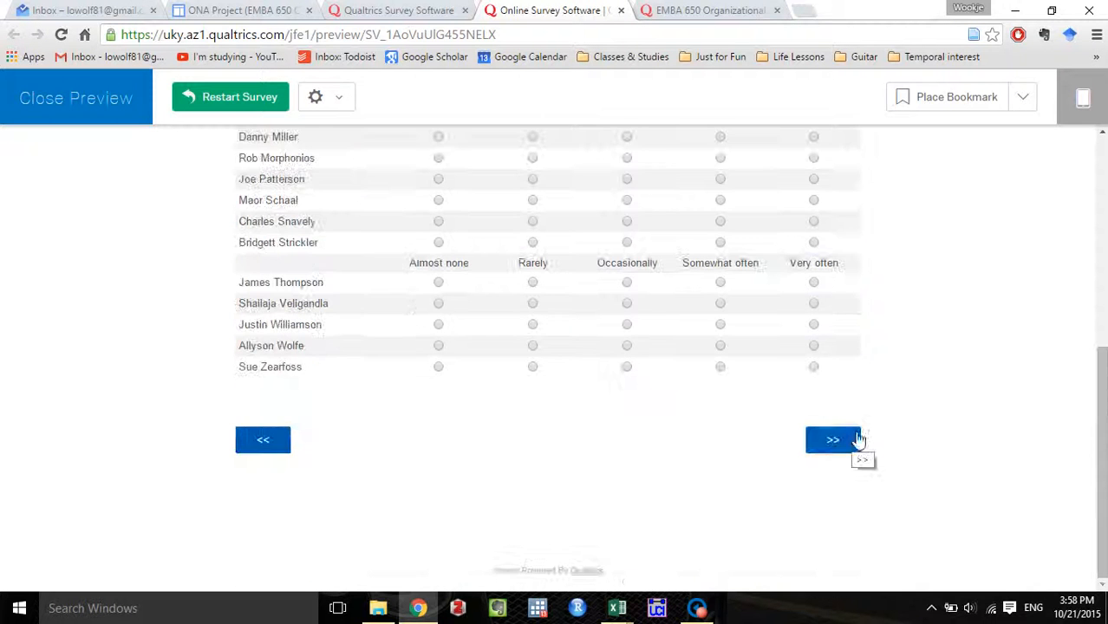
Check the remaining classmate rating matrices in the preview, including the decreasing-to-increasing scale, and continue to the next classmate checklist.
click(847, 444)
scroll(846, 446, down, 3)
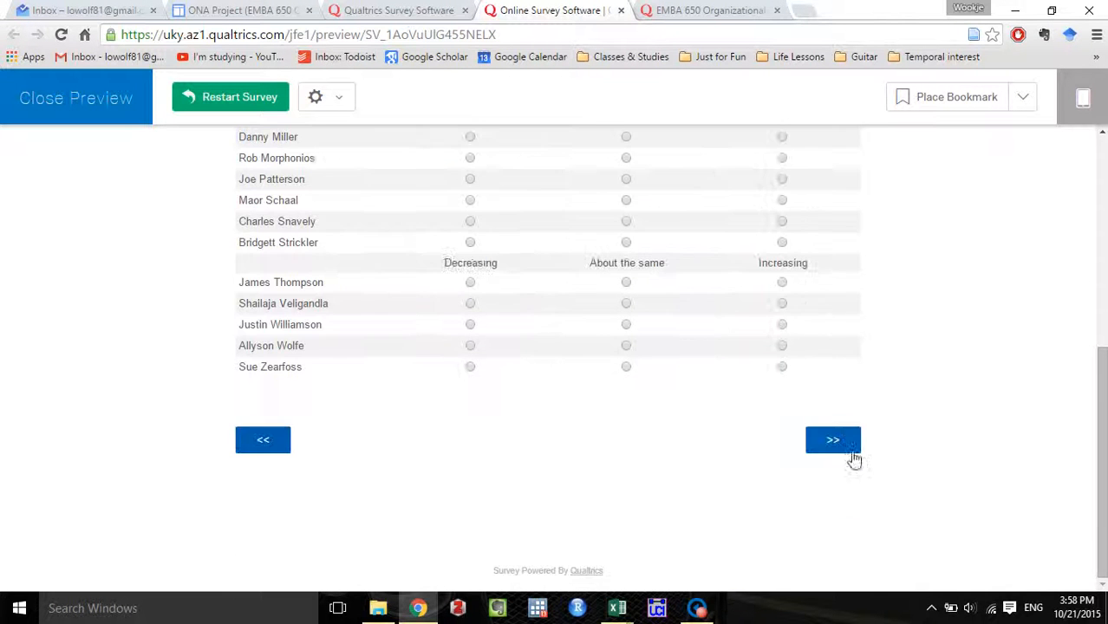
scroll(856, 448, down, 1)
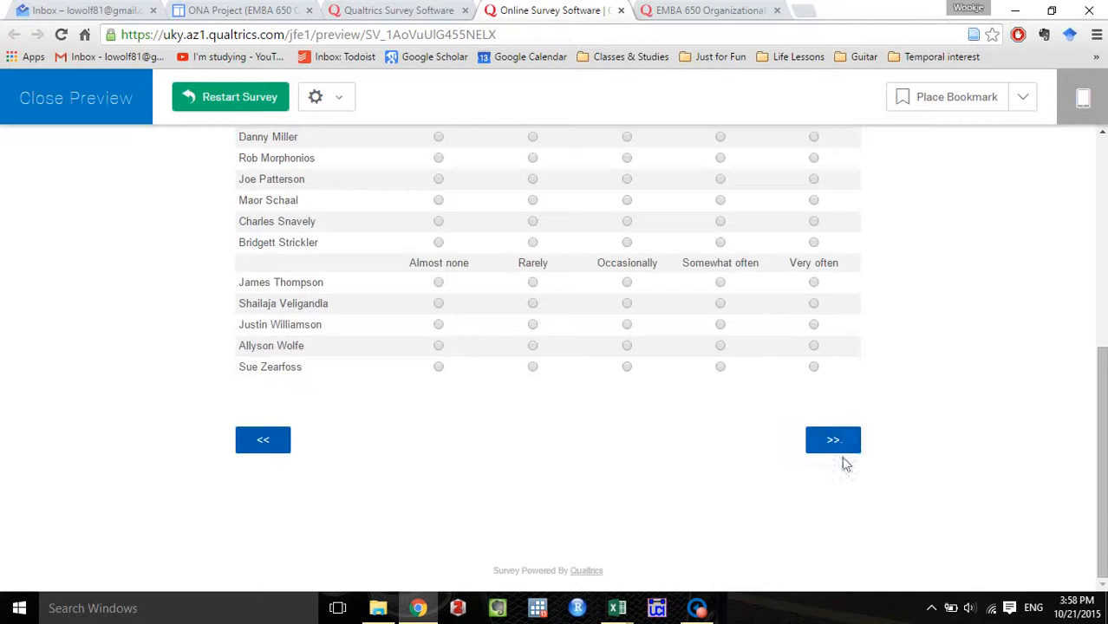
click(838, 450)
scroll(828, 434, down, 5)
click(831, 449)
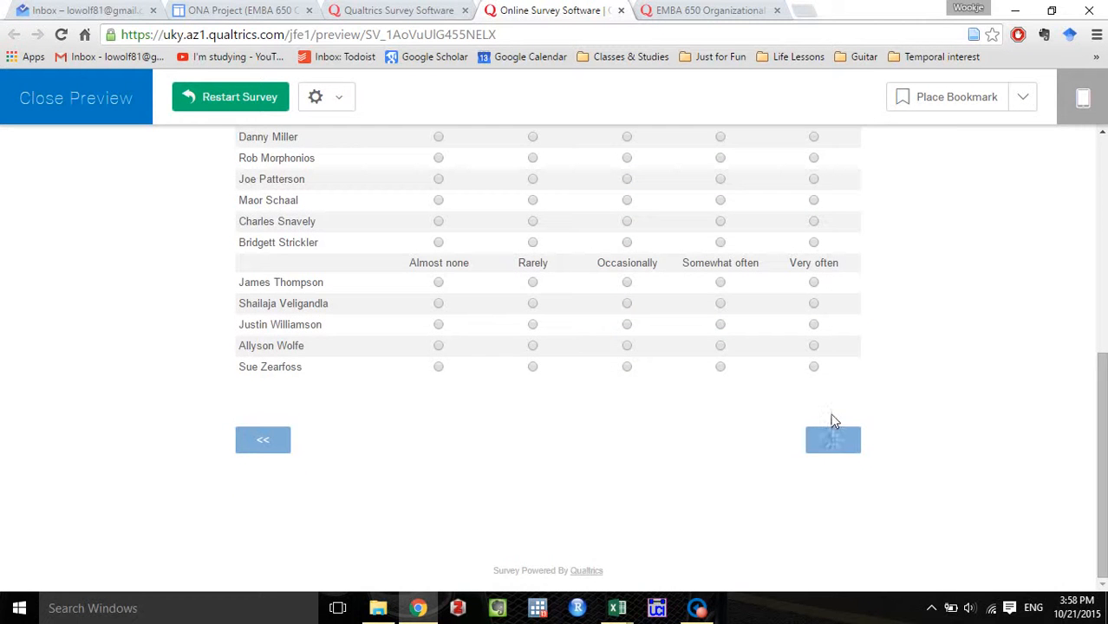
scroll(835, 433, down, 4)
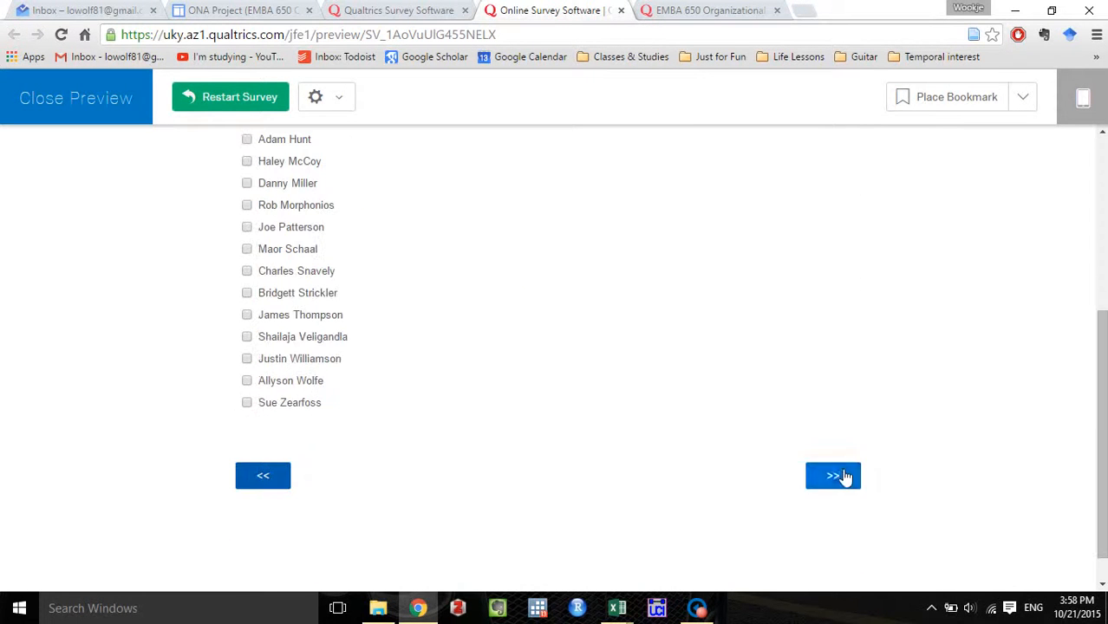
Advance the preview past the last checklist and the thank-you page to complete the survey, and close the preview.
click(844, 476)
click(845, 422)
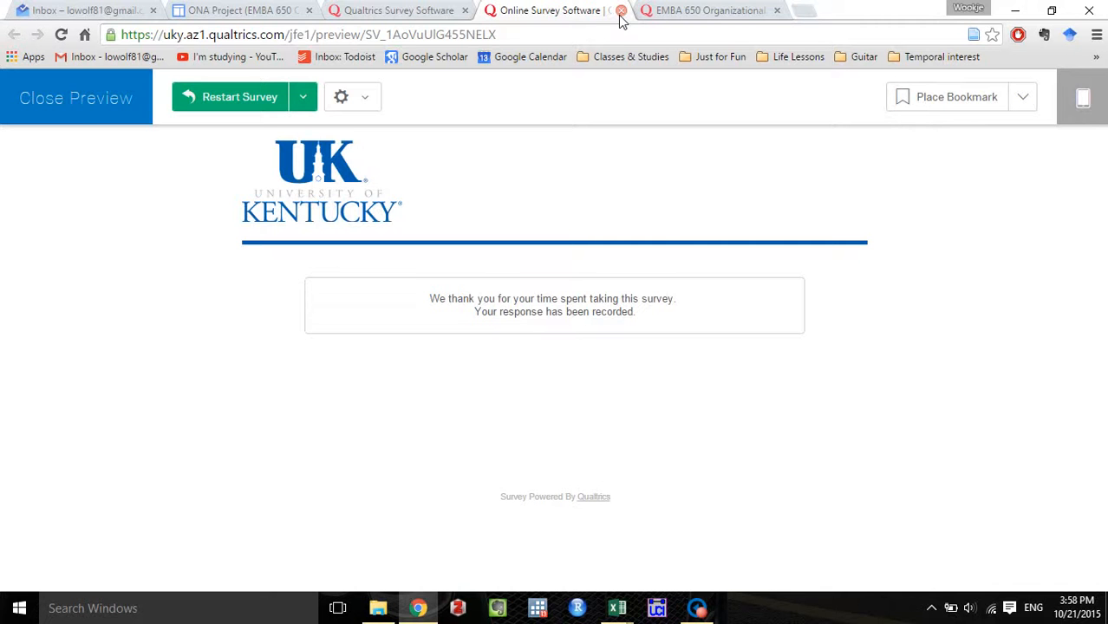
click(620, 11)
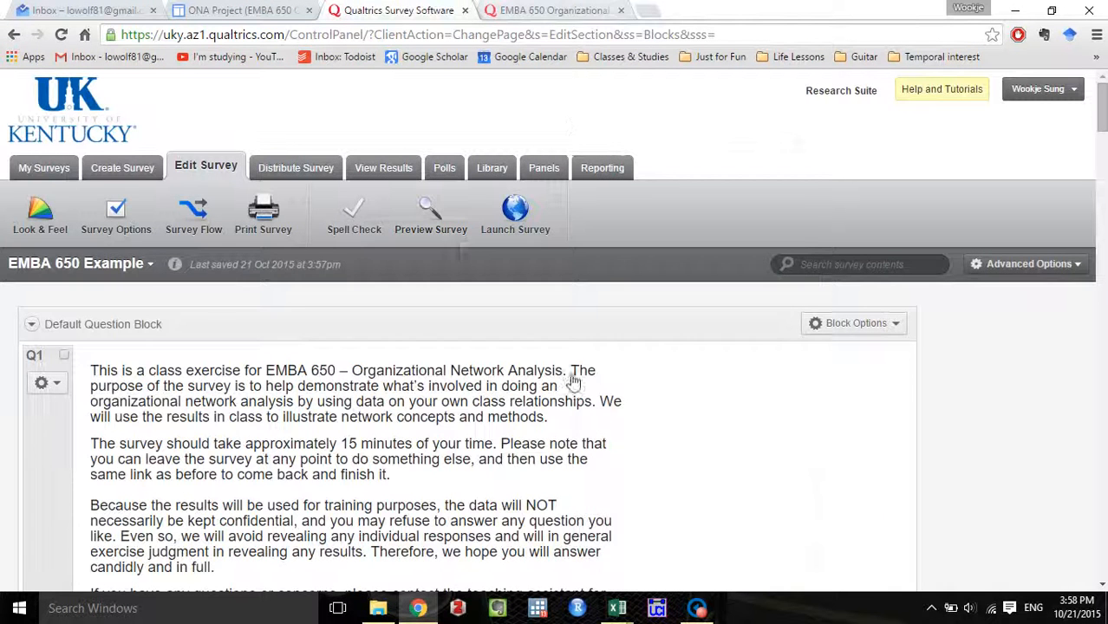